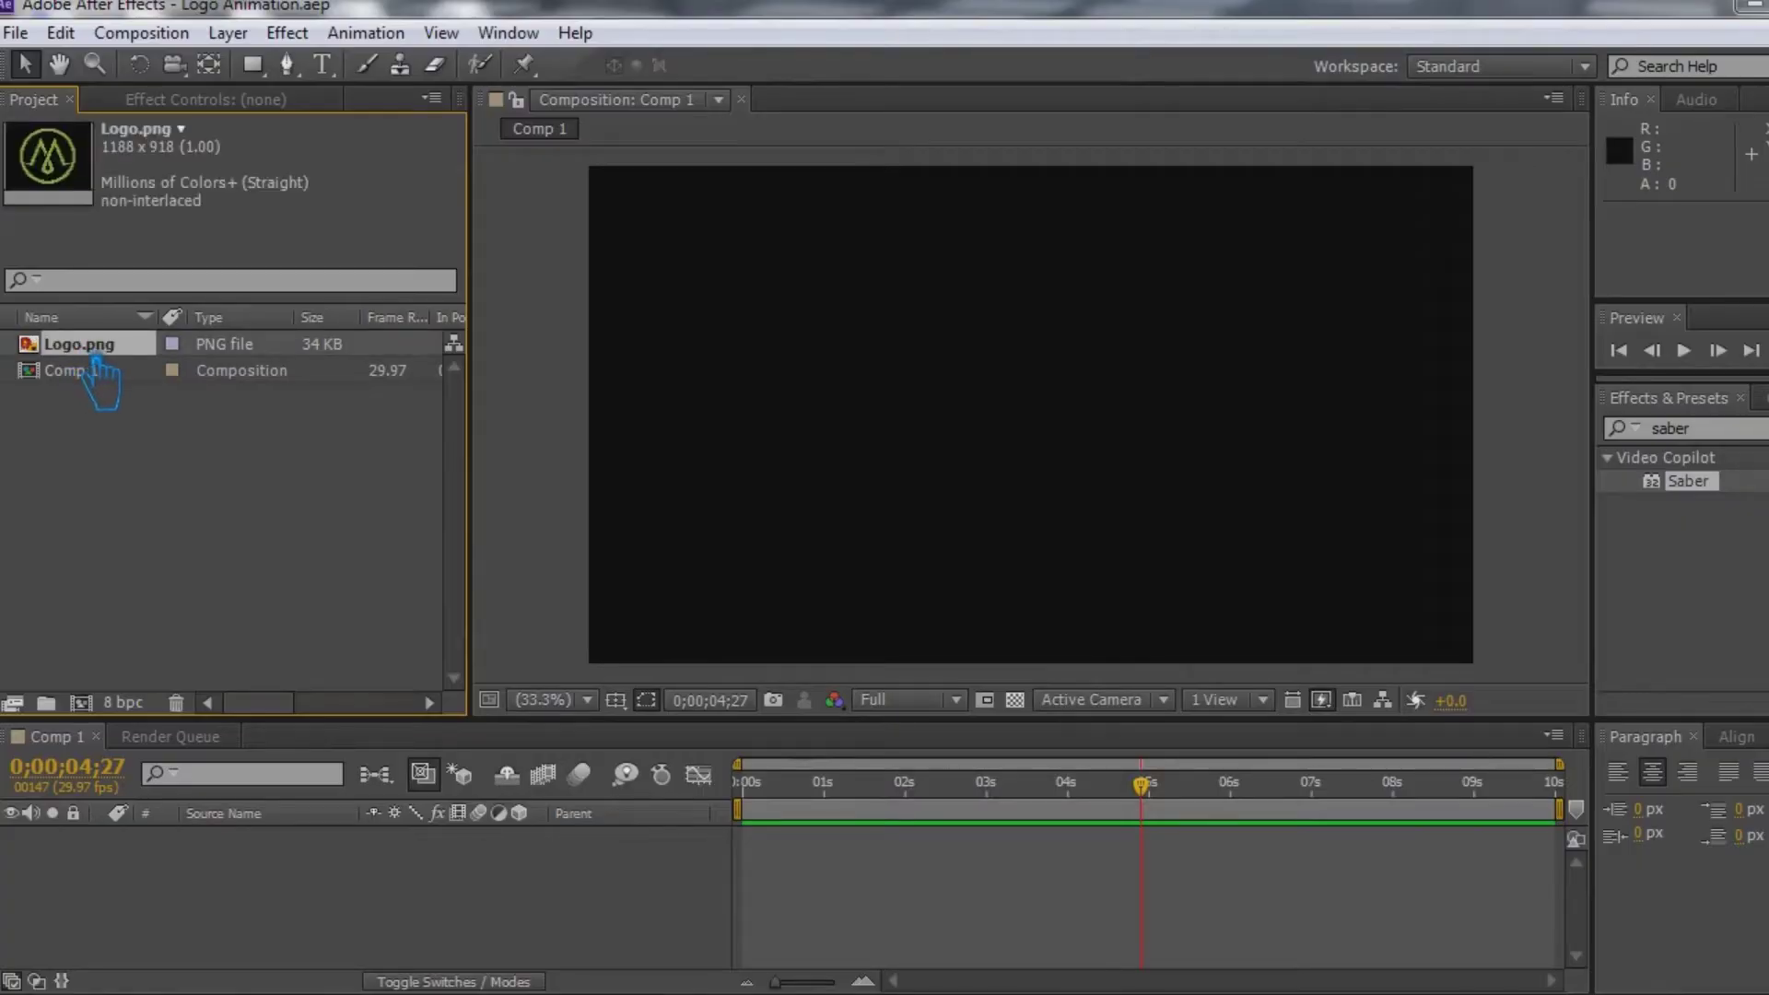
# - Add Logo.png to the Comp 1 timeline and scale the layer to 80%
pyautogui.moveTo(97, 369)
pyautogui.mouseDown()
pyautogui.moveTo(101, 382)
pyautogui.moveTo(92, 369)
pyautogui.mouseUp()
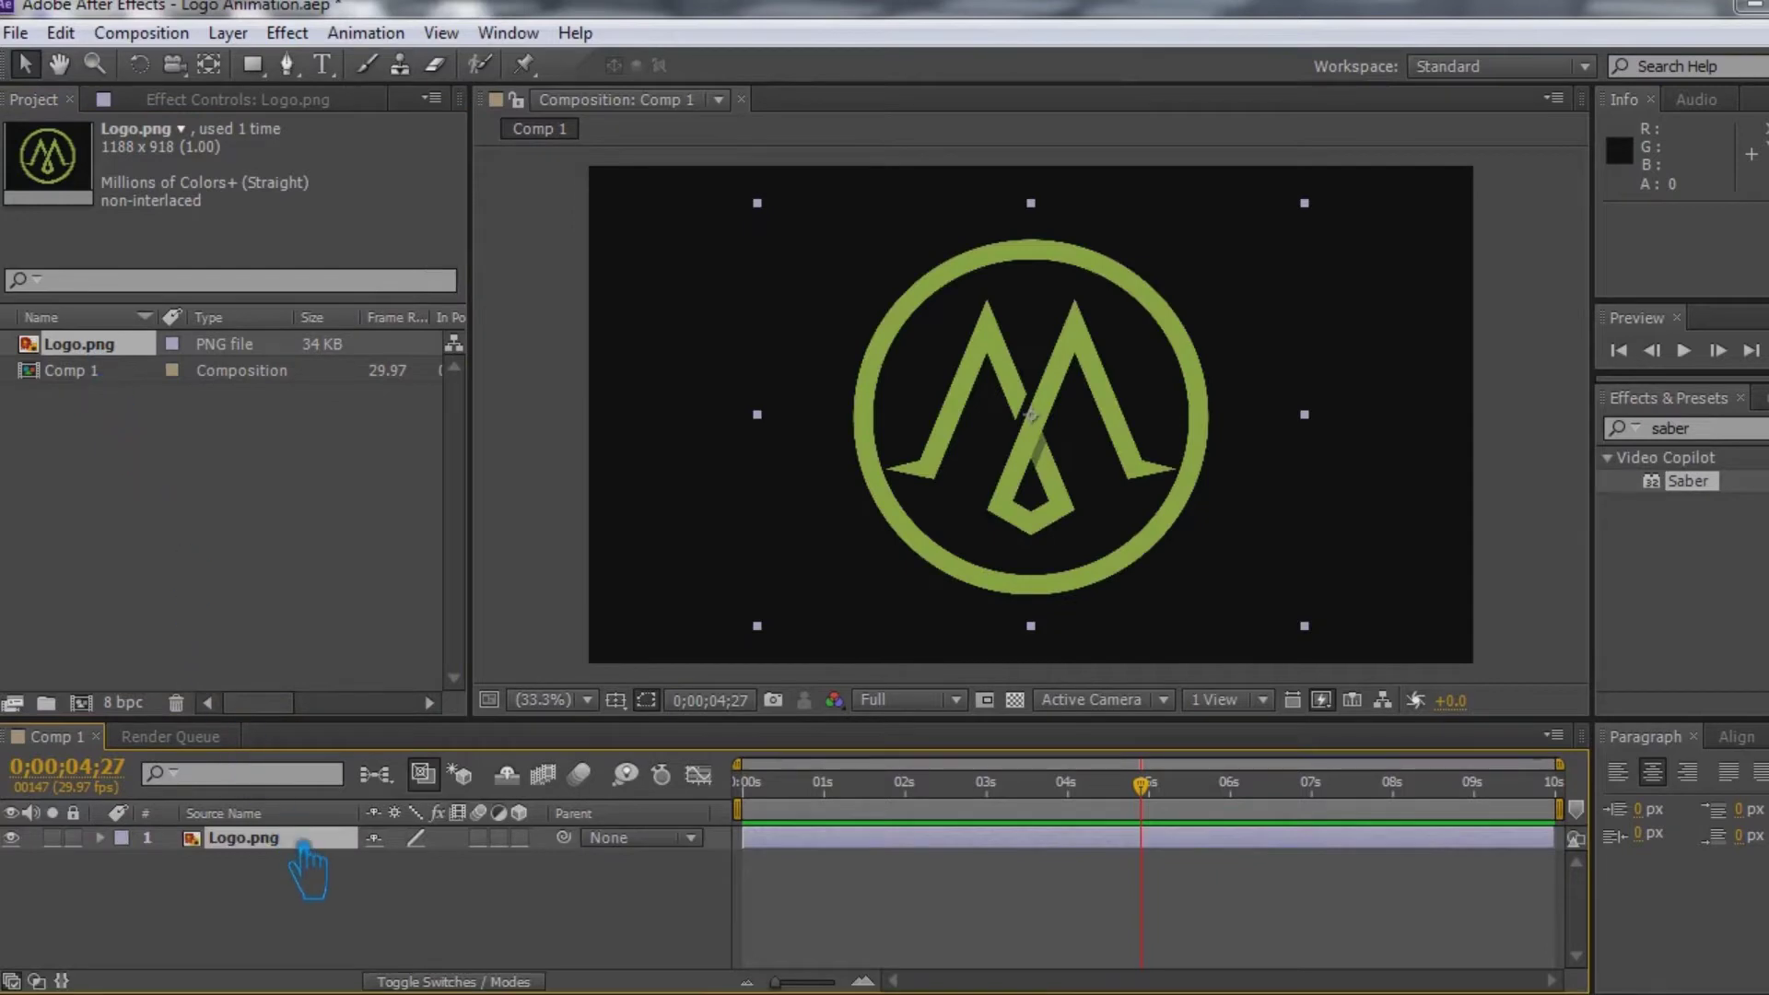
pyautogui.press('s')
pyautogui.click(411, 861)
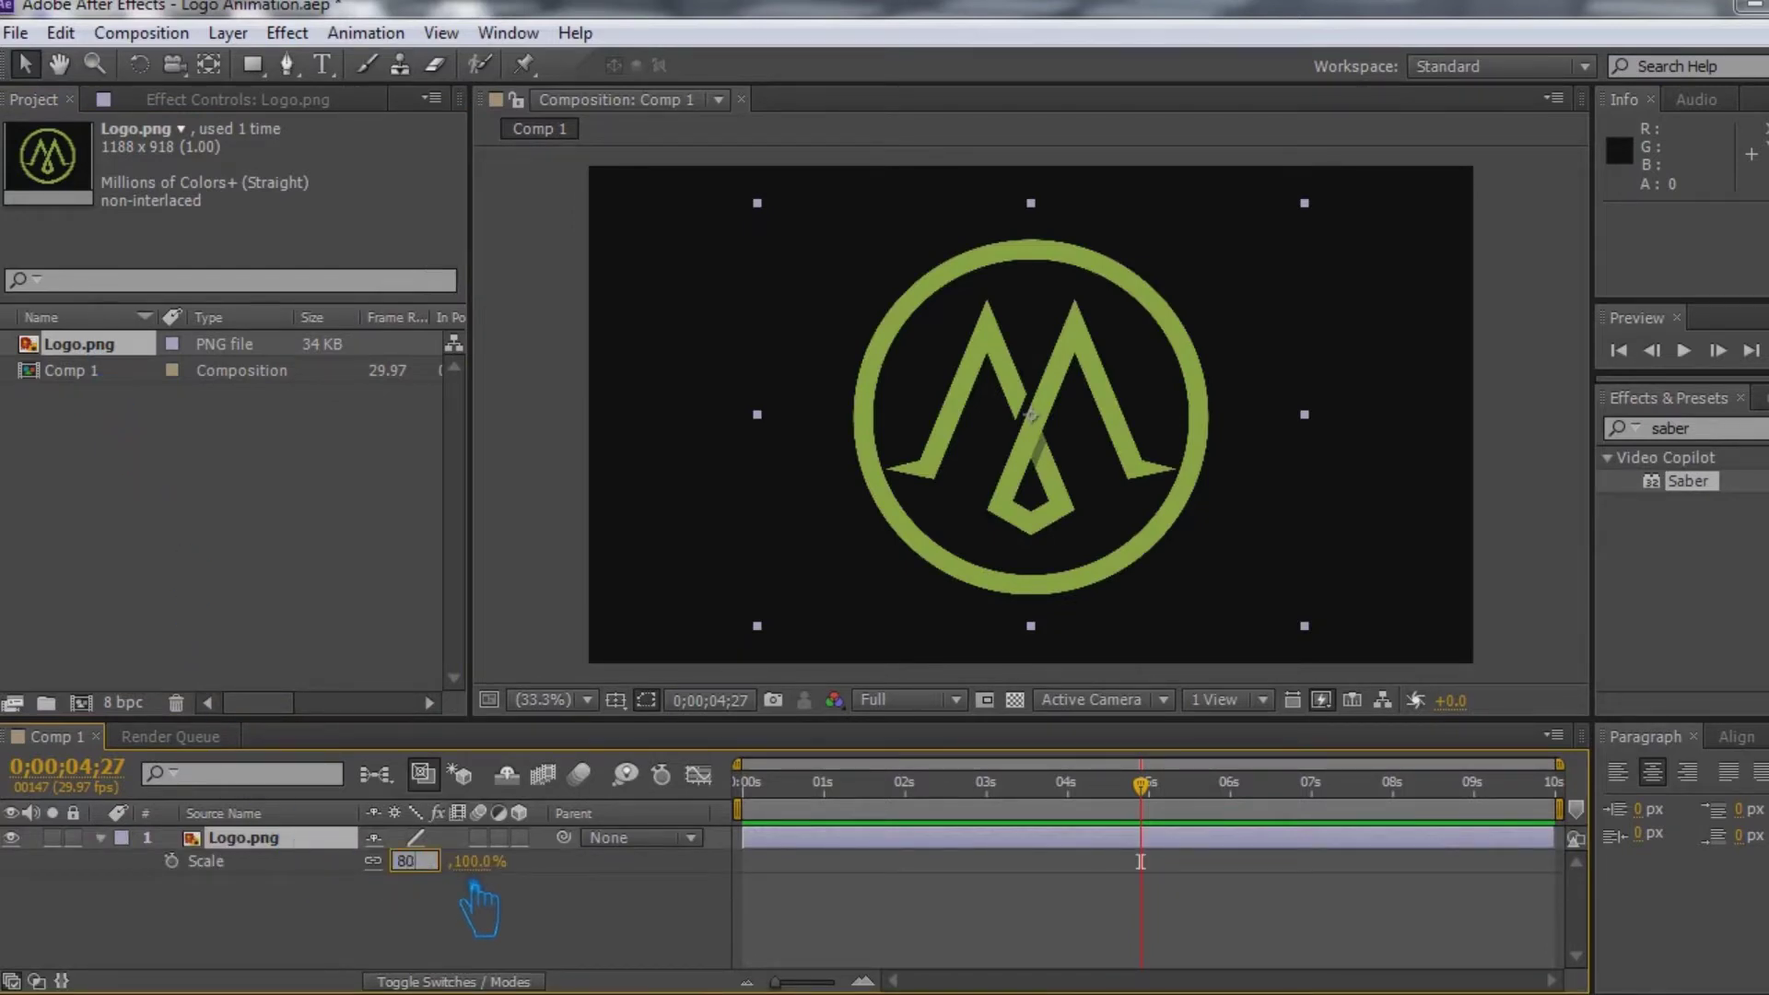
pyautogui.press('Return')
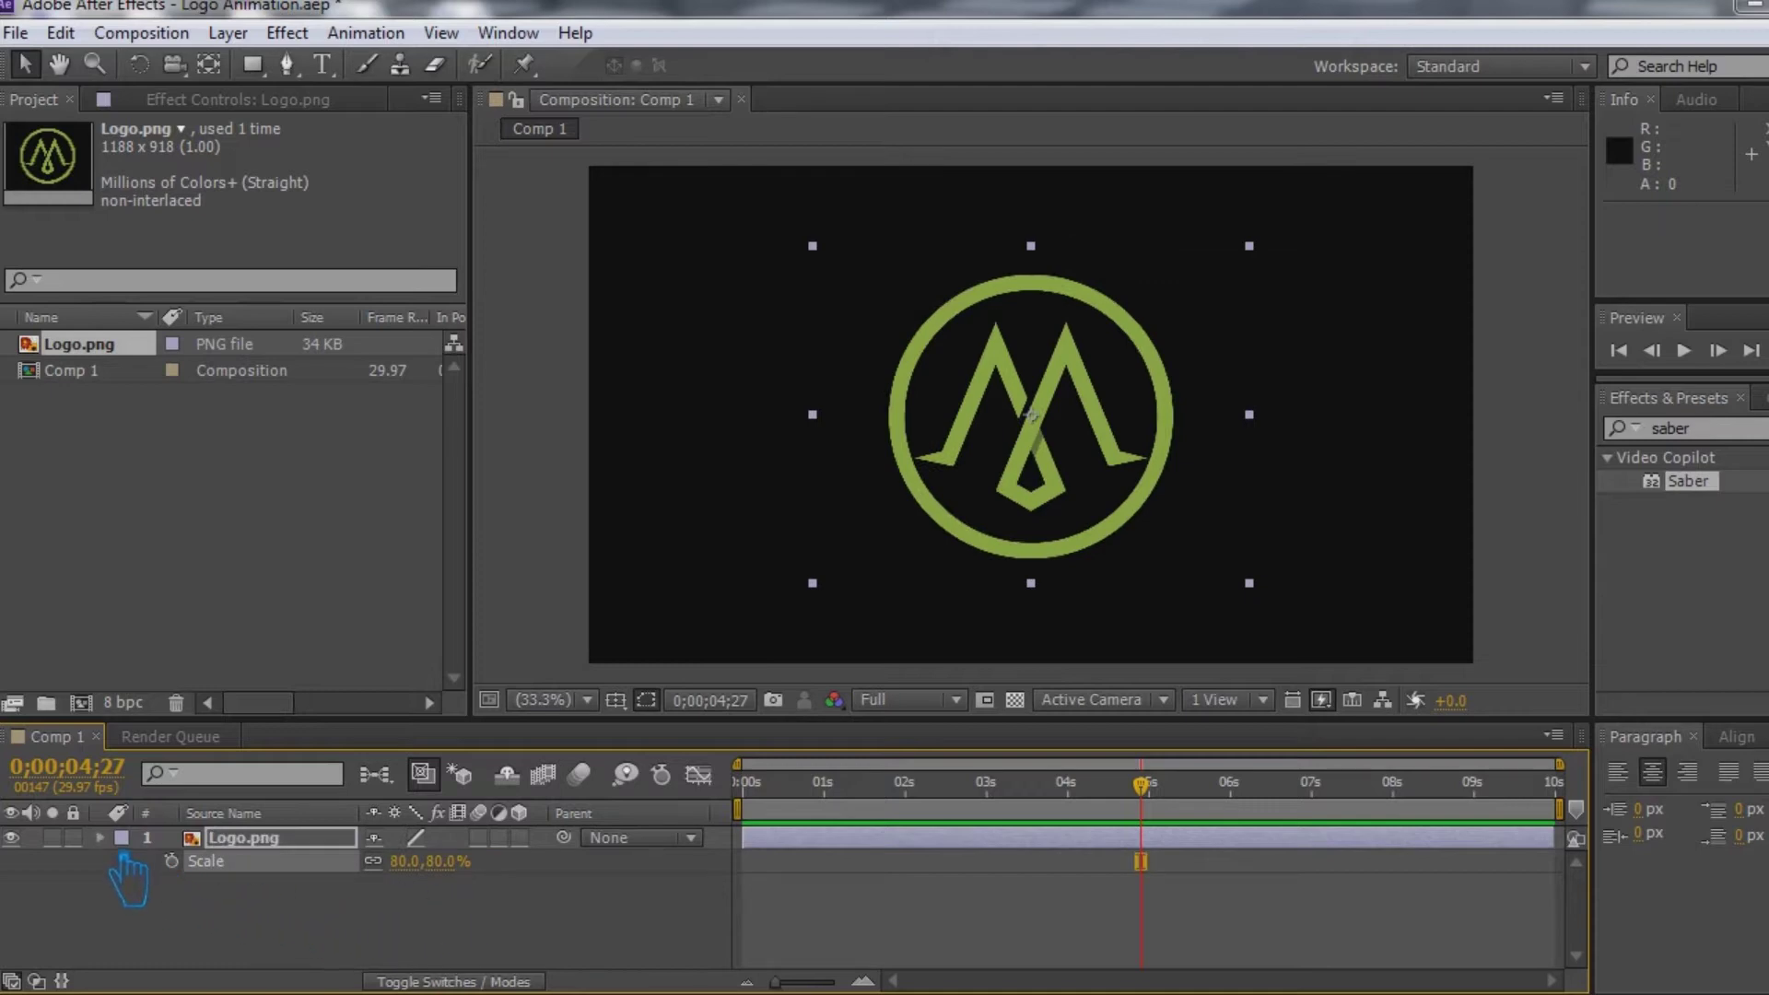
pyautogui.click(101, 837)
pyautogui.click(408, 914)
# - Pre-compose the Logo.png layer as "Logo", moving all attributes into the new composition
pyautogui.rightClick(242, 838)
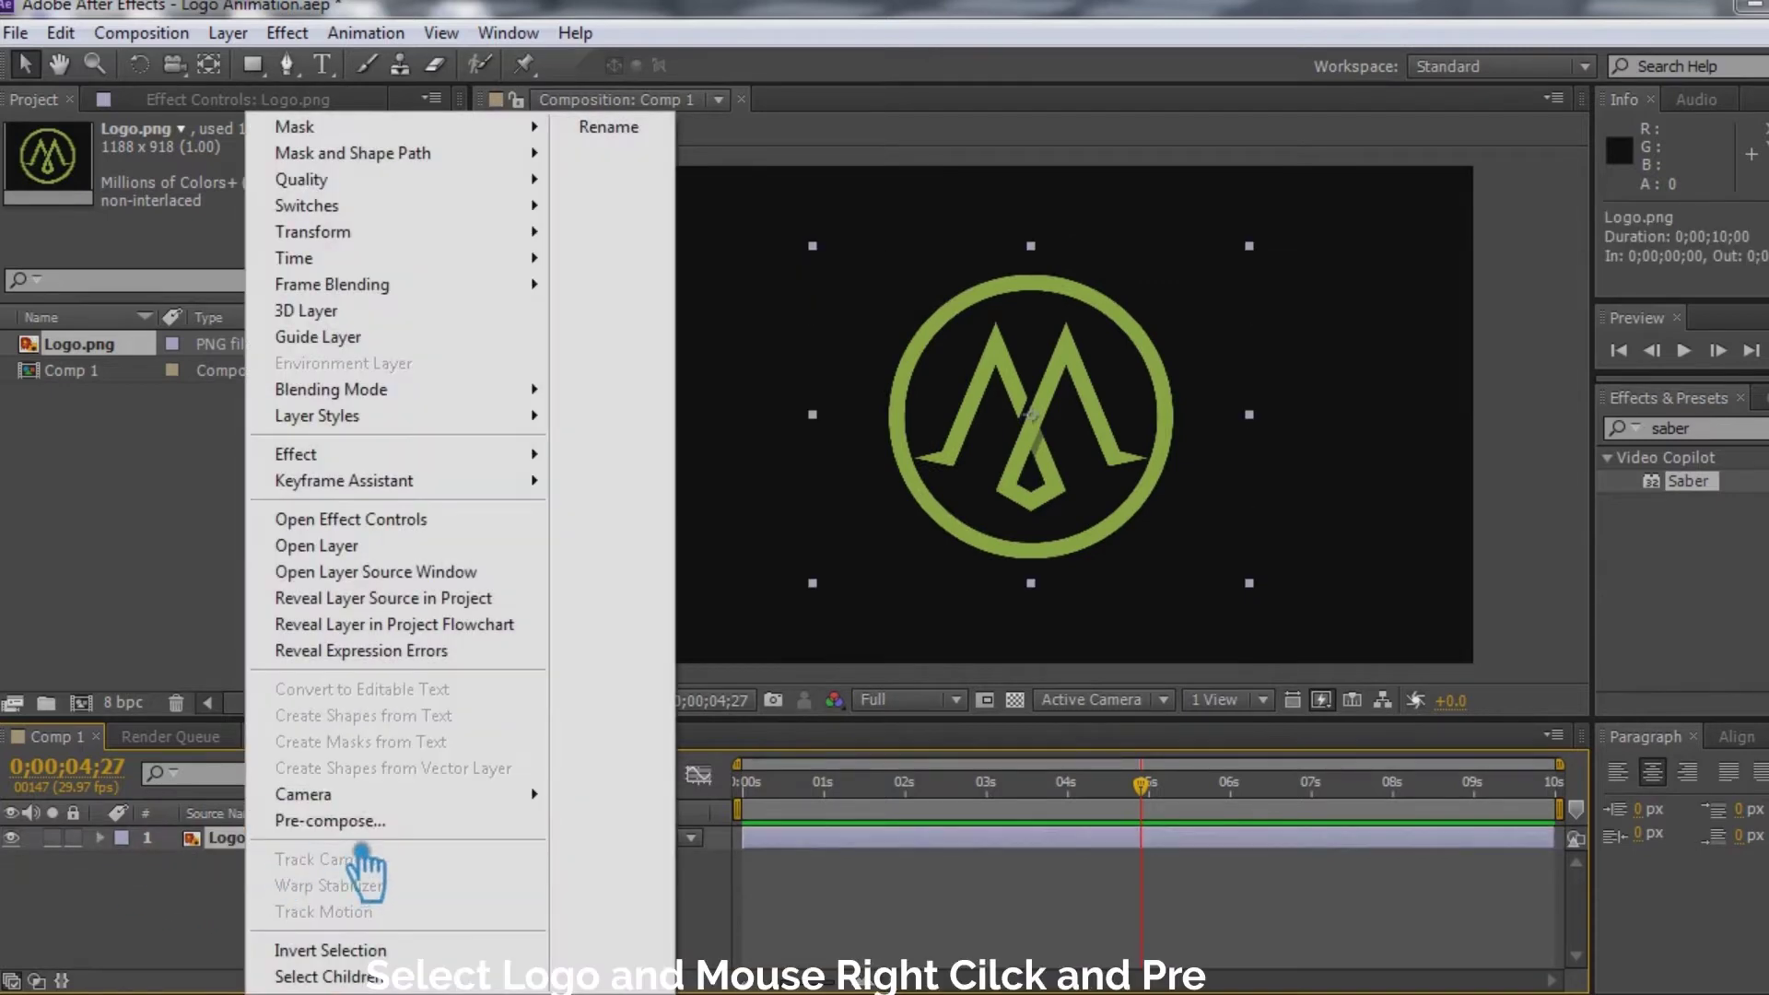
pyautogui.click(359, 819)
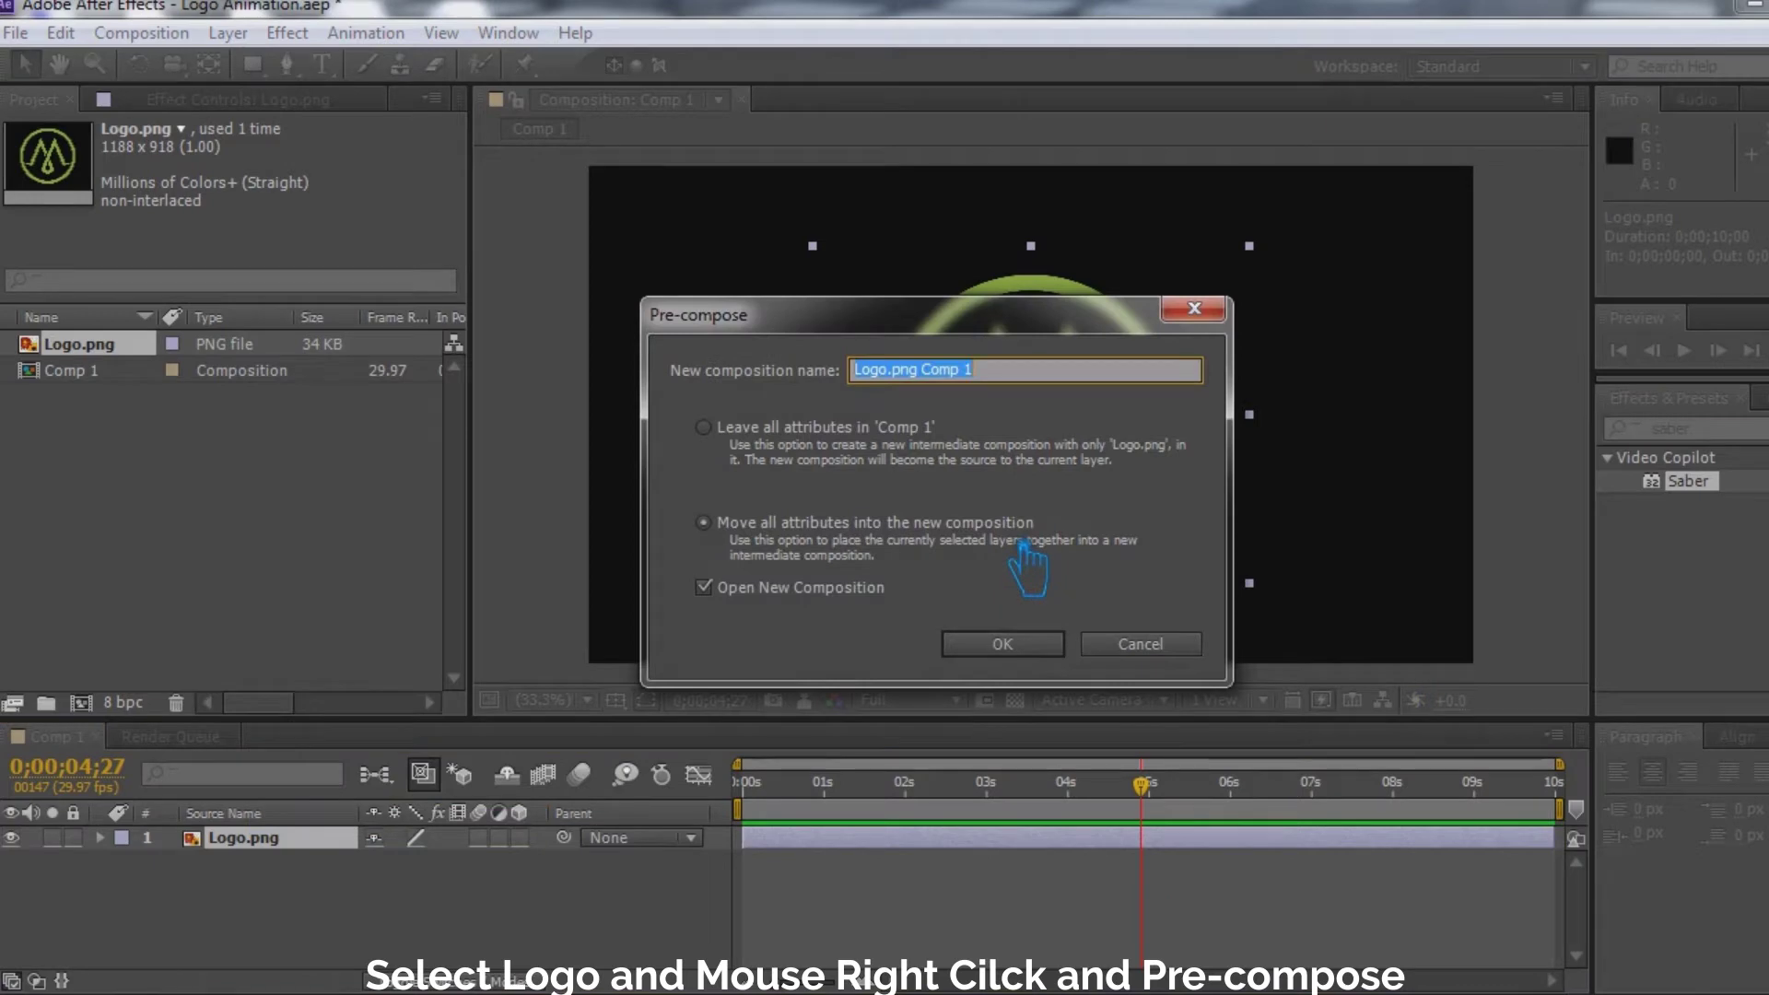
pyautogui.write('Logo')
pyautogui.click(1003, 643)
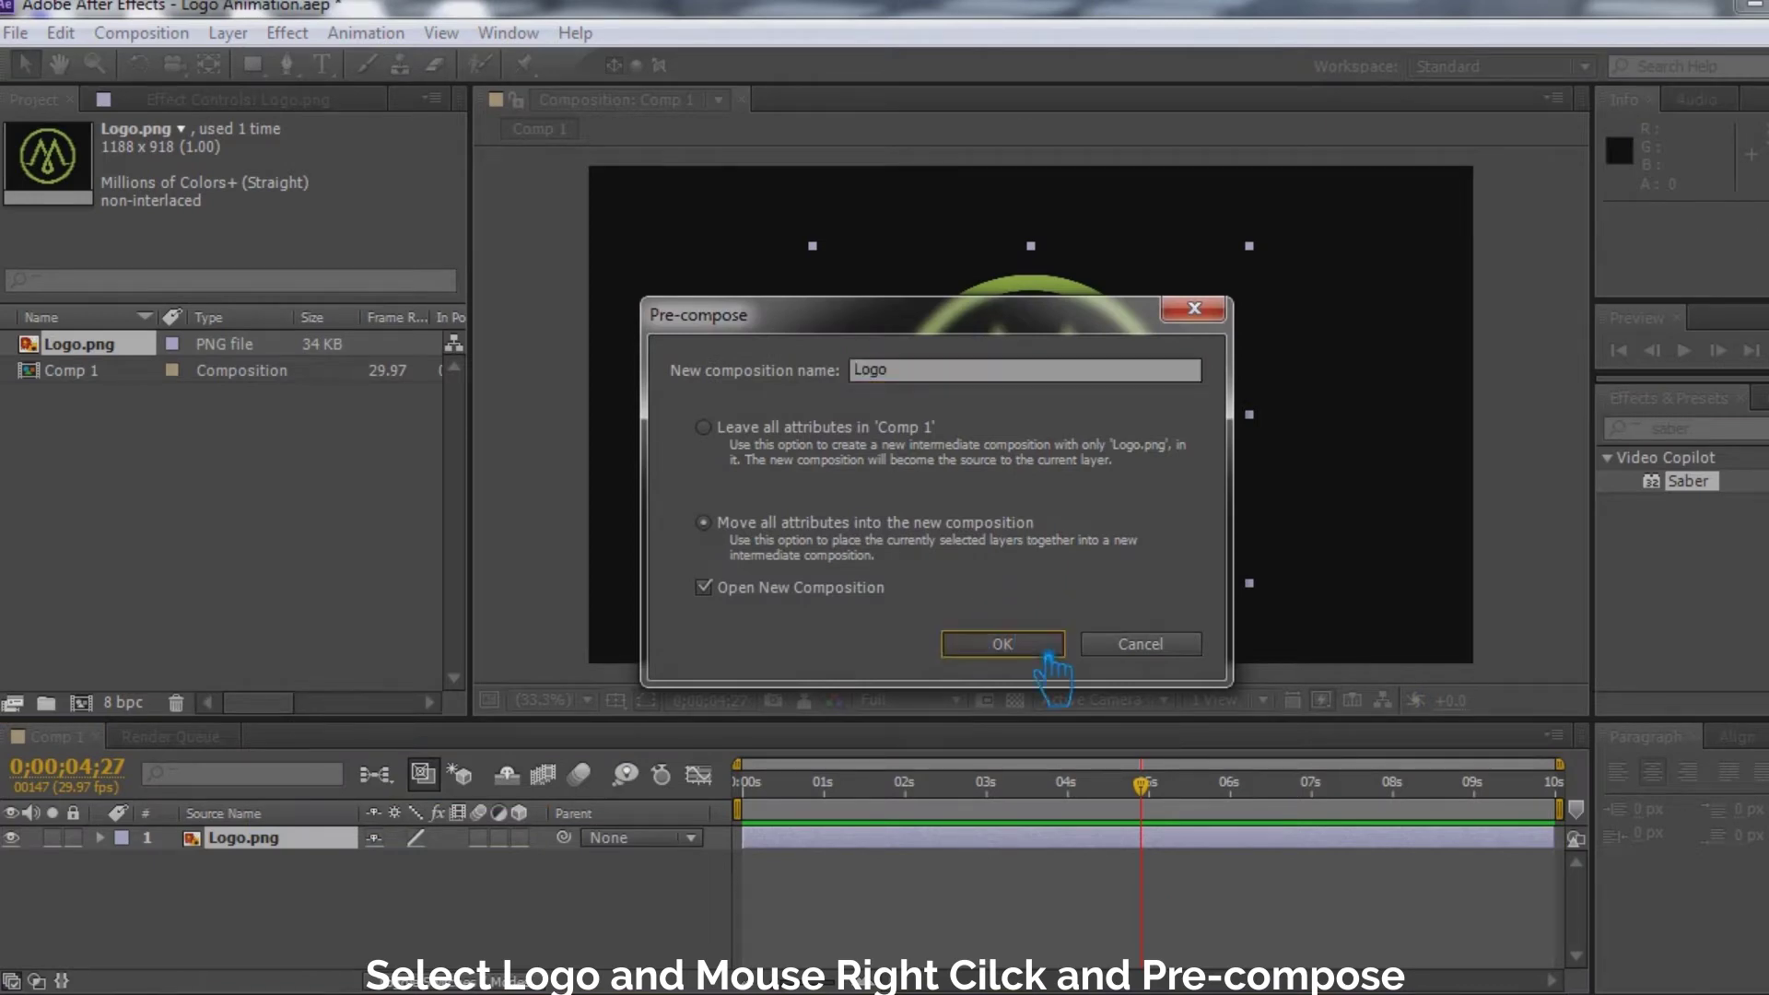
# - Return to the Comp 1 timeline with nothing selected and save the project
pyautogui.click(326, 736)
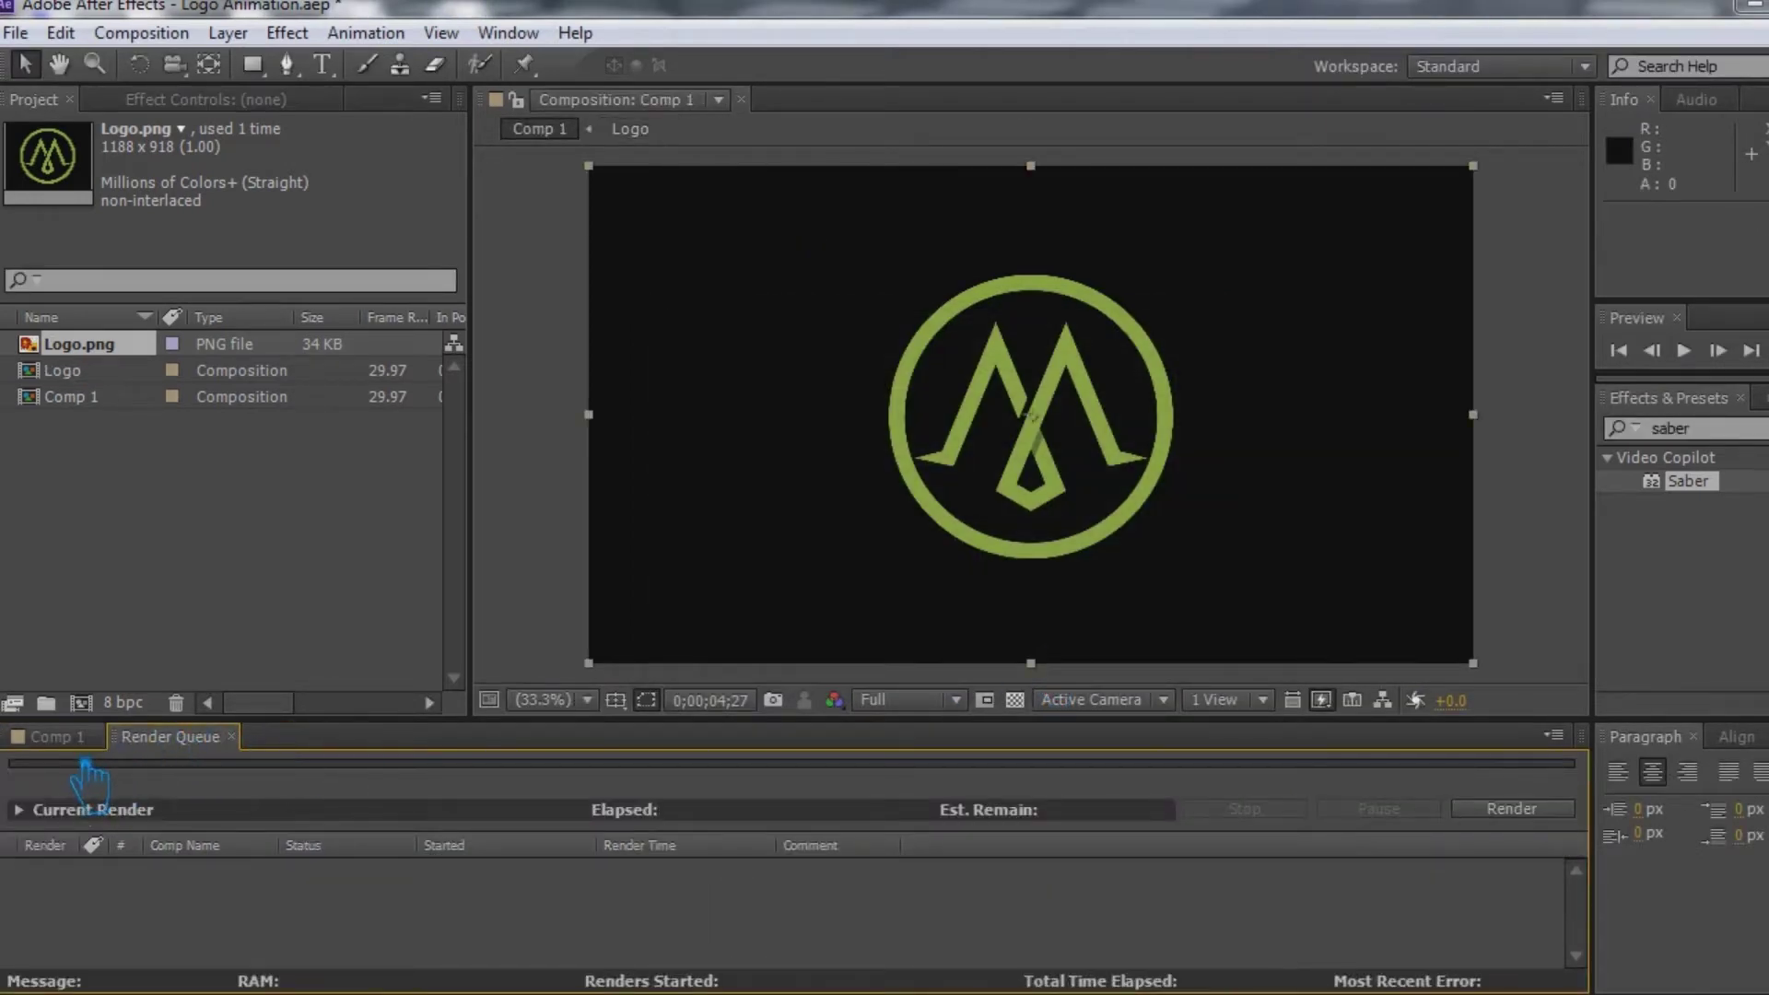
pyautogui.click(57, 736)
pyautogui.click(406, 940)
pyautogui.hotkey('ctrl', 's')
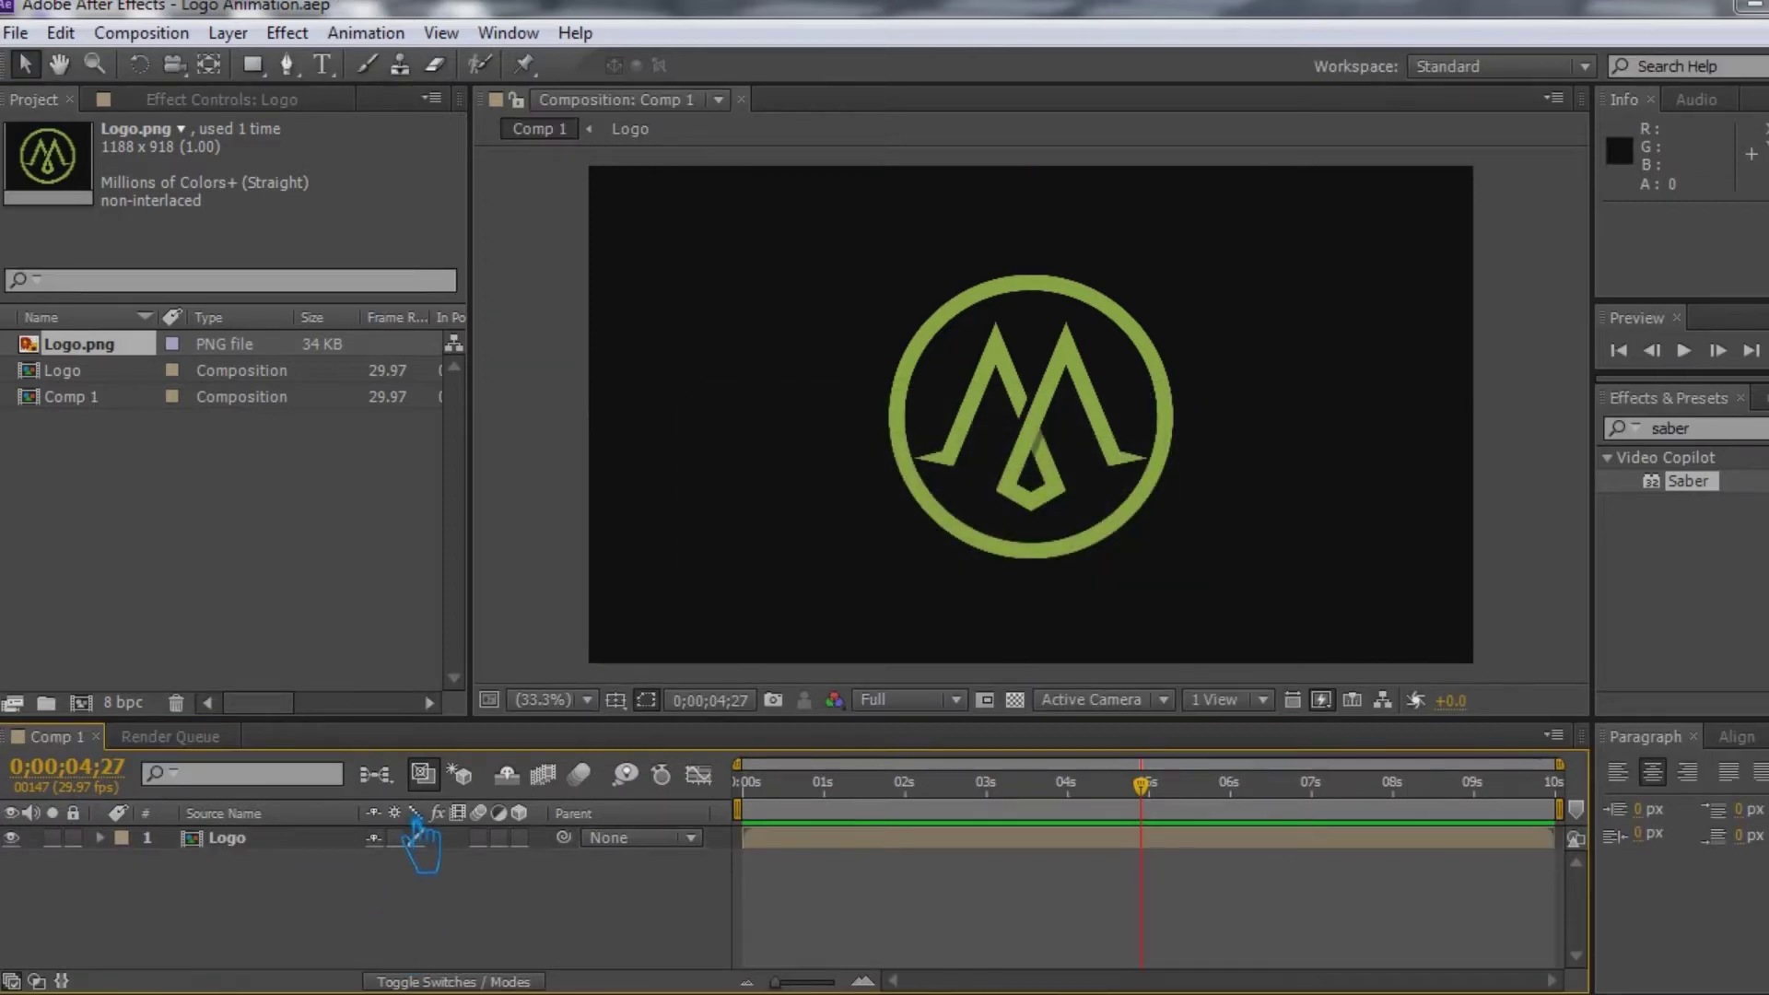
# - Auto-trace the Logo layer's alpha channel on the current frame with preview on and a threshold of 10%
pyautogui.click(240, 840)
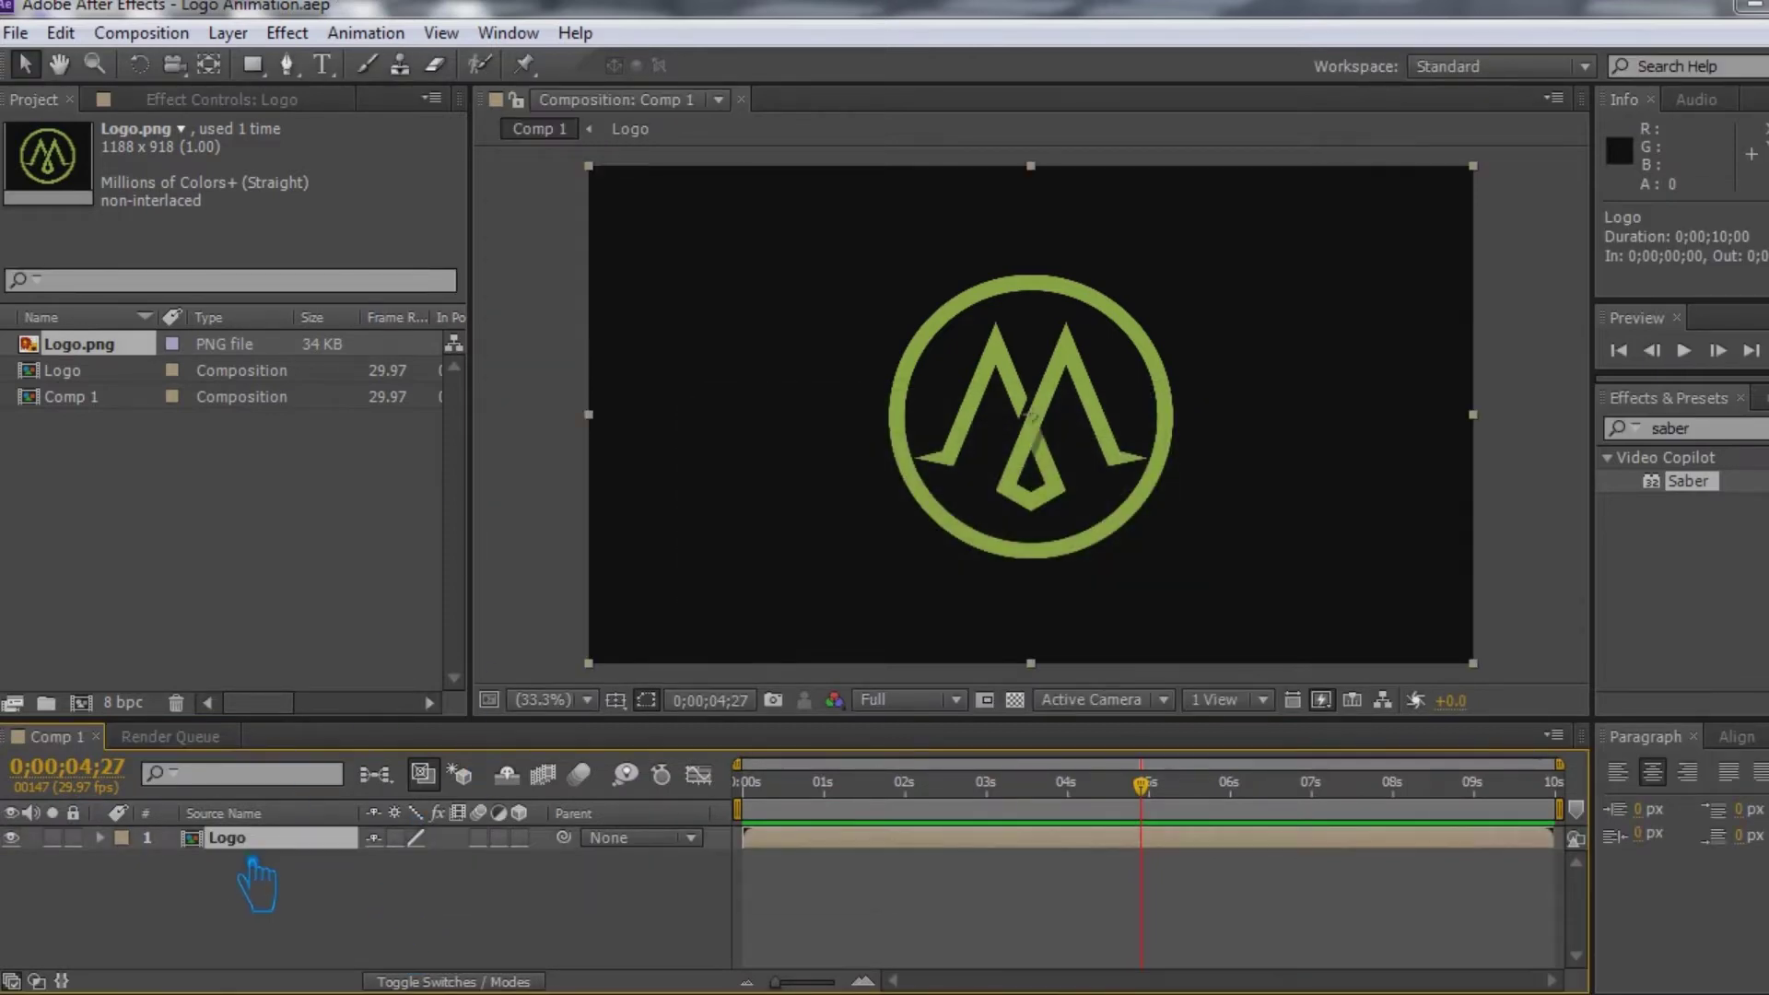
pyautogui.click(236, 35)
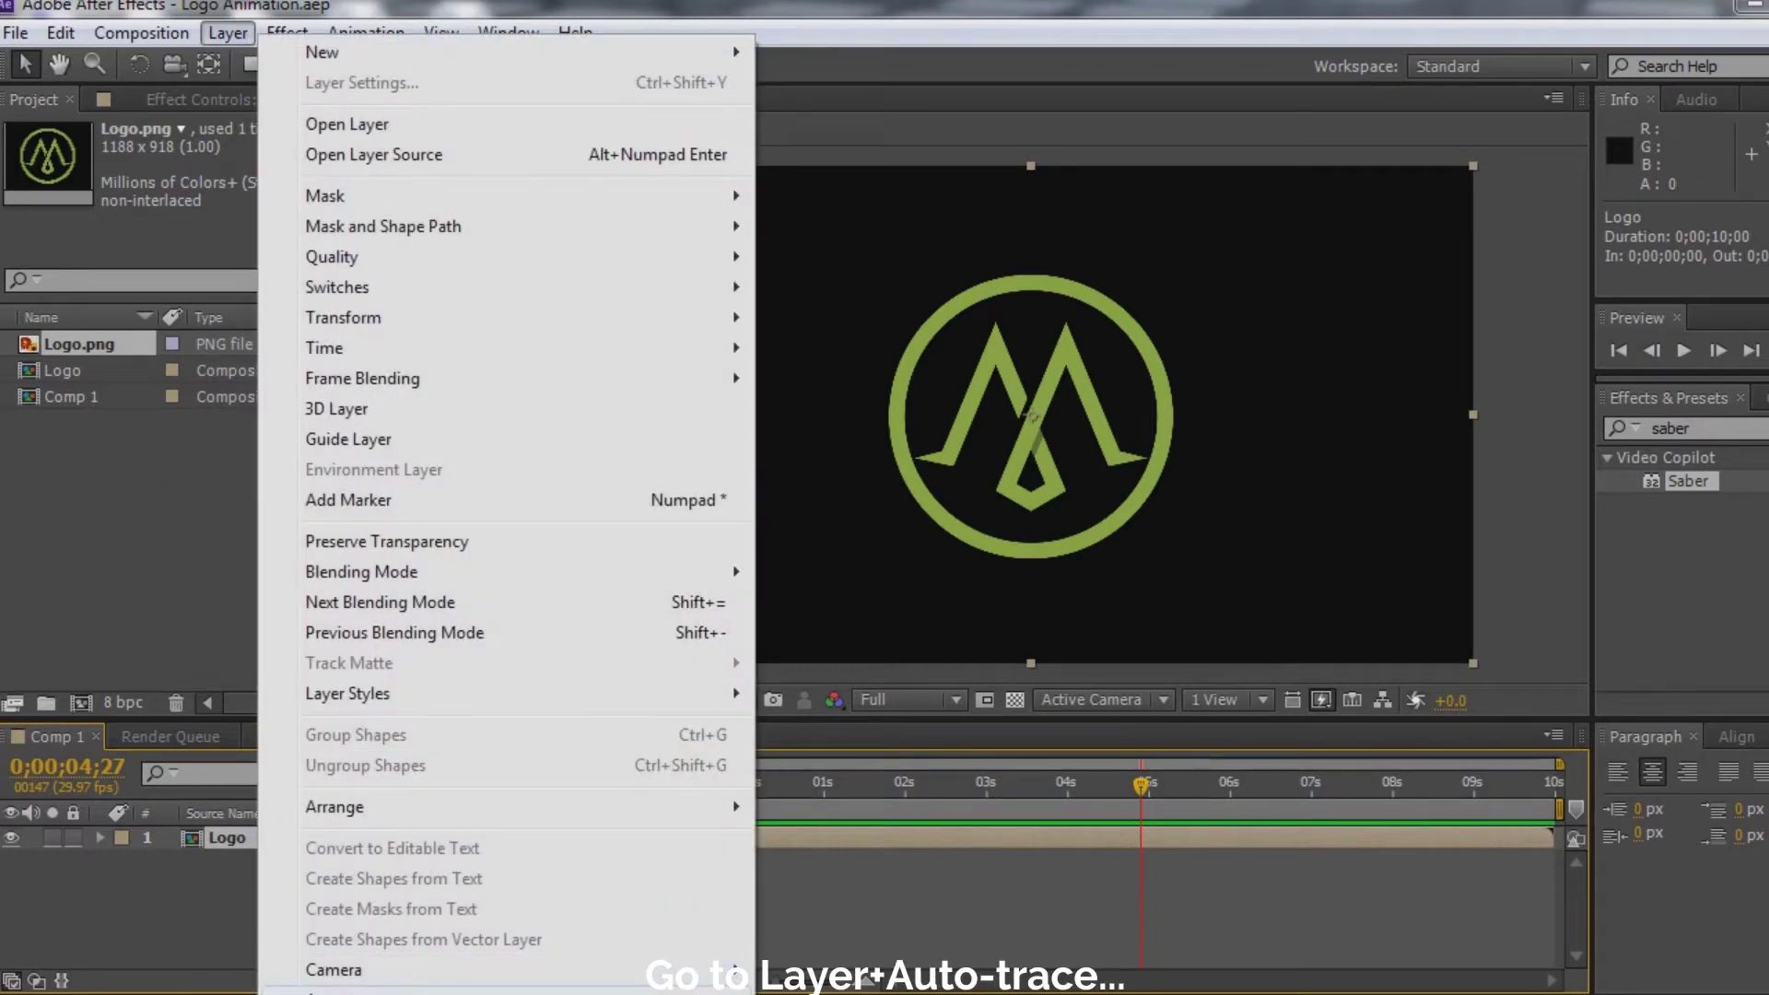
pyautogui.click(539, 993)
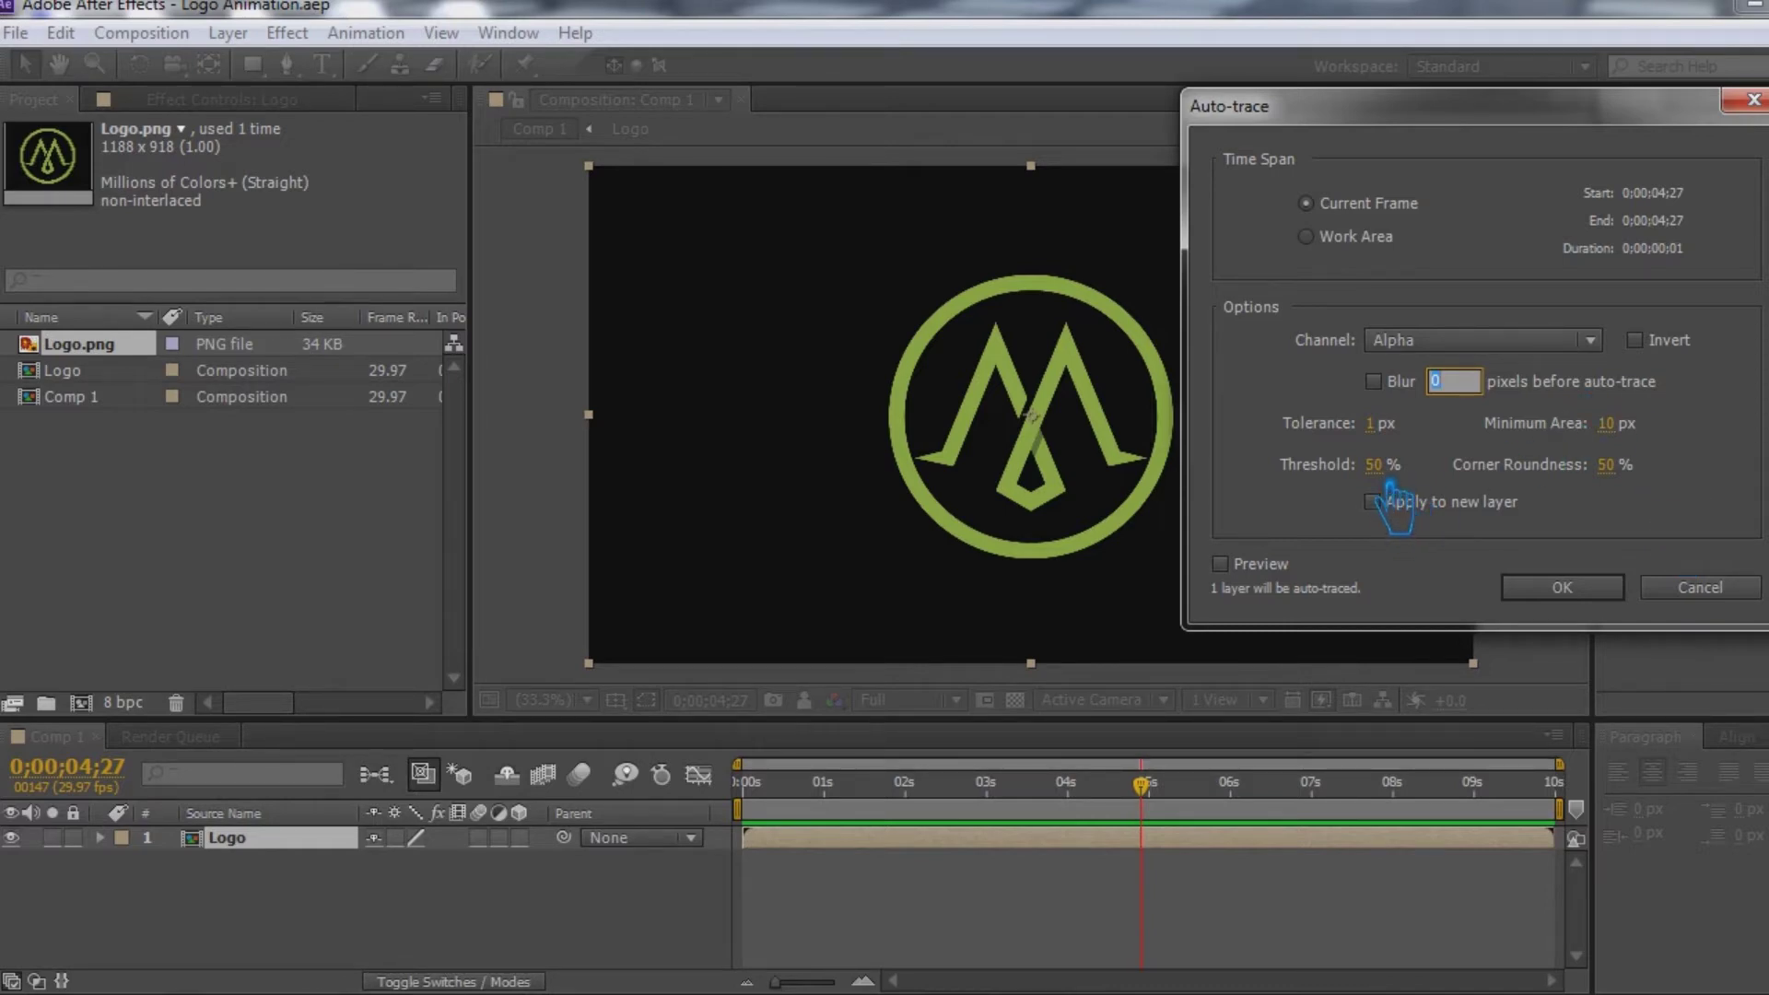
pyautogui.click(1246, 570)
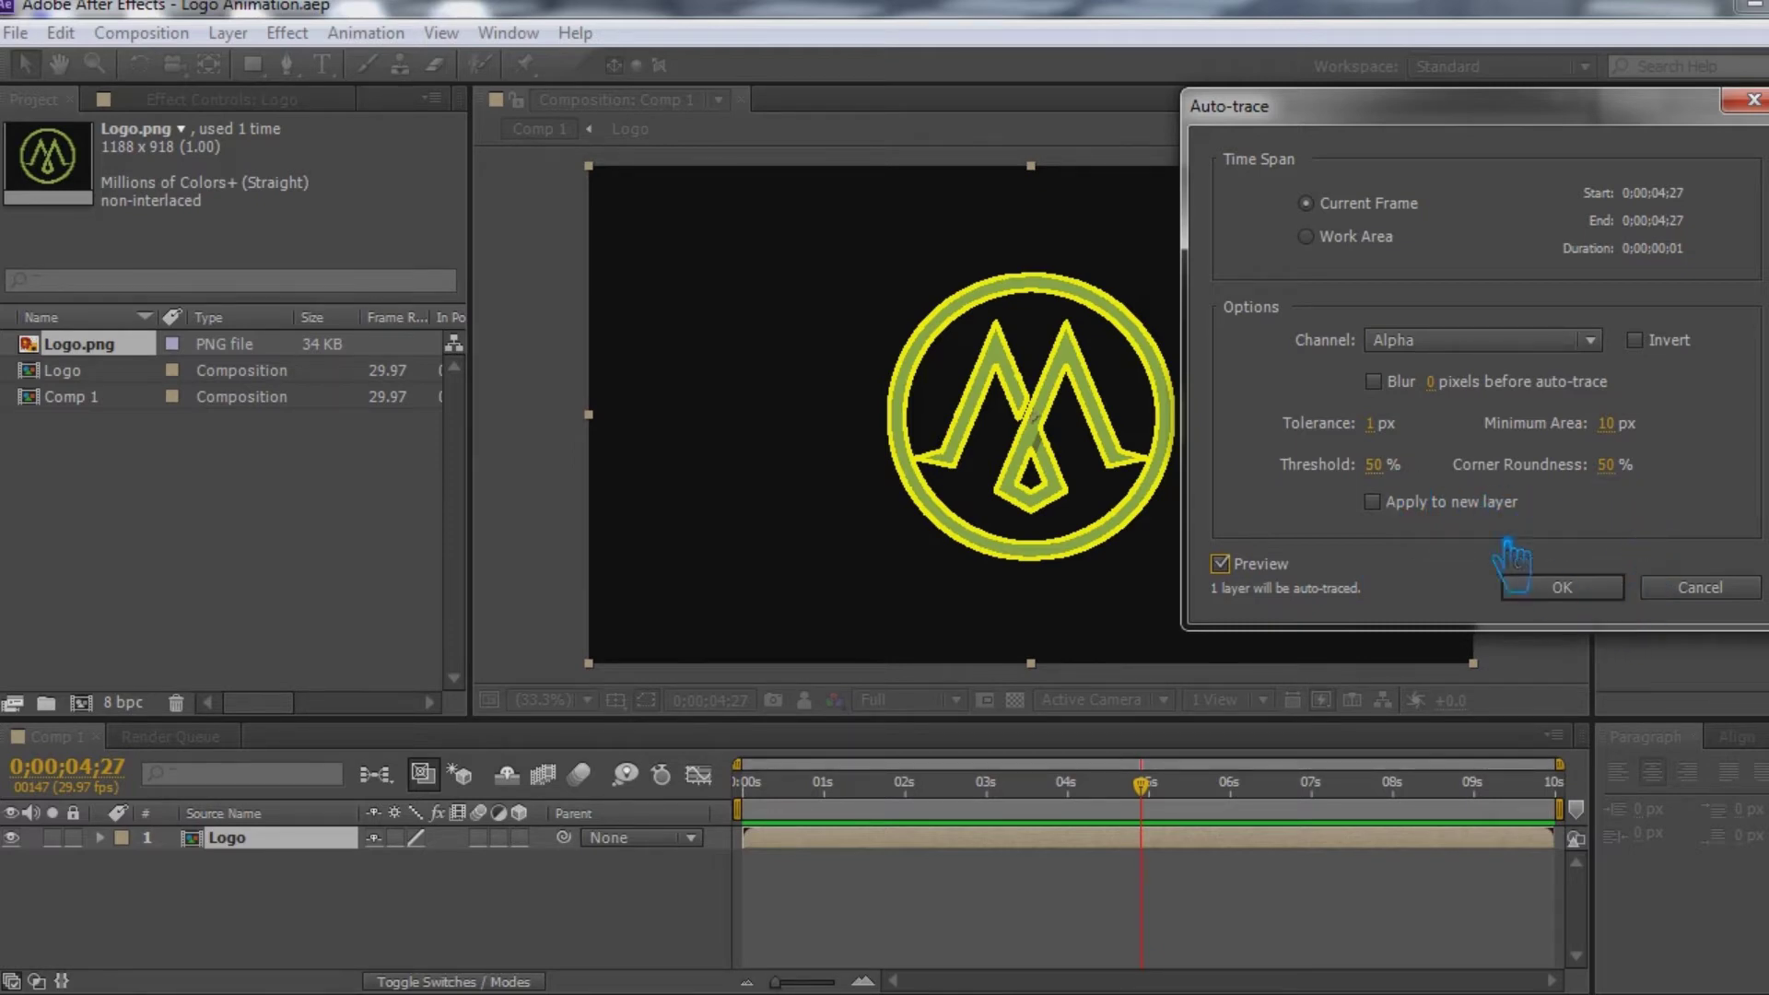
pyautogui.click(1373, 464)
pyautogui.write('10')
pyautogui.press('Return')
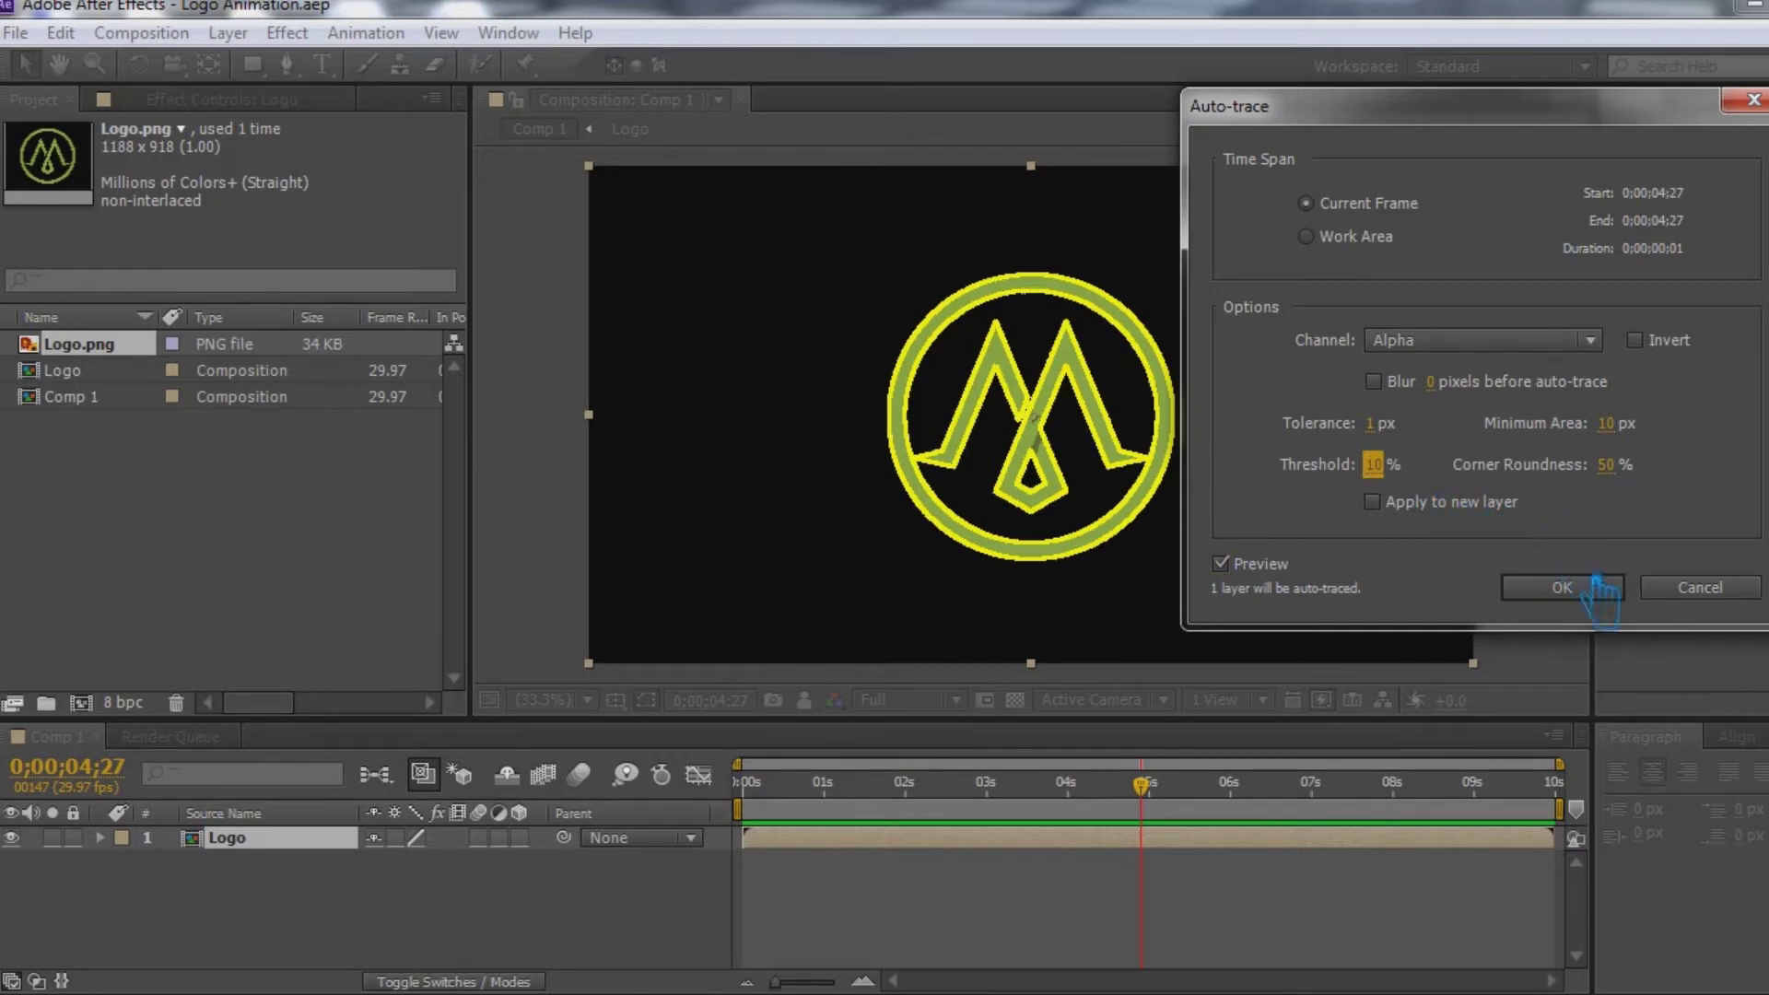
pyautogui.click(1607, 624)
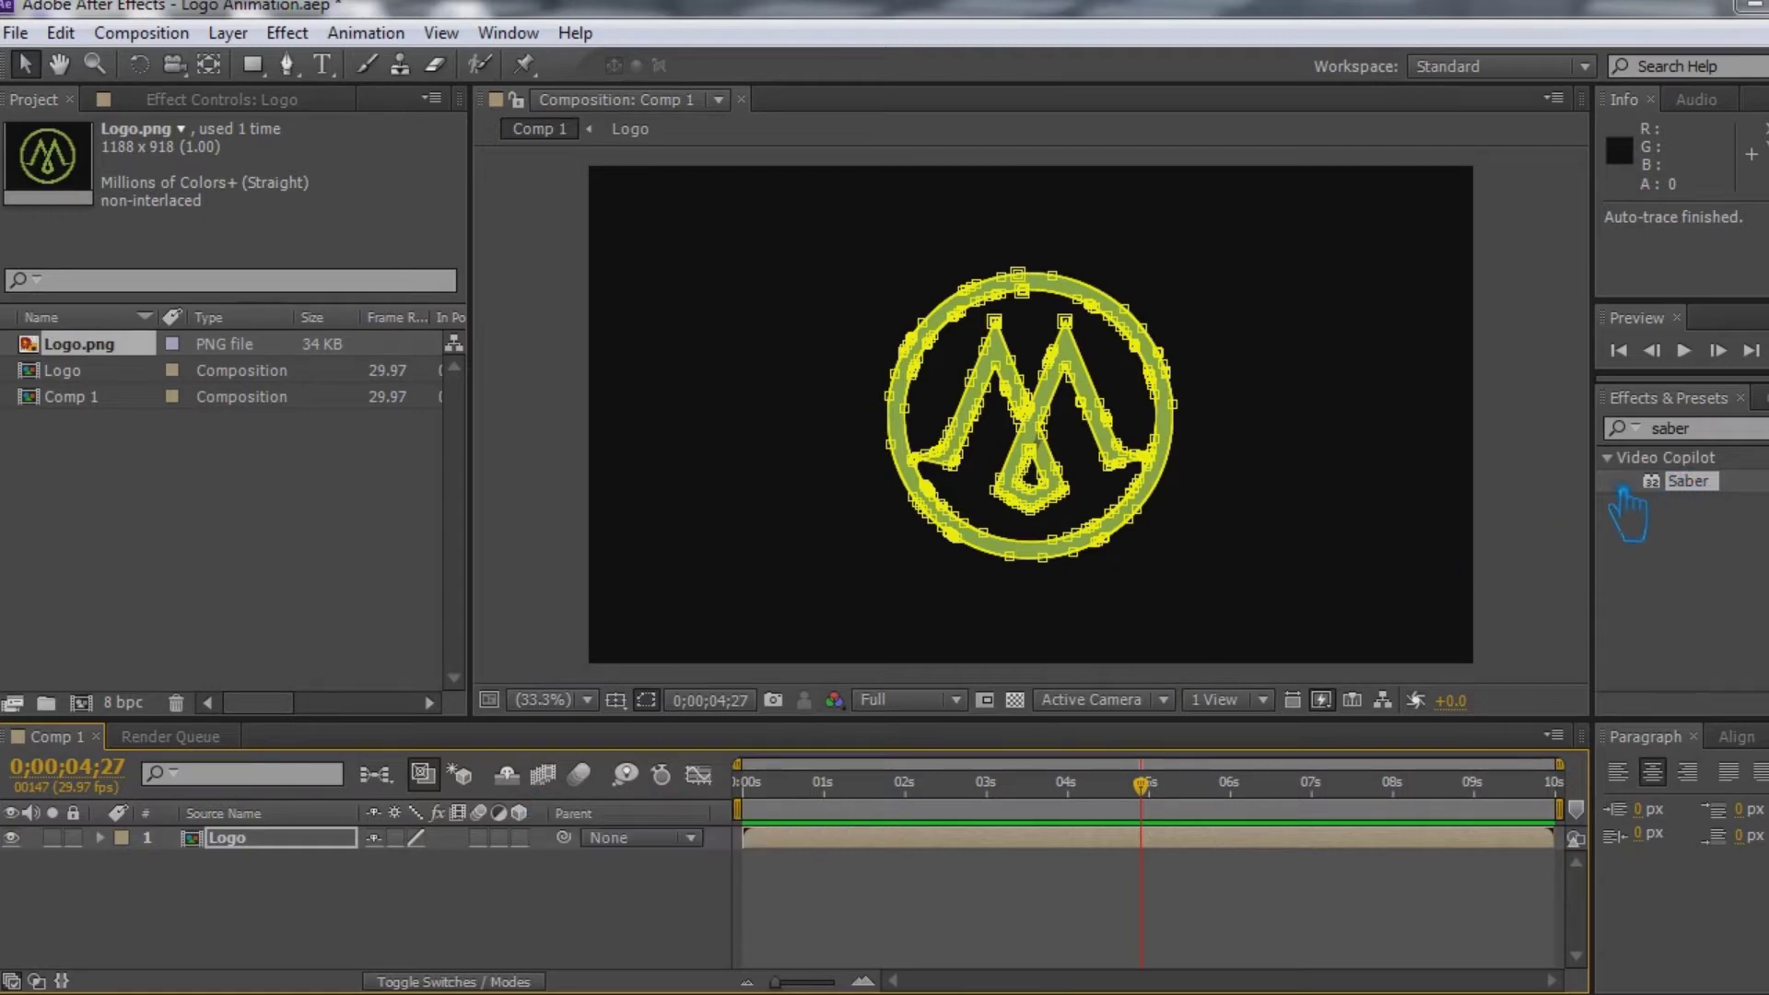
# - Search the effects for "saber" and apply the Video Copilot Saber effect to the Logo layer
pyautogui.moveTo(1723, 434); pyautogui.dragTo(1542, 440)
pyautogui.press('BackSpace')
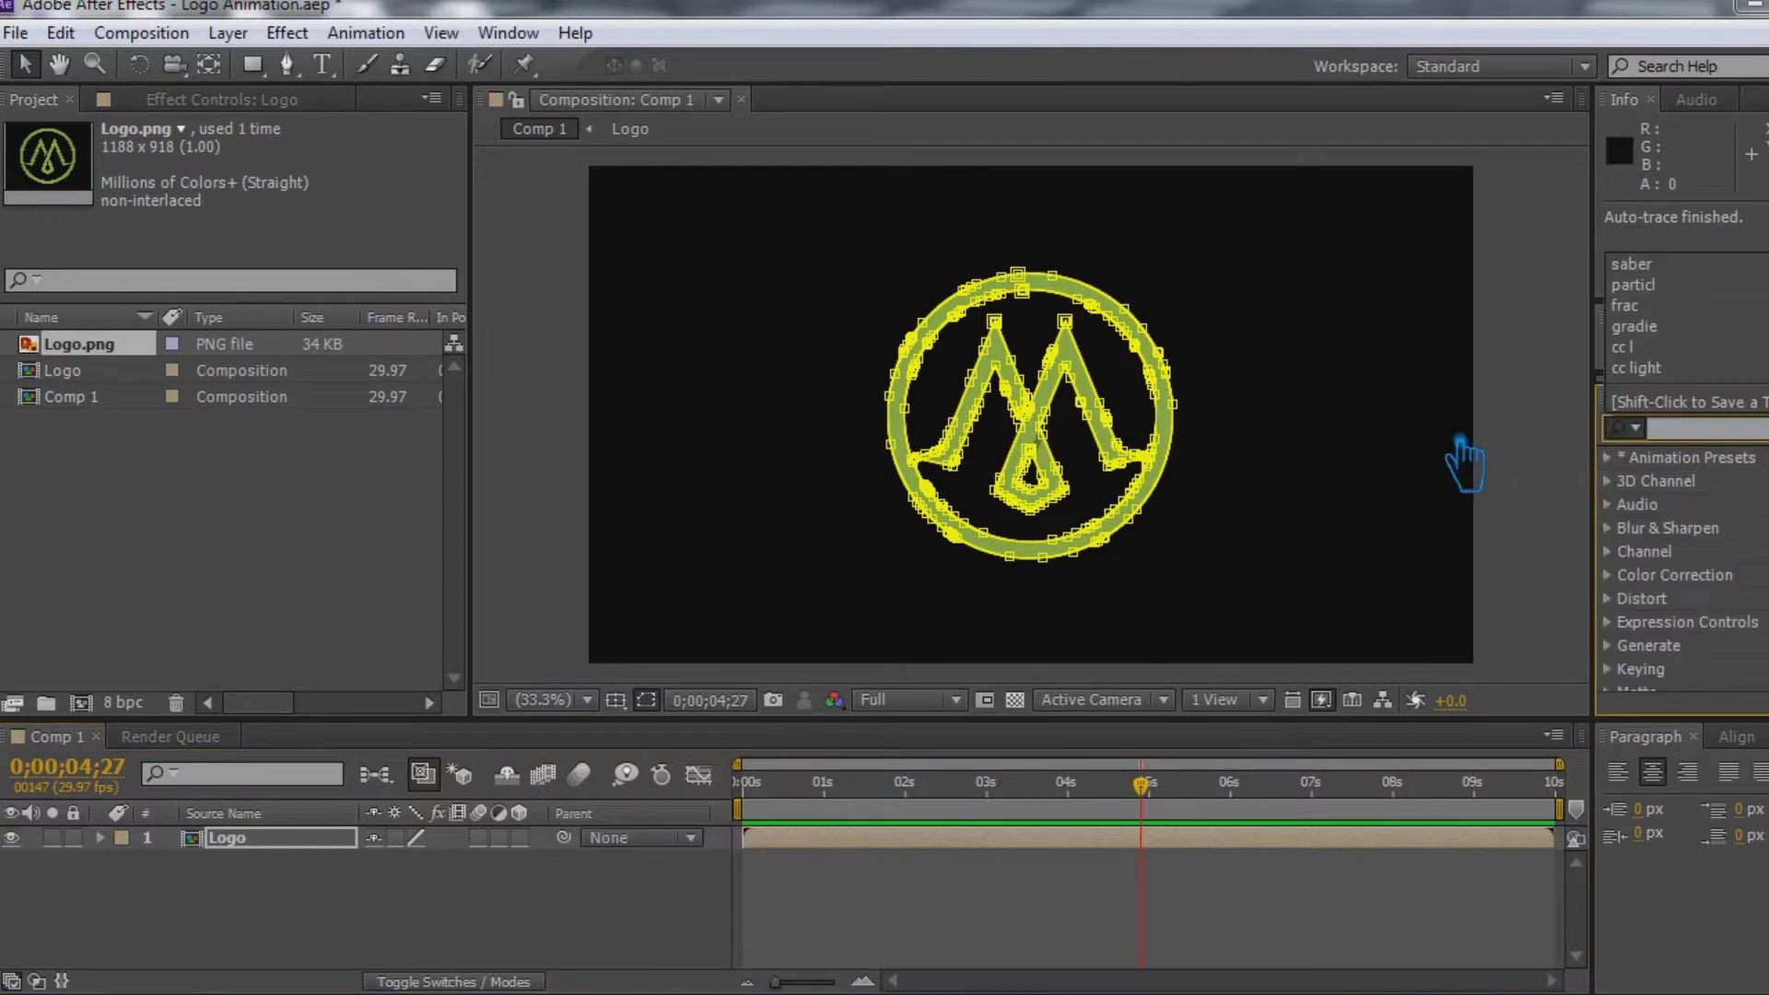
pyautogui.click(299, 841)
pyautogui.click(287, 32)
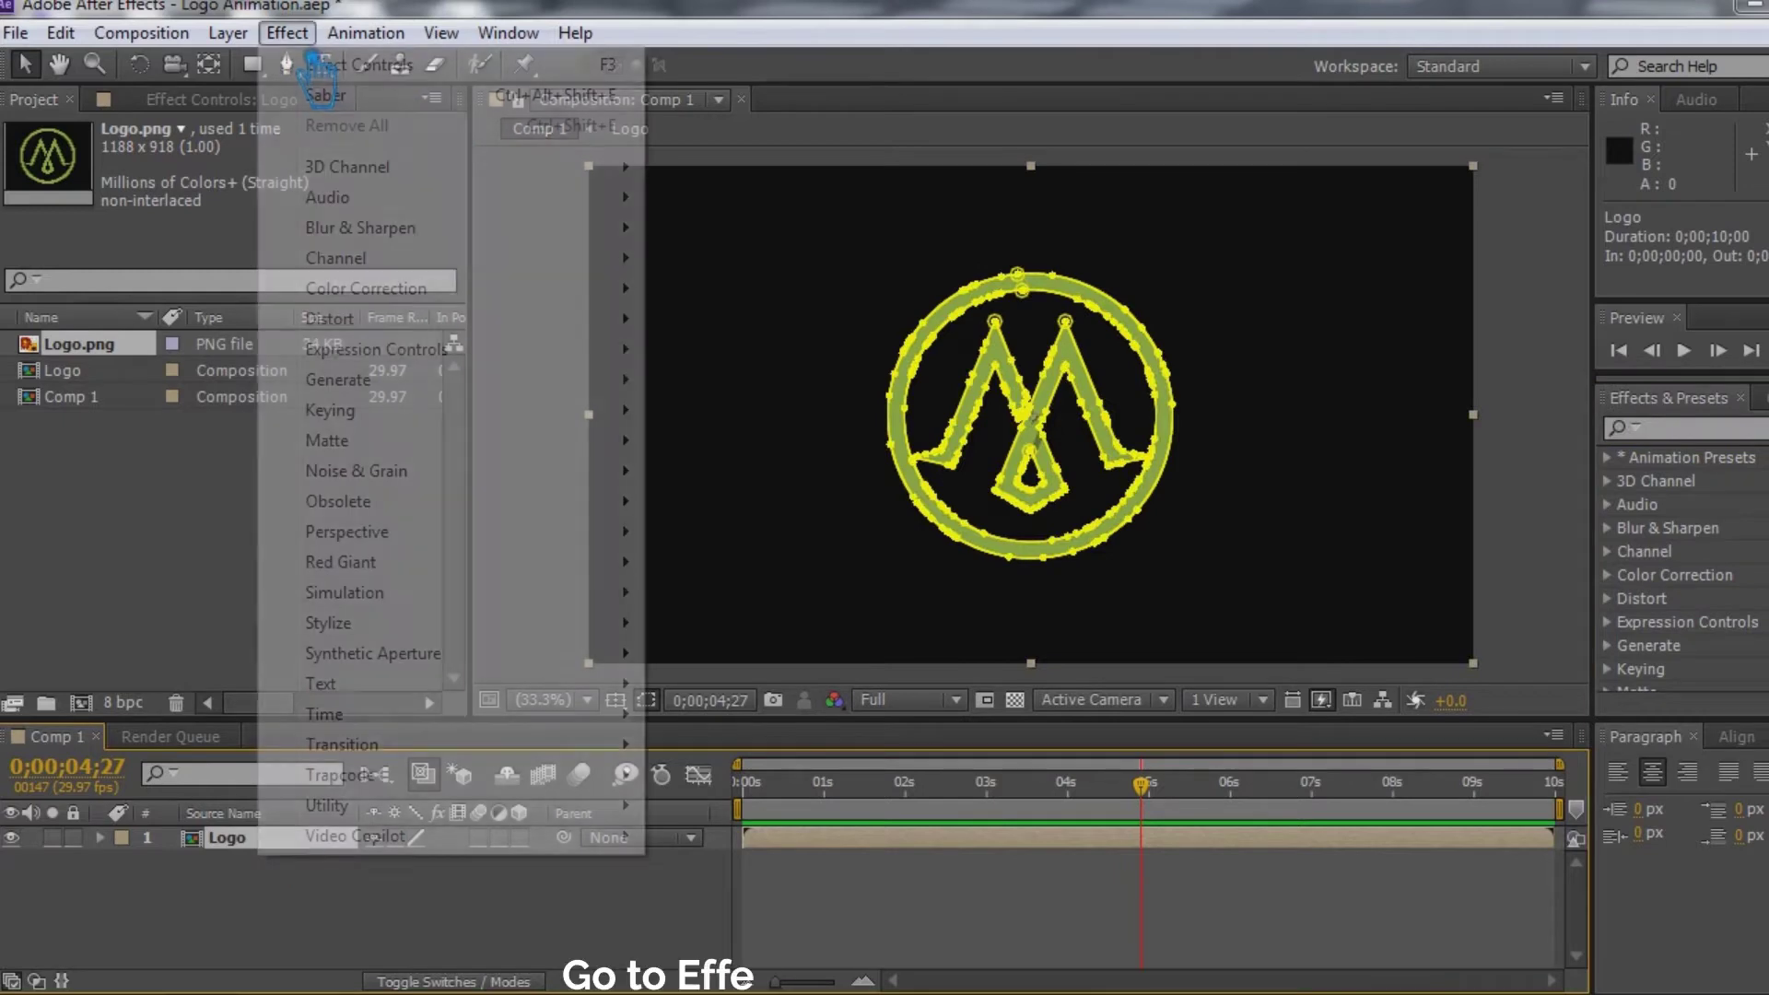
pyautogui.moveTo(458, 836)
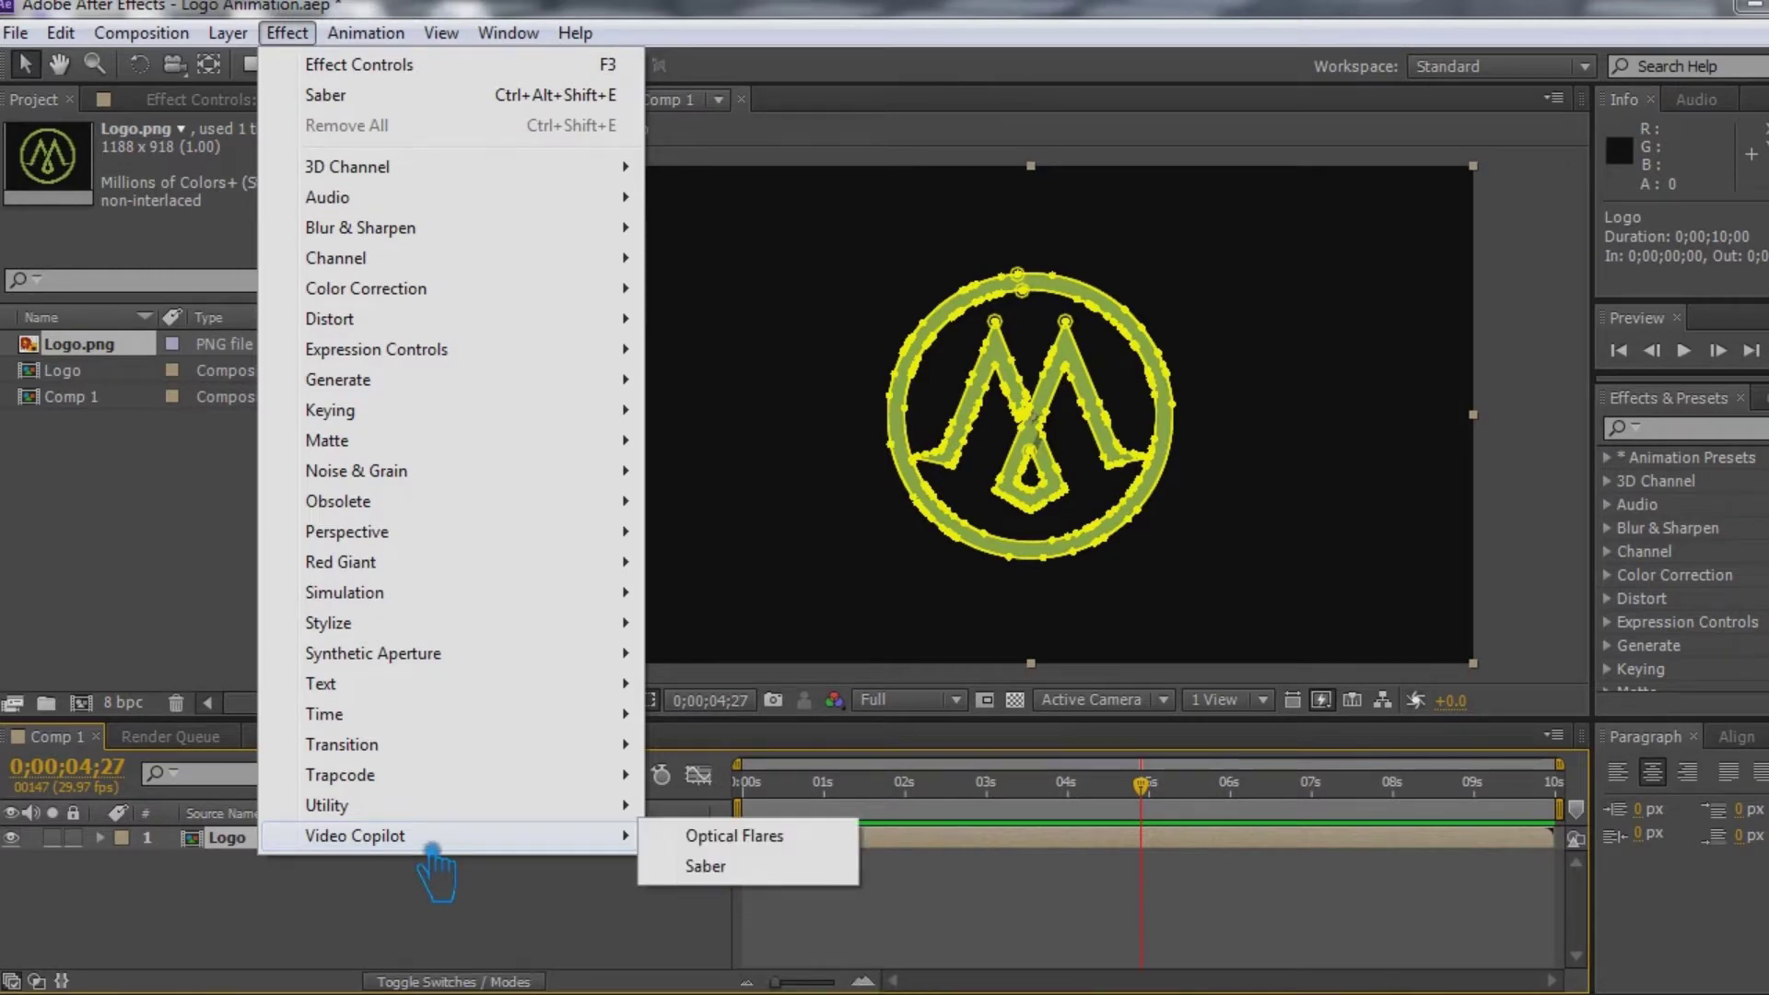
pyautogui.click(1718, 451)
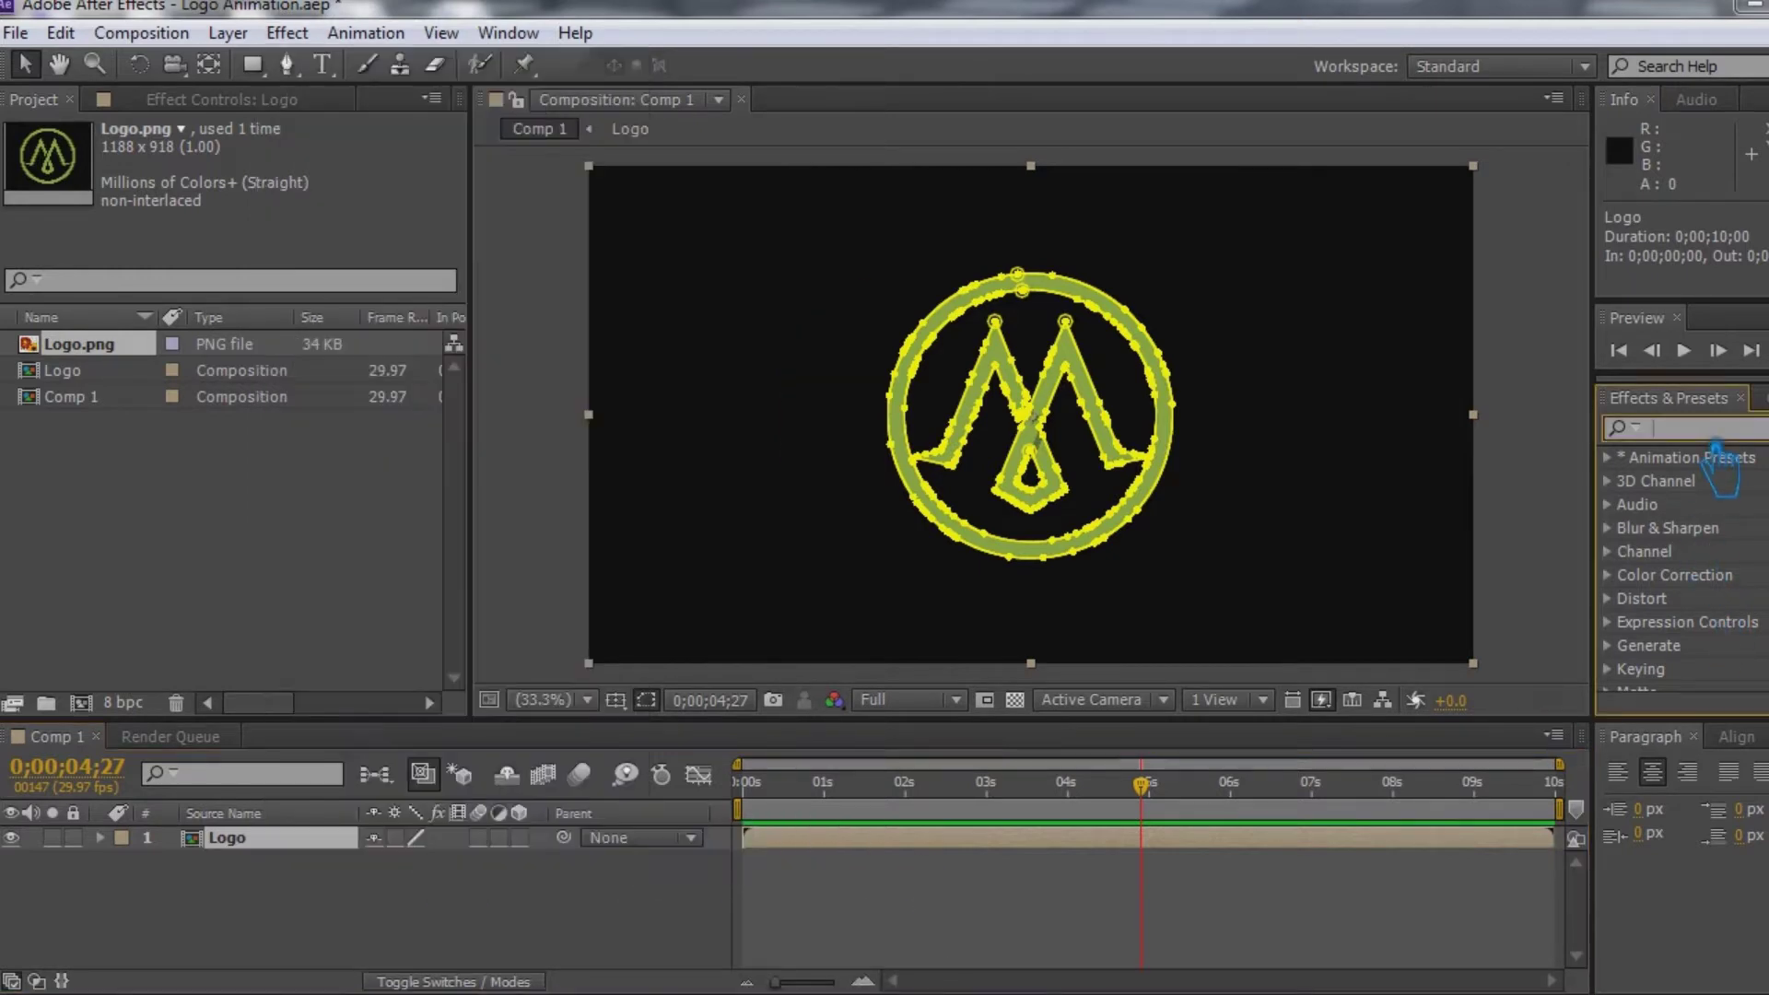
pyautogui.write('saber')
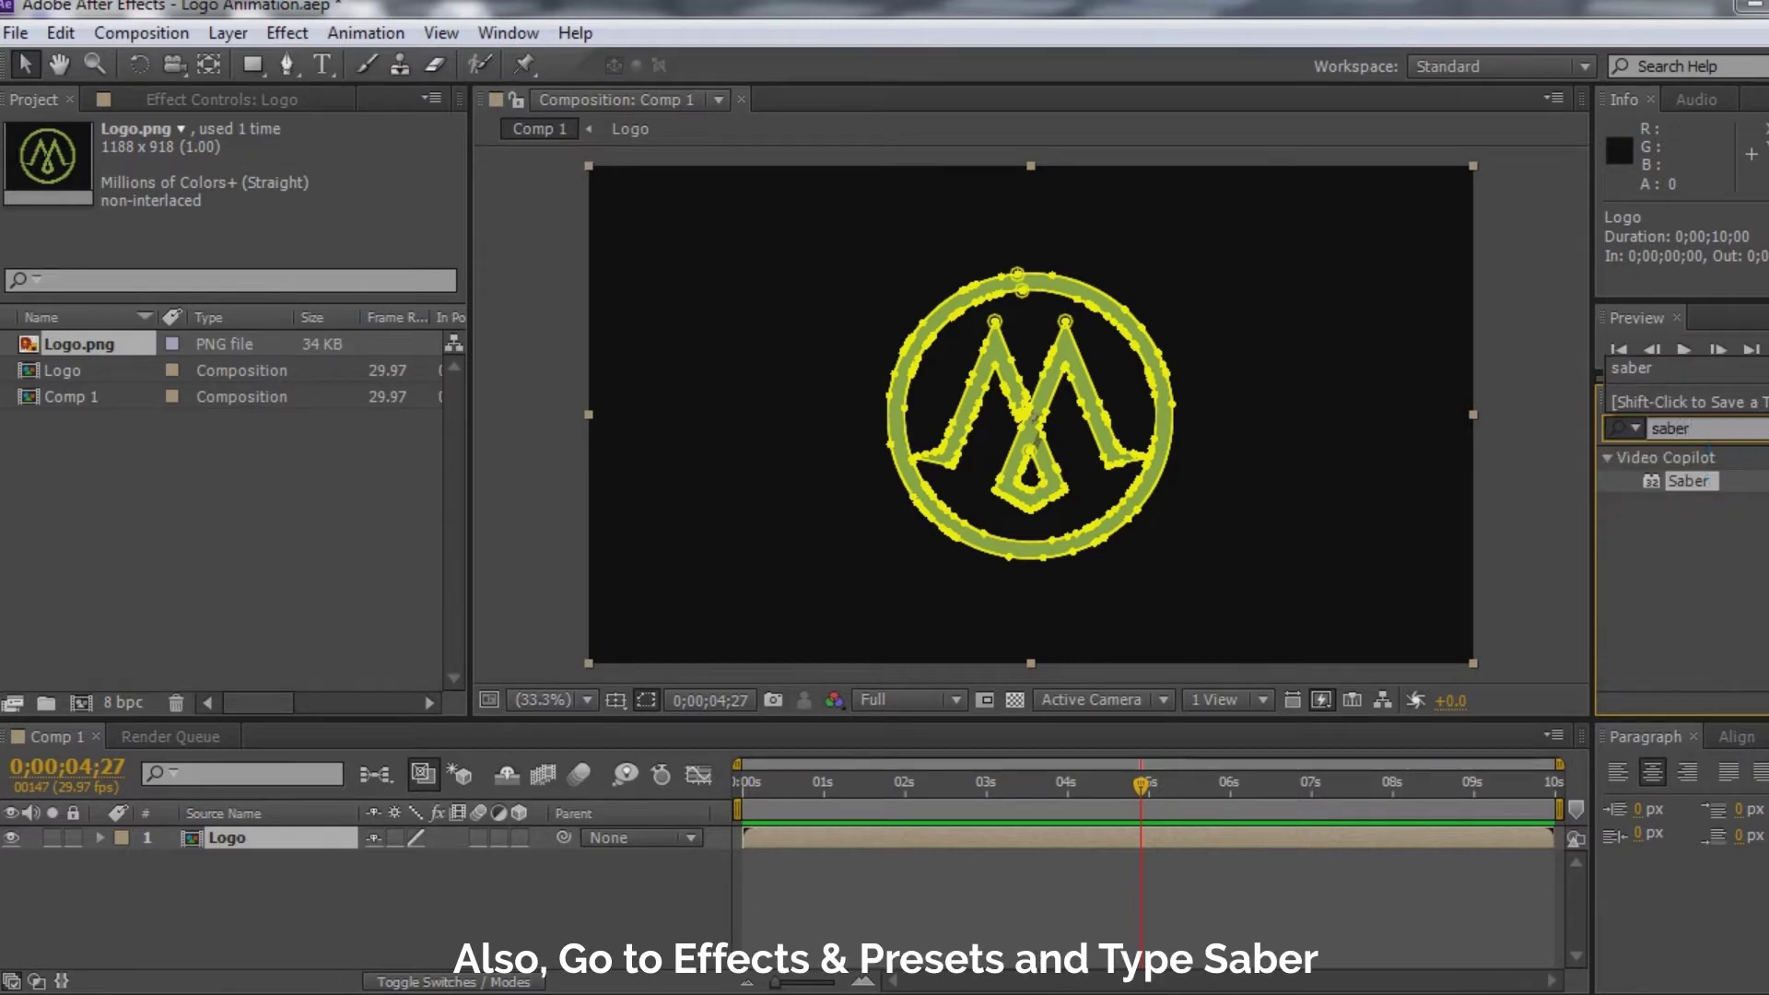
pyautogui.click(1732, 485)
pyautogui.click(1718, 482)
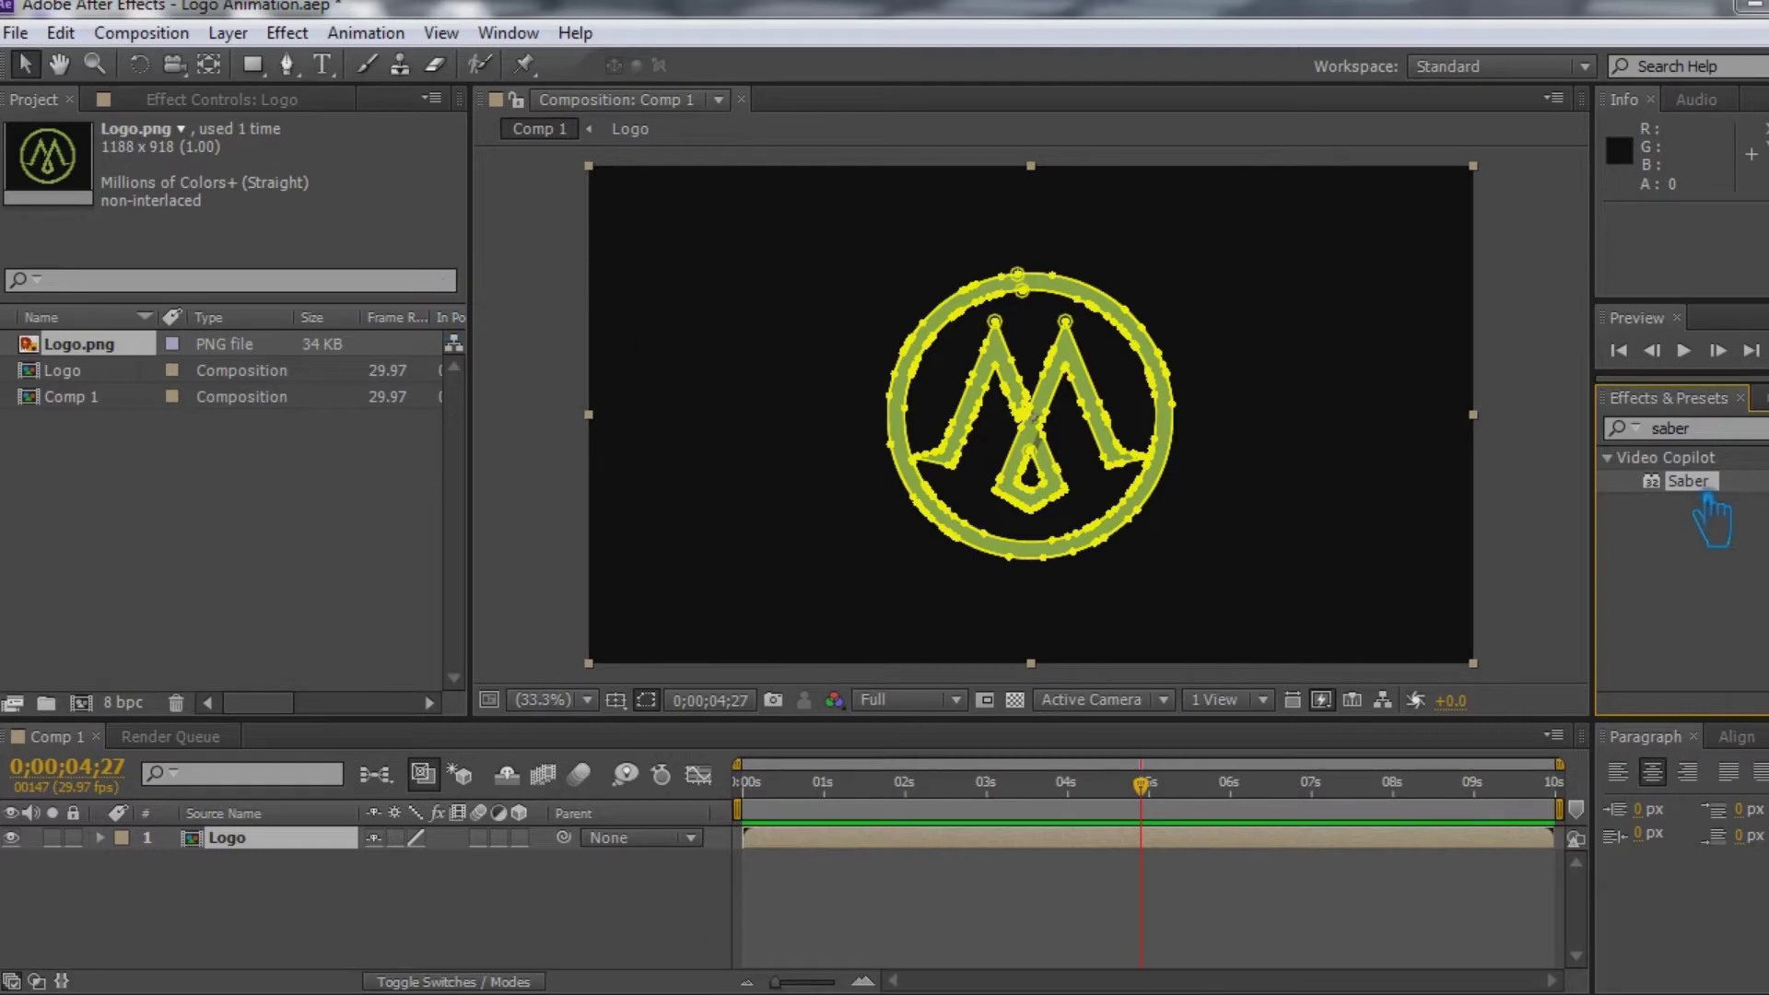
pyautogui.doubleClick(1705, 487)
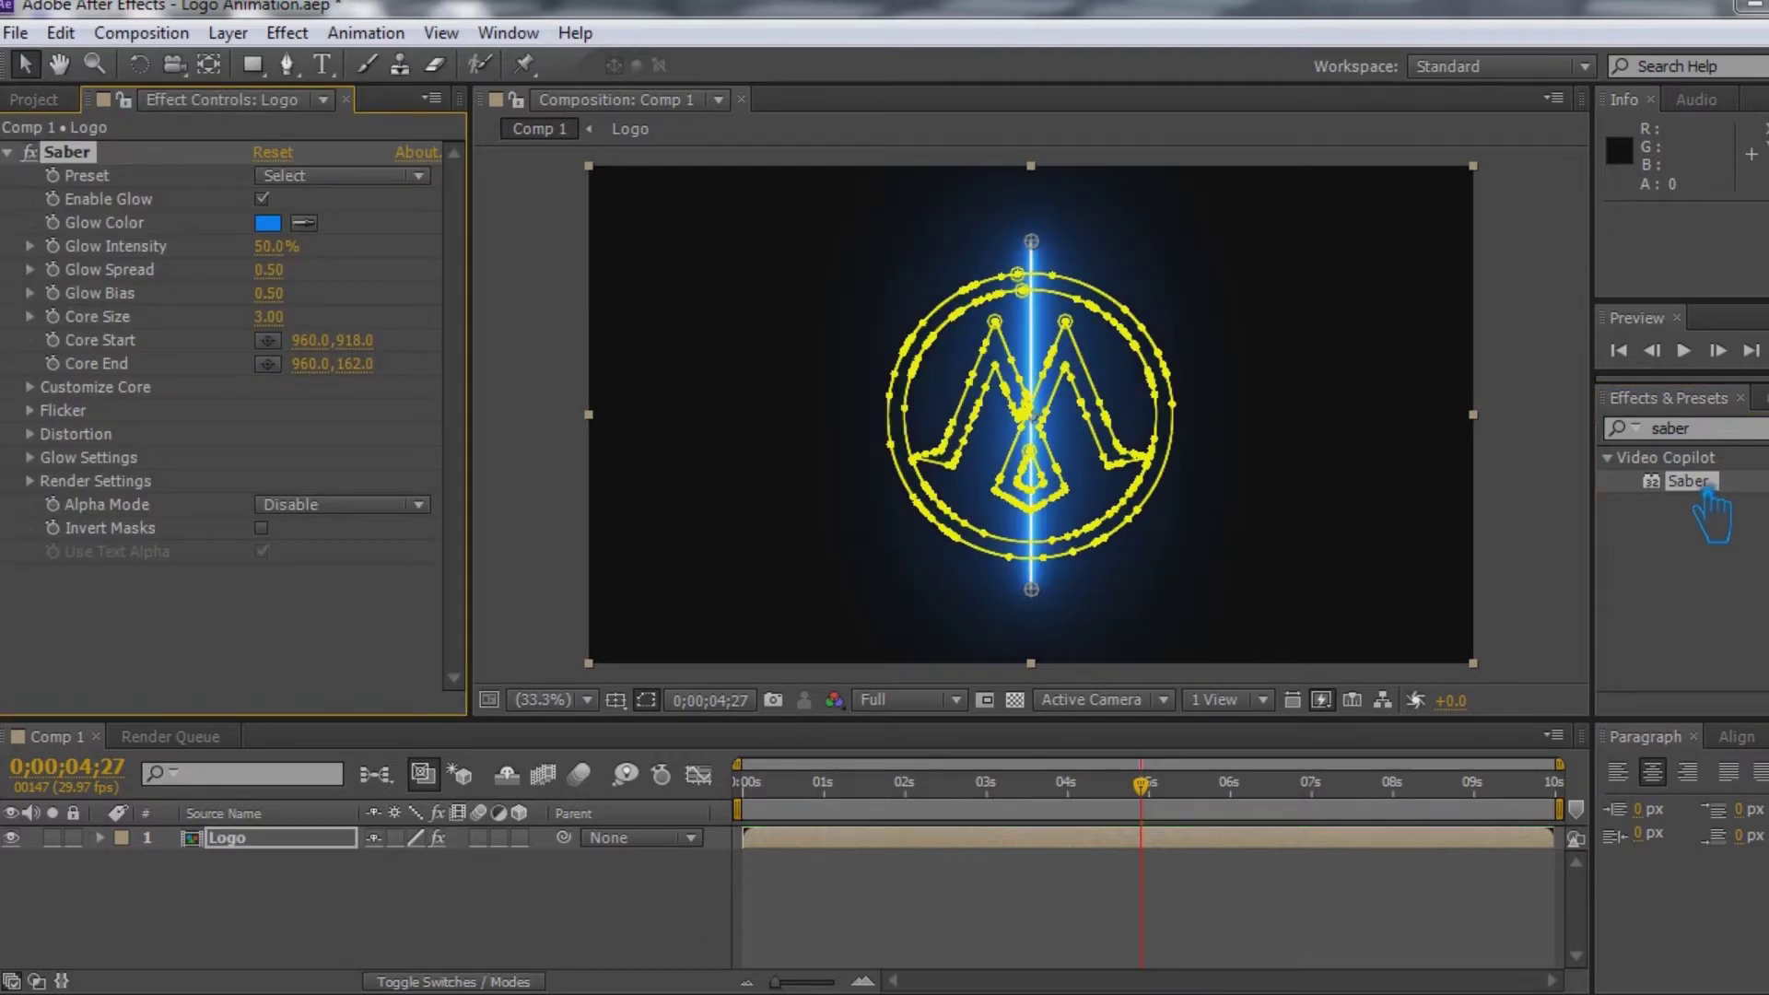
pyautogui.click(341, 913)
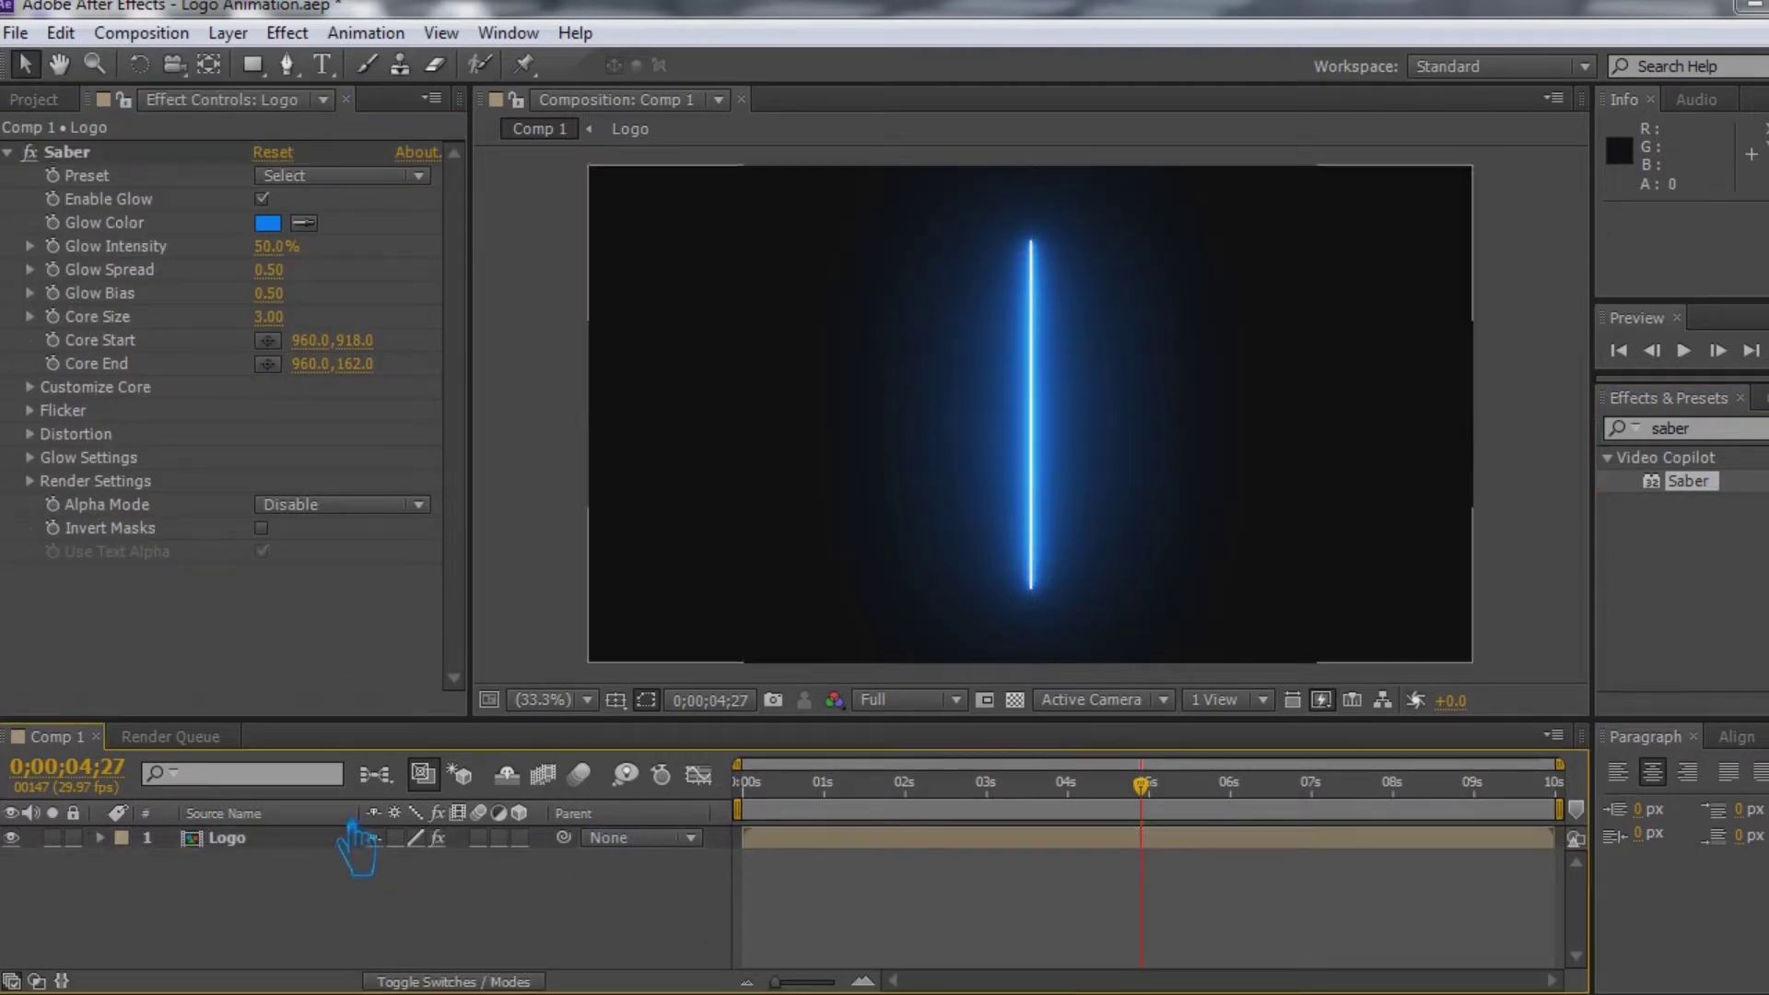
# - Set the Saber effect's core type to Layer Masks so the glow follows the traced logo outlines
pyautogui.click(47, 391)
pyautogui.click(359, 412)
pyautogui.click(373, 466)
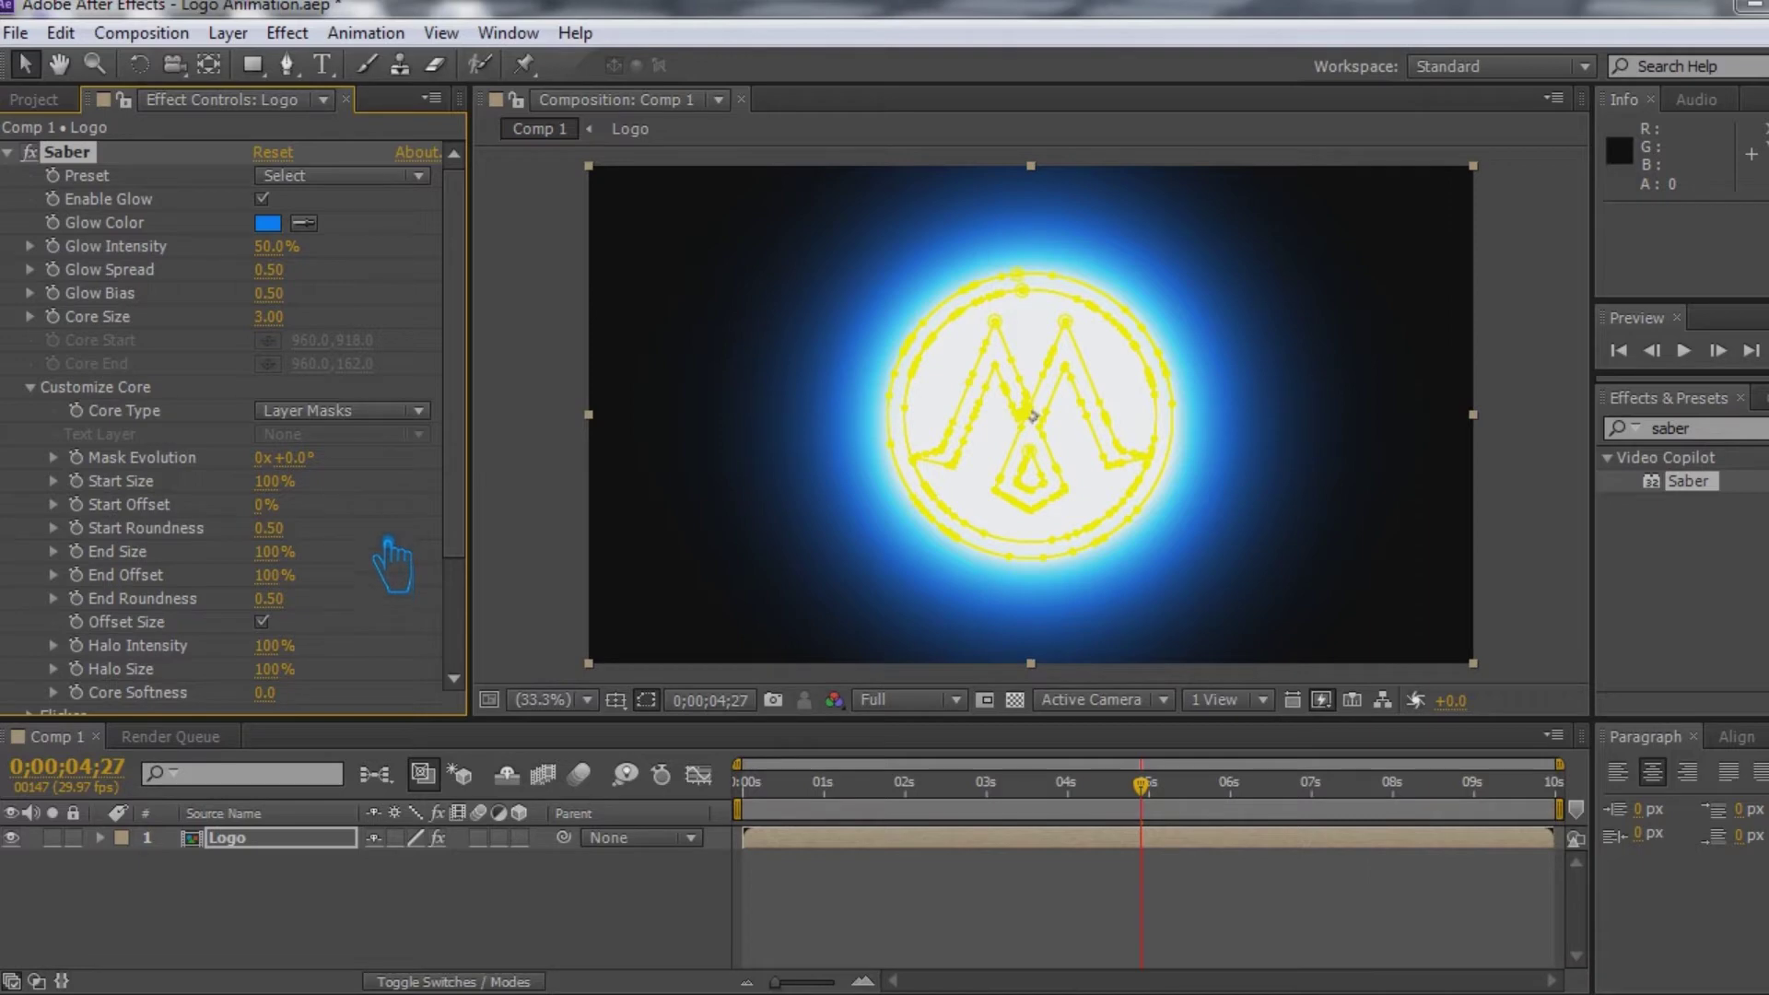
# - Try the Fusion, Fuel and Fire presets on the Saber effect, with the Fire glow intensity at 20%
pyautogui.click(333, 176)
pyautogui.click(443, 459)
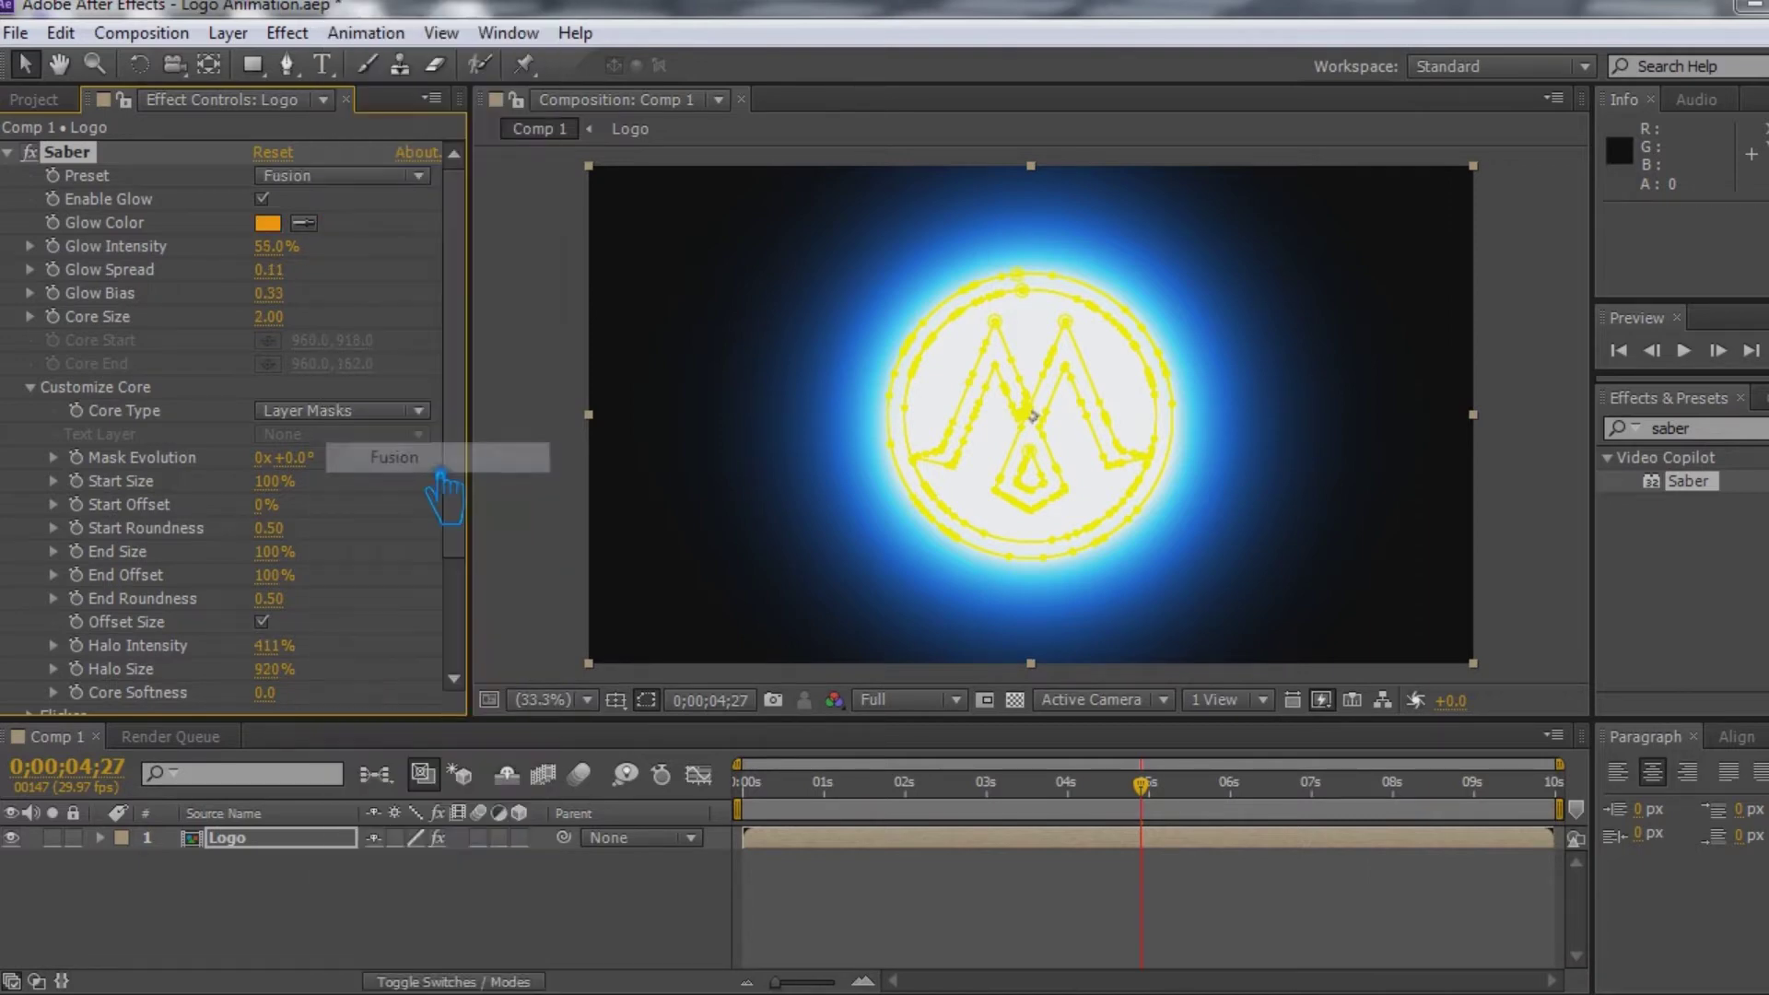
pyautogui.click(342, 176)
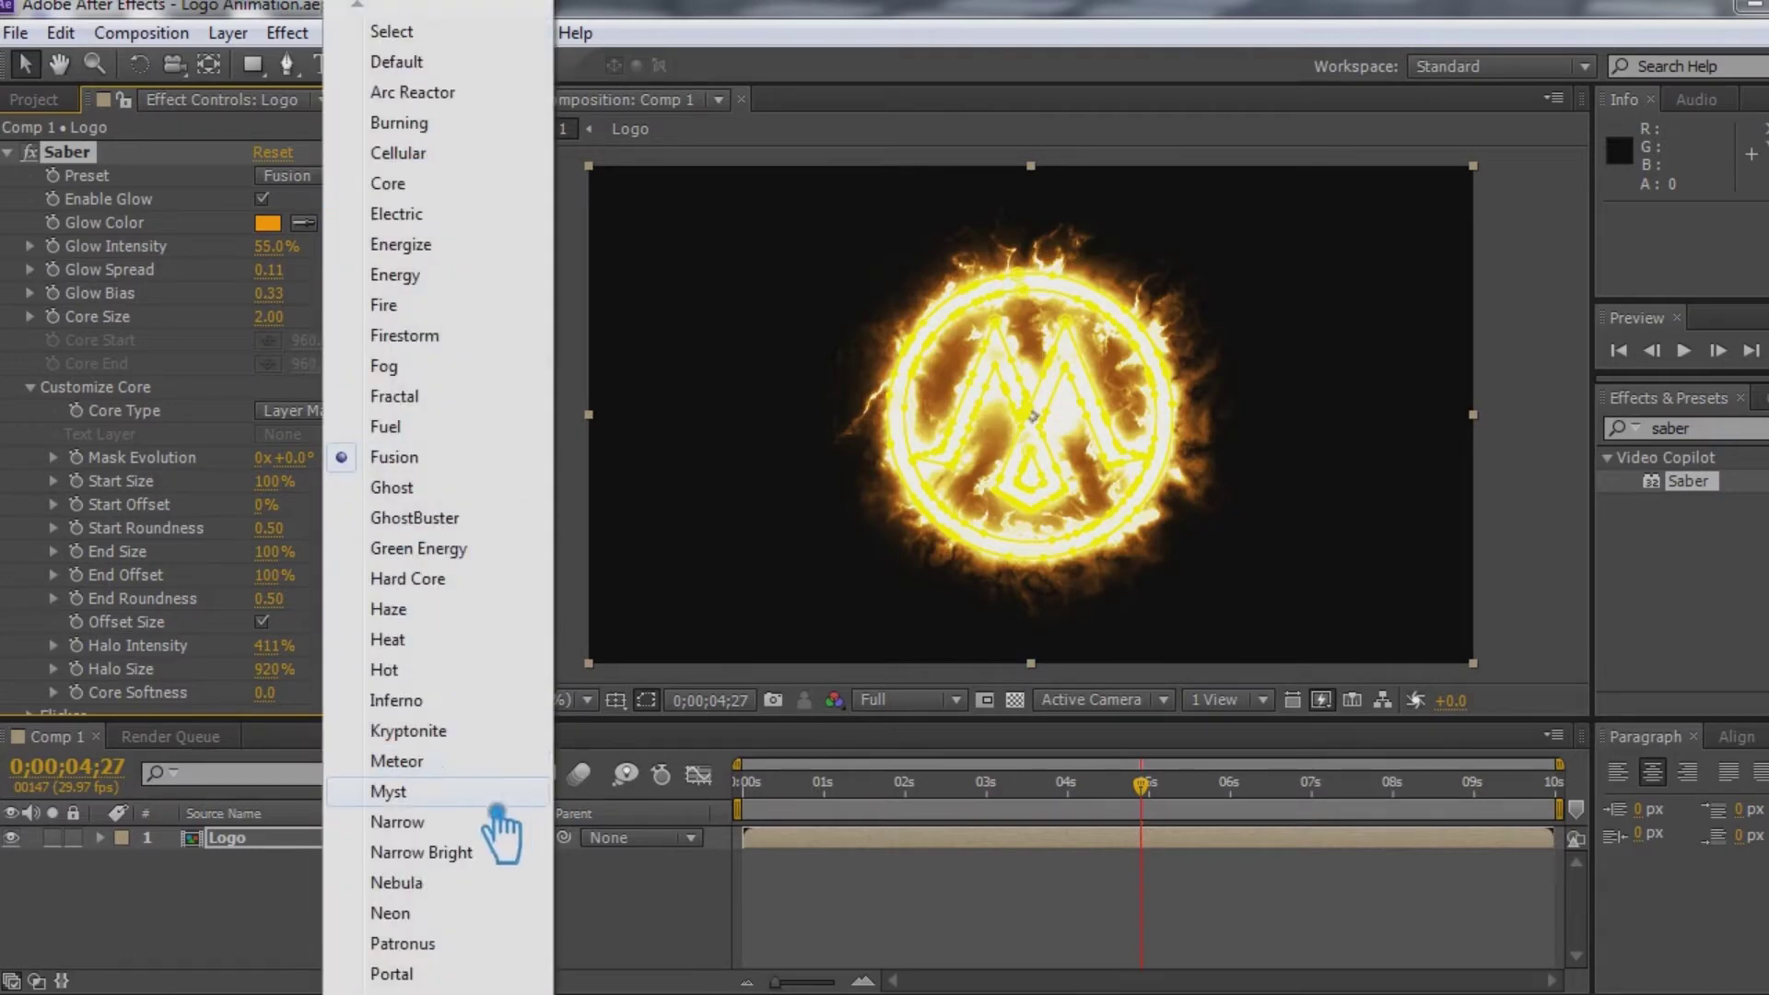
pyautogui.click(424, 427)
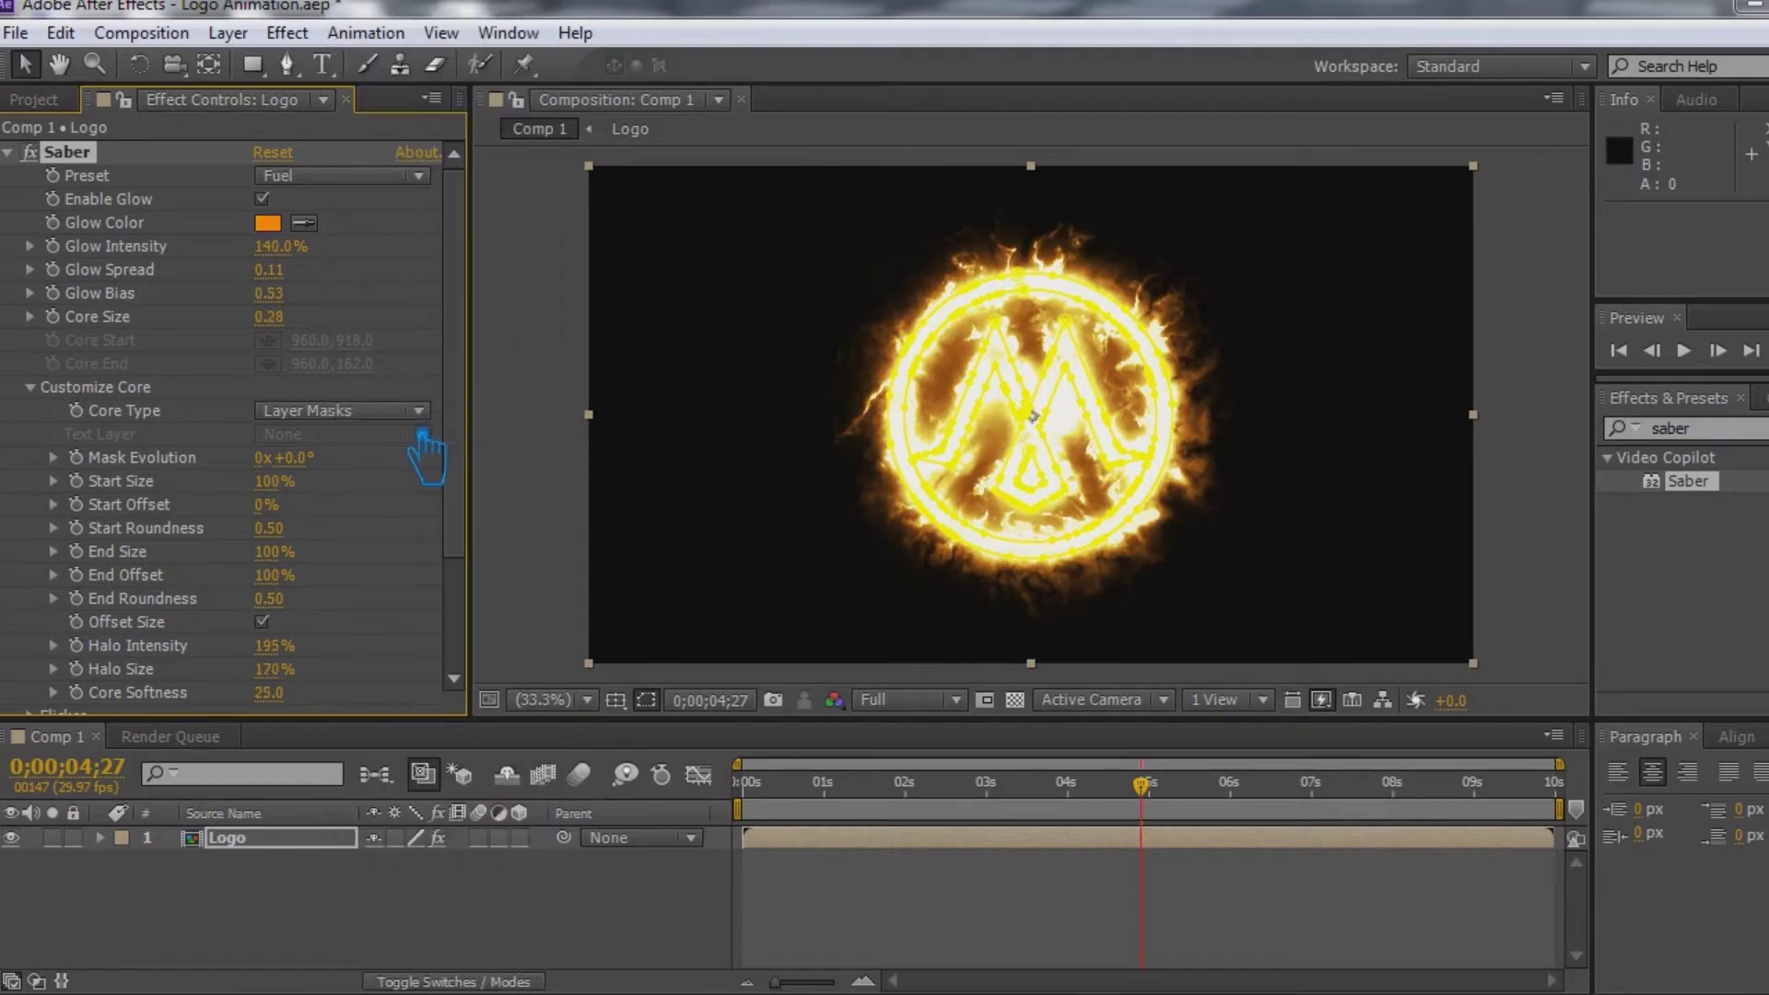
pyautogui.click(346, 177)
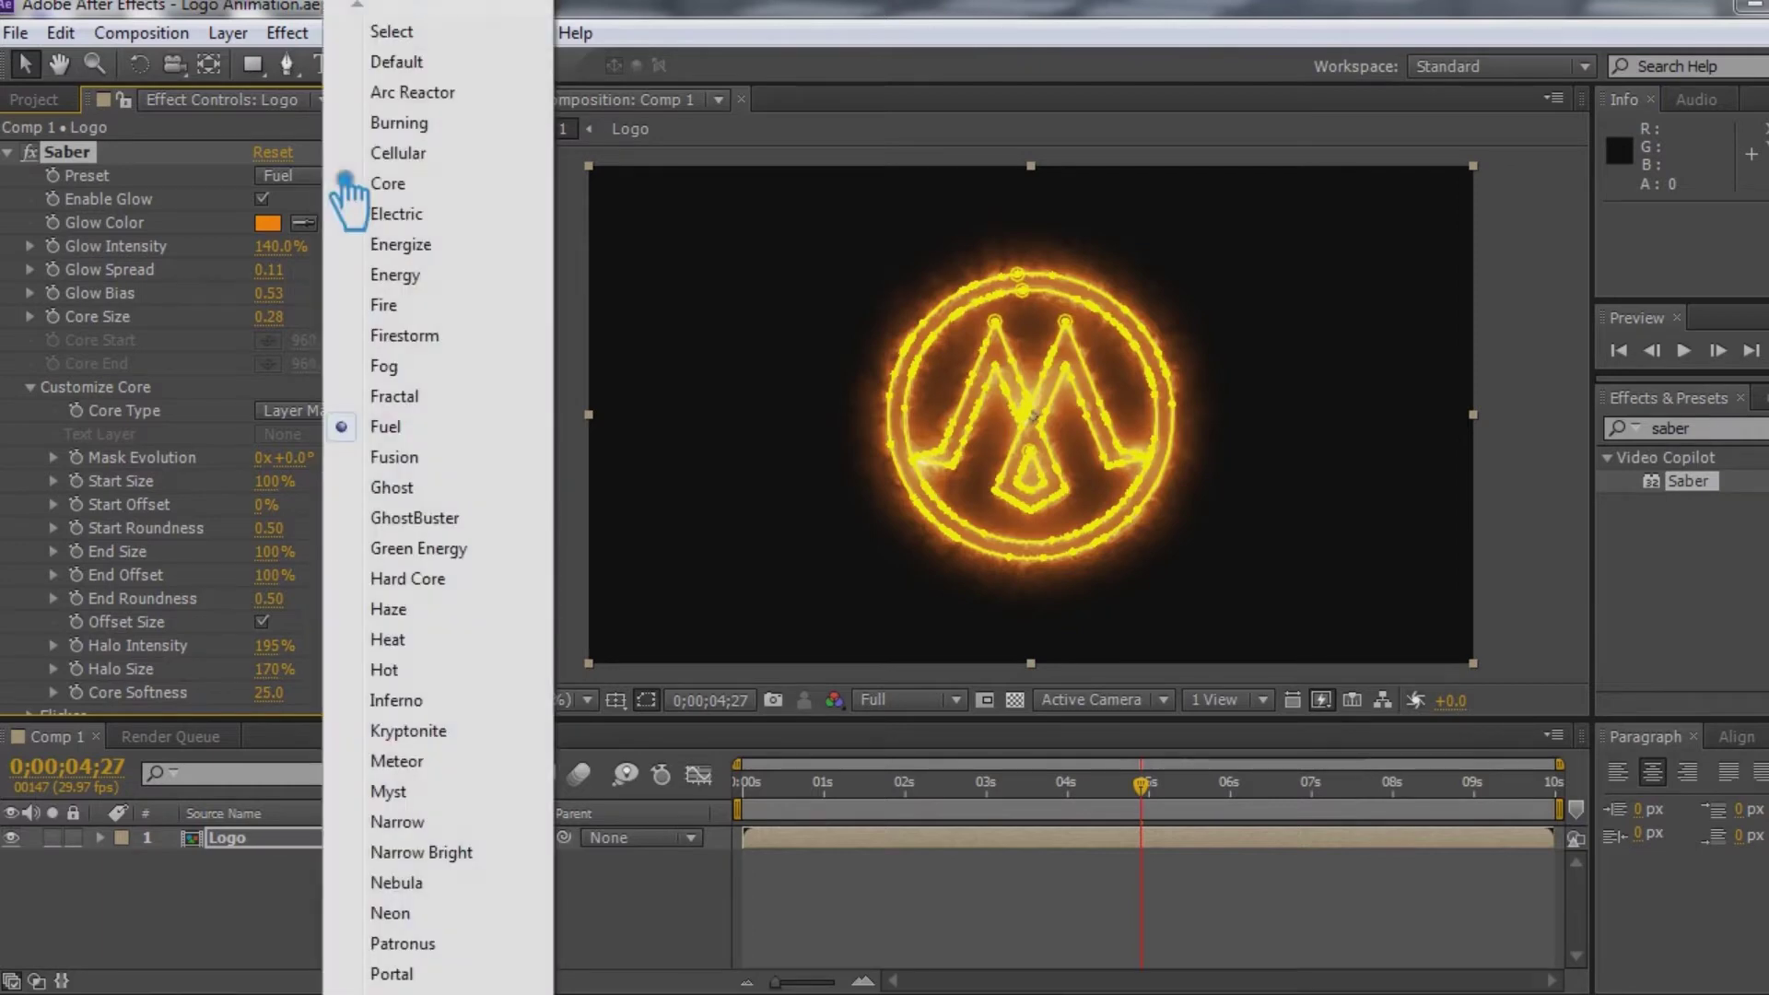
pyautogui.click(464, 313)
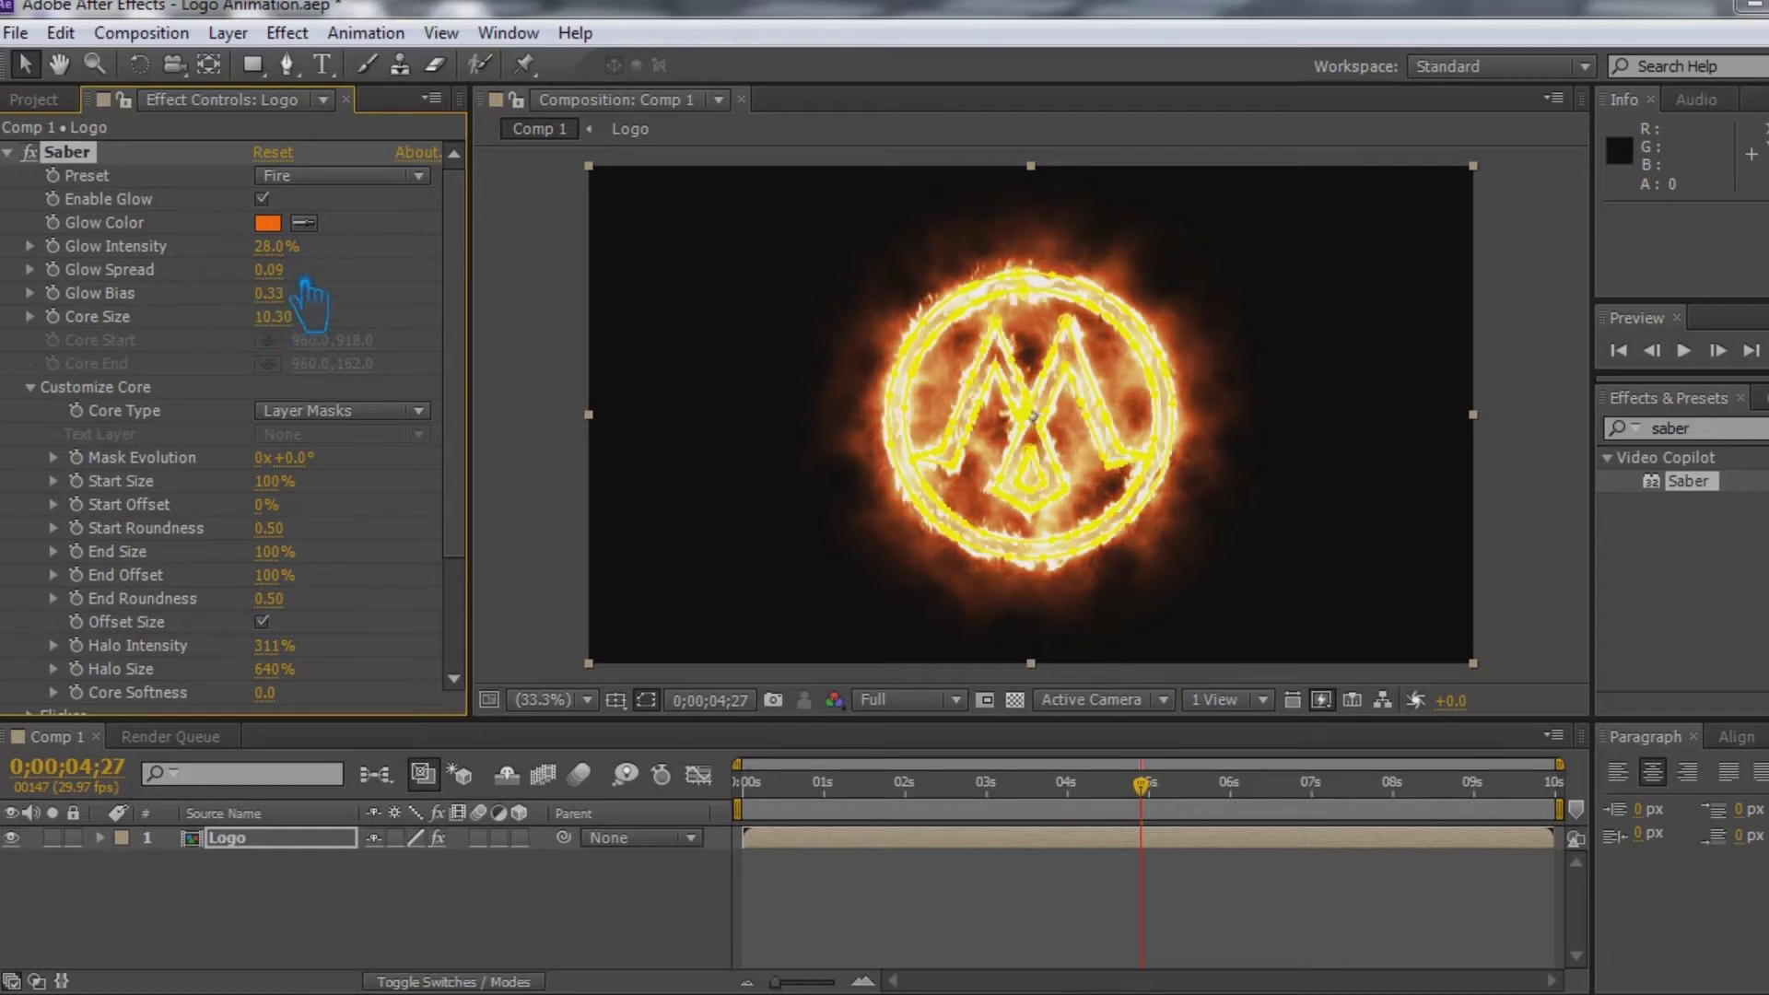
pyautogui.moveTo(293, 254)
pyautogui.mouseDown()
pyautogui.moveTo(266, 261)
pyautogui.moveTo(294, 271)
pyautogui.mouseUp()
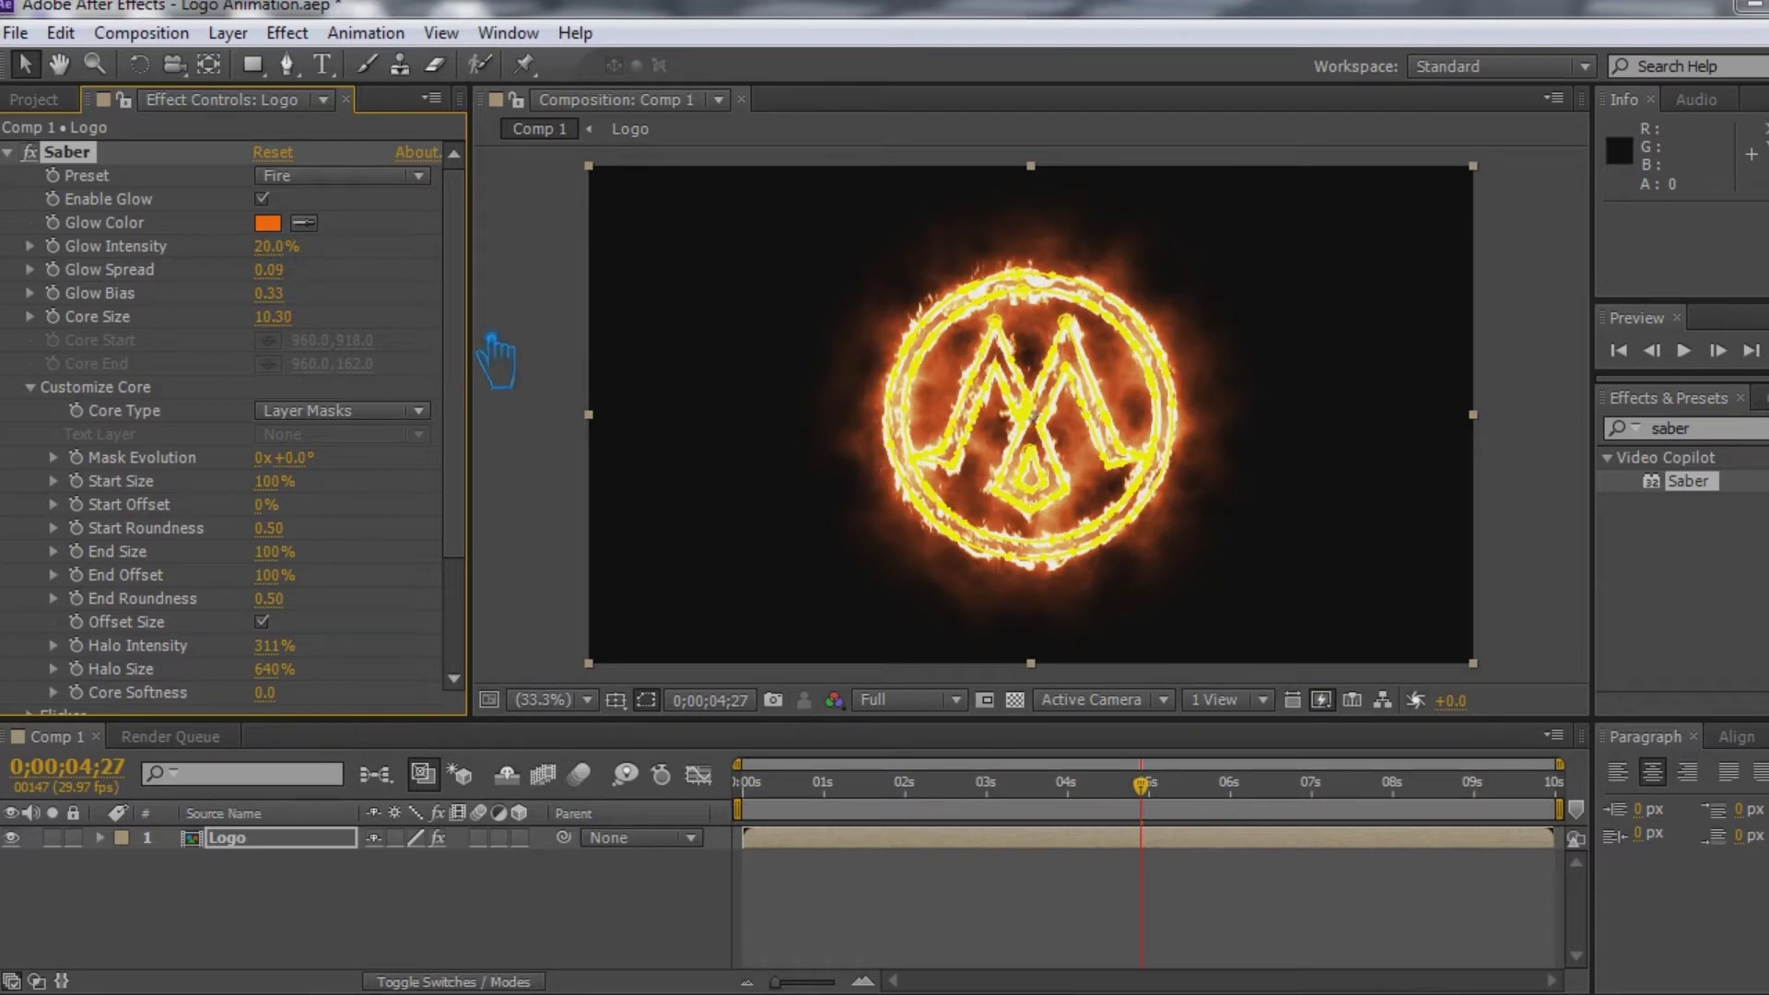
# - Try the Electric, Energy and Energize presets on the Saber effect
pyautogui.click(326, 180)
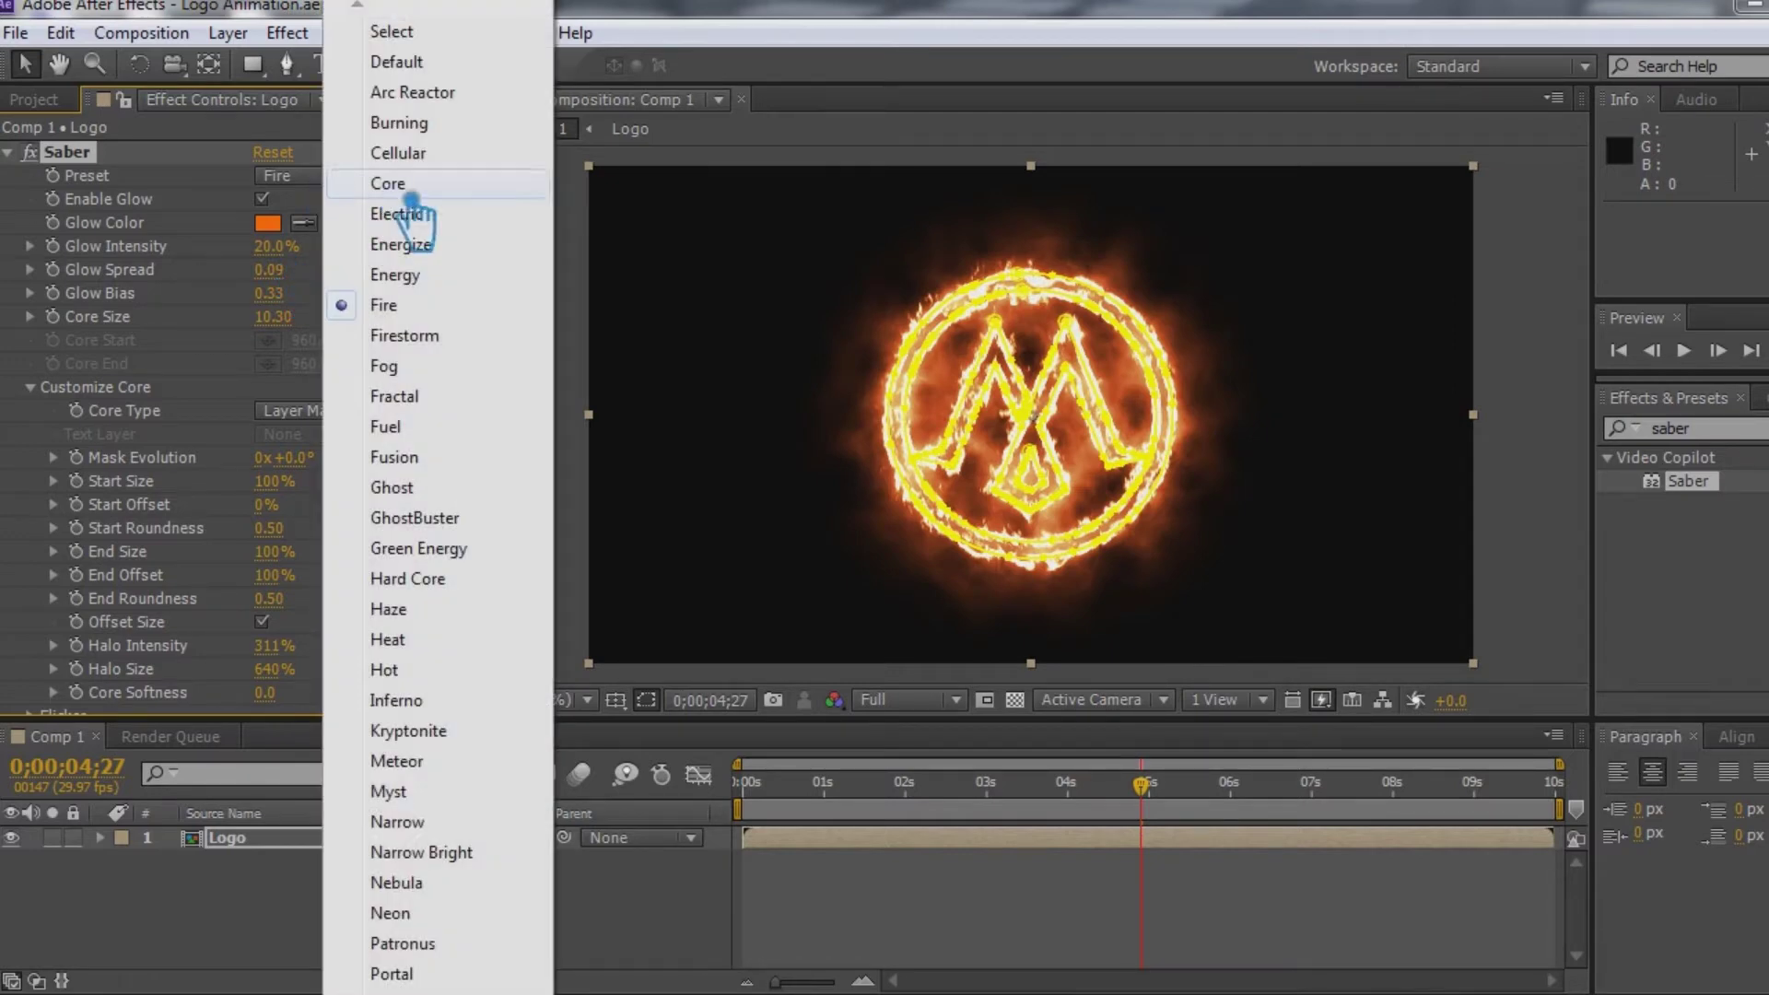
pyautogui.click(415, 216)
pyautogui.click(326, 178)
pyautogui.click(397, 268)
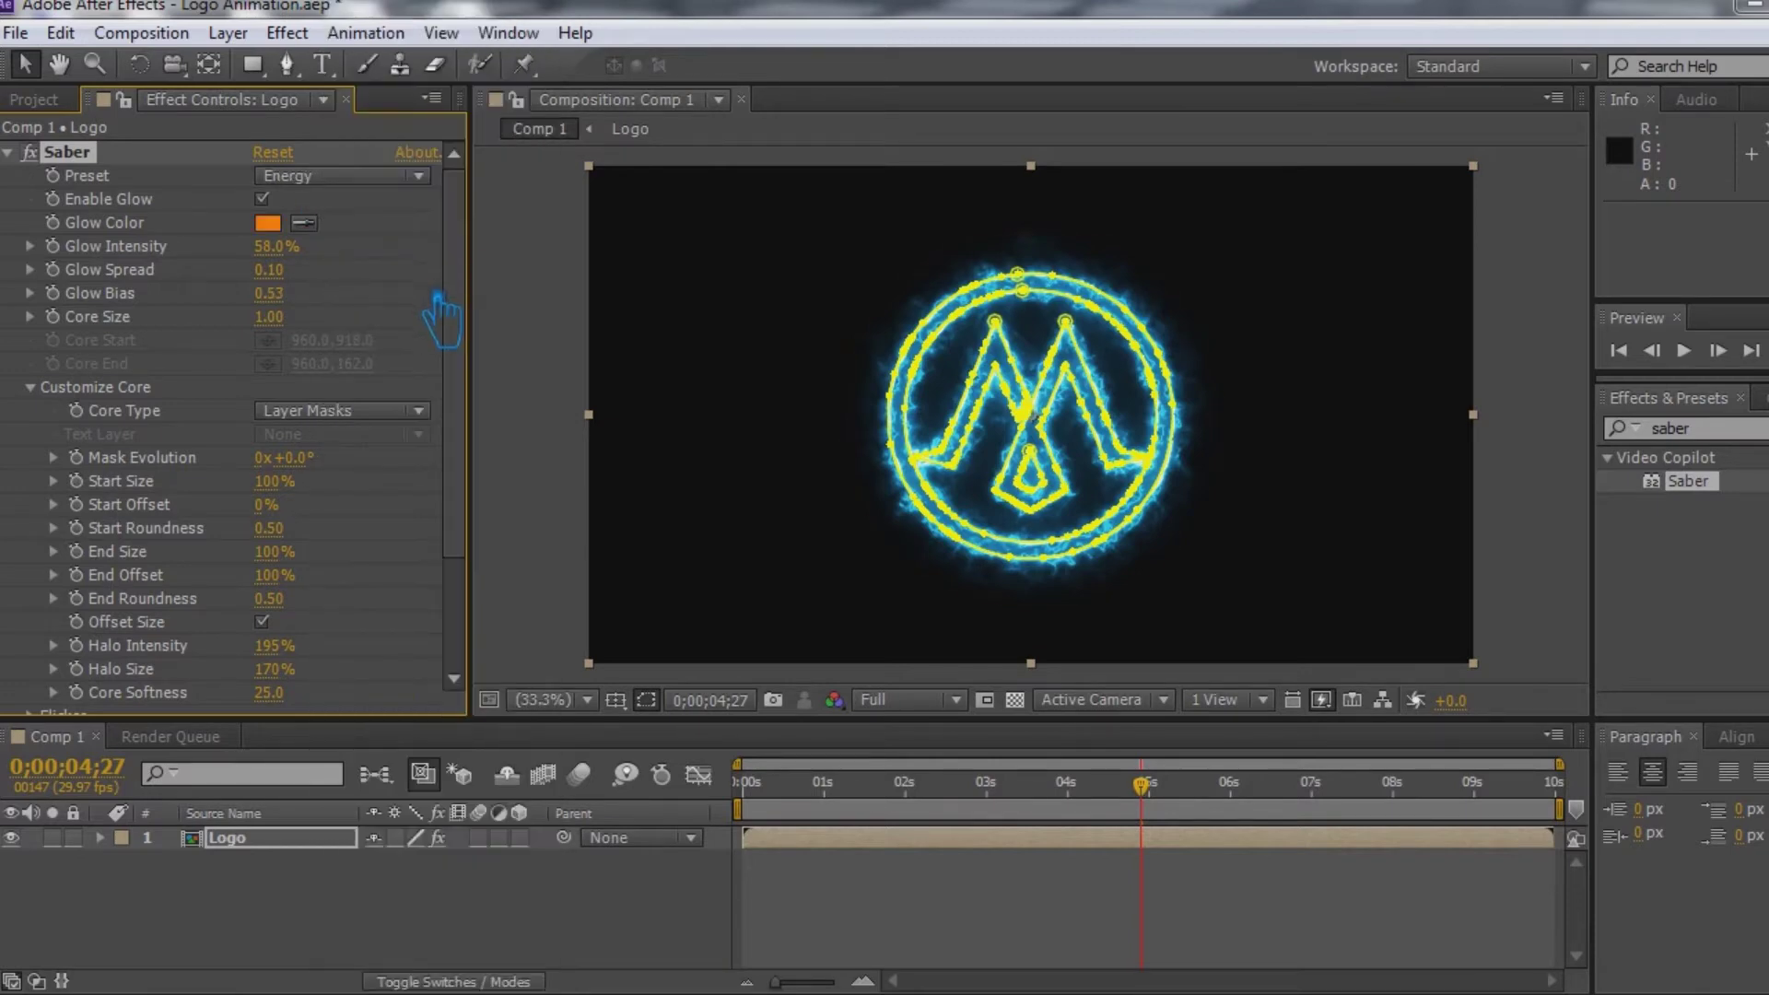
pyautogui.click(328, 178)
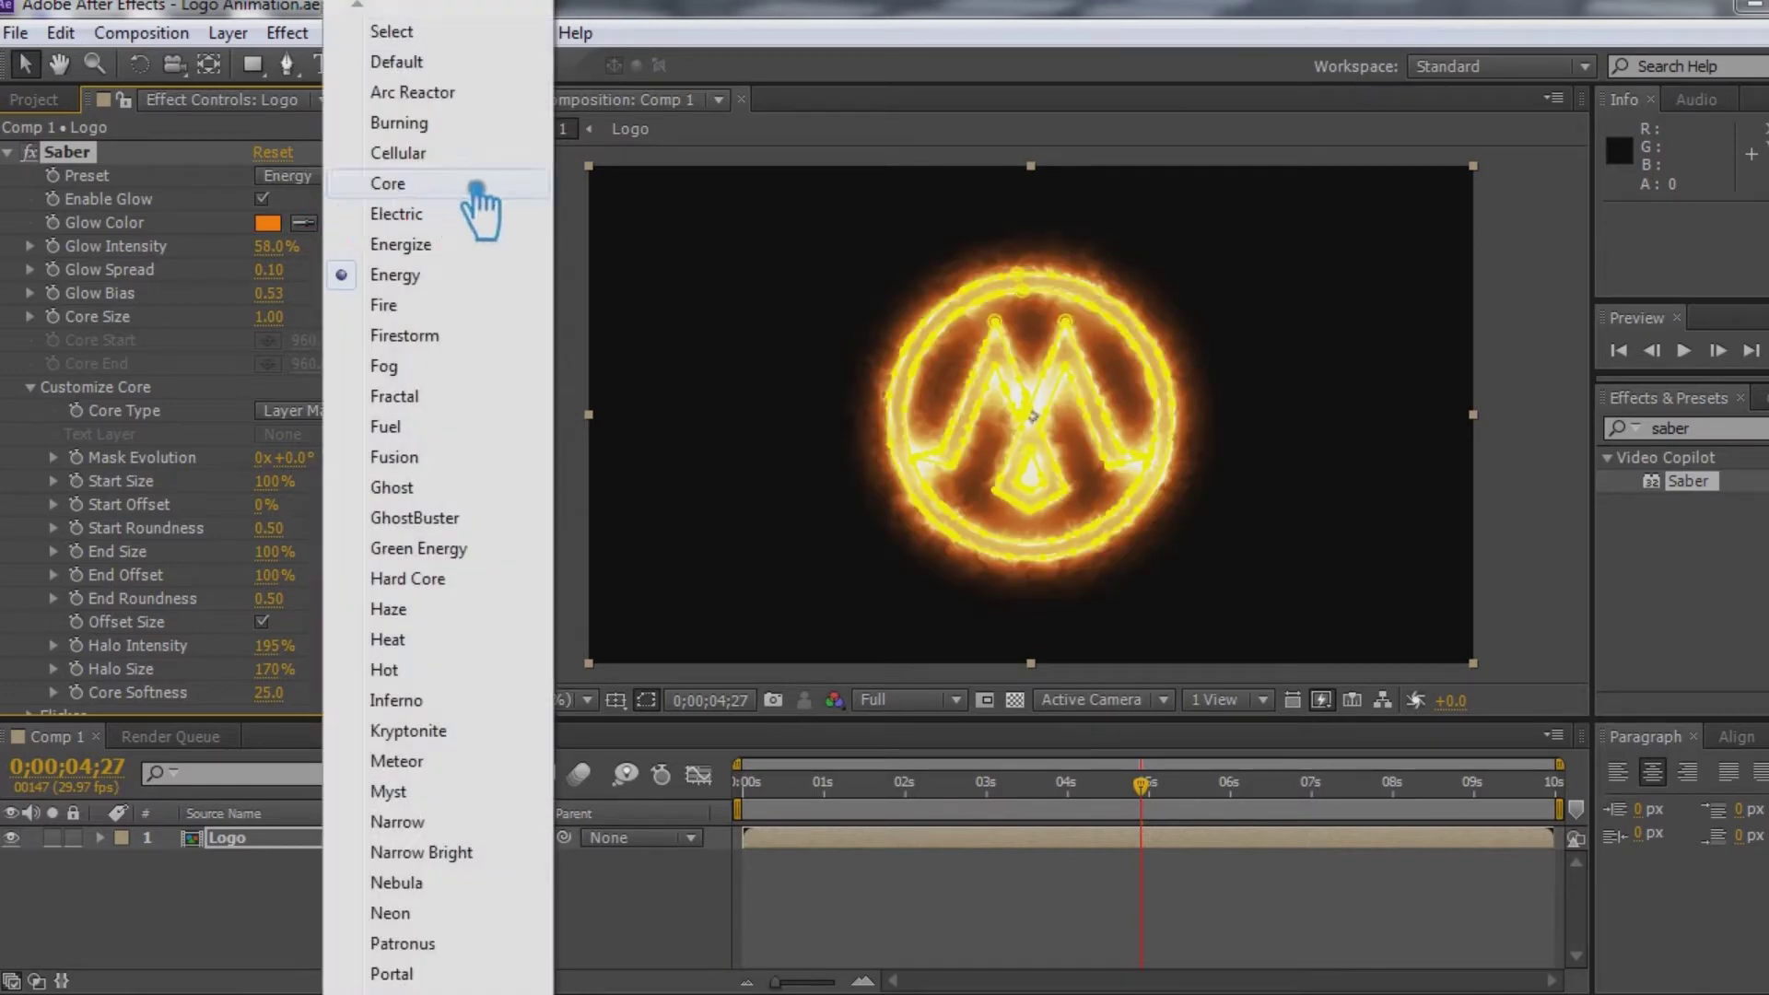
pyautogui.click(465, 245)
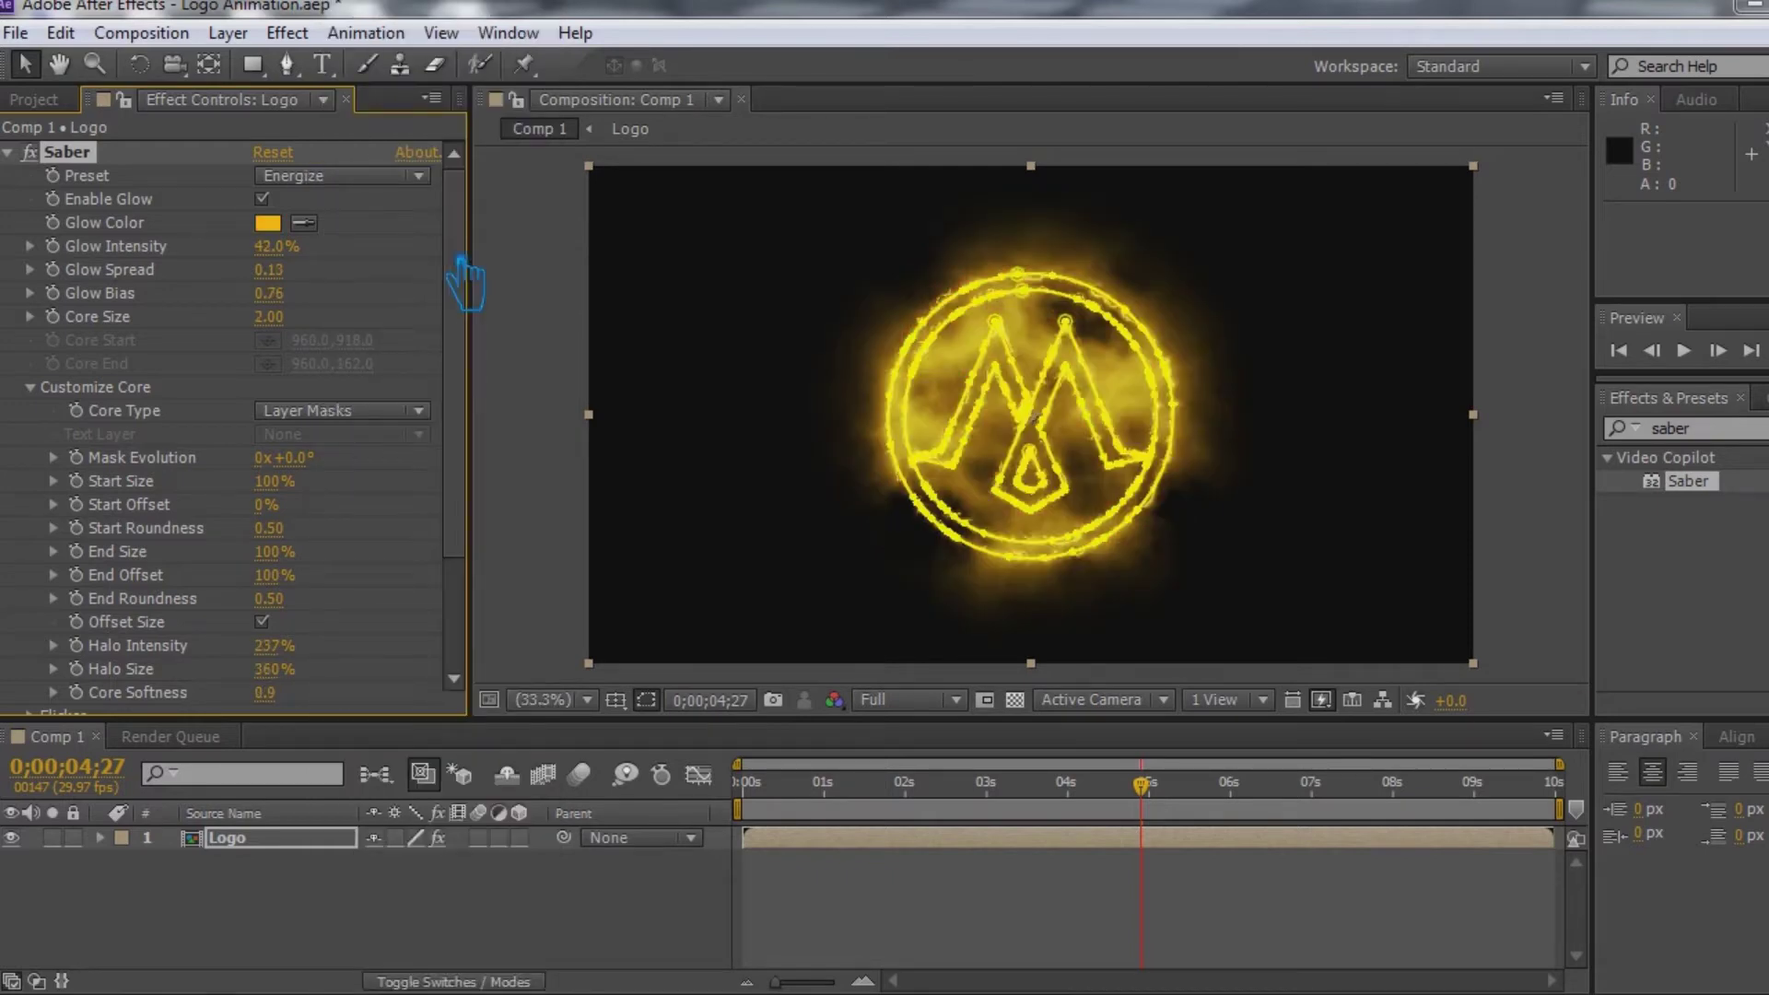
# - Set the Saber effect's preset to Burning
pyautogui.click(322, 176)
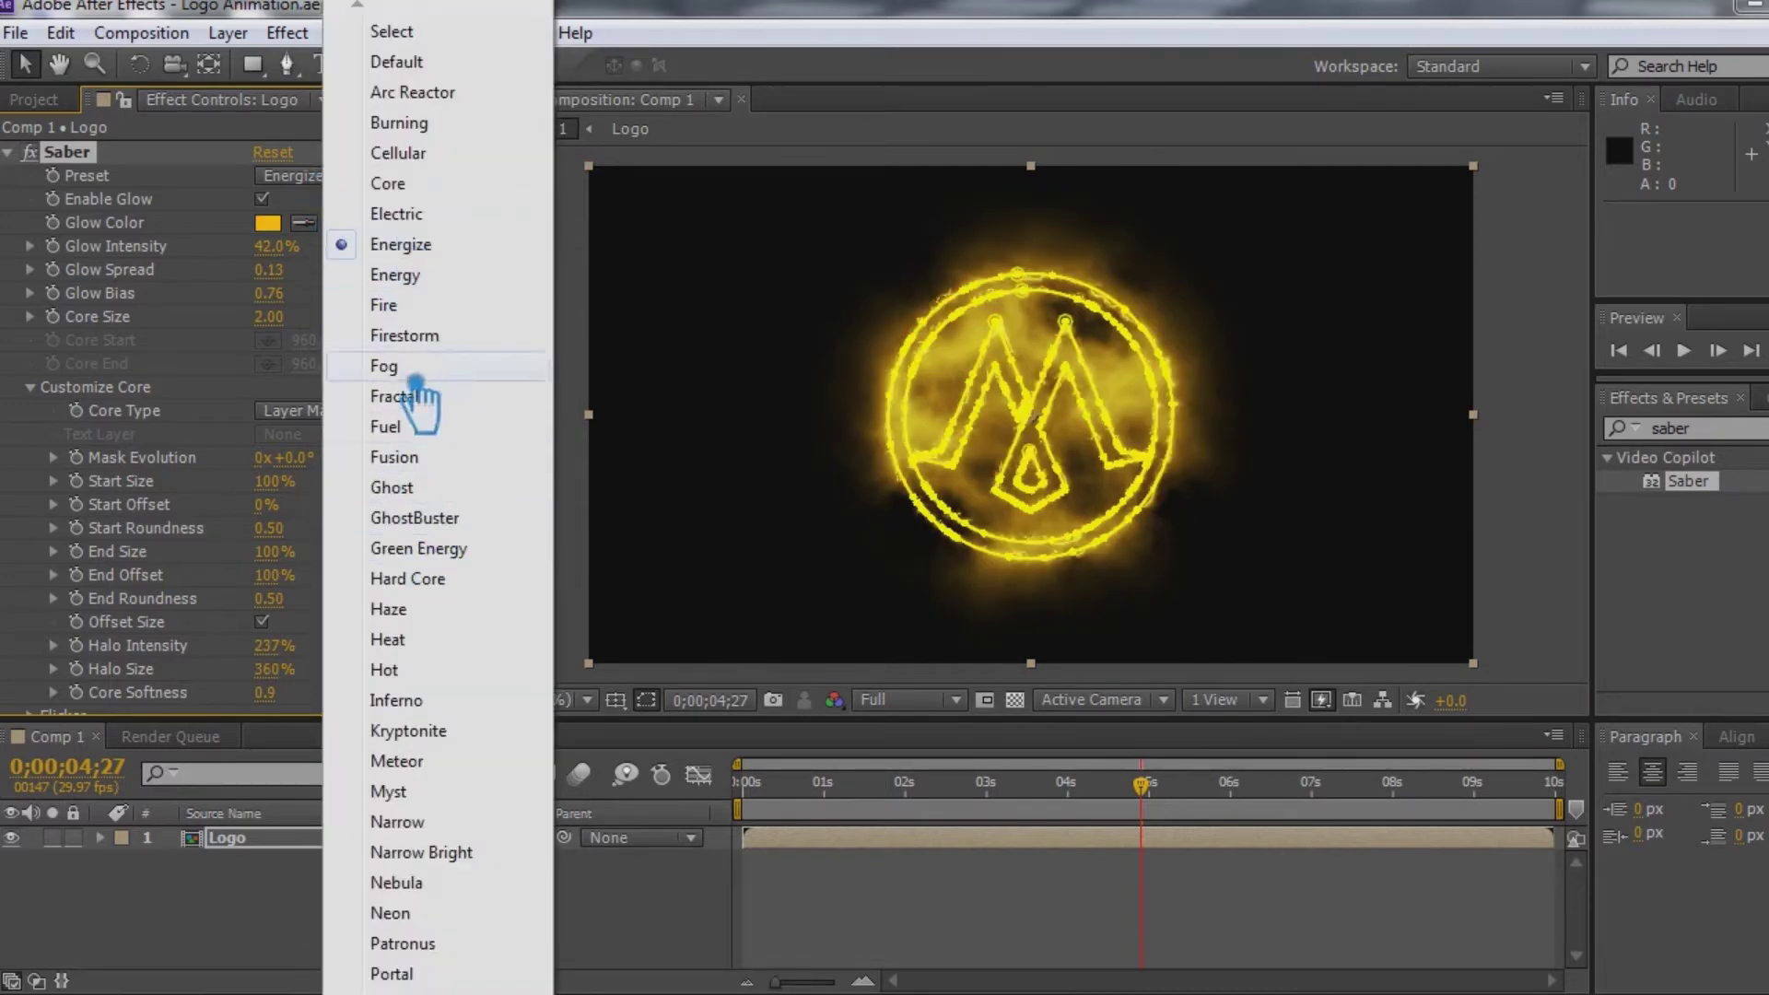
pyautogui.click(457, 134)
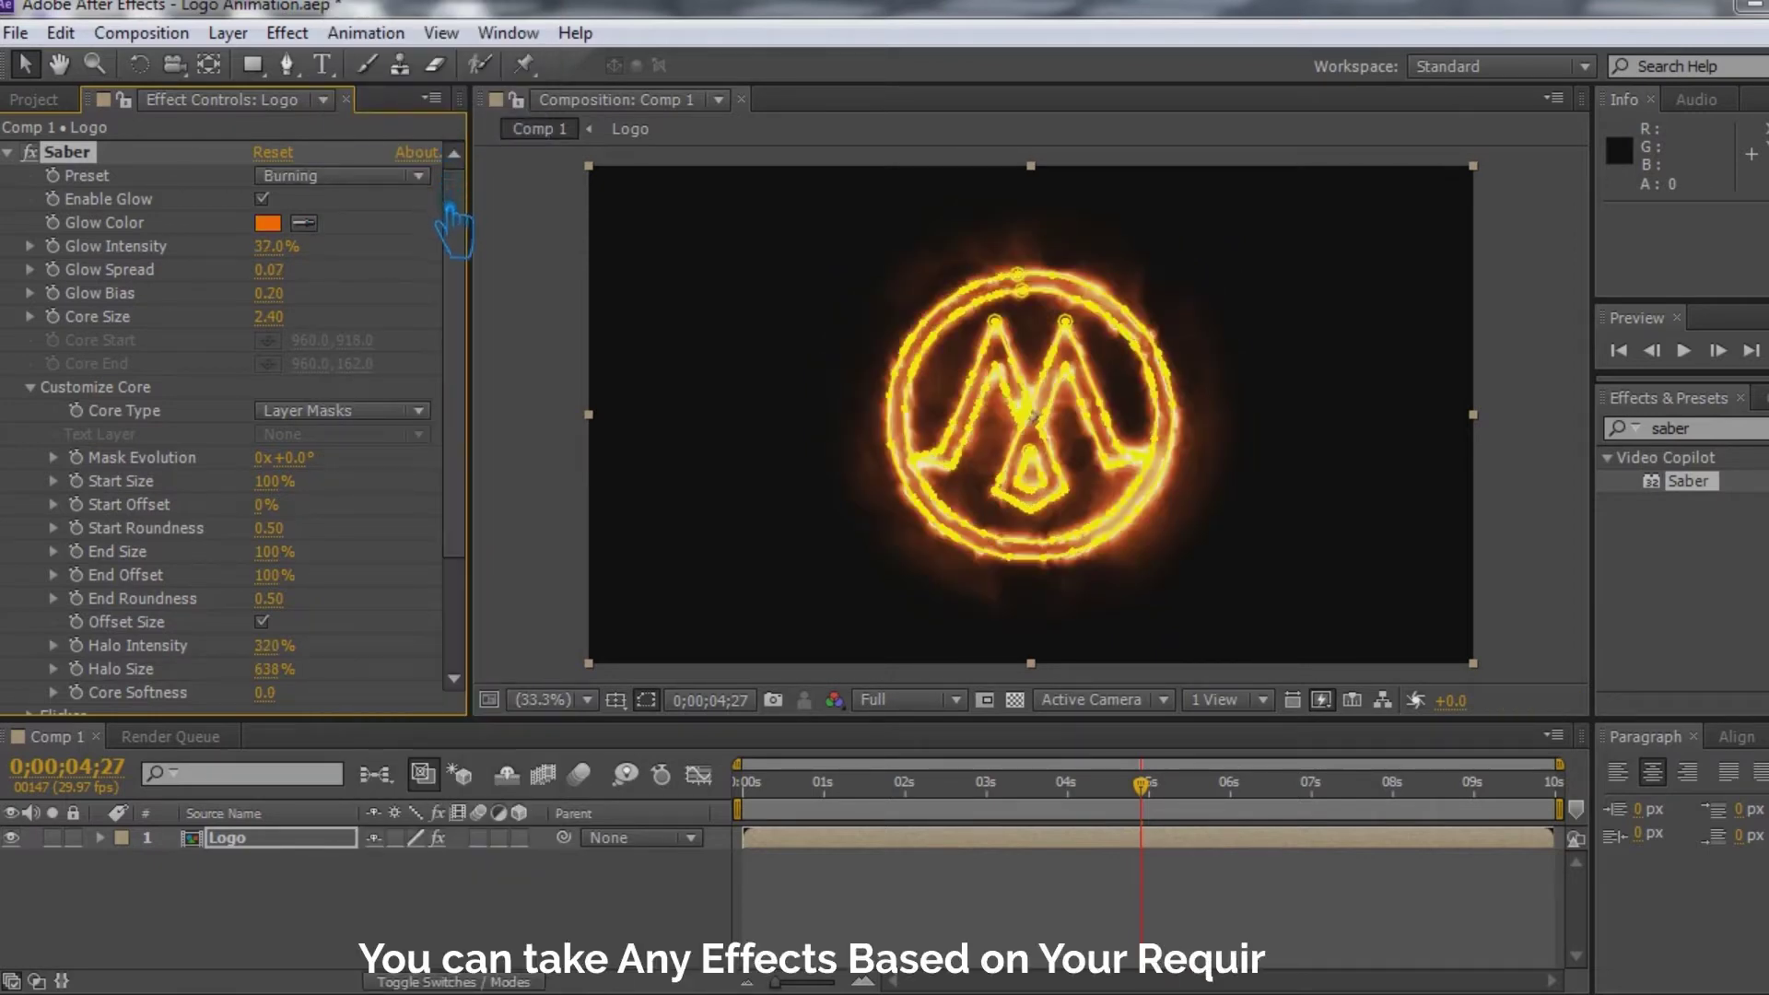
# - Try the Ghost preset on the Saber effect, and set the preset to Hot
pyautogui.click(415, 176)
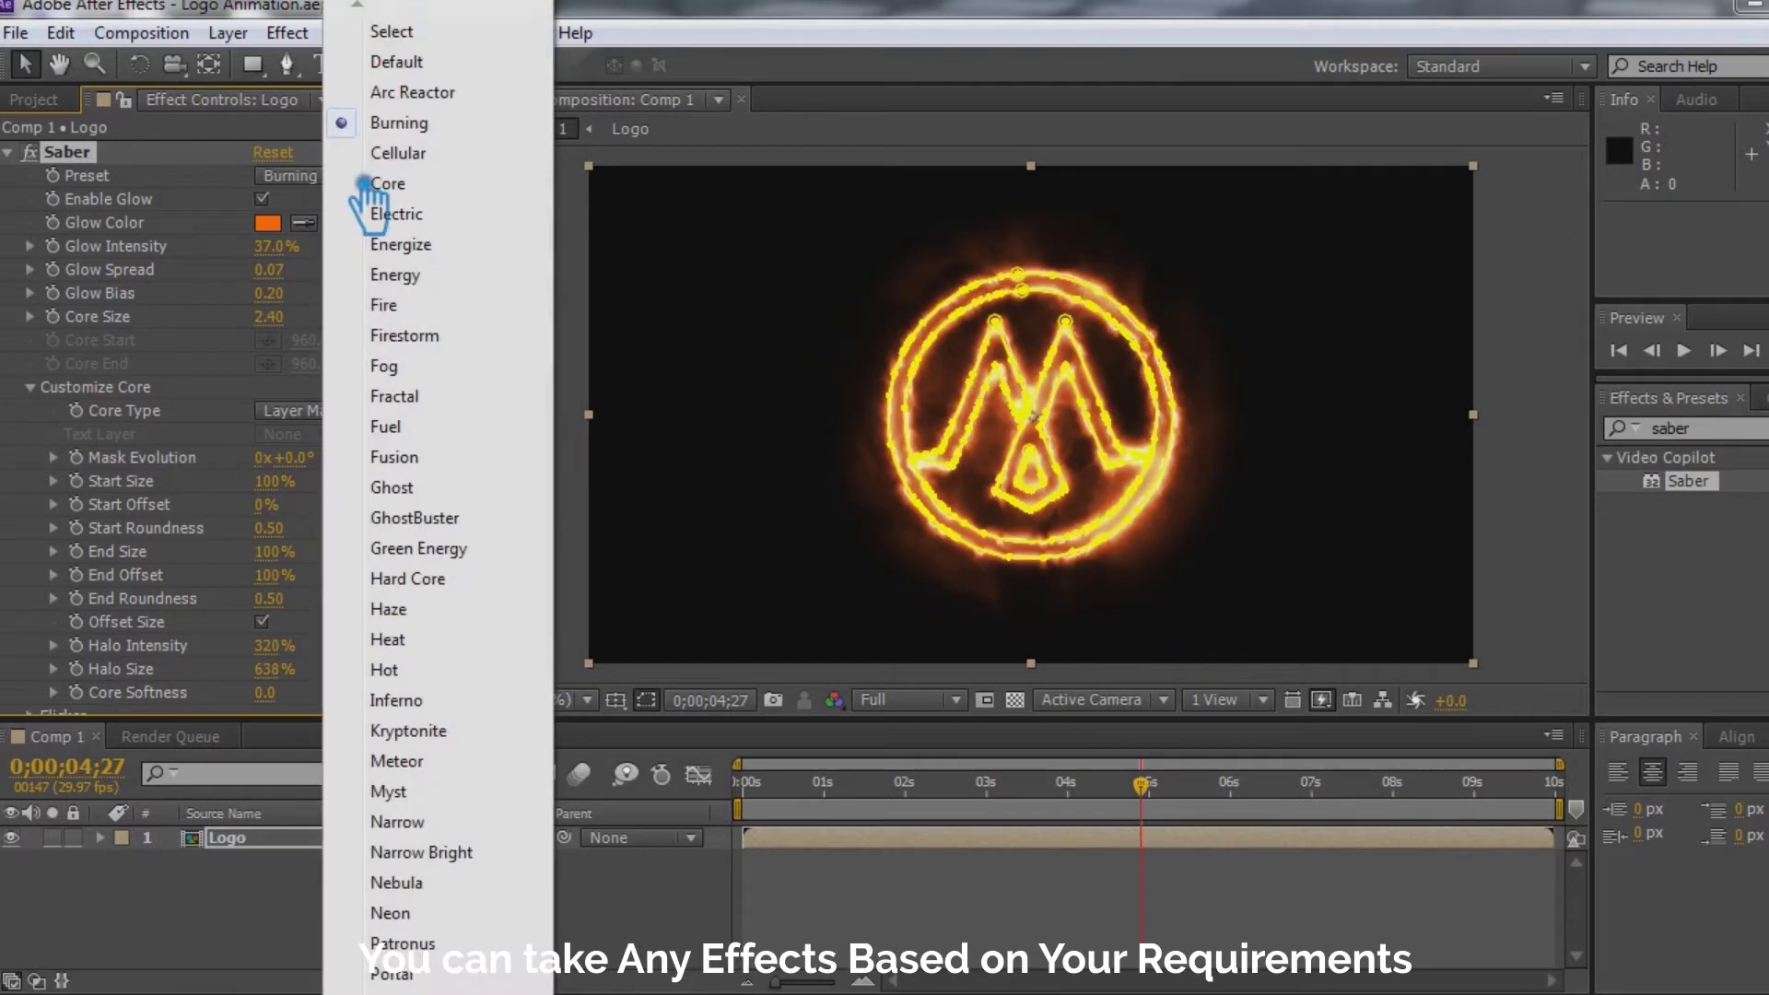
pyautogui.click(453, 488)
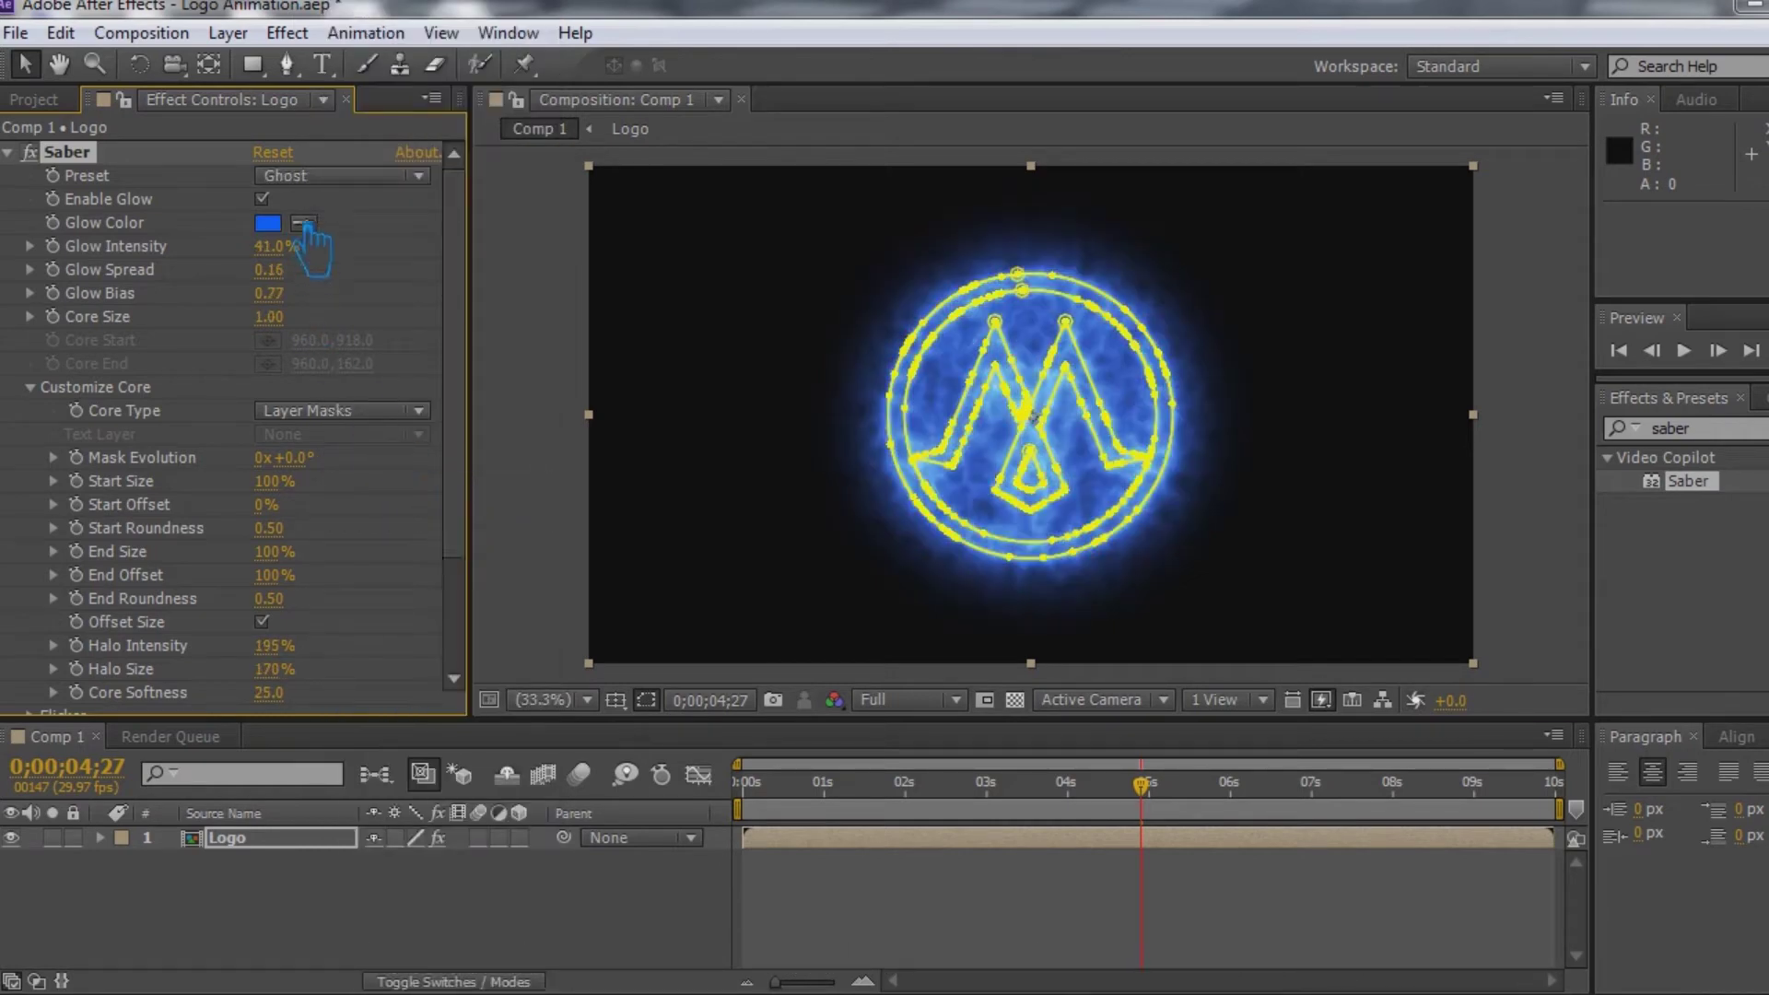
pyautogui.click(328, 177)
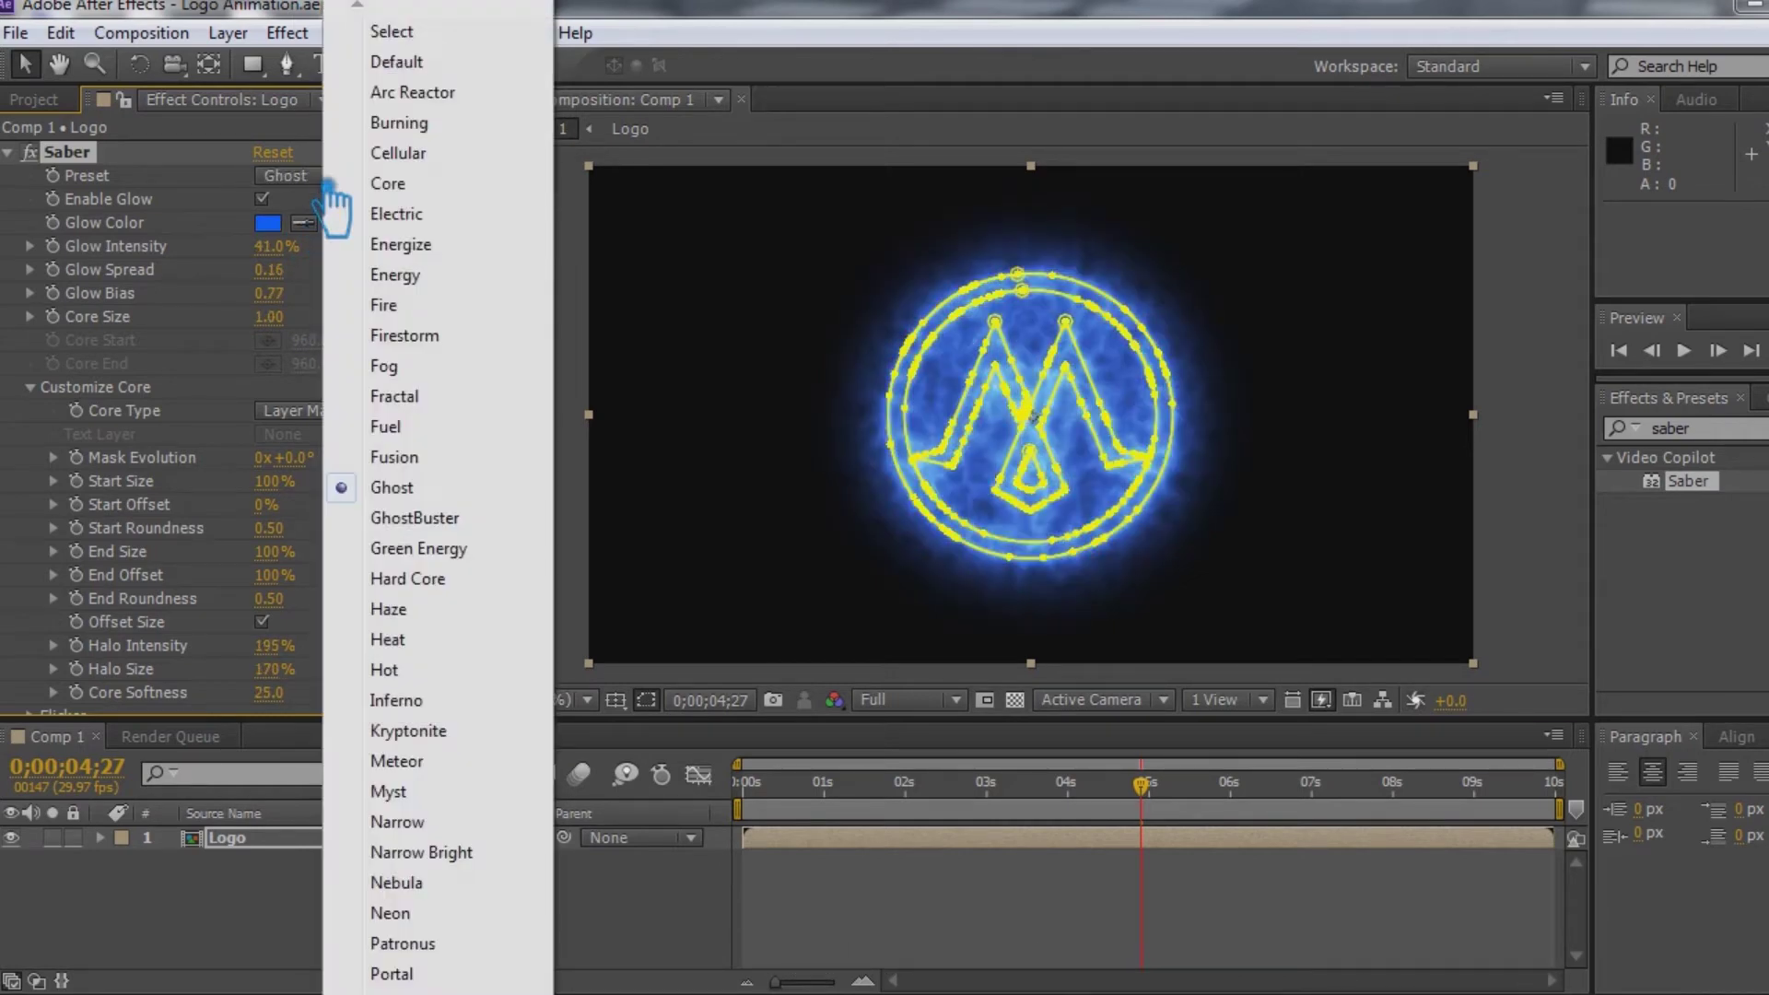
pyautogui.click(452, 670)
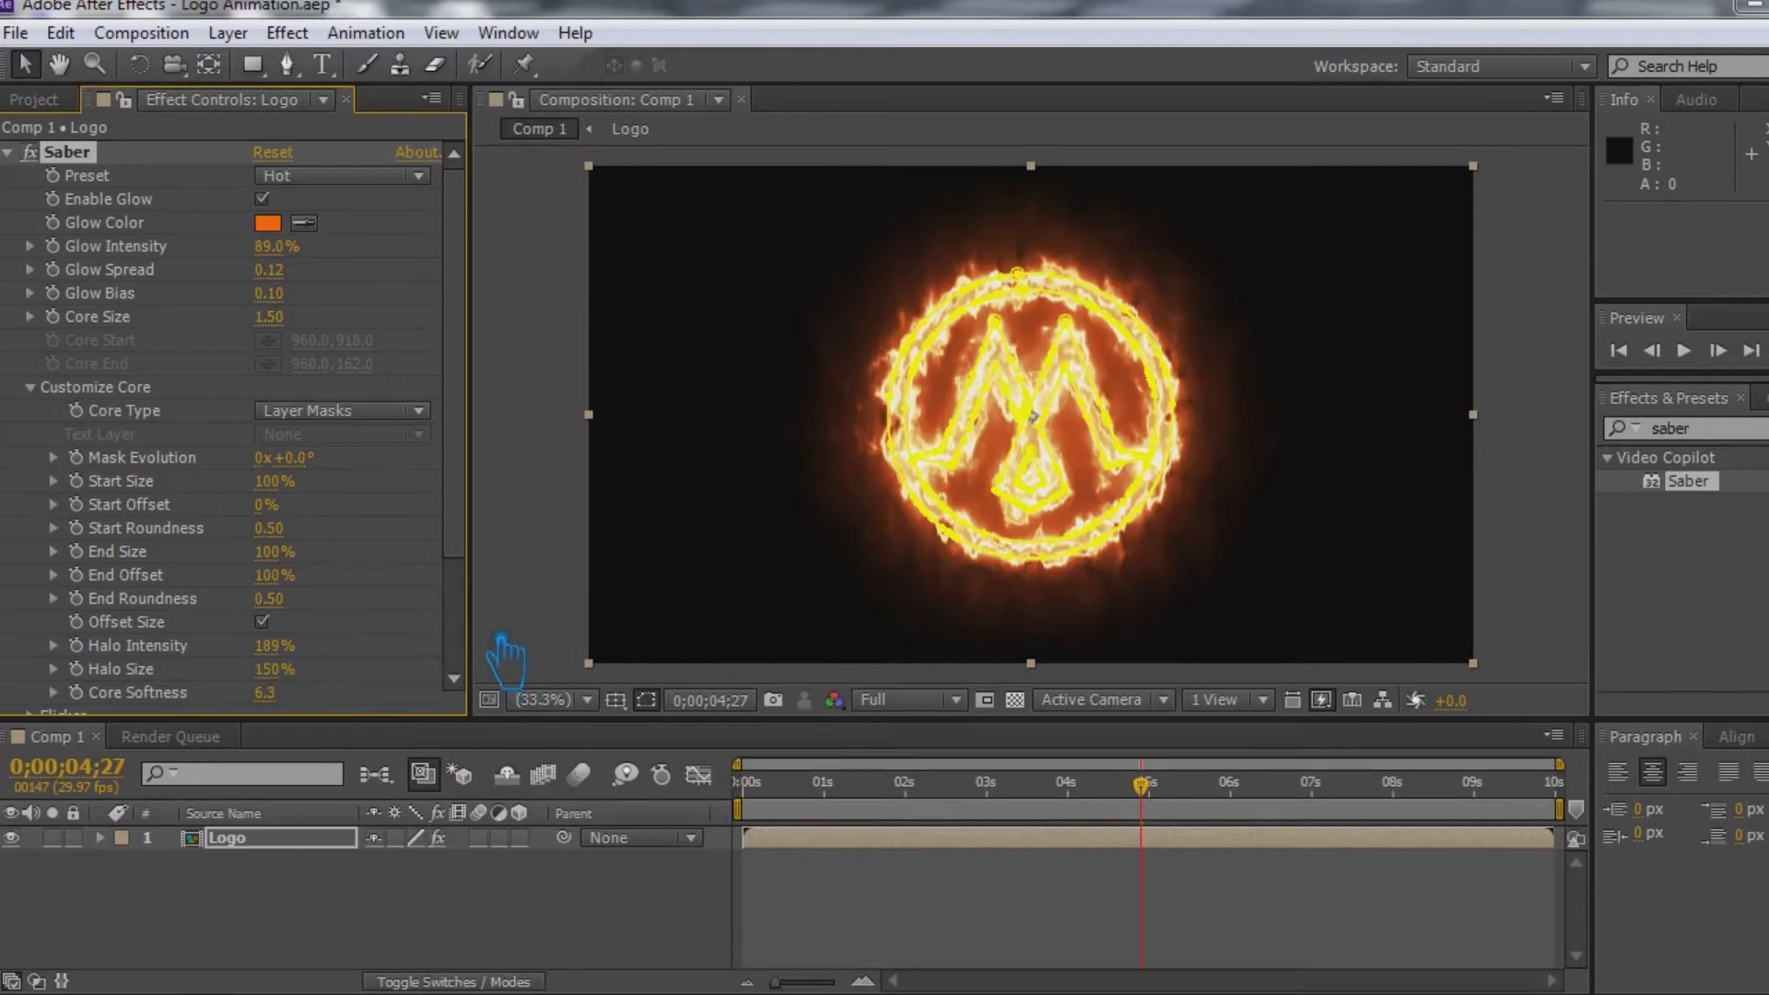
# - Set the Saber effect's glow intensity to 46% and its glow spread to 0.05
pyautogui.moveTo(302, 258); pyautogui.dragTo(235, 309)
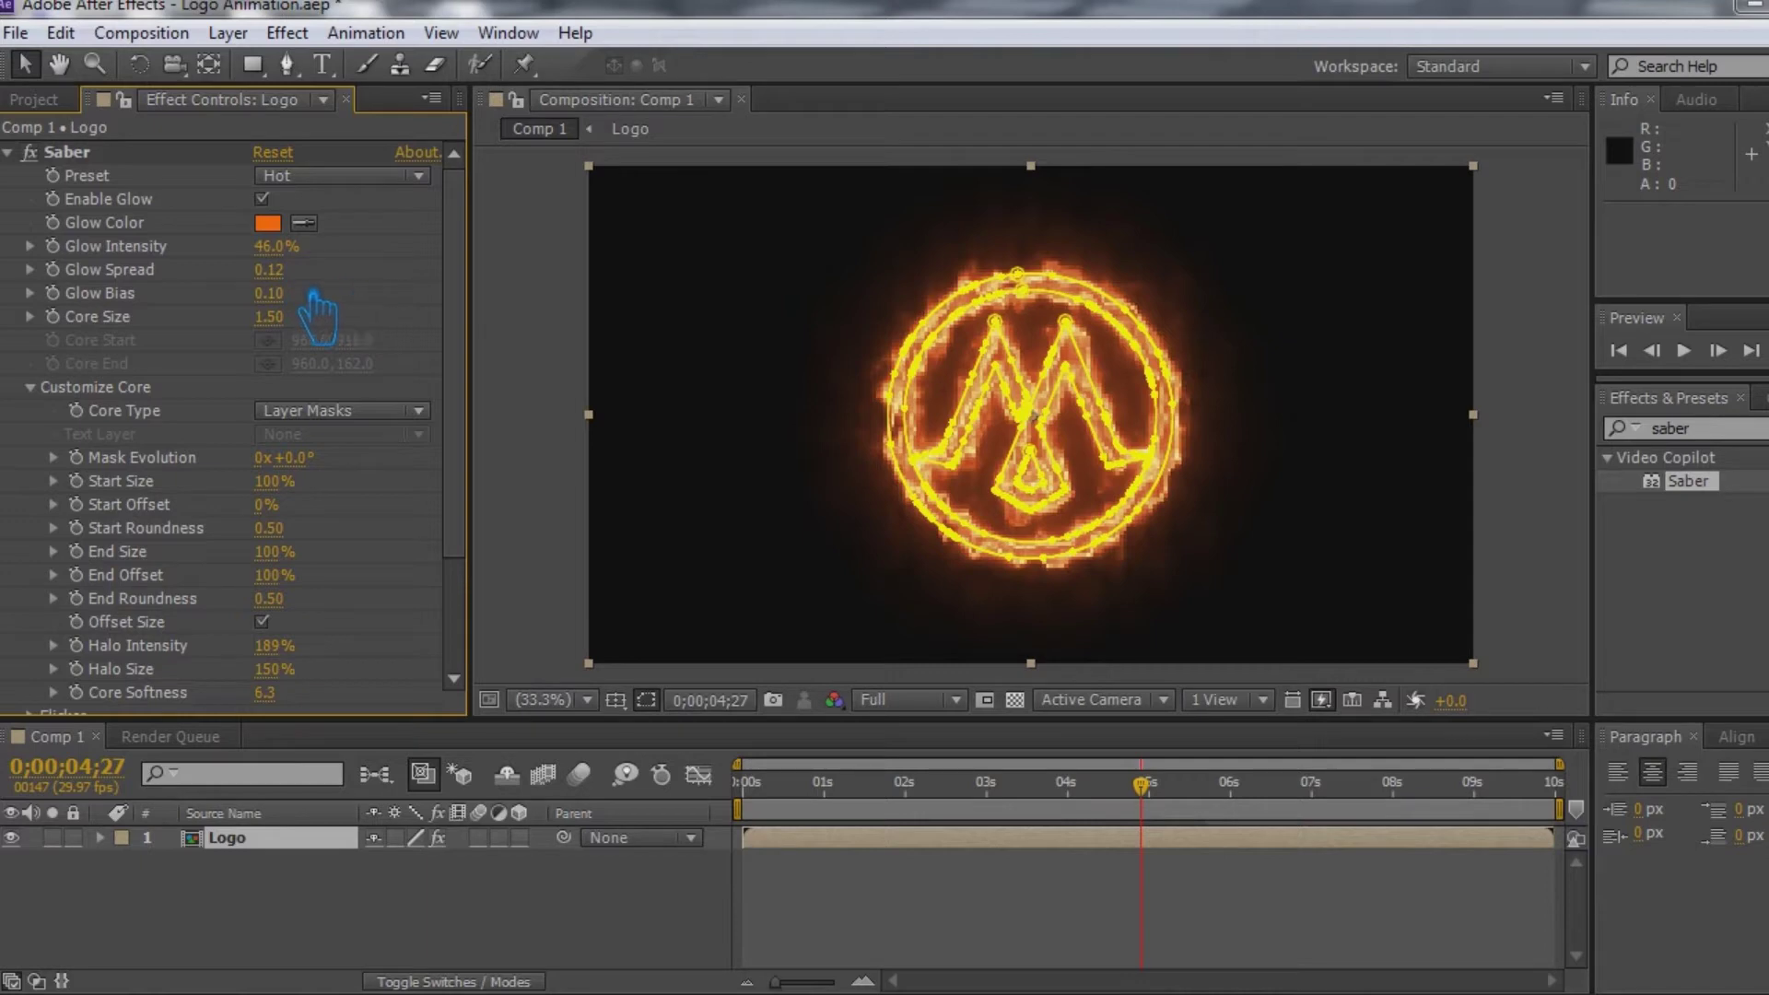
pyautogui.moveTo(275, 279); pyautogui.dragTo(276, 295)
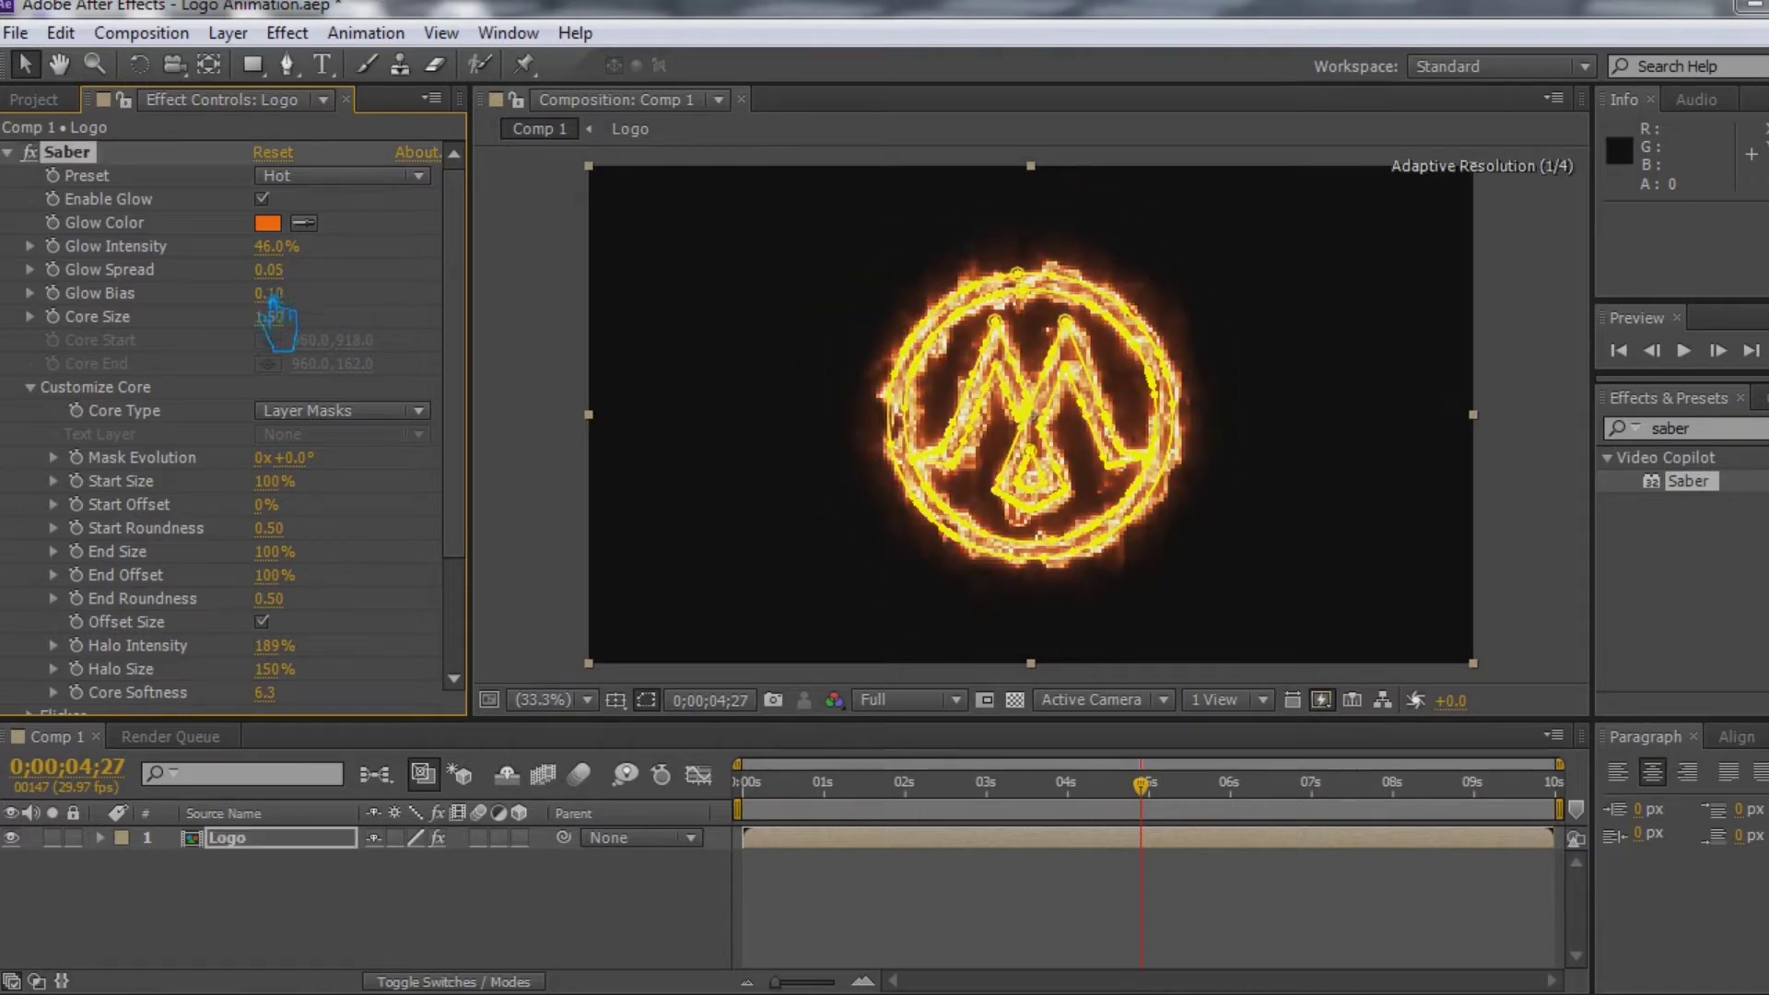
pyautogui.click(566, 922)
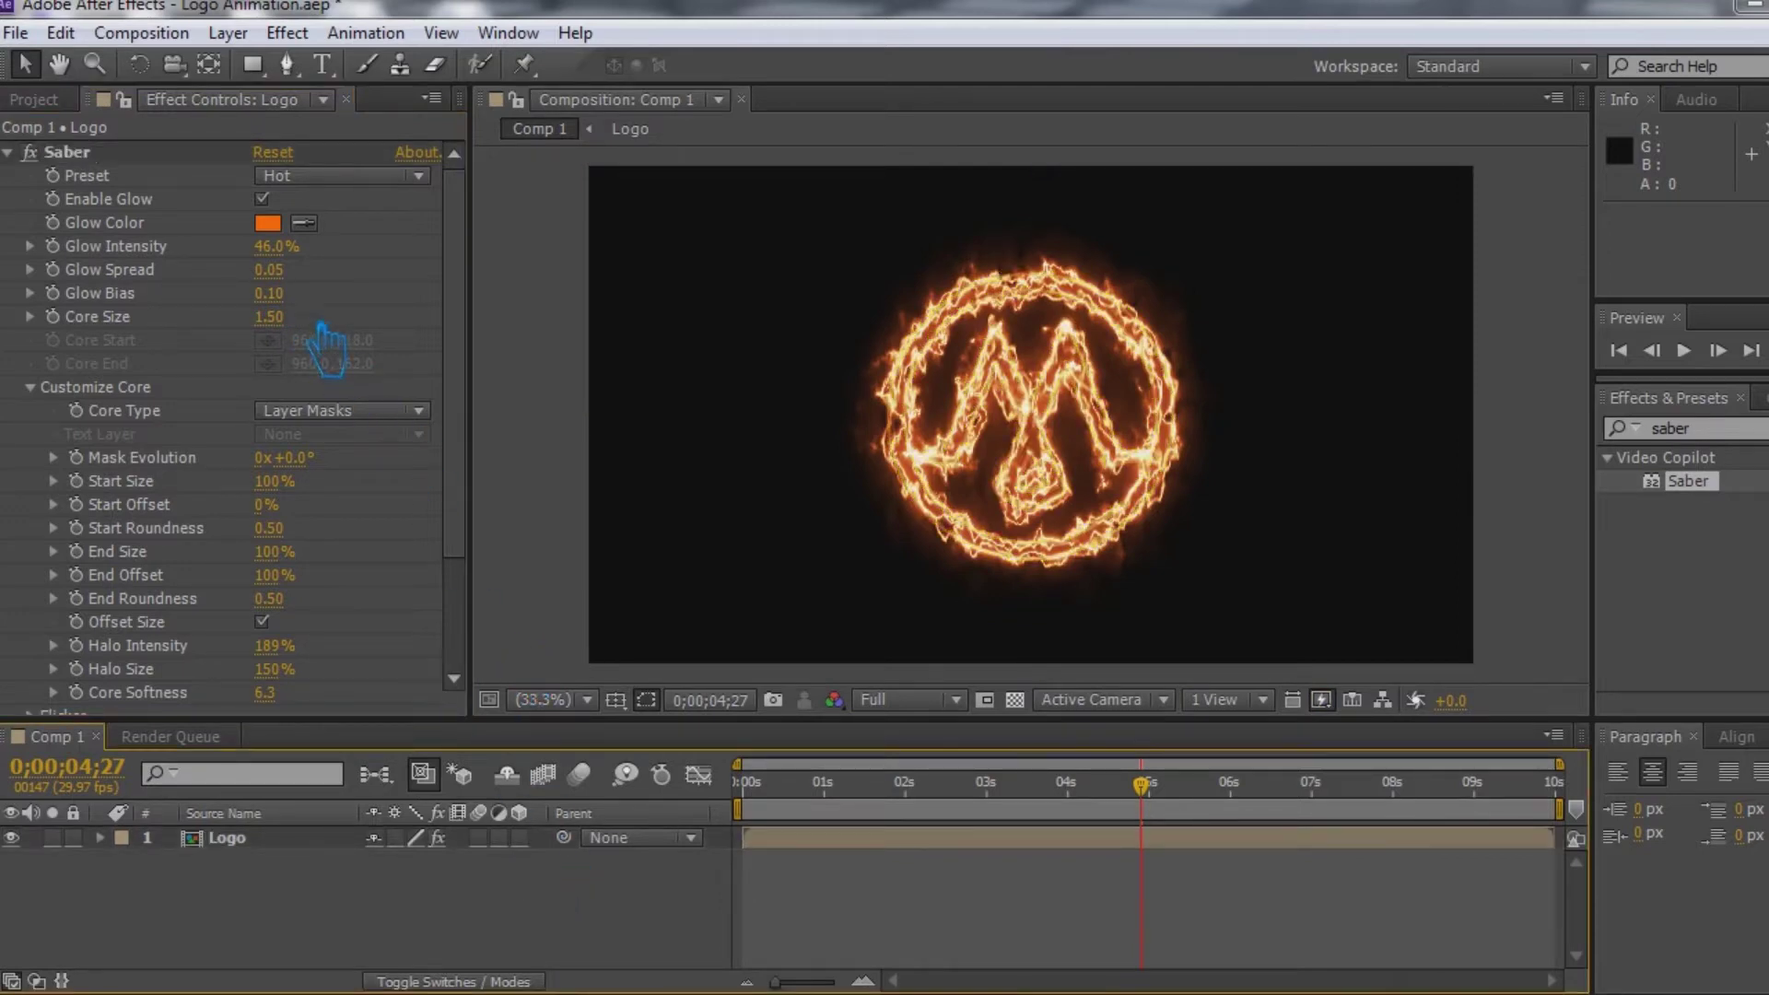
# - Set the Saber effect's core size to 1.00
pyautogui.click(133, 164)
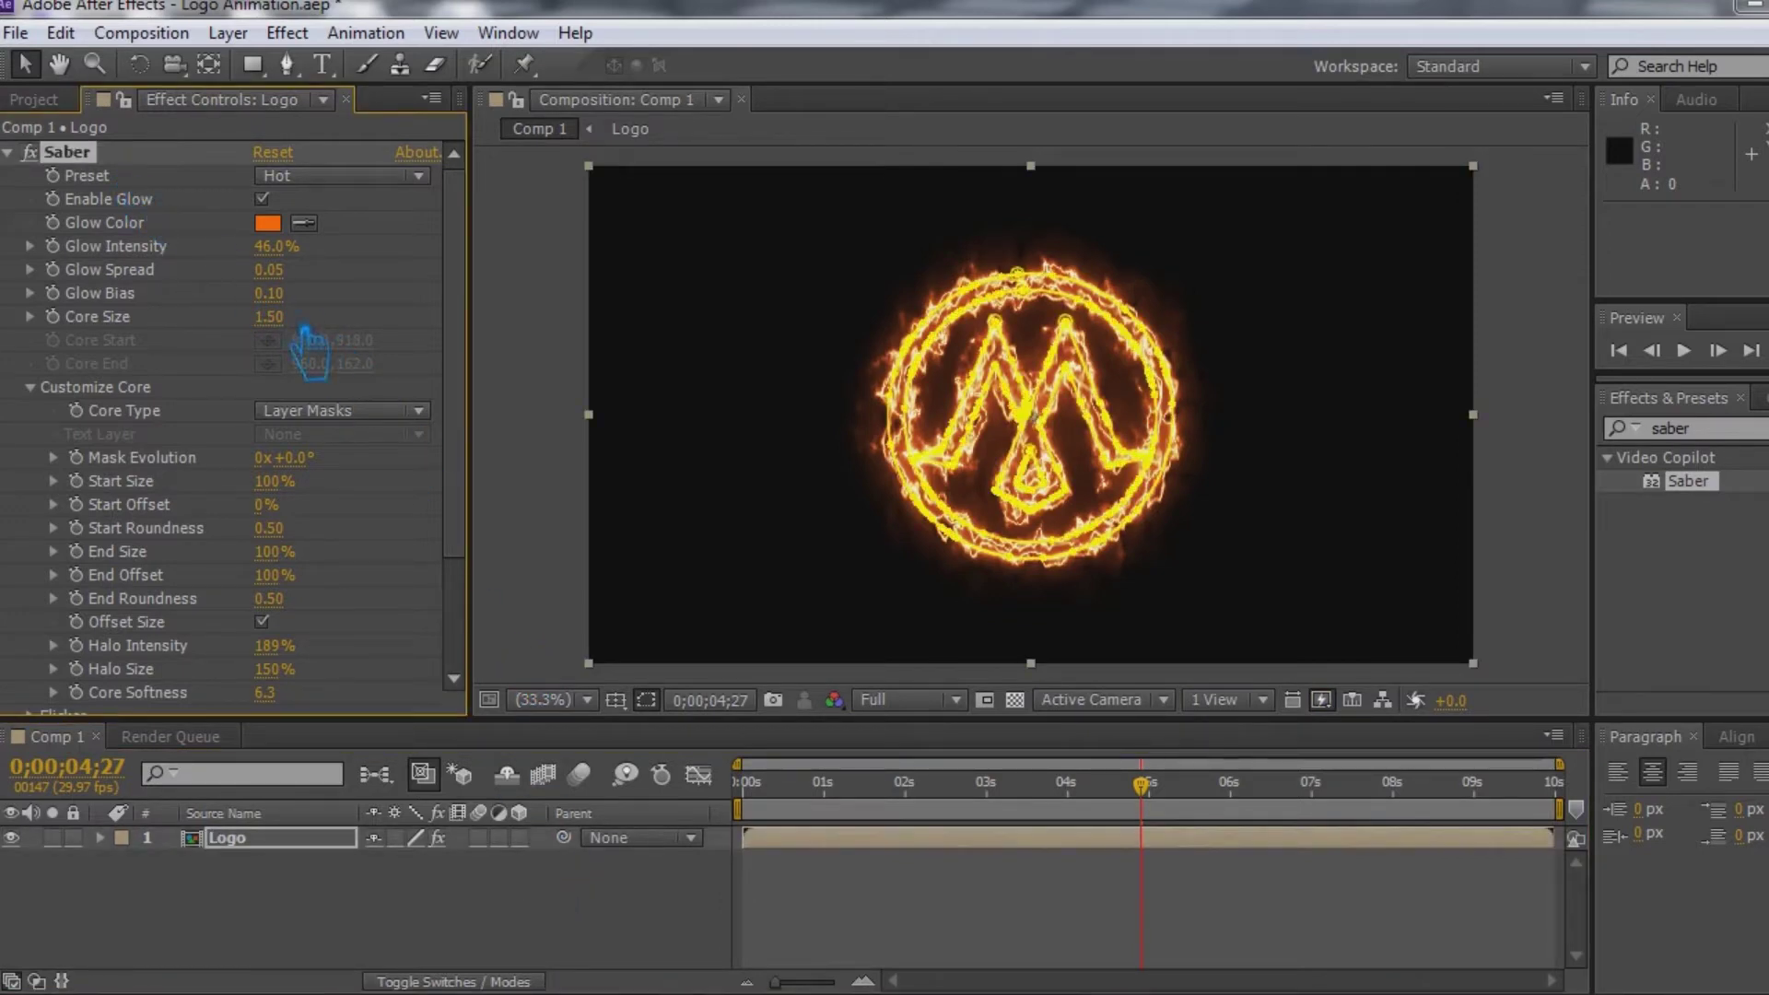
pyautogui.moveTo(296, 328)
pyautogui.mouseDown()
pyautogui.moveTo(288, 341)
pyautogui.moveTo(332, 343)
pyautogui.moveTo(295, 341)
pyautogui.mouseUp()
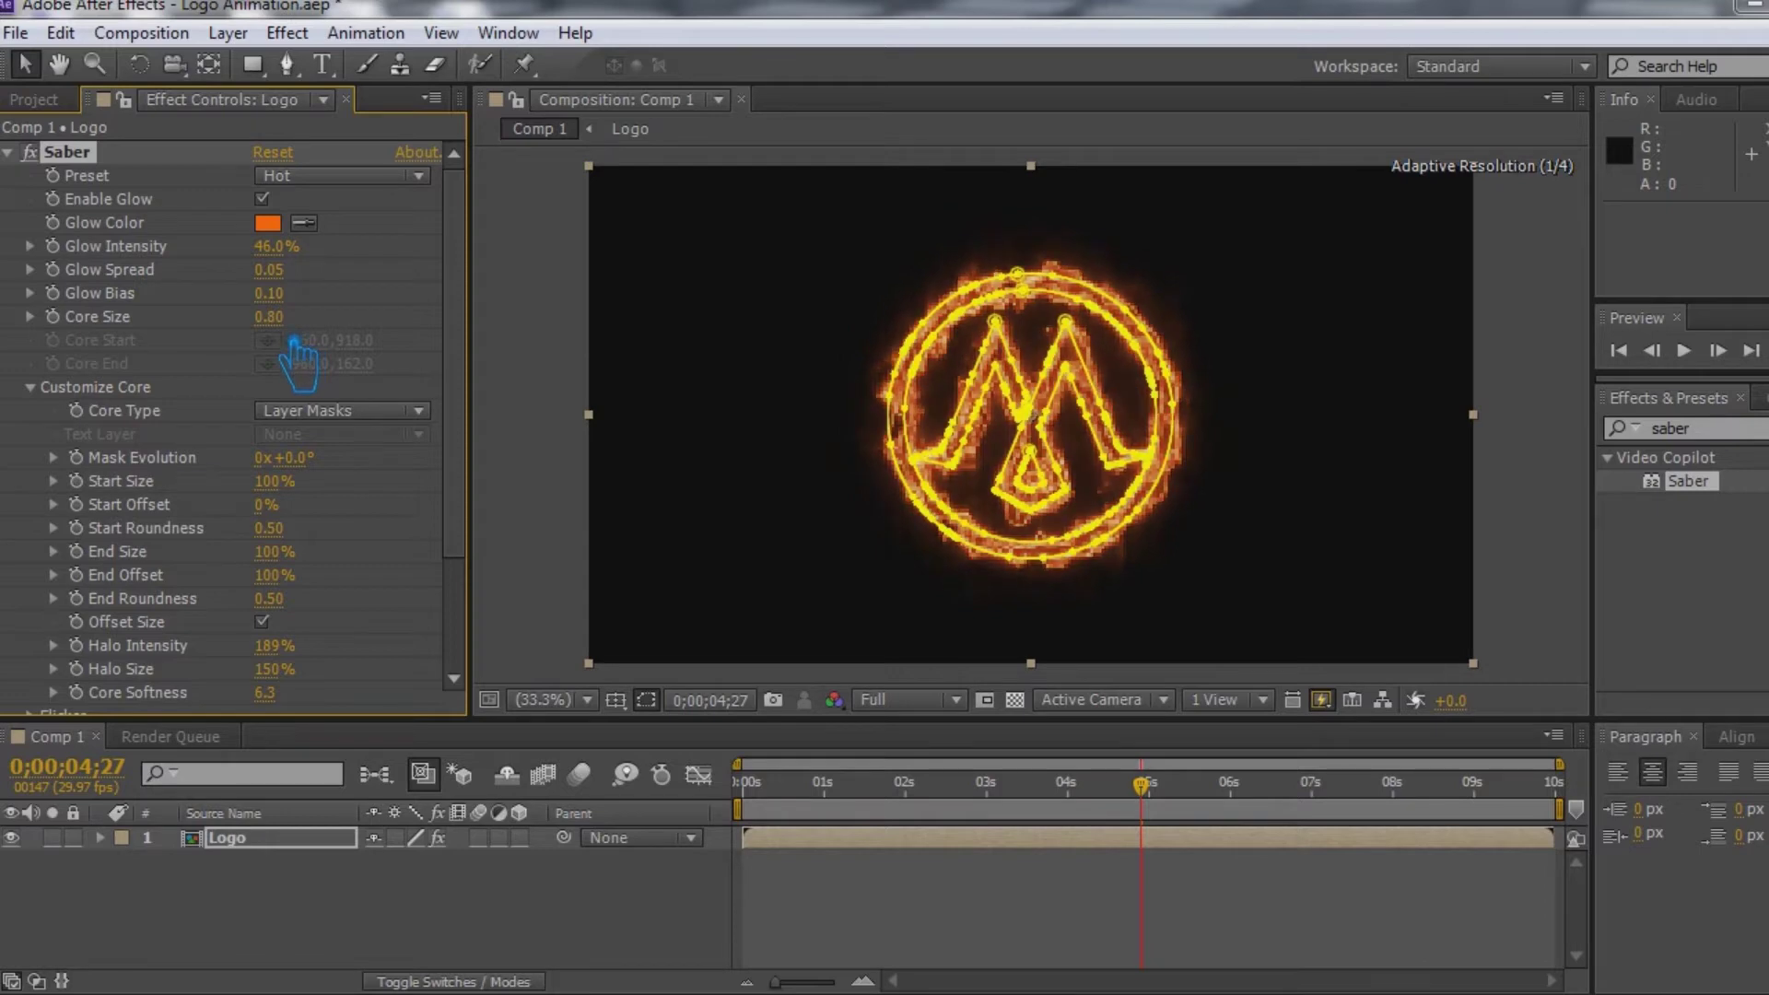
pyautogui.click(299, 337)
pyautogui.write('1')
pyautogui.press('Return')
pyautogui.click(438, 316)
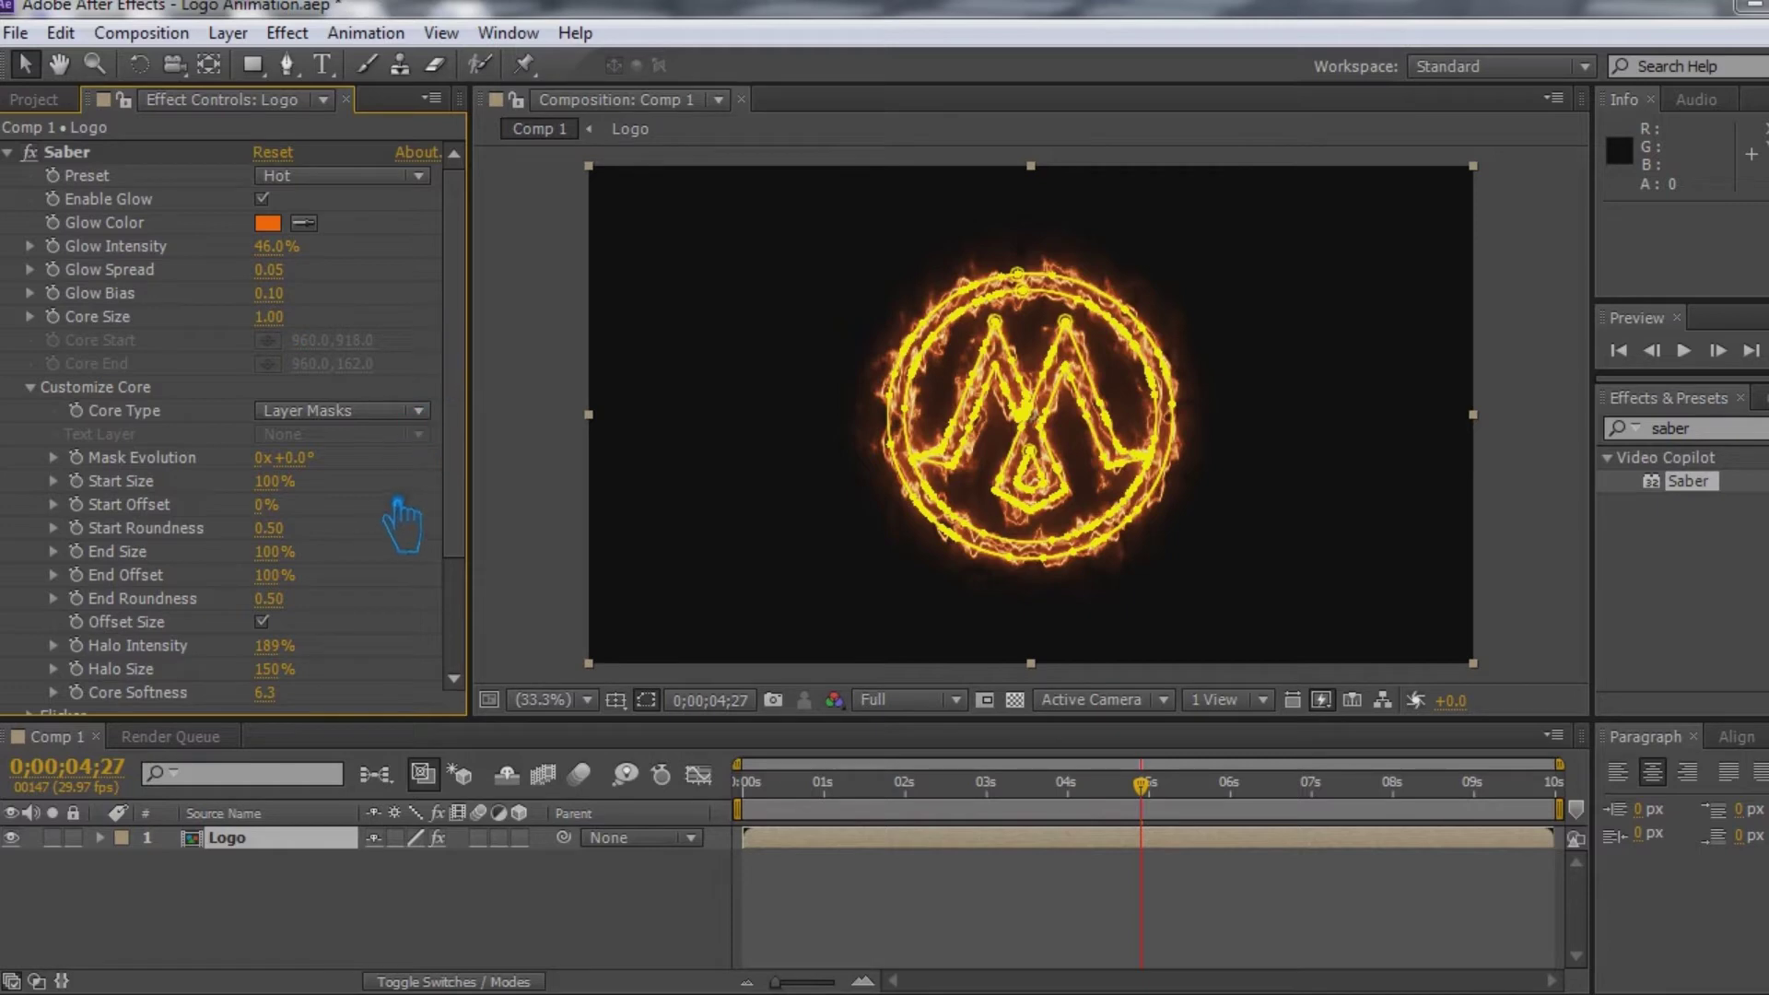
# - Set the Saber core's End Roundness to 0.60 and its Halo Size to 0%
pyautogui.scroll(-1, 396, 516)
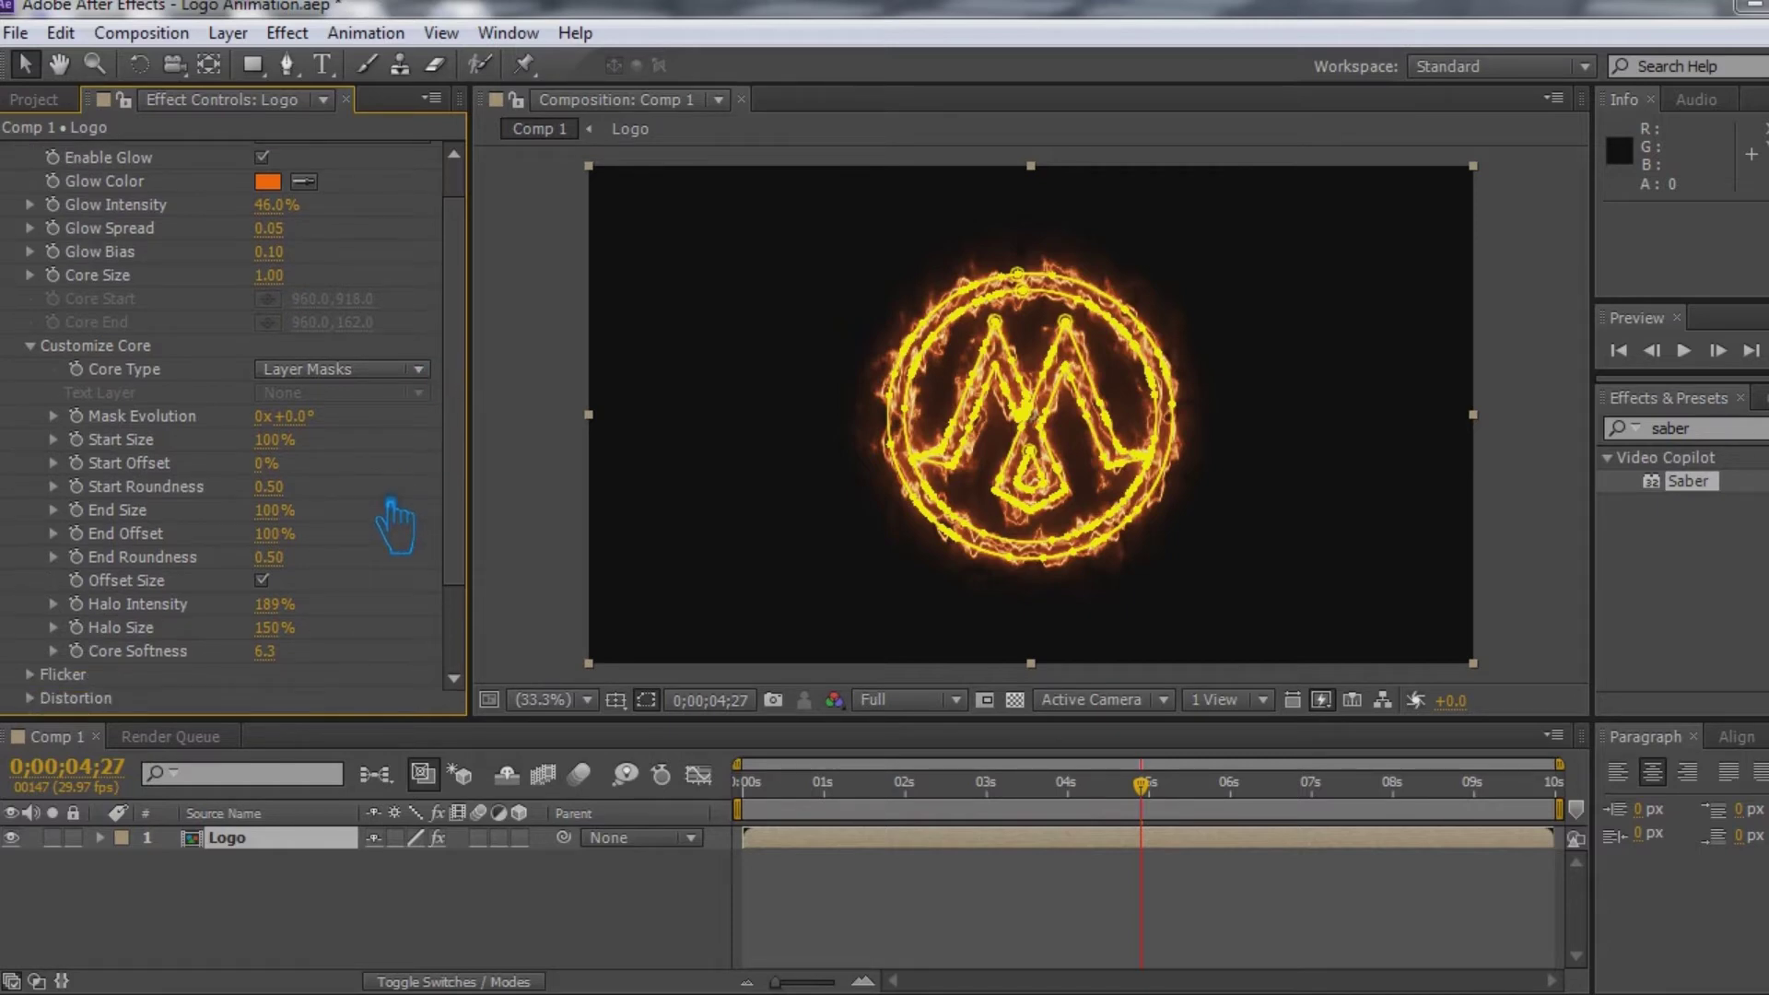
pyautogui.click(281, 558)
pyautogui.moveTo(305, 561); pyautogui.dragTo(298, 568)
pyautogui.write('6')
pyautogui.press('Return')
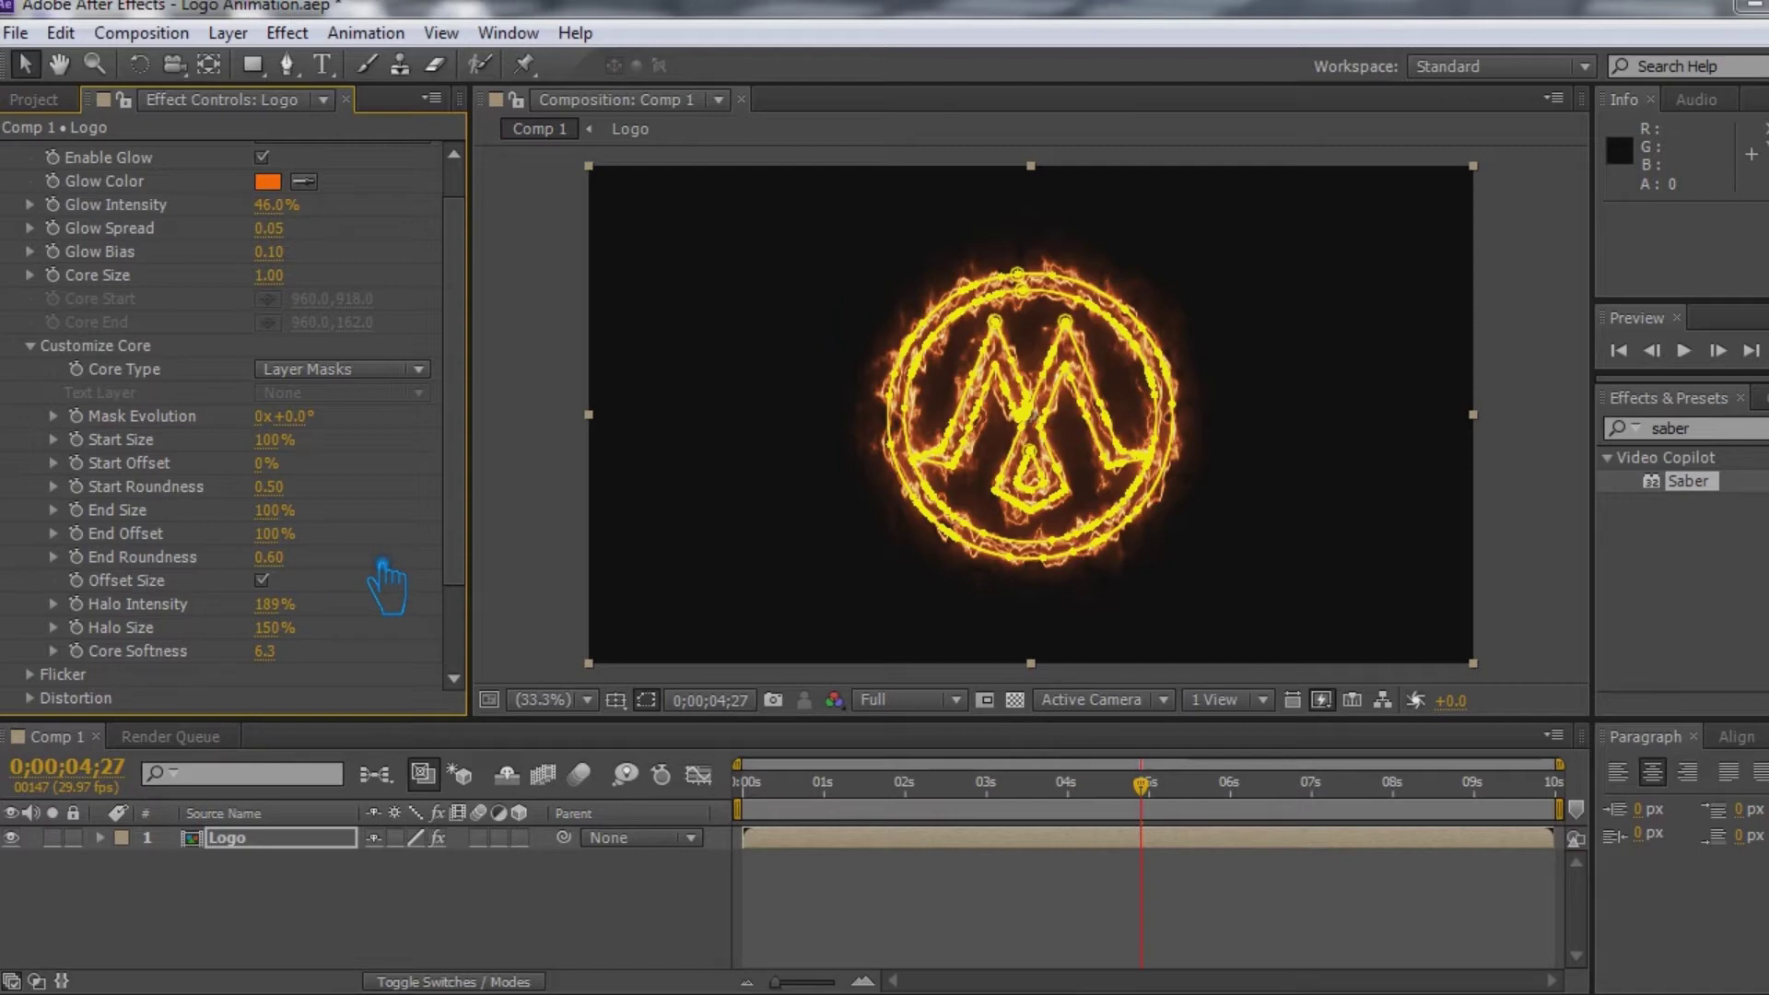
pyautogui.moveTo(291, 639); pyautogui.dragTo(42, 641)
pyautogui.click(405, 940)
# - Set the Saber core's Start Size to 70%
pyautogui.scroll(1, 198, 355)
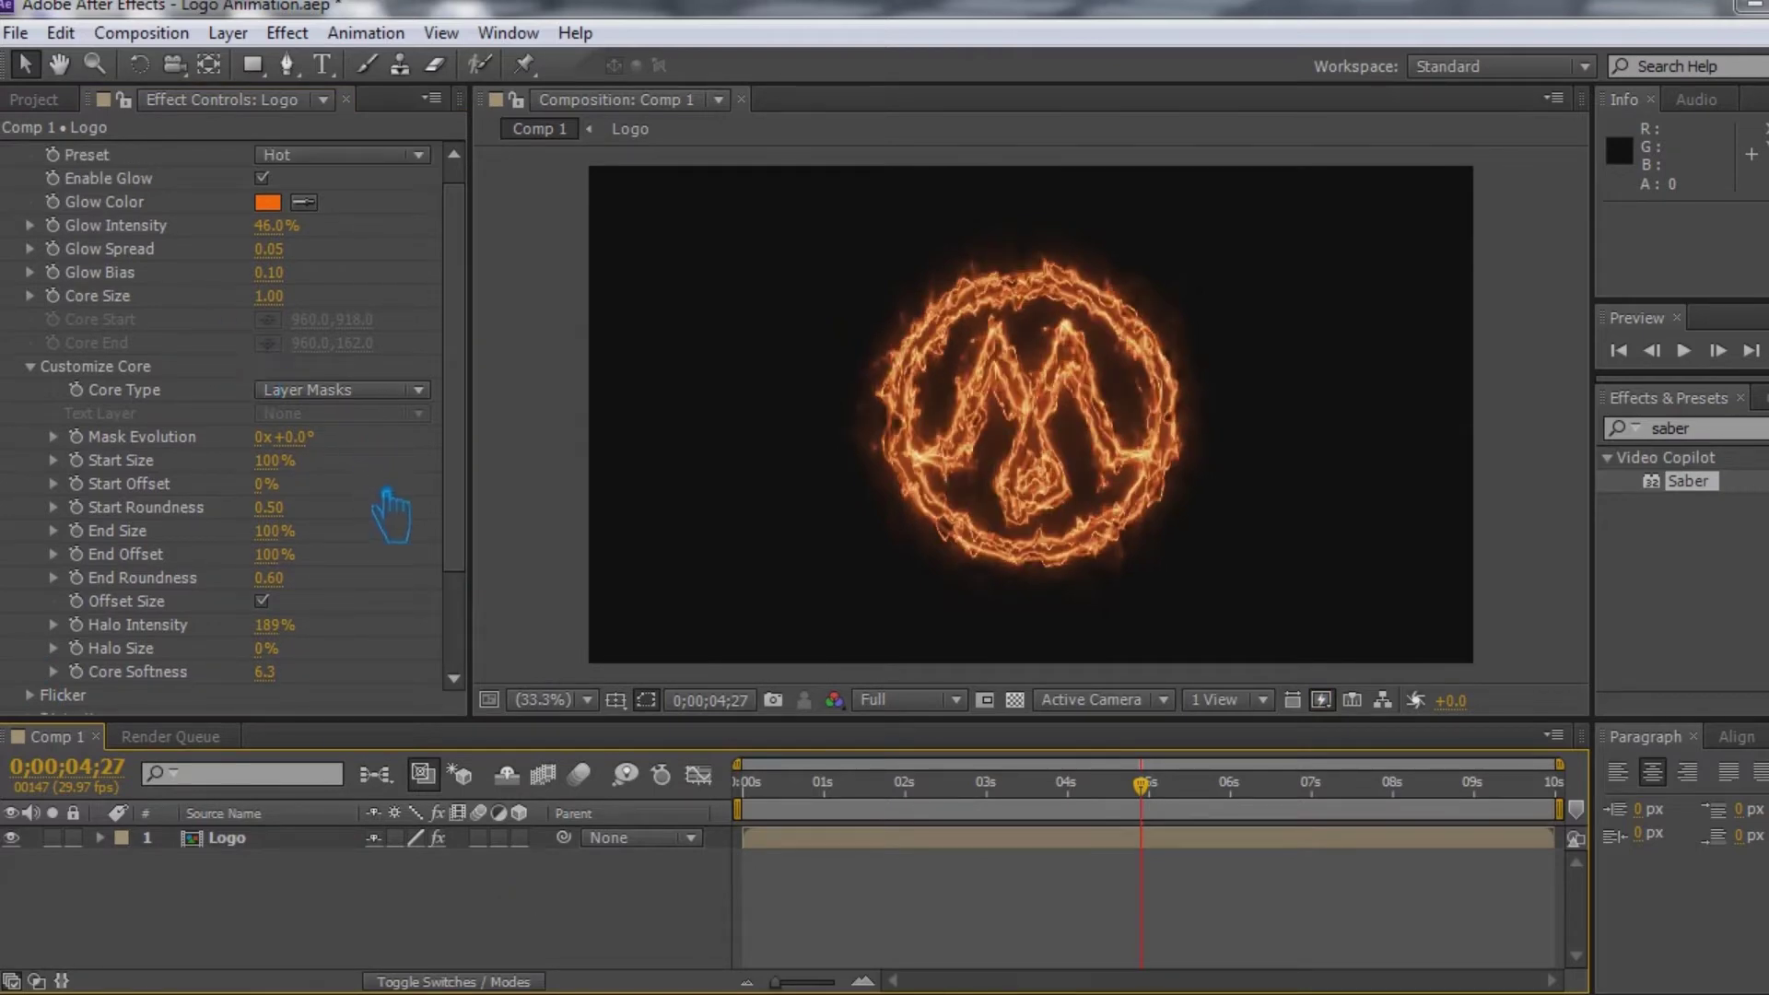
pyautogui.moveTo(279, 463); pyautogui.dragTo(236, 480)
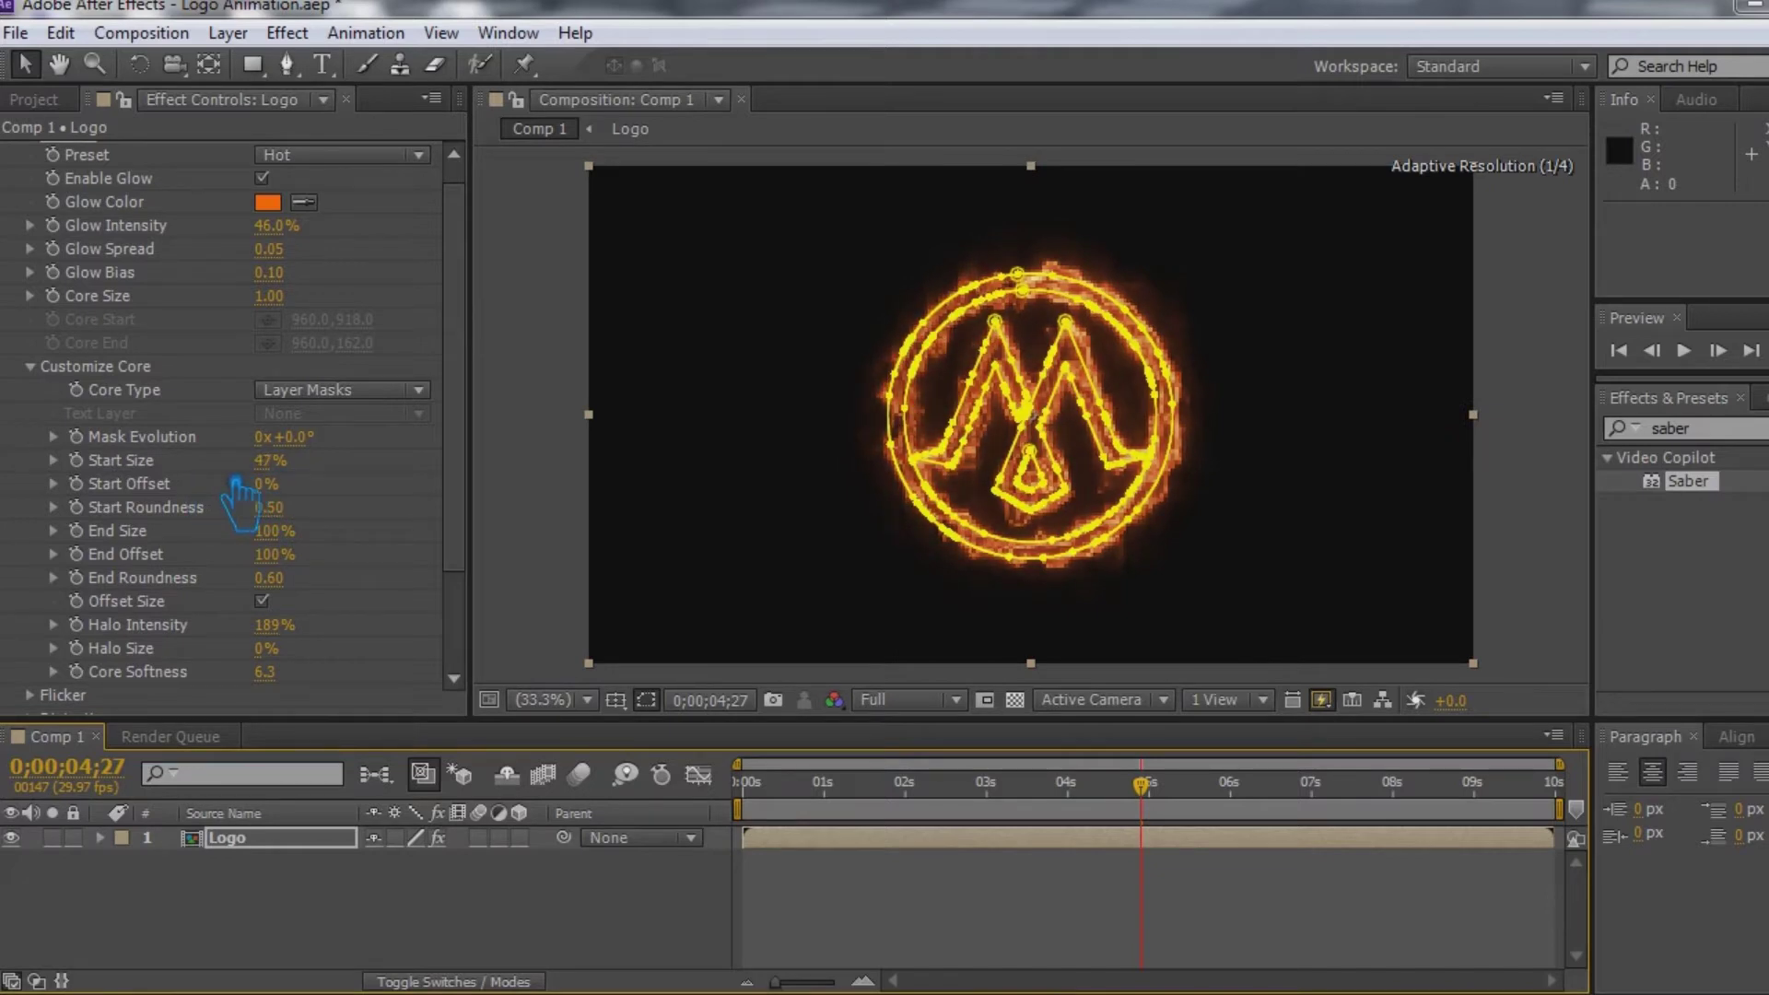
pyautogui.click(401, 907)
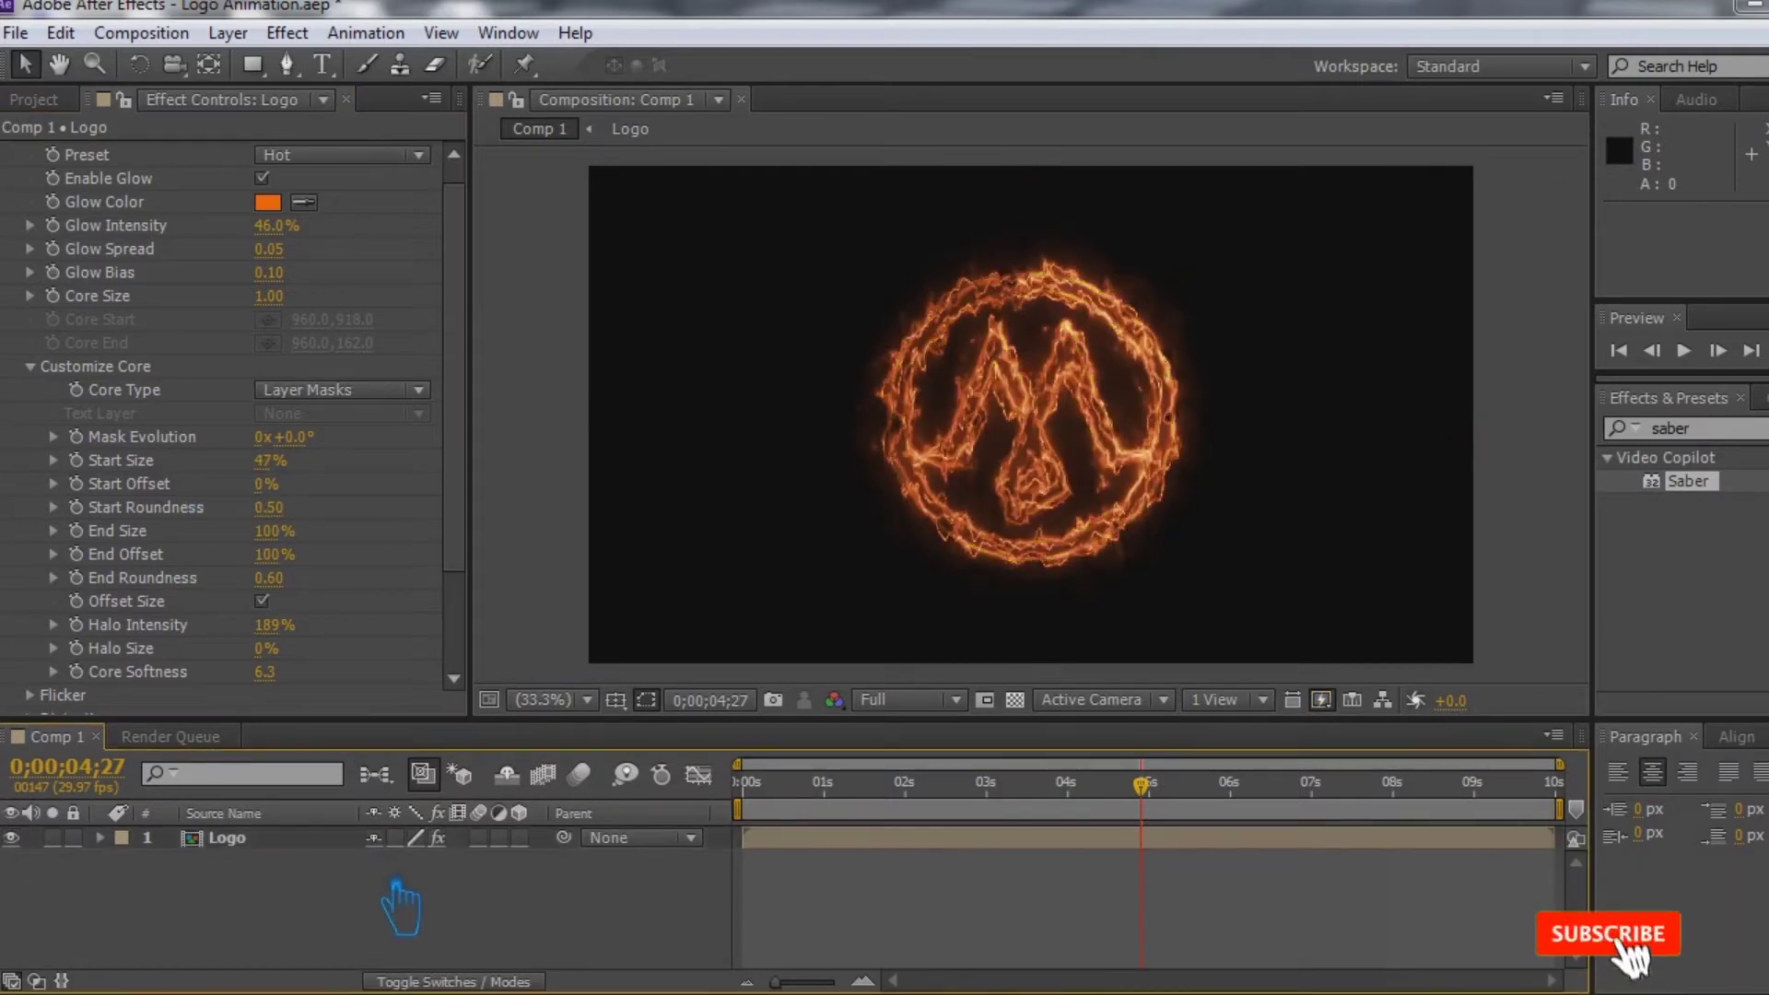
pyautogui.click(281, 465)
pyautogui.write('70')
pyautogui.press('Return')
pyautogui.click(539, 935)
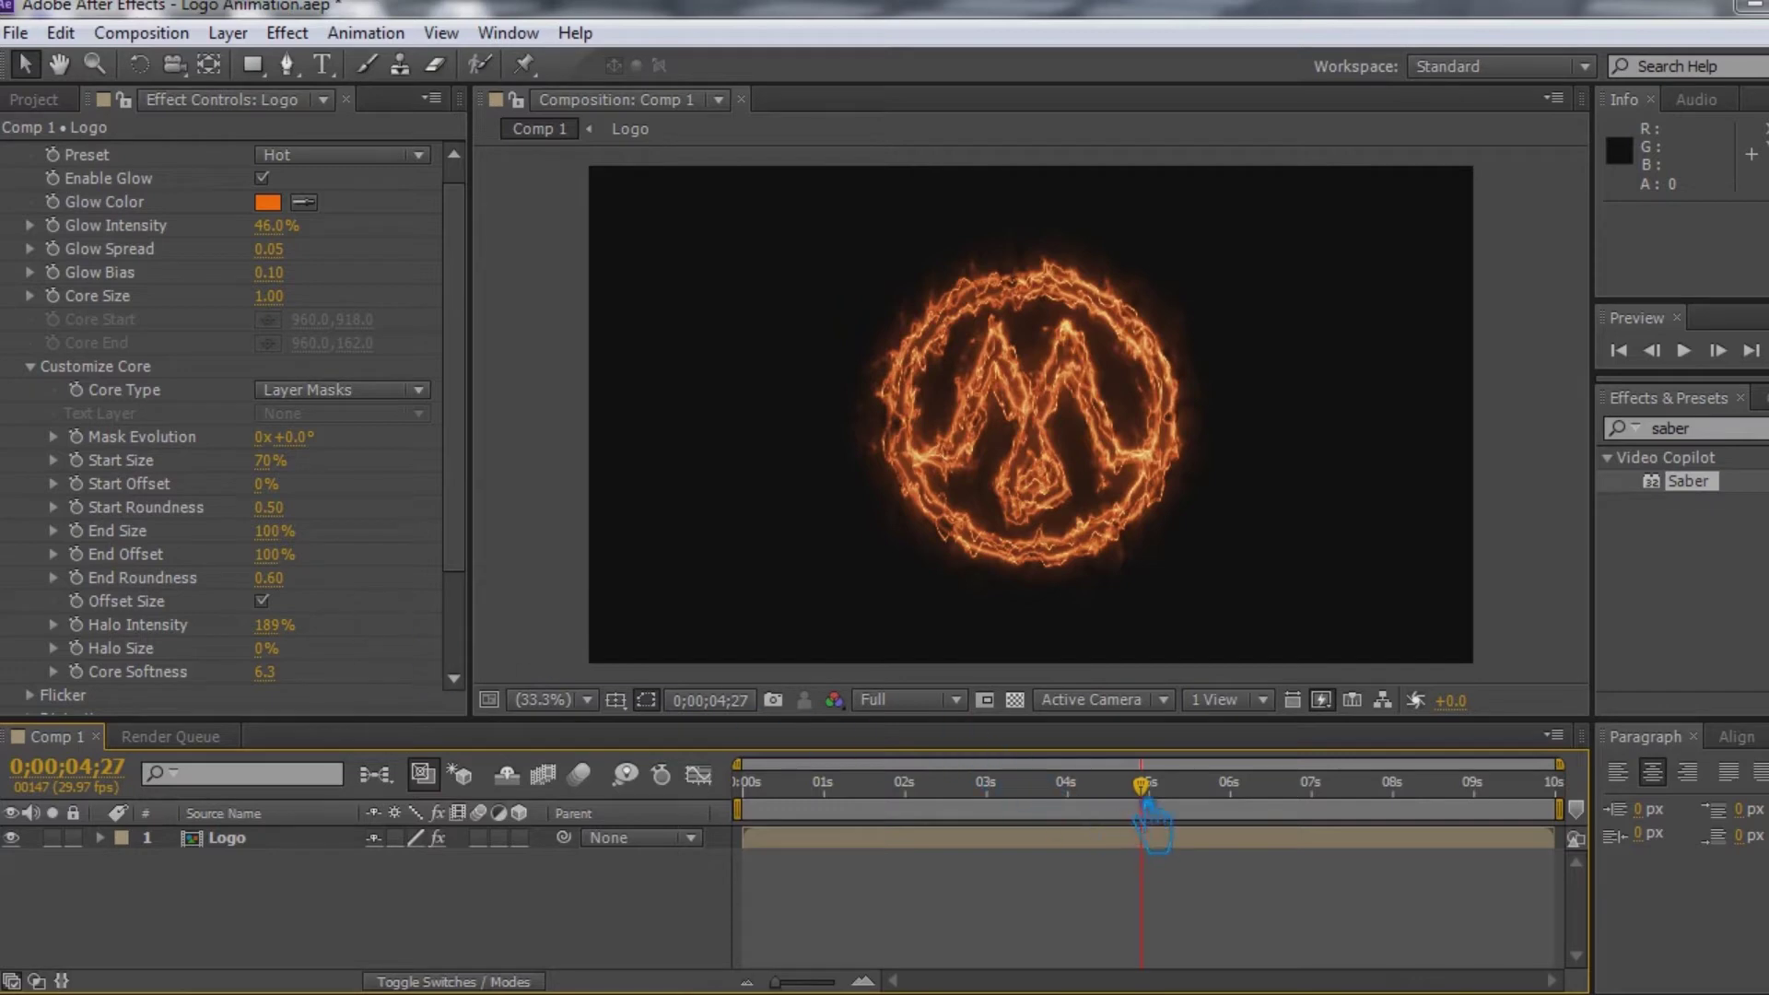
# - Move the current time to 0;00;00;00 and set the Saber glow intensity to 50%
pyautogui.moveTo(1150, 816); pyautogui.dragTo(685, 823)
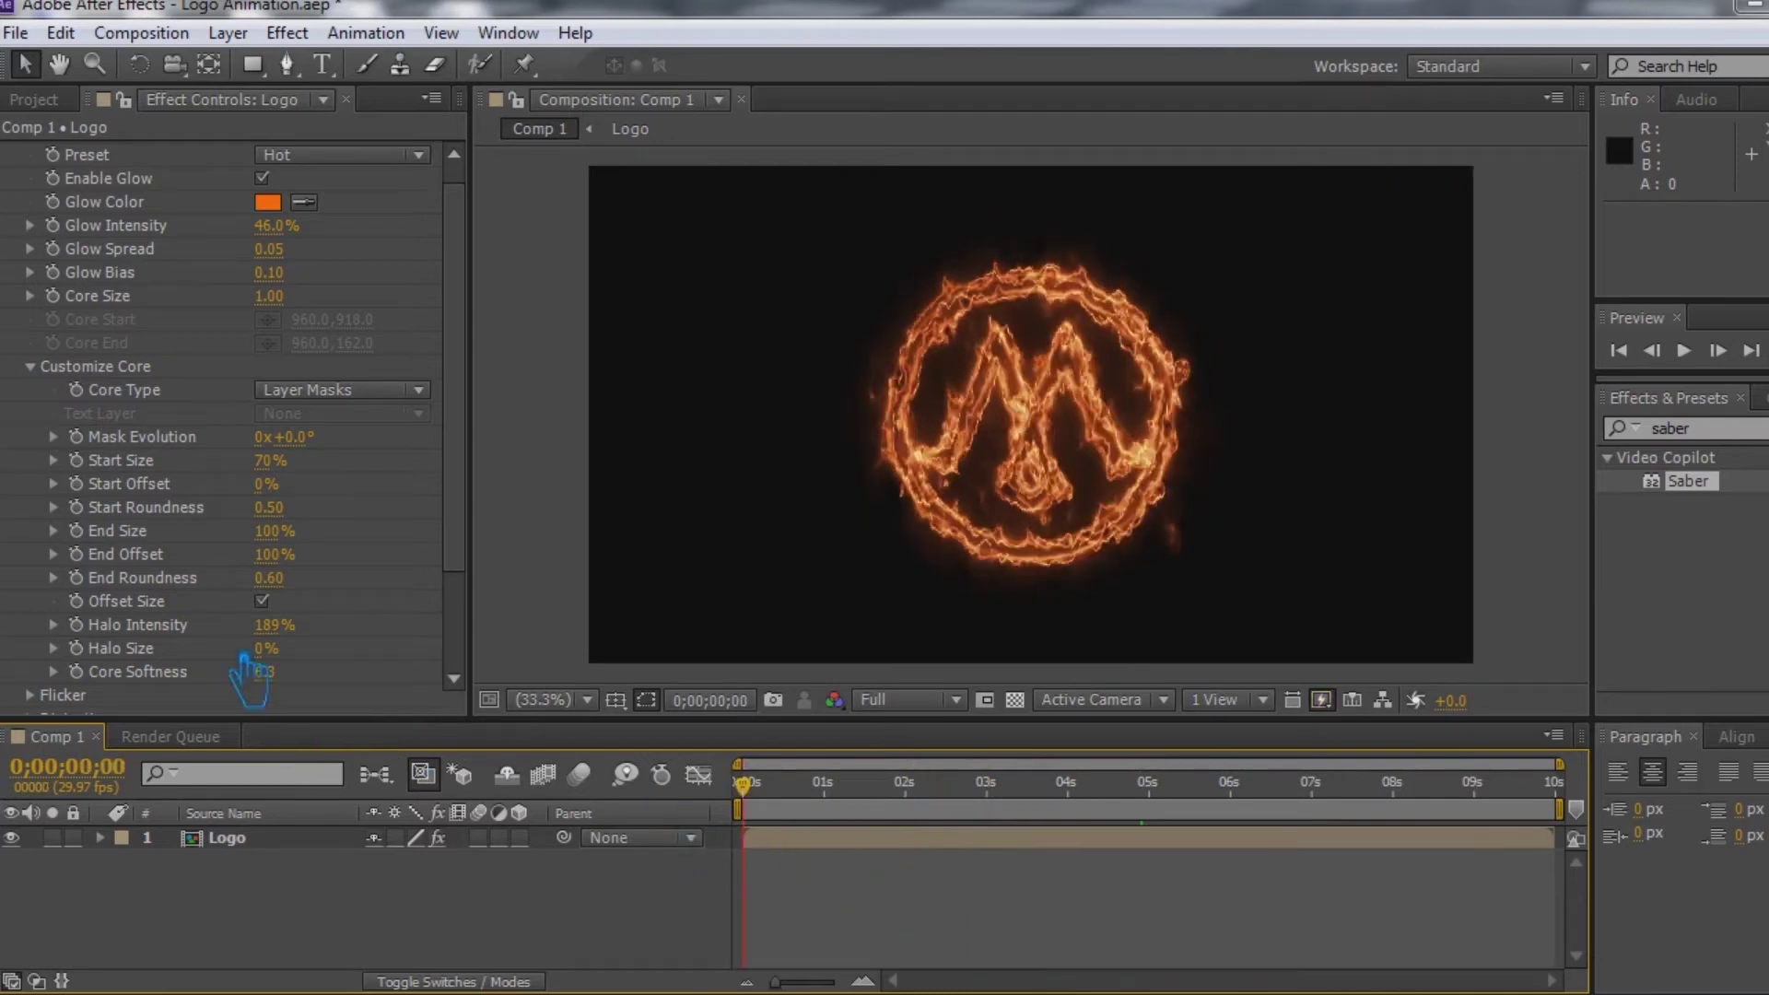
pyautogui.click(276, 225)
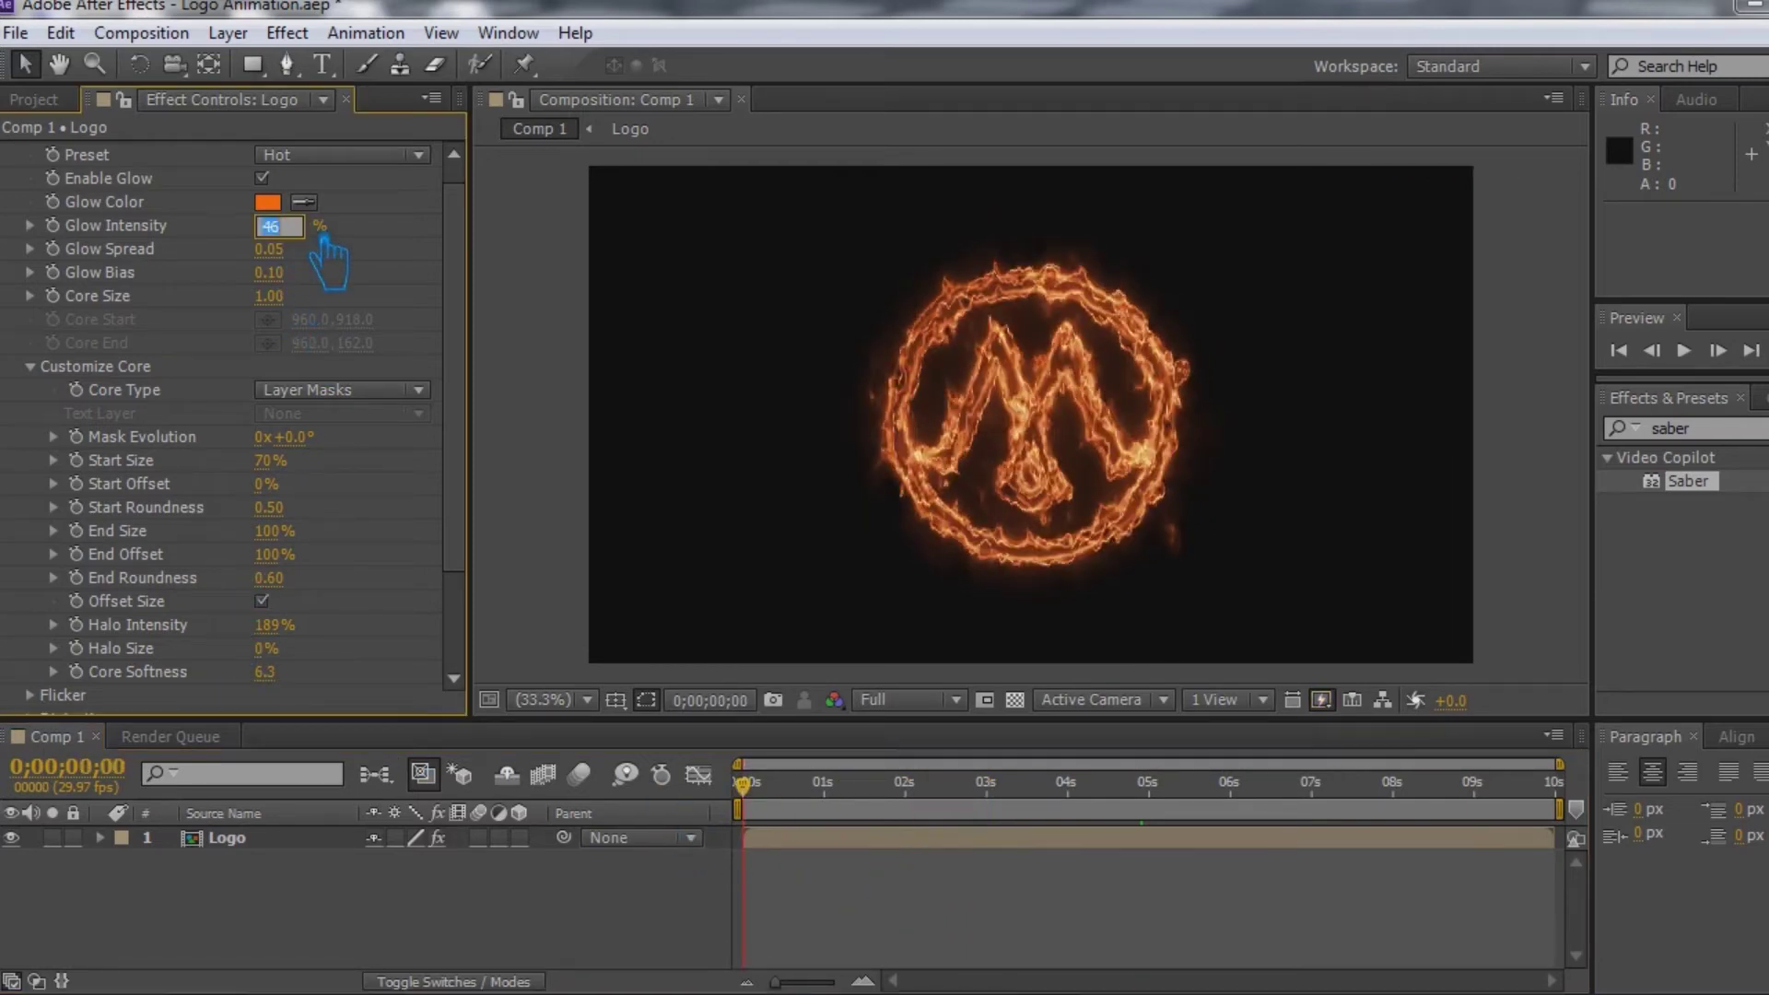
pyautogui.press('Return')
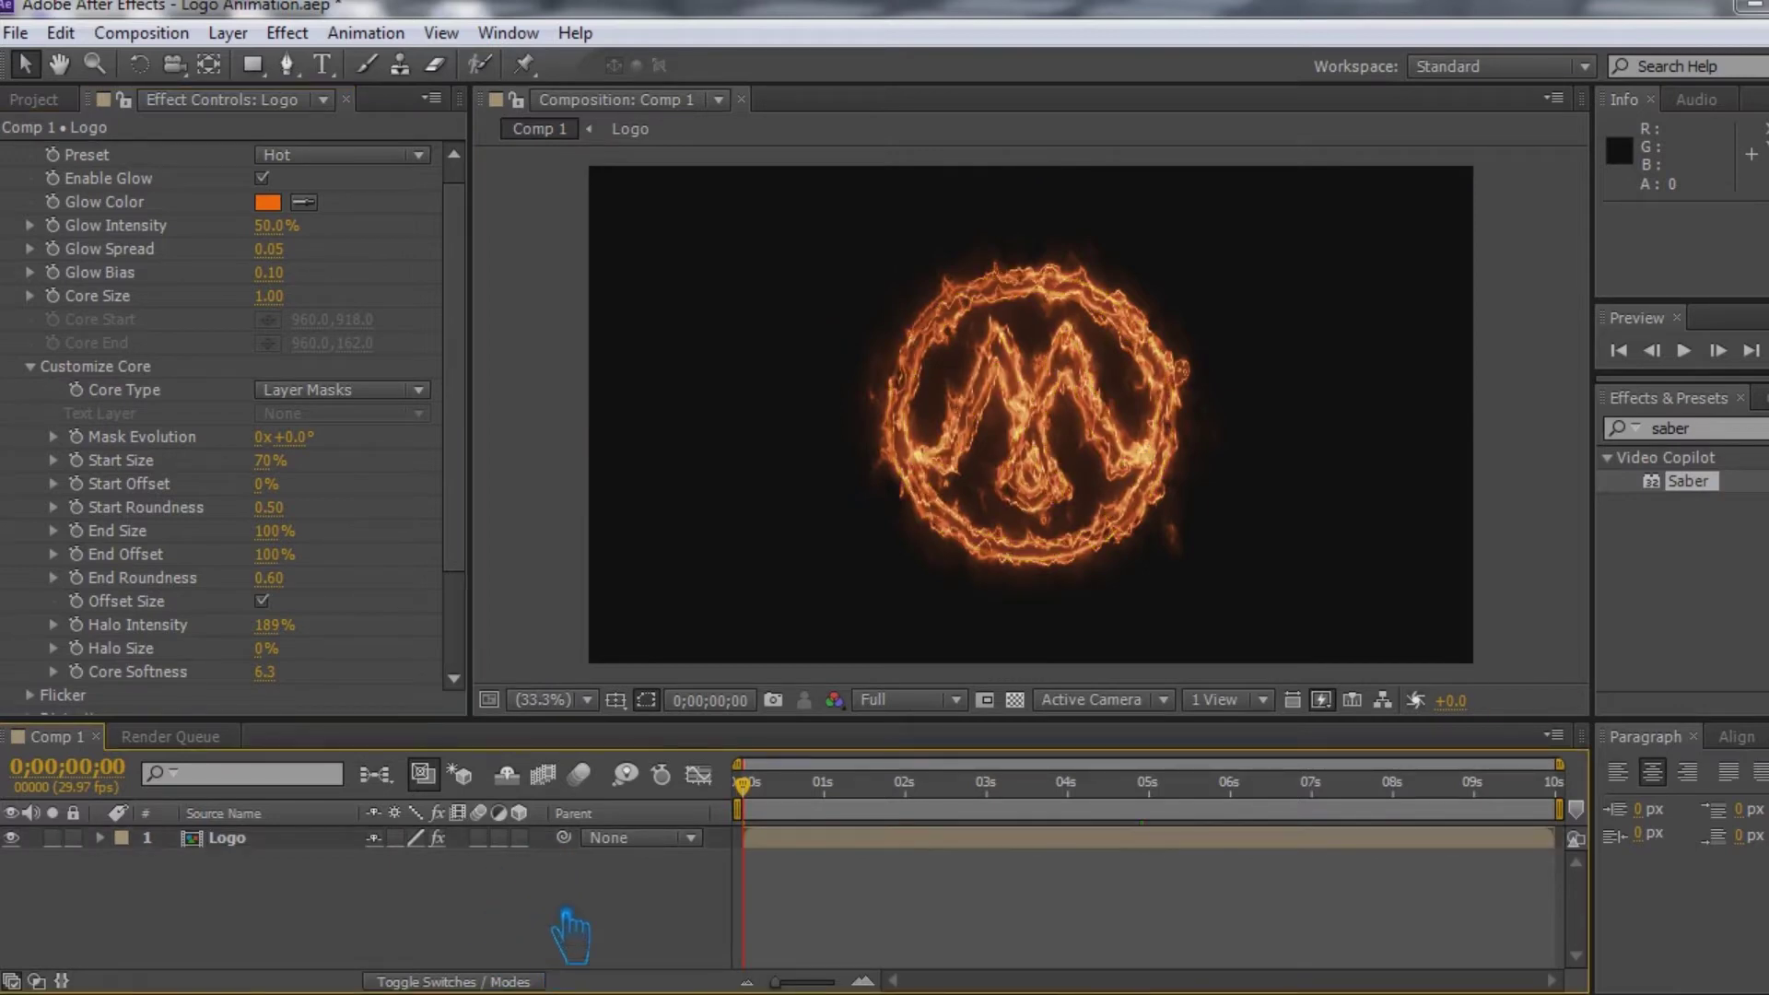
# - Keyframe the Logo layer's Saber End Offset at 0% at the start of the composition
pyautogui.click(816, 840)
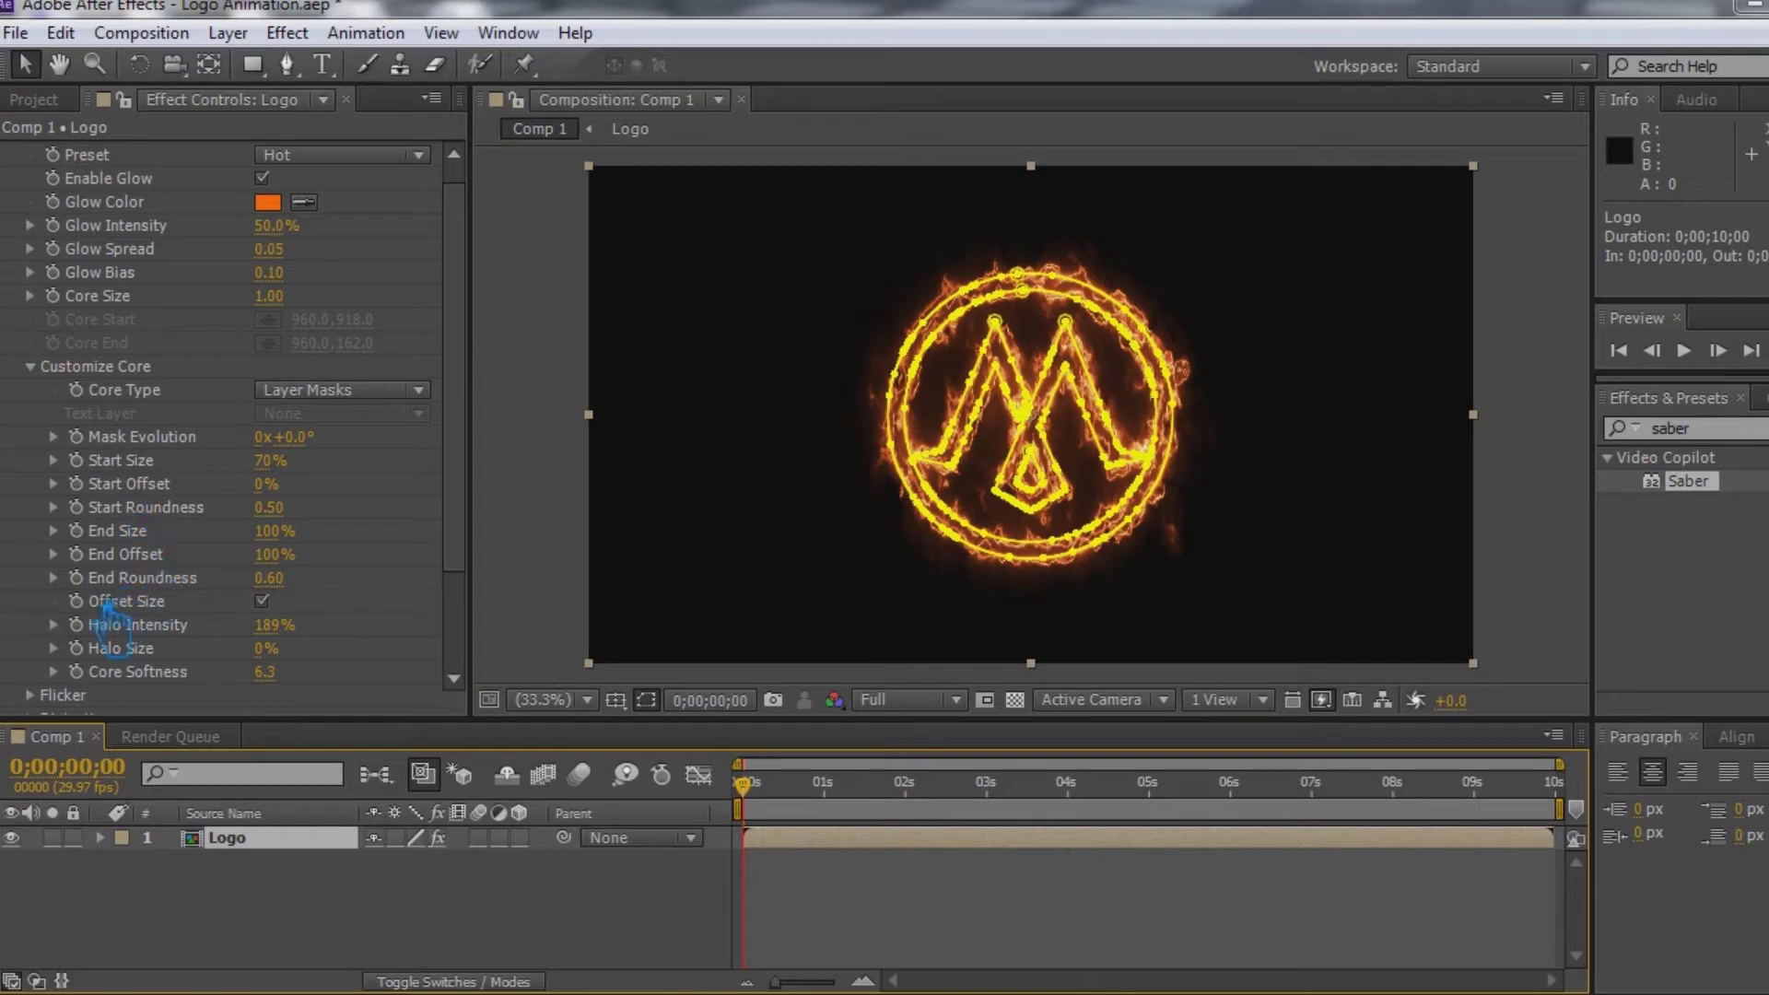
pyautogui.scroll(-2, 106, 613)
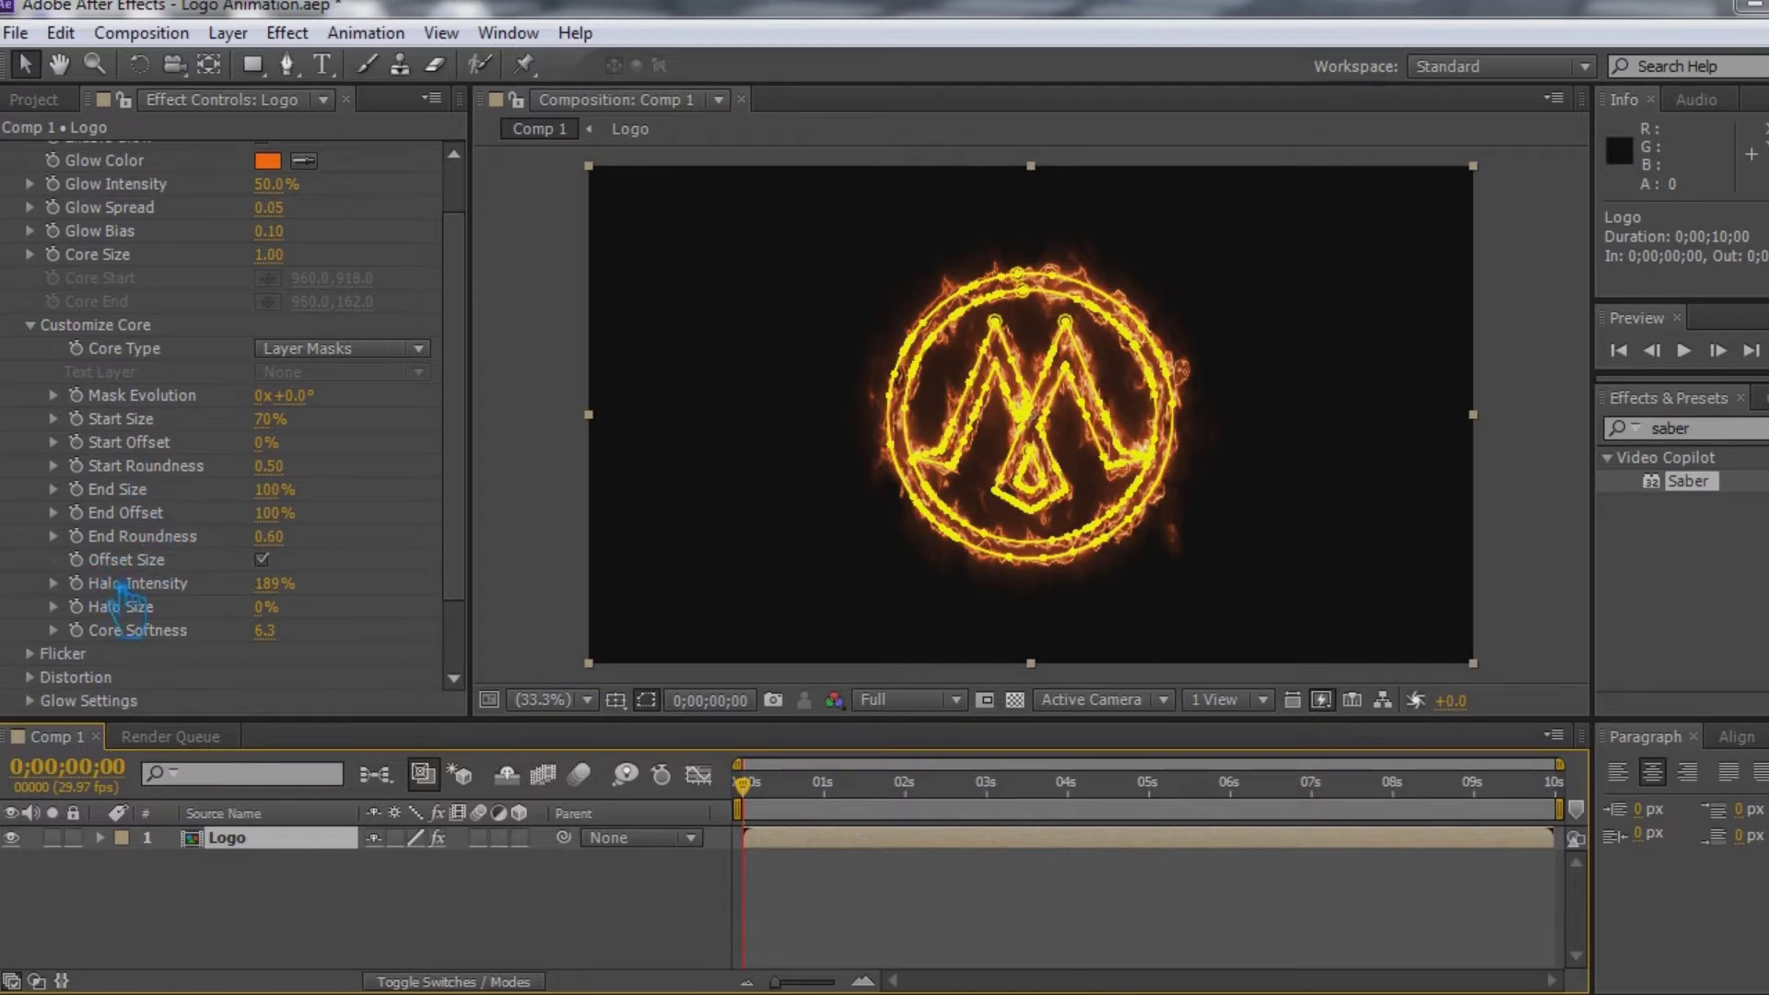
pyautogui.scroll(-1, 221, 603)
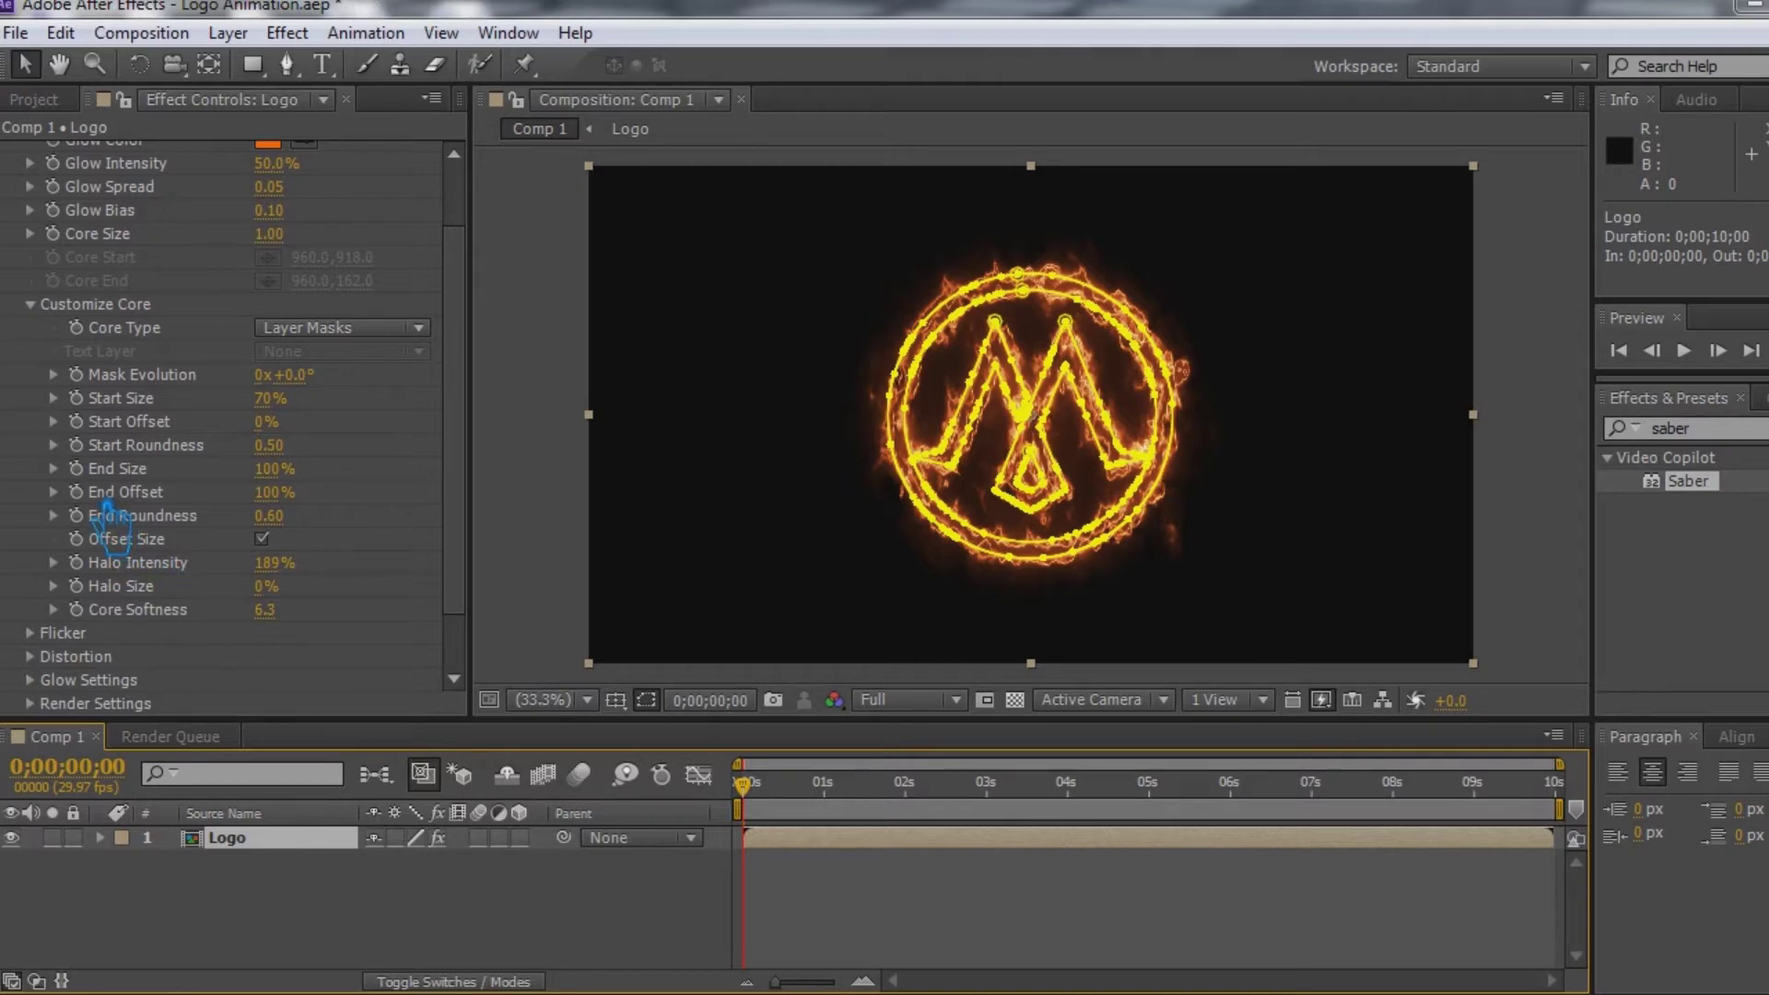
pyautogui.click(272, 493)
pyautogui.write('0')
pyautogui.press('Return')
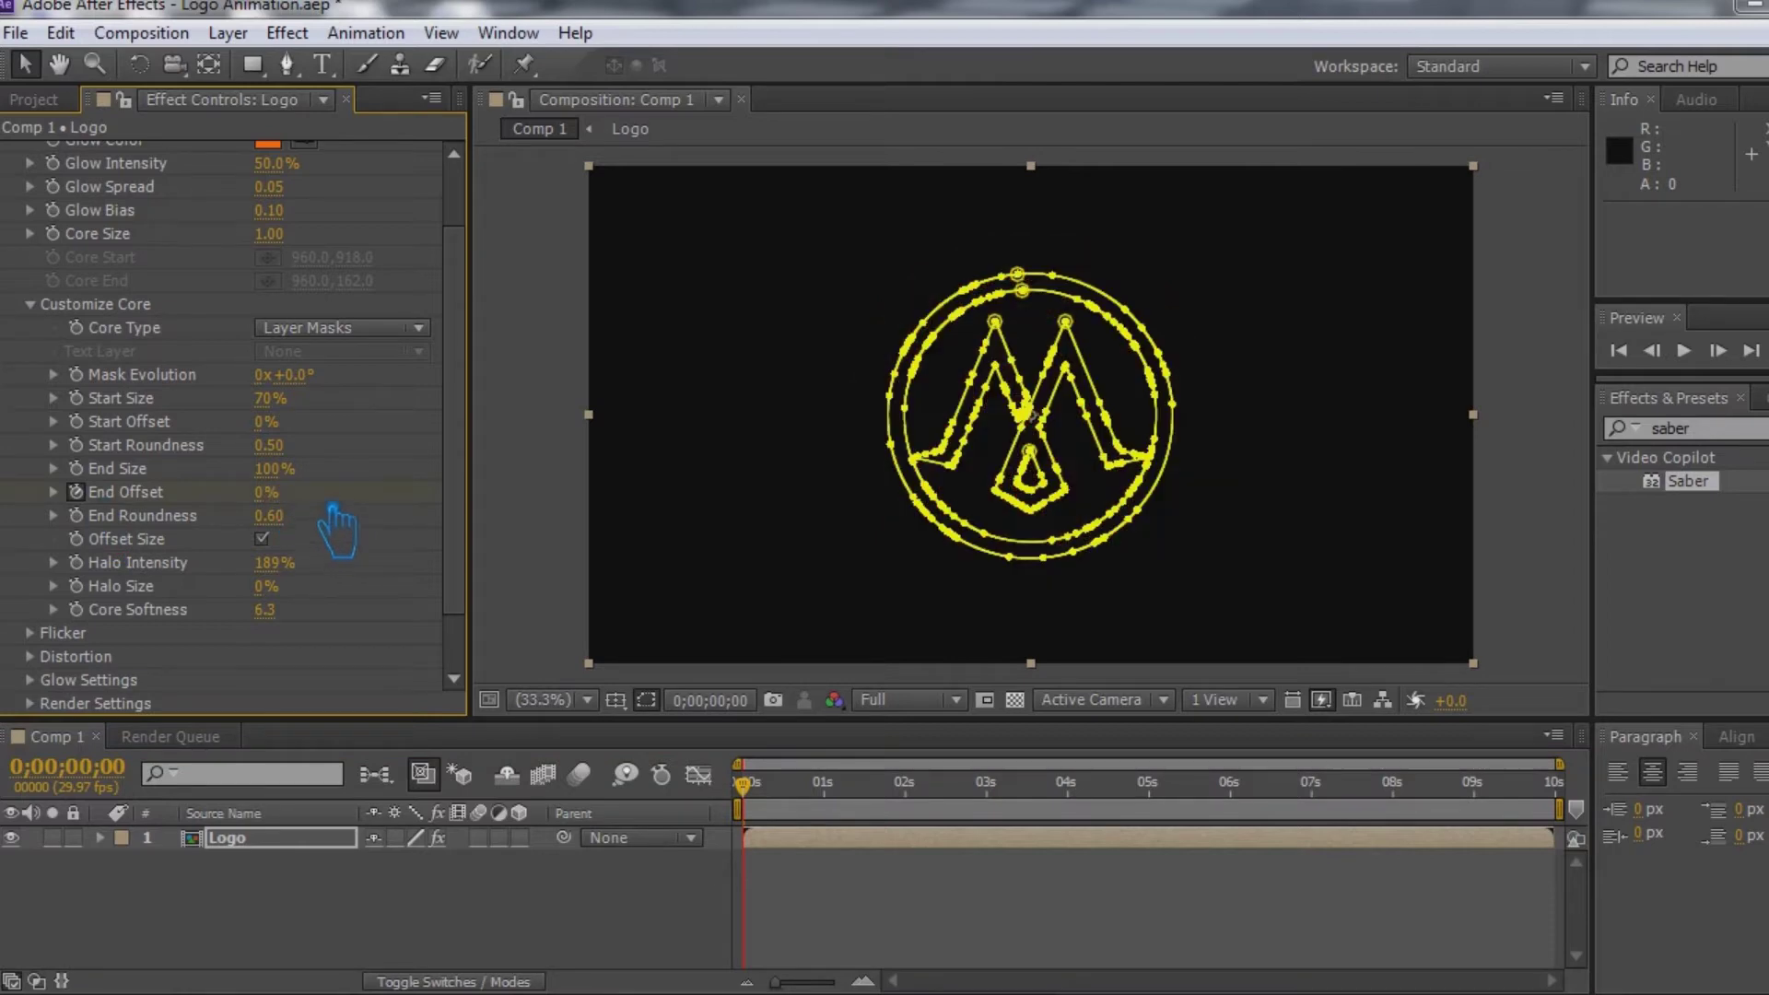
# - Add an End Offset keyframe of 50% at 0;00;05;00 to the Logo layer's Saber effect
pyautogui.moveTo(770, 797); pyautogui.dragTo(1175, 831)
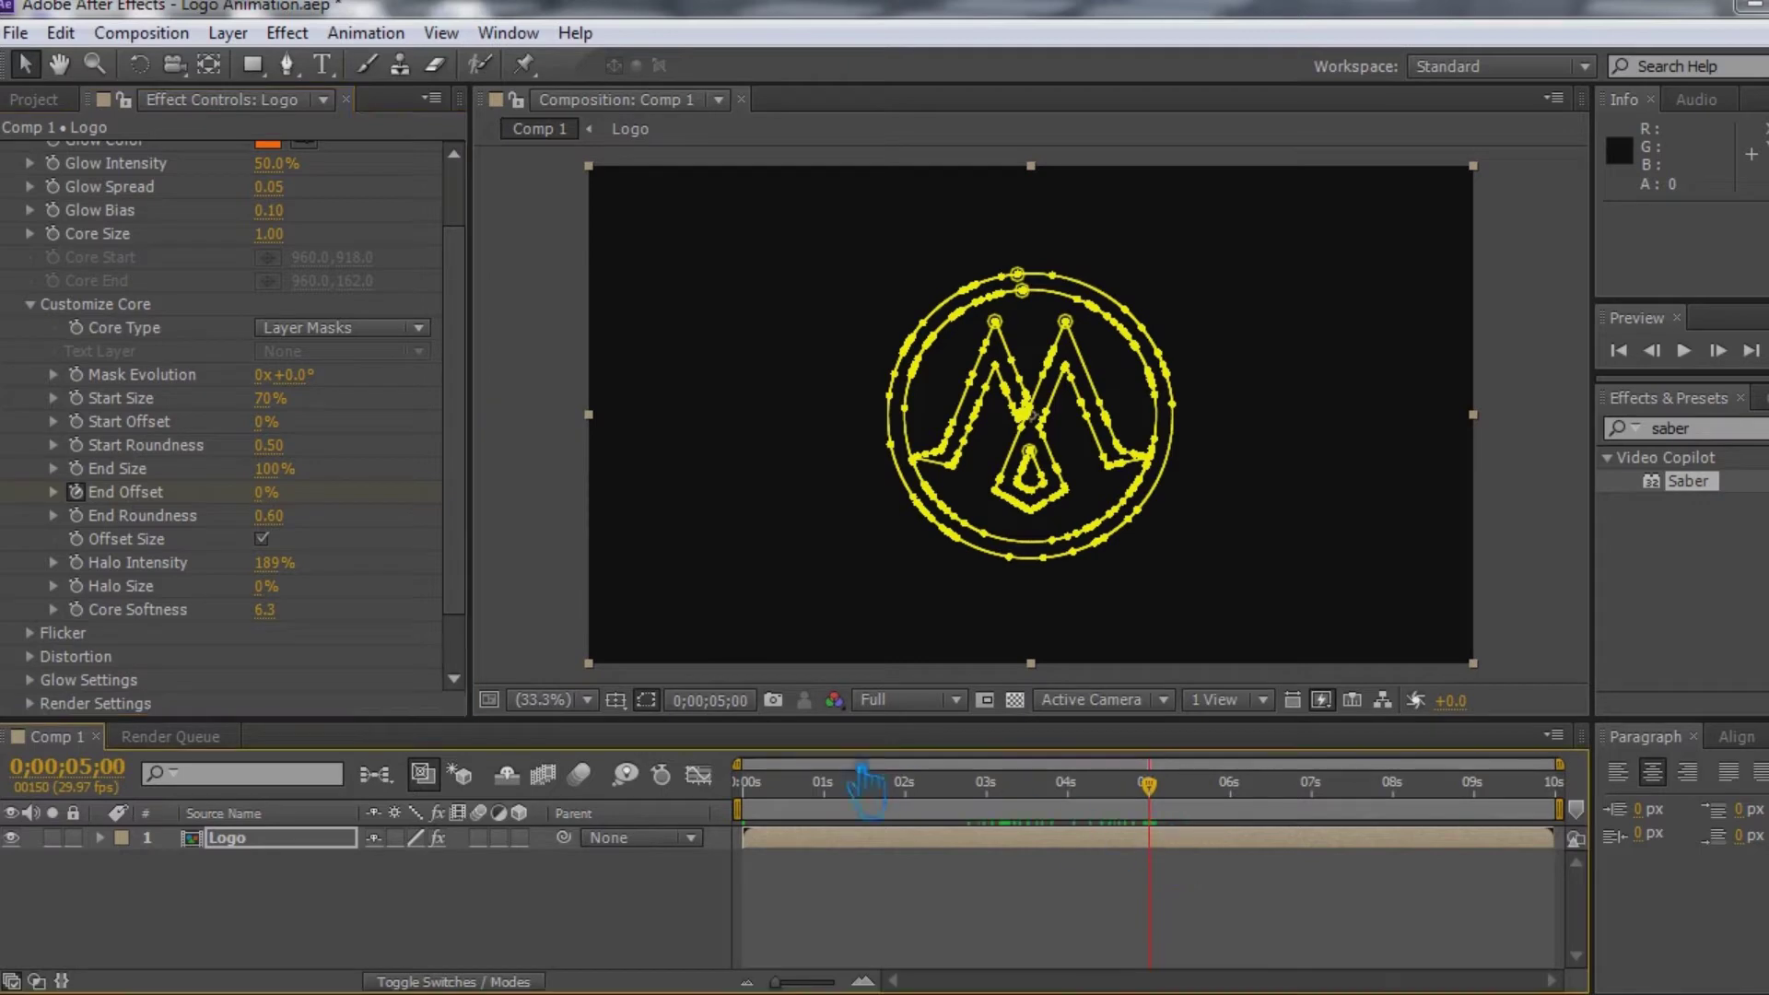
pyautogui.click(267, 492)
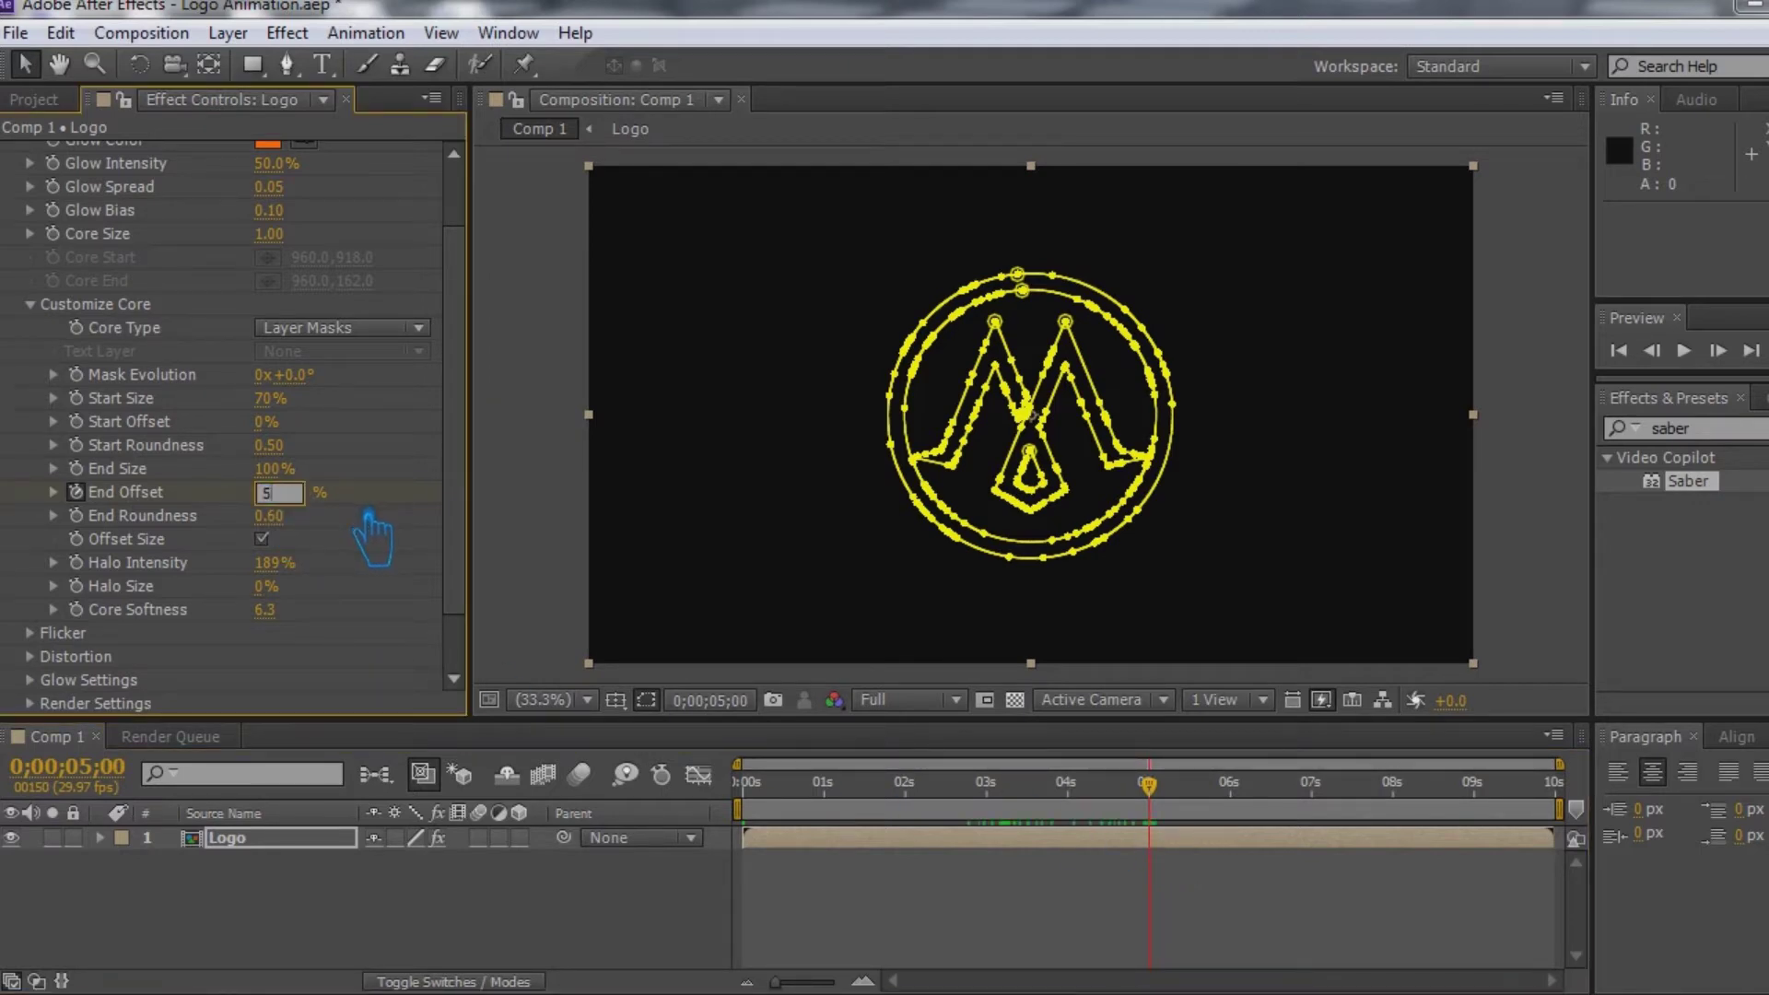
pyautogui.write('50')
pyautogui.press('Return')
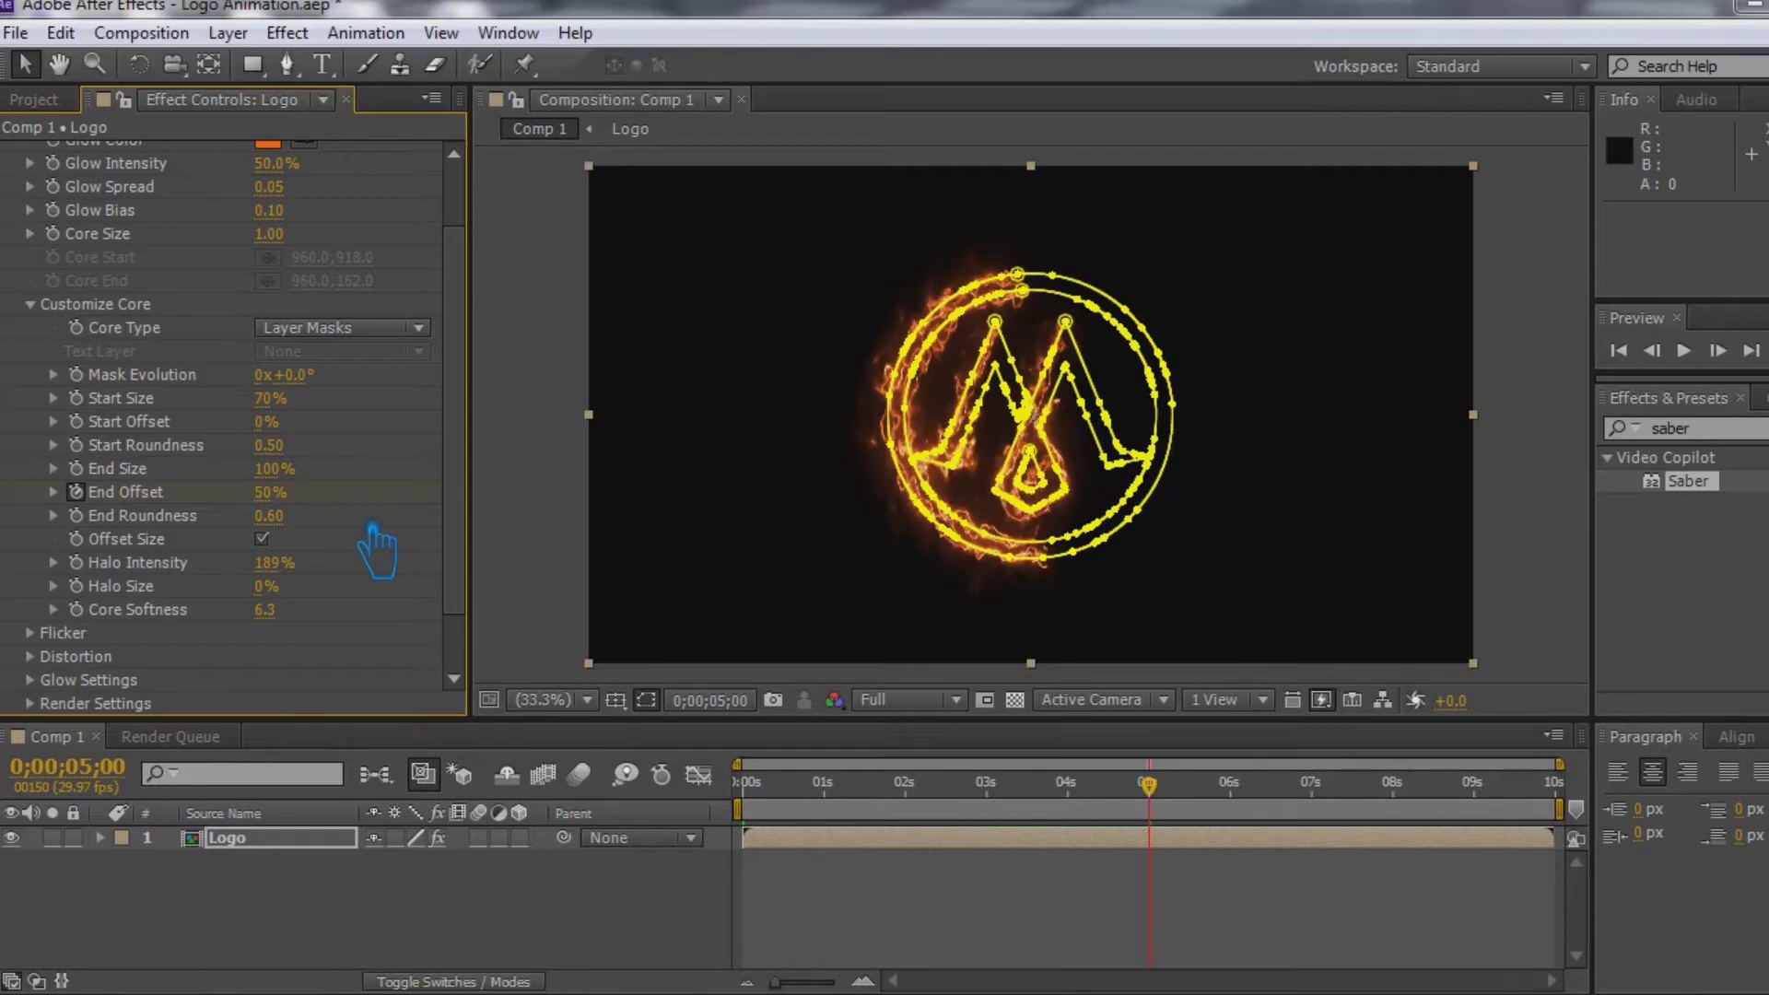
pyautogui.click(535, 929)
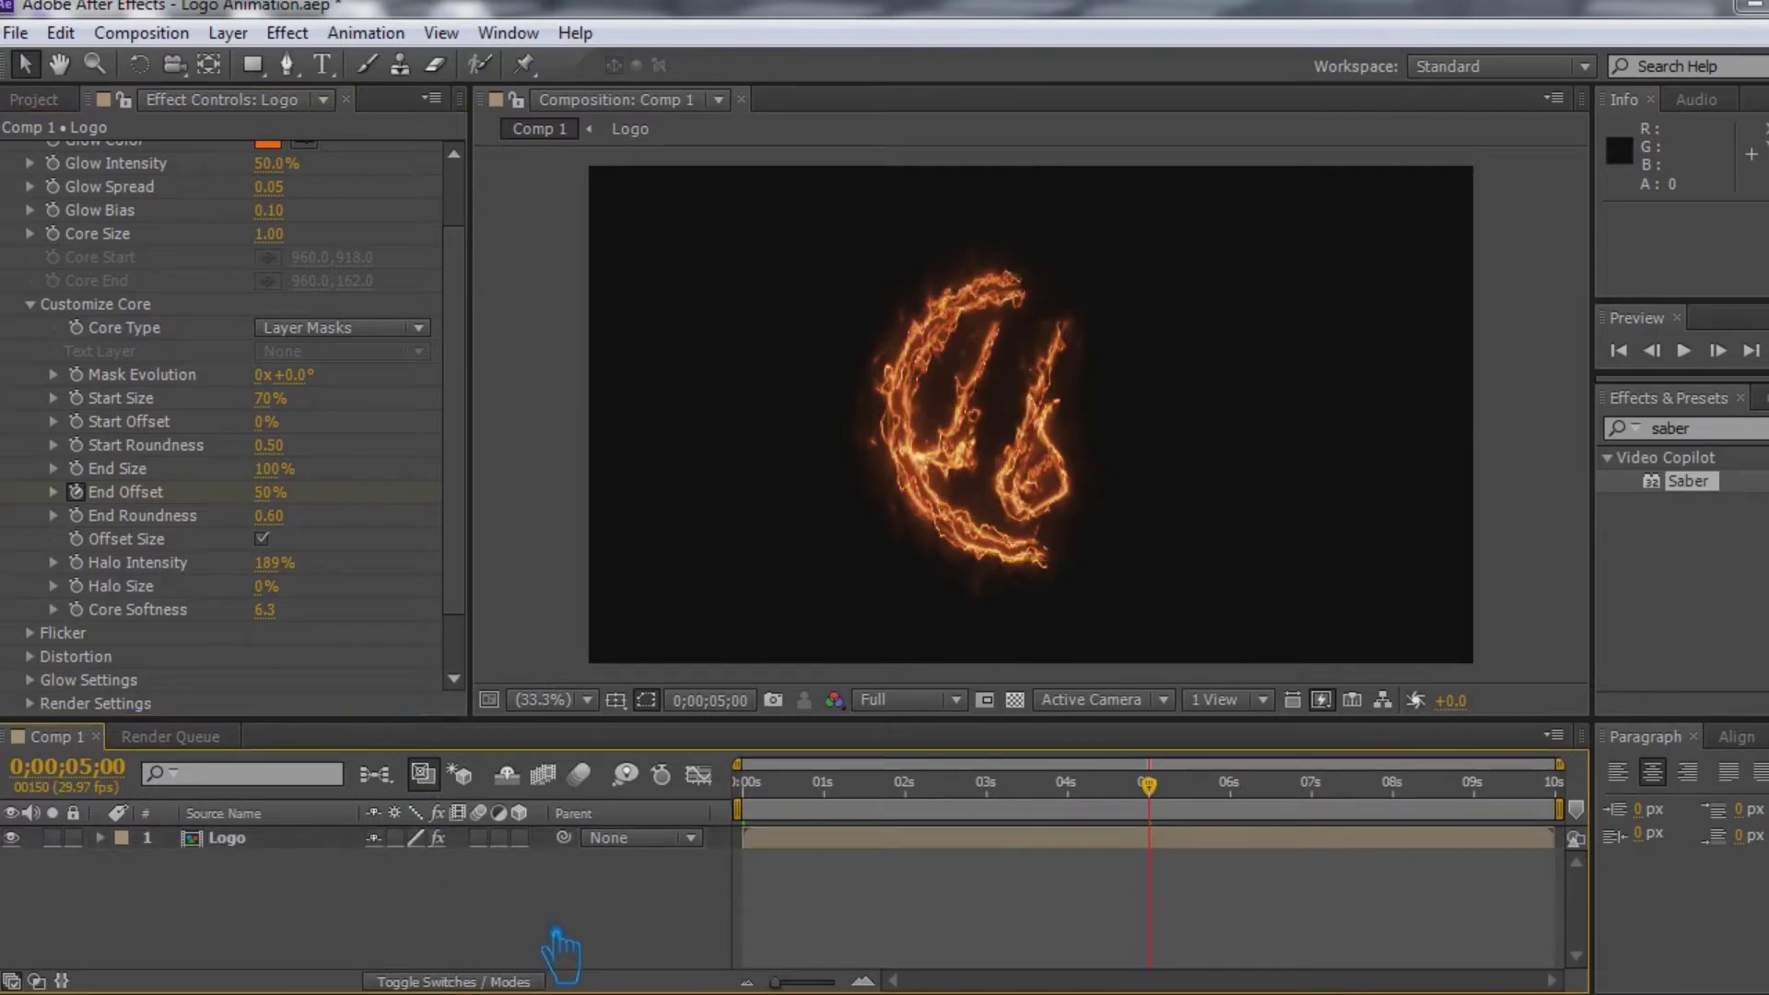
# - Duplicate the Logo layer in the composition
pyautogui.click(274, 841)
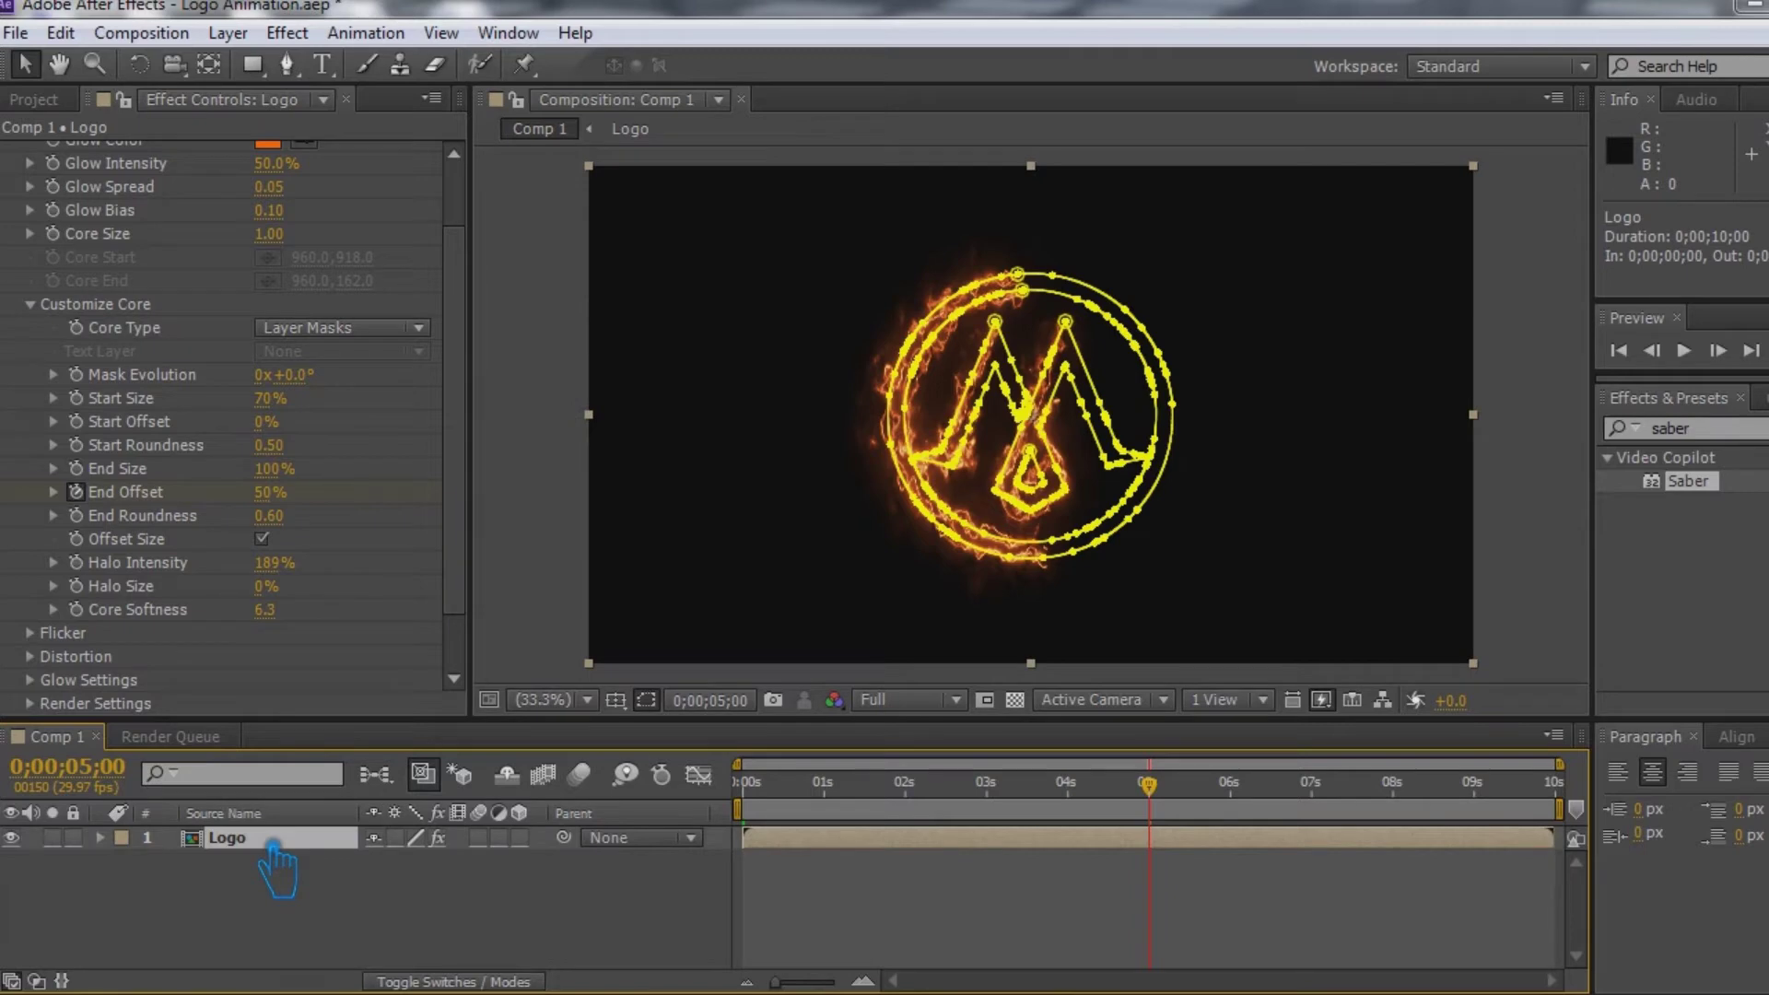
pyautogui.hotkey('ctrl', 'd')
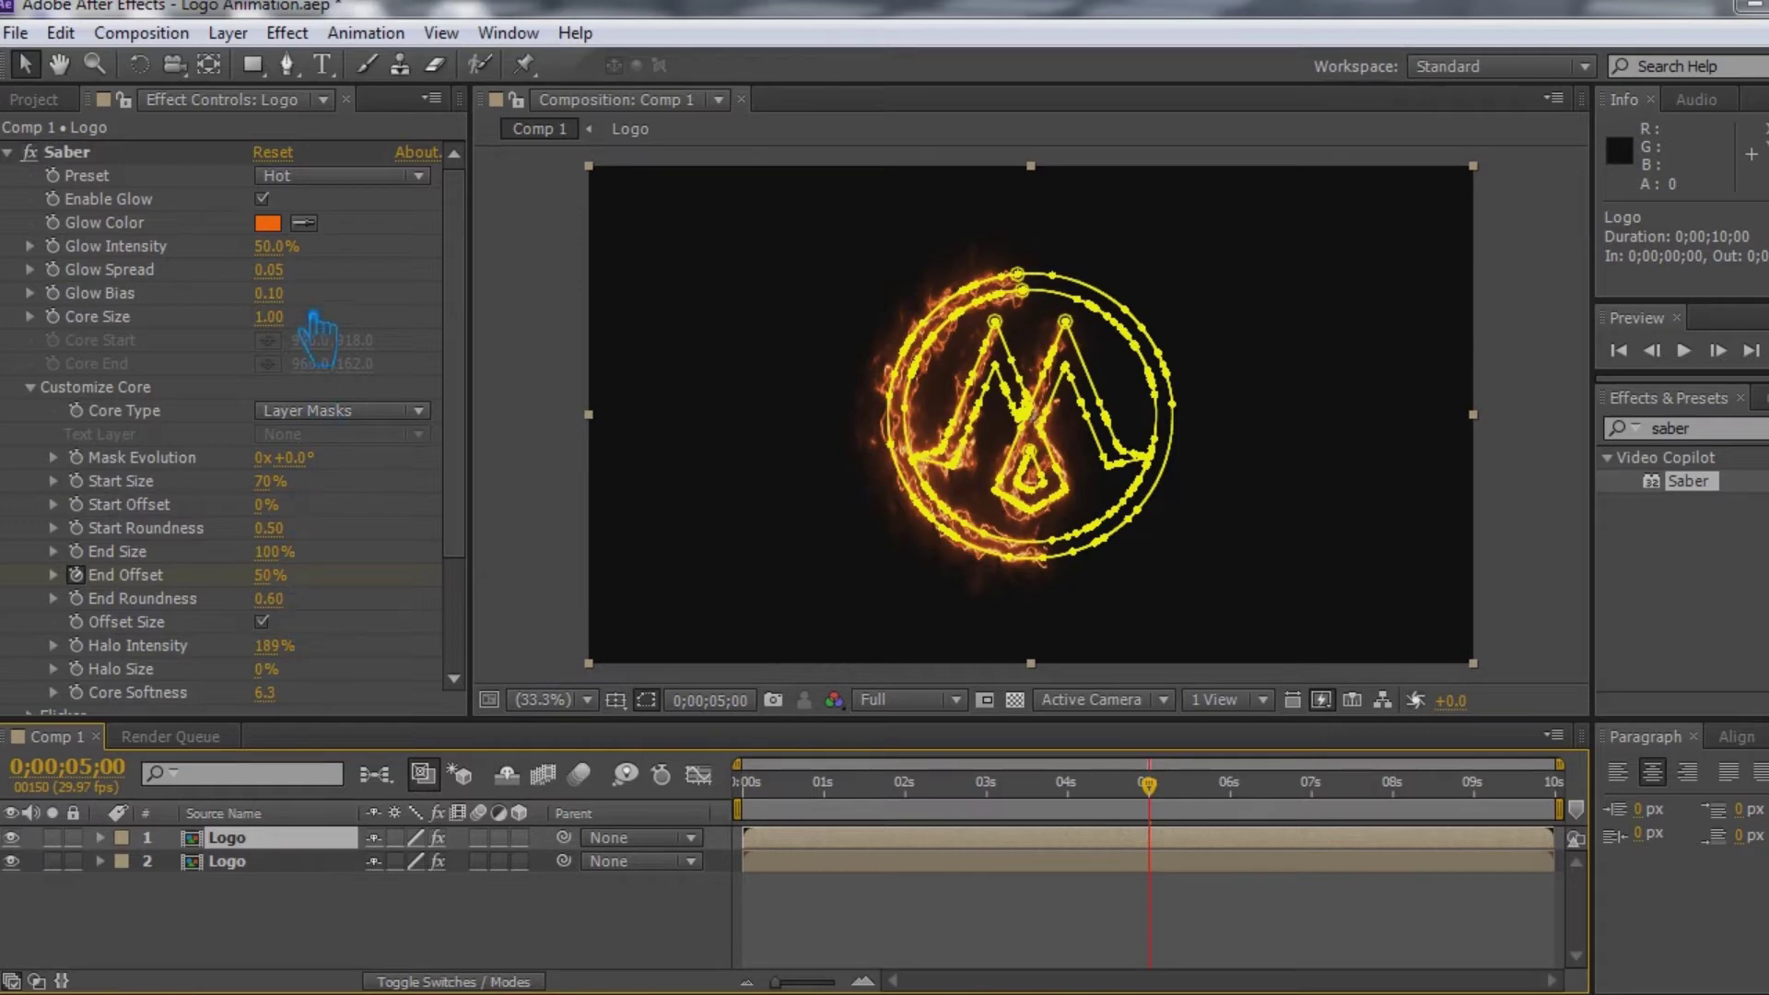
# - Try an End Offset of 0% at 0;00;05;00 on the duplicated Logo layer, and undo the change
pyautogui.click(270, 575)
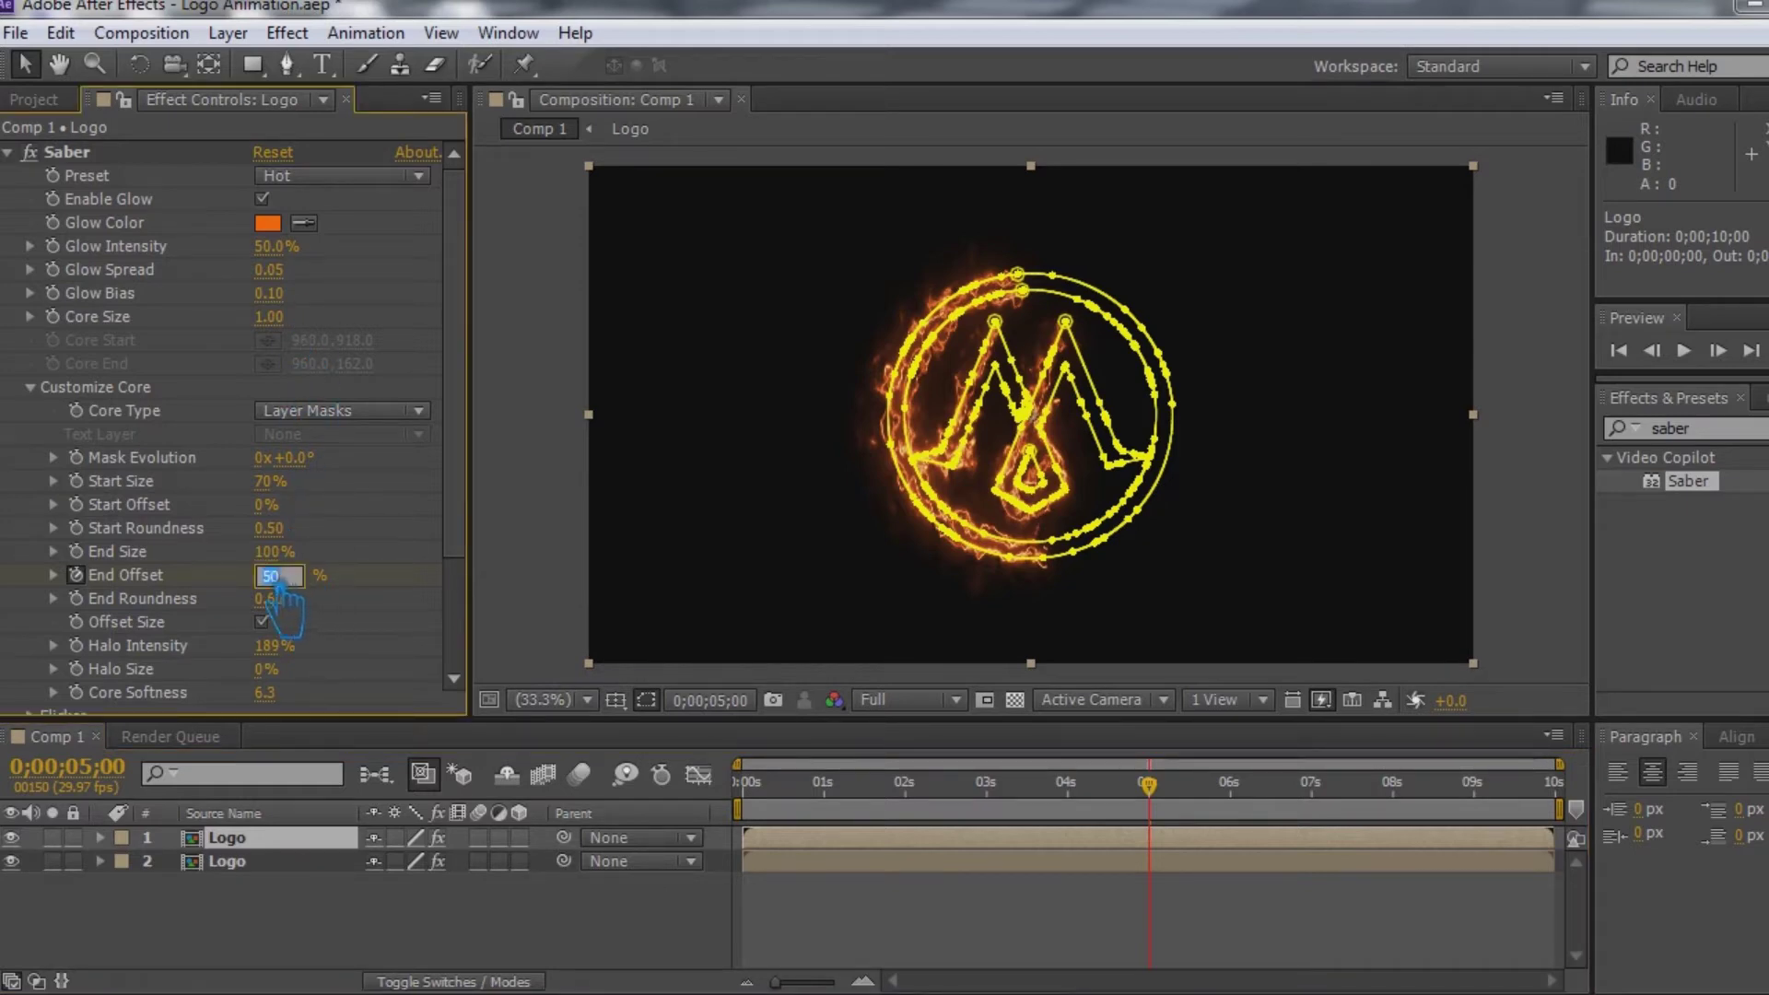
pyautogui.write('0')
pyautogui.press('Return')
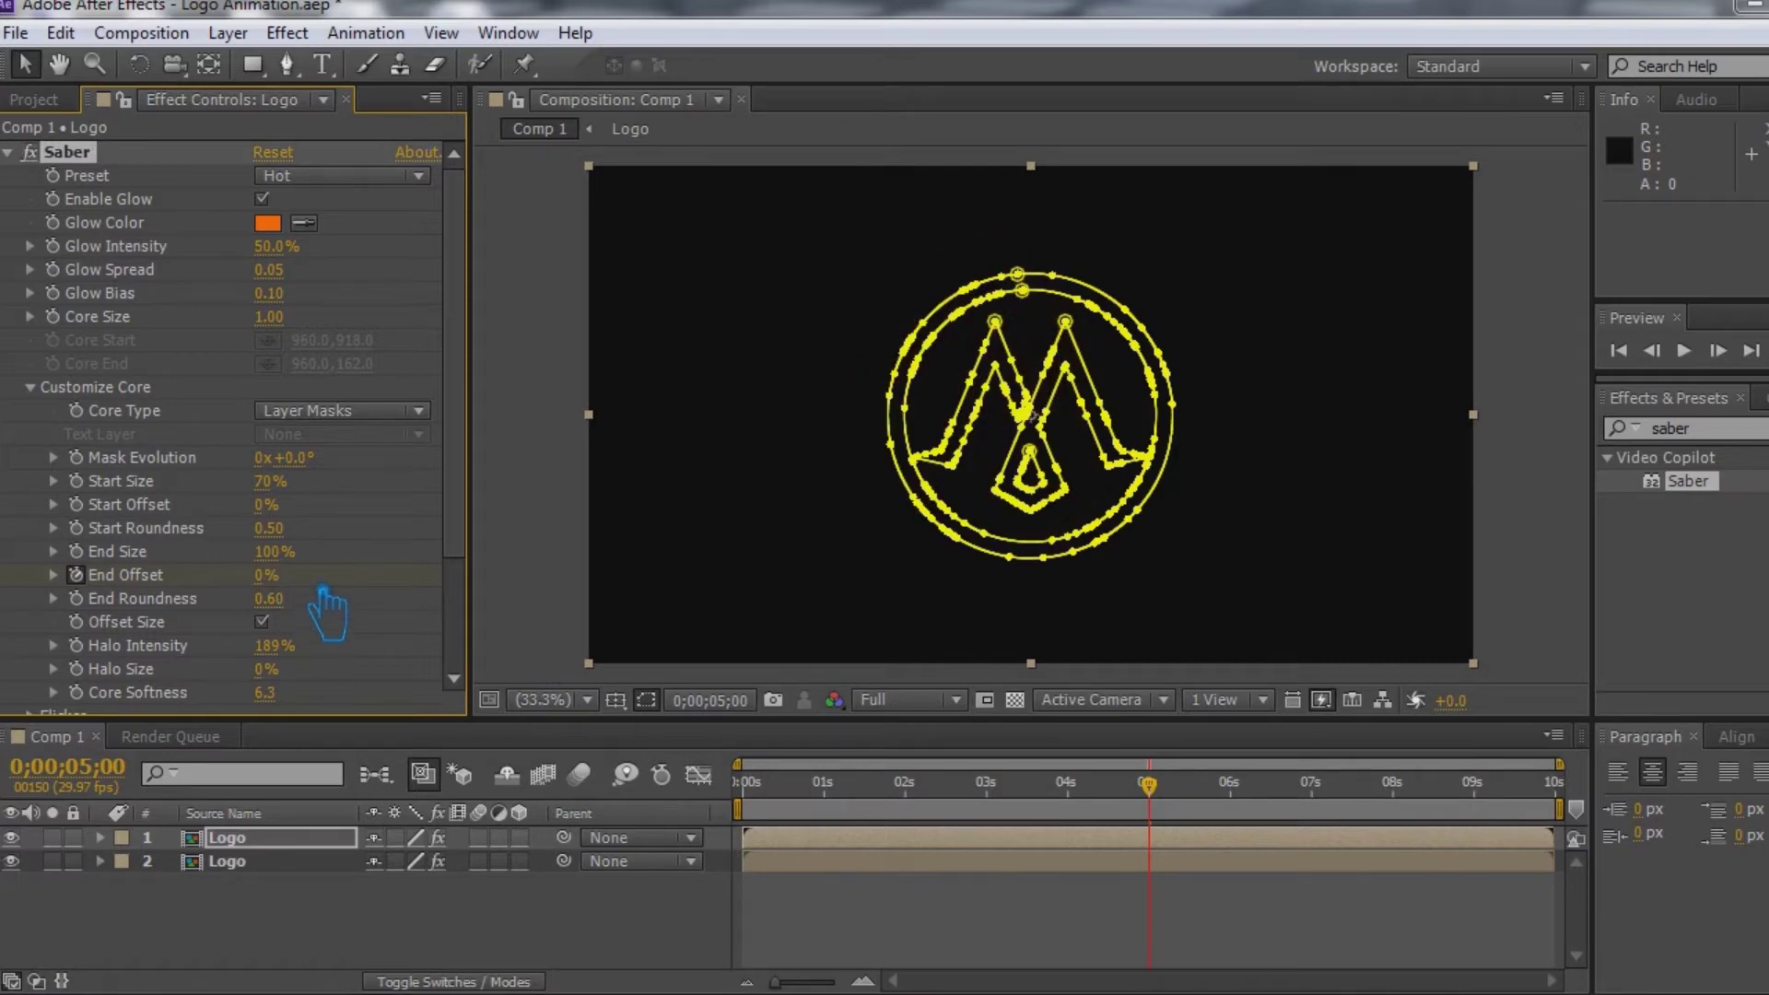
pyautogui.hotkey('ctrl', 'z')
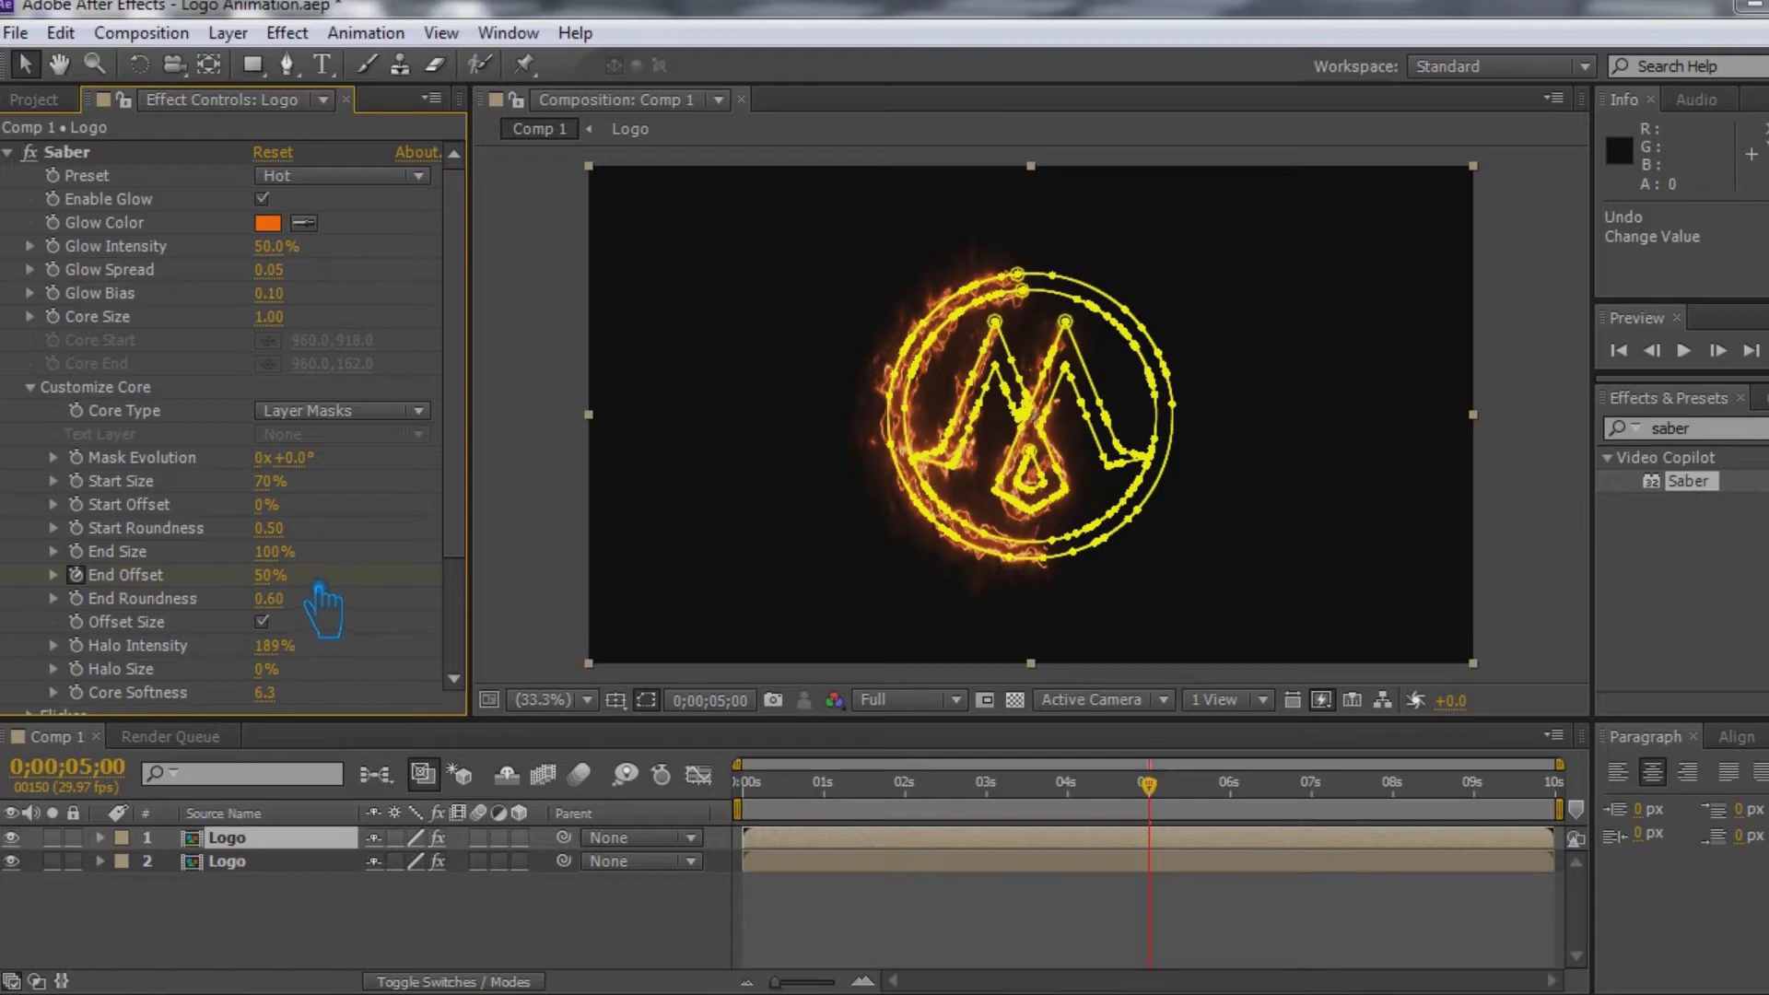
# - Change the duplicated Logo layer's Saber glow color to yellow-green A8FF00
pyautogui.scroll(-5, 415, 612)
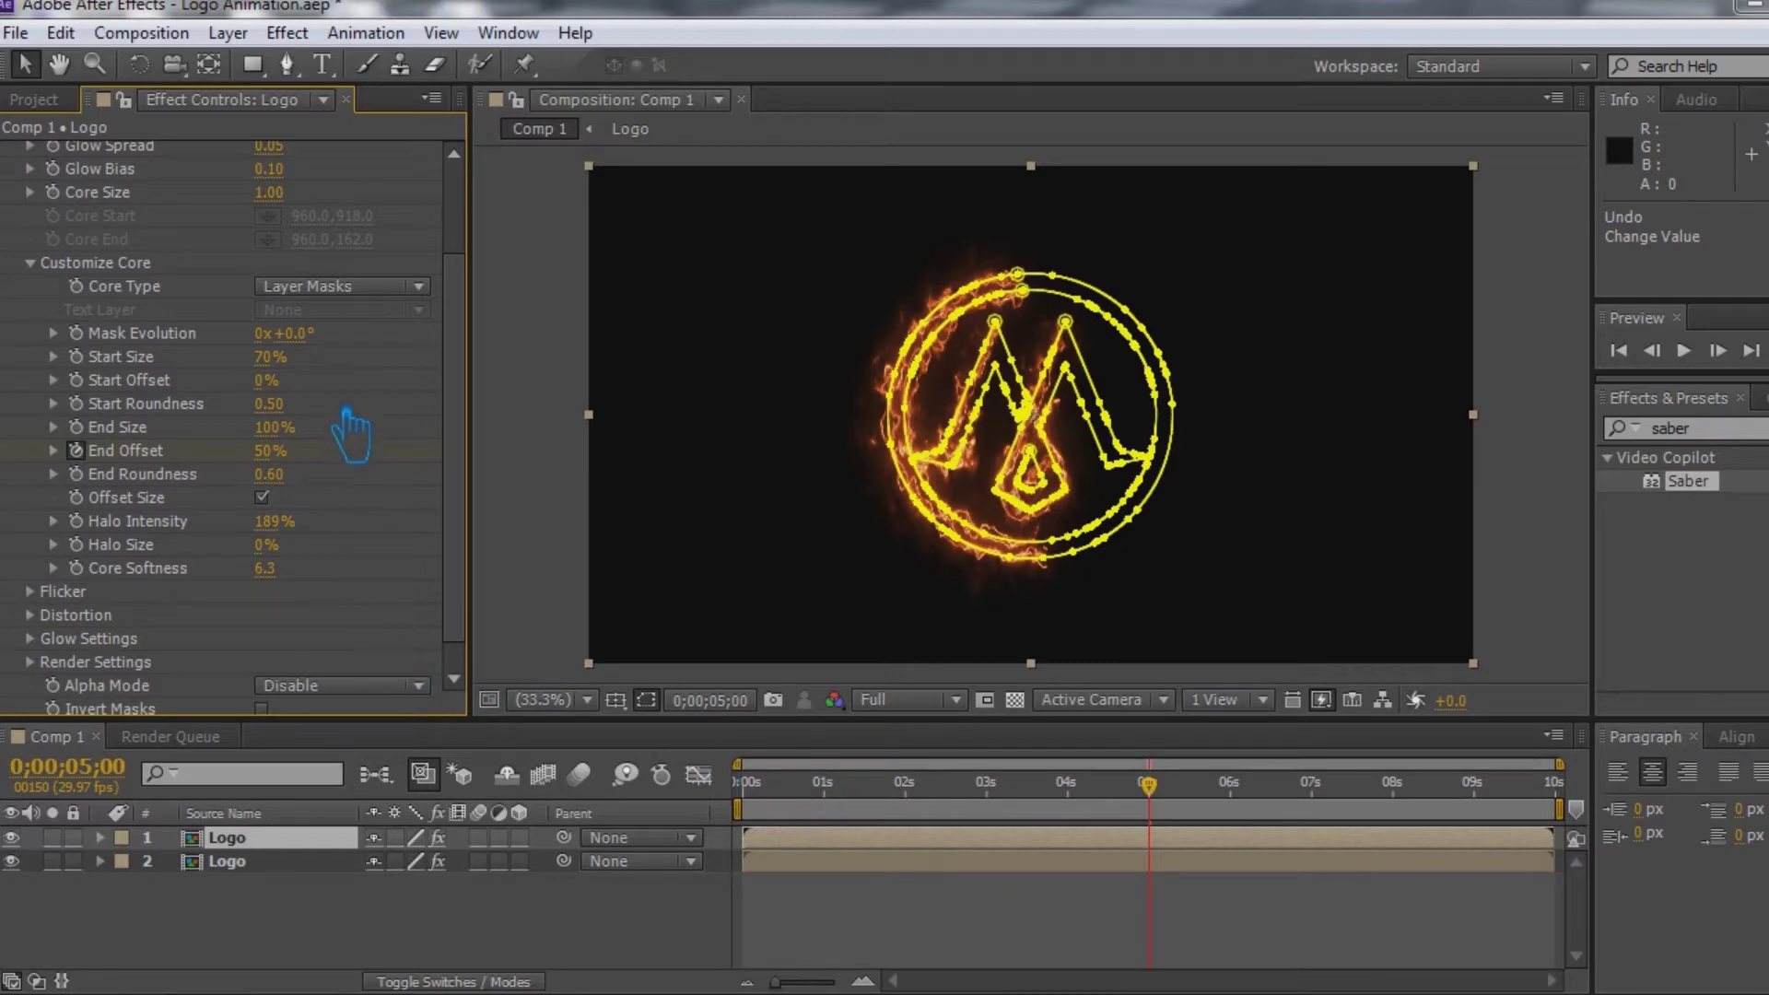
pyautogui.scroll(5, 343, 424)
pyautogui.click(268, 223)
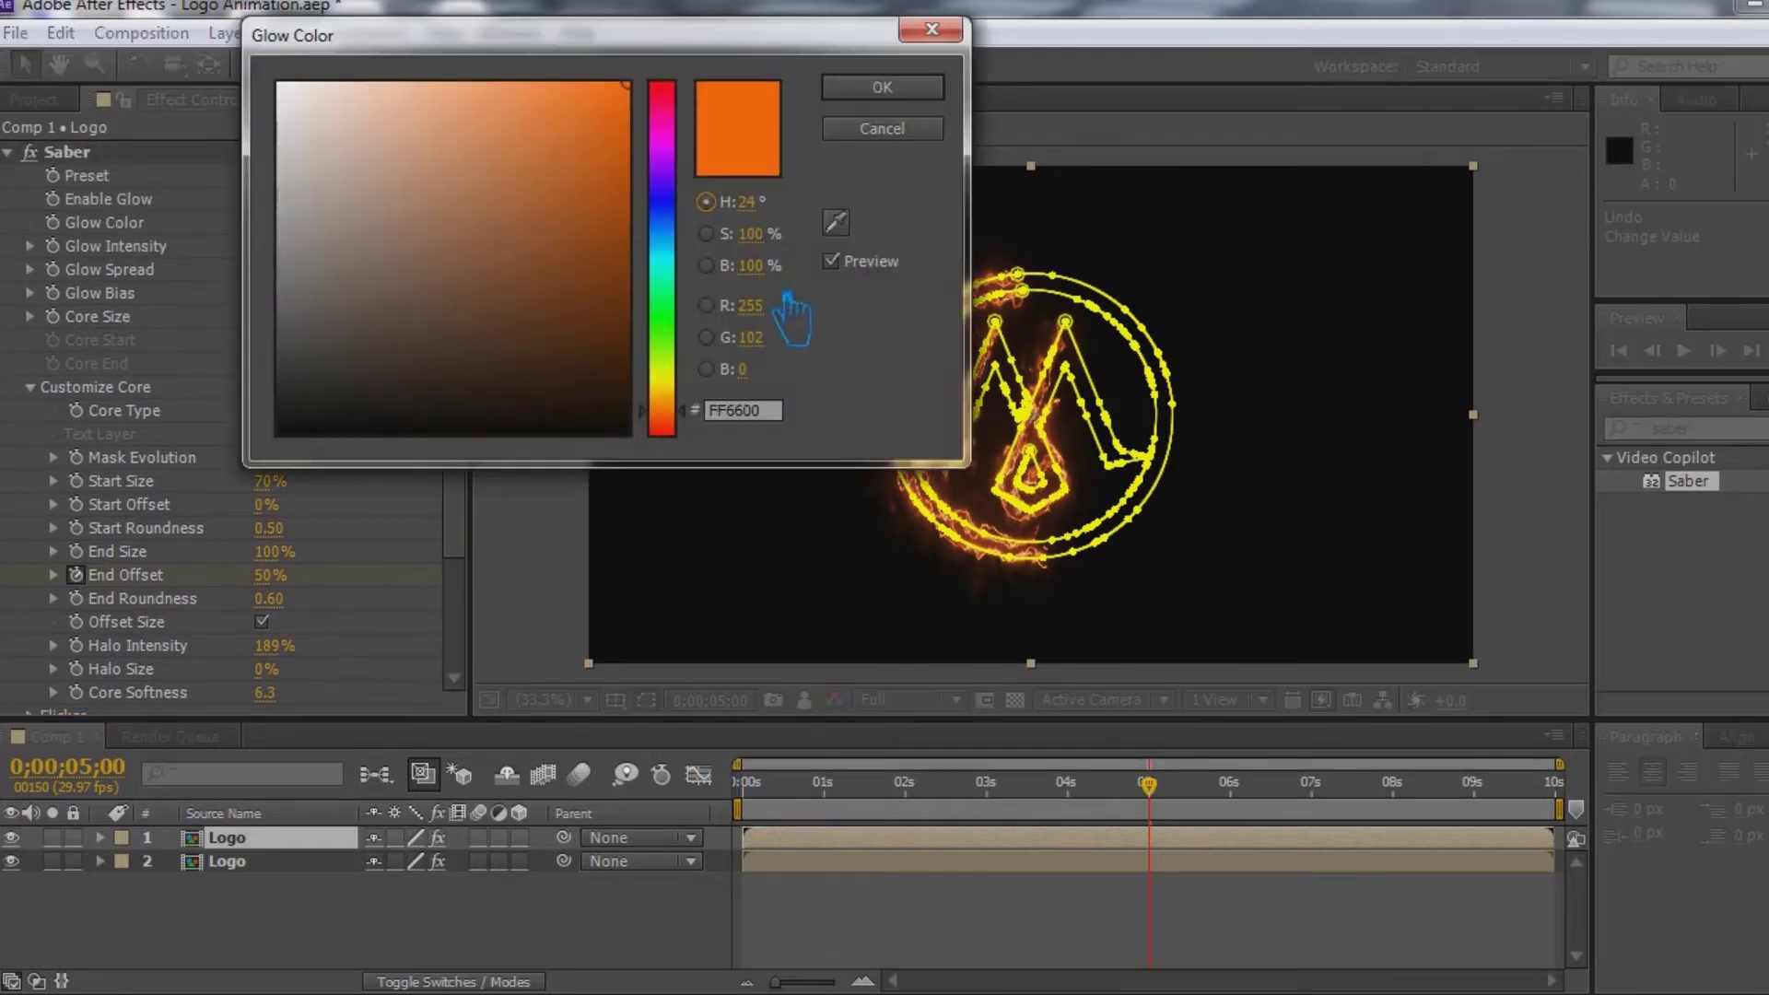
pyautogui.moveTo(687, 410); pyautogui.dragTo(689, 356)
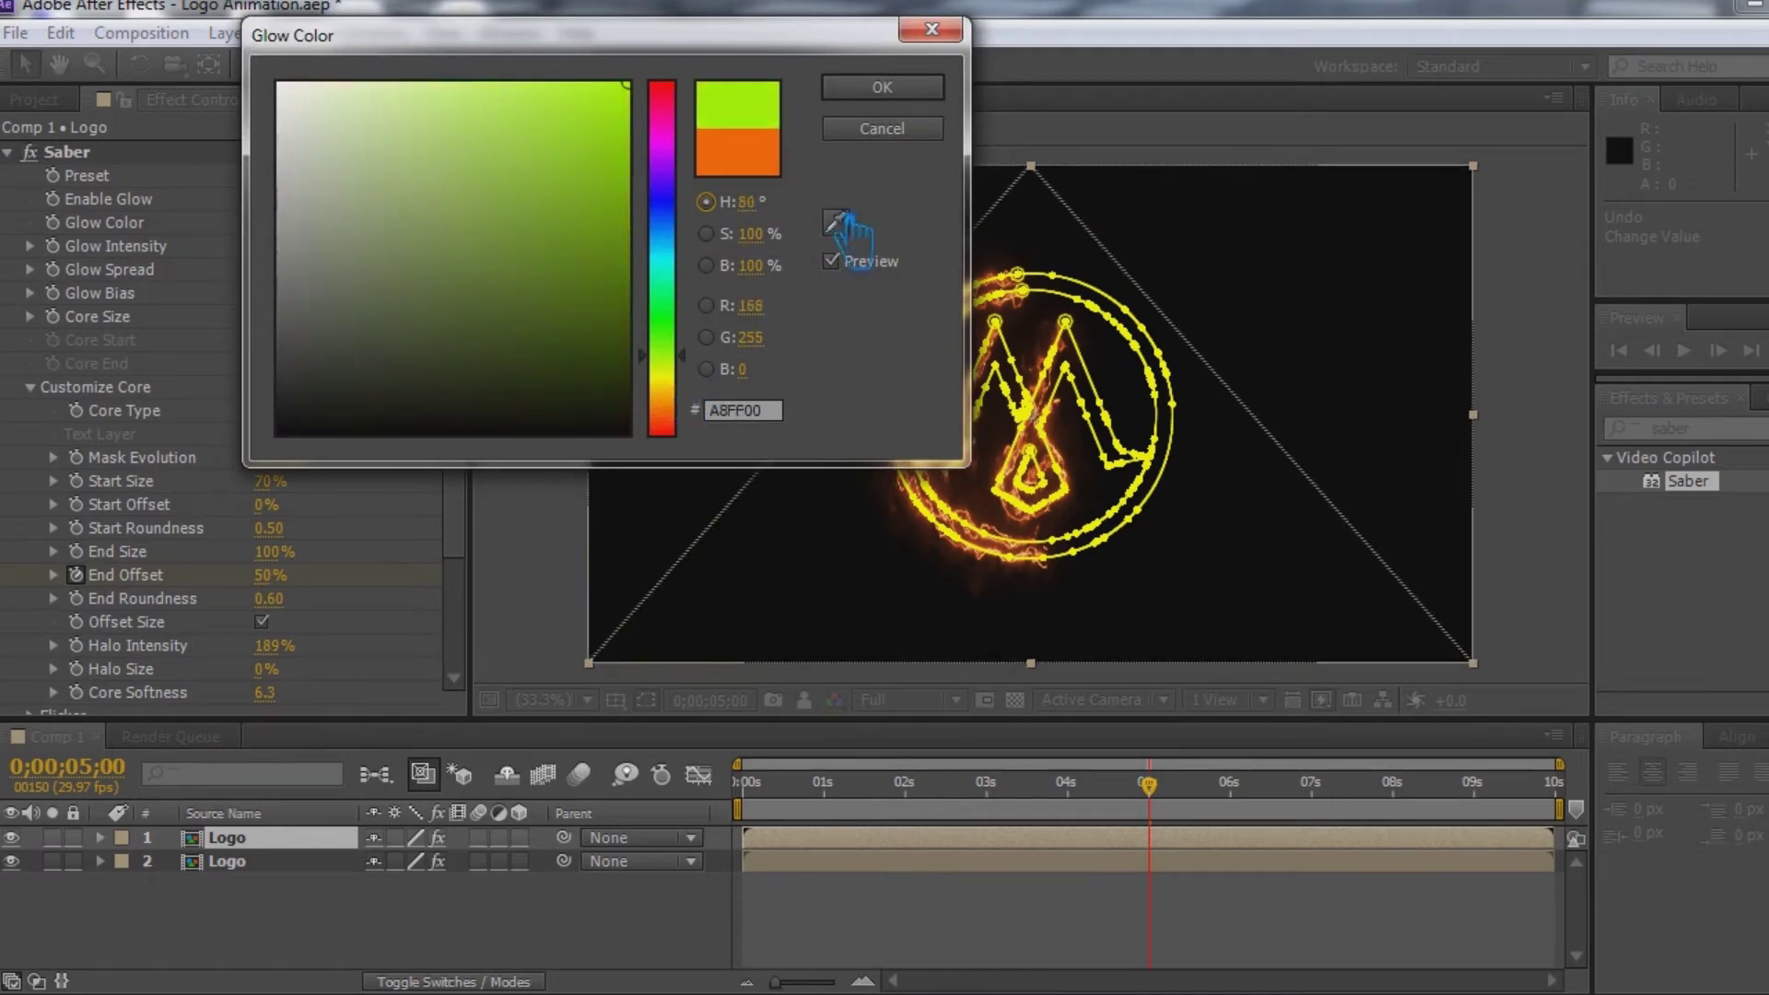
pyautogui.click(908, 95)
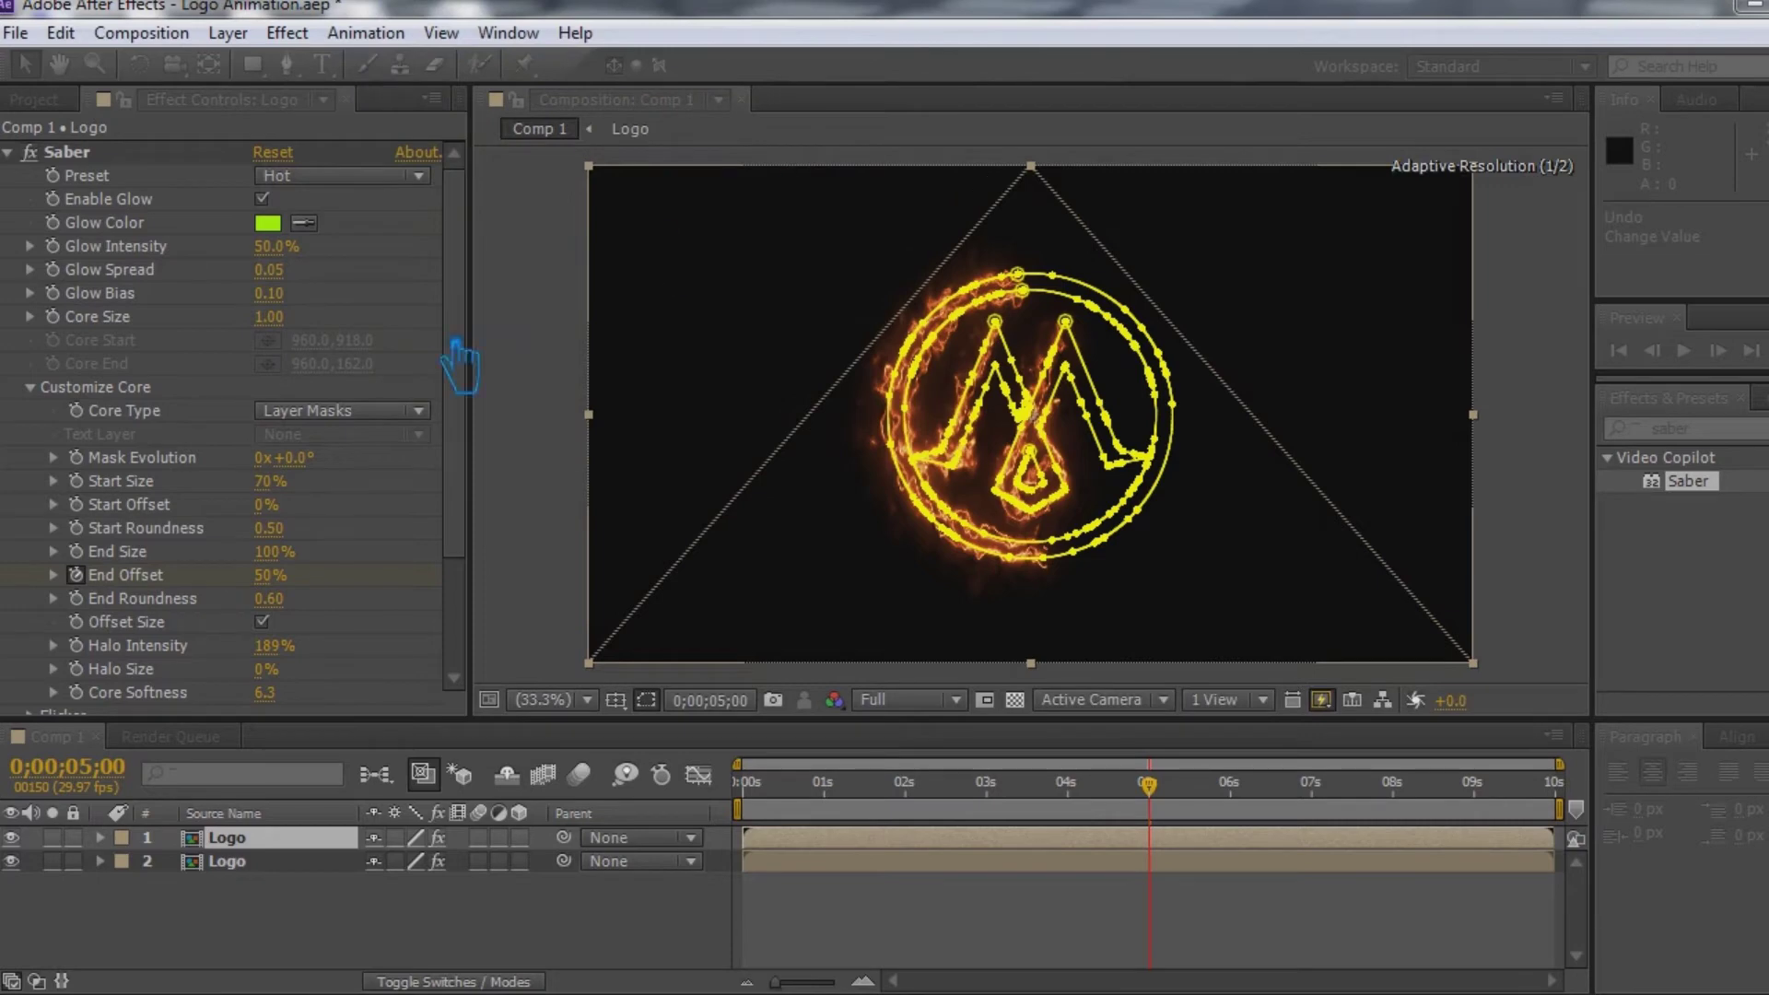
# - Set the duplicated Logo layer's Saber glow color to amber yellow FFC000
pyautogui.click(268, 223)
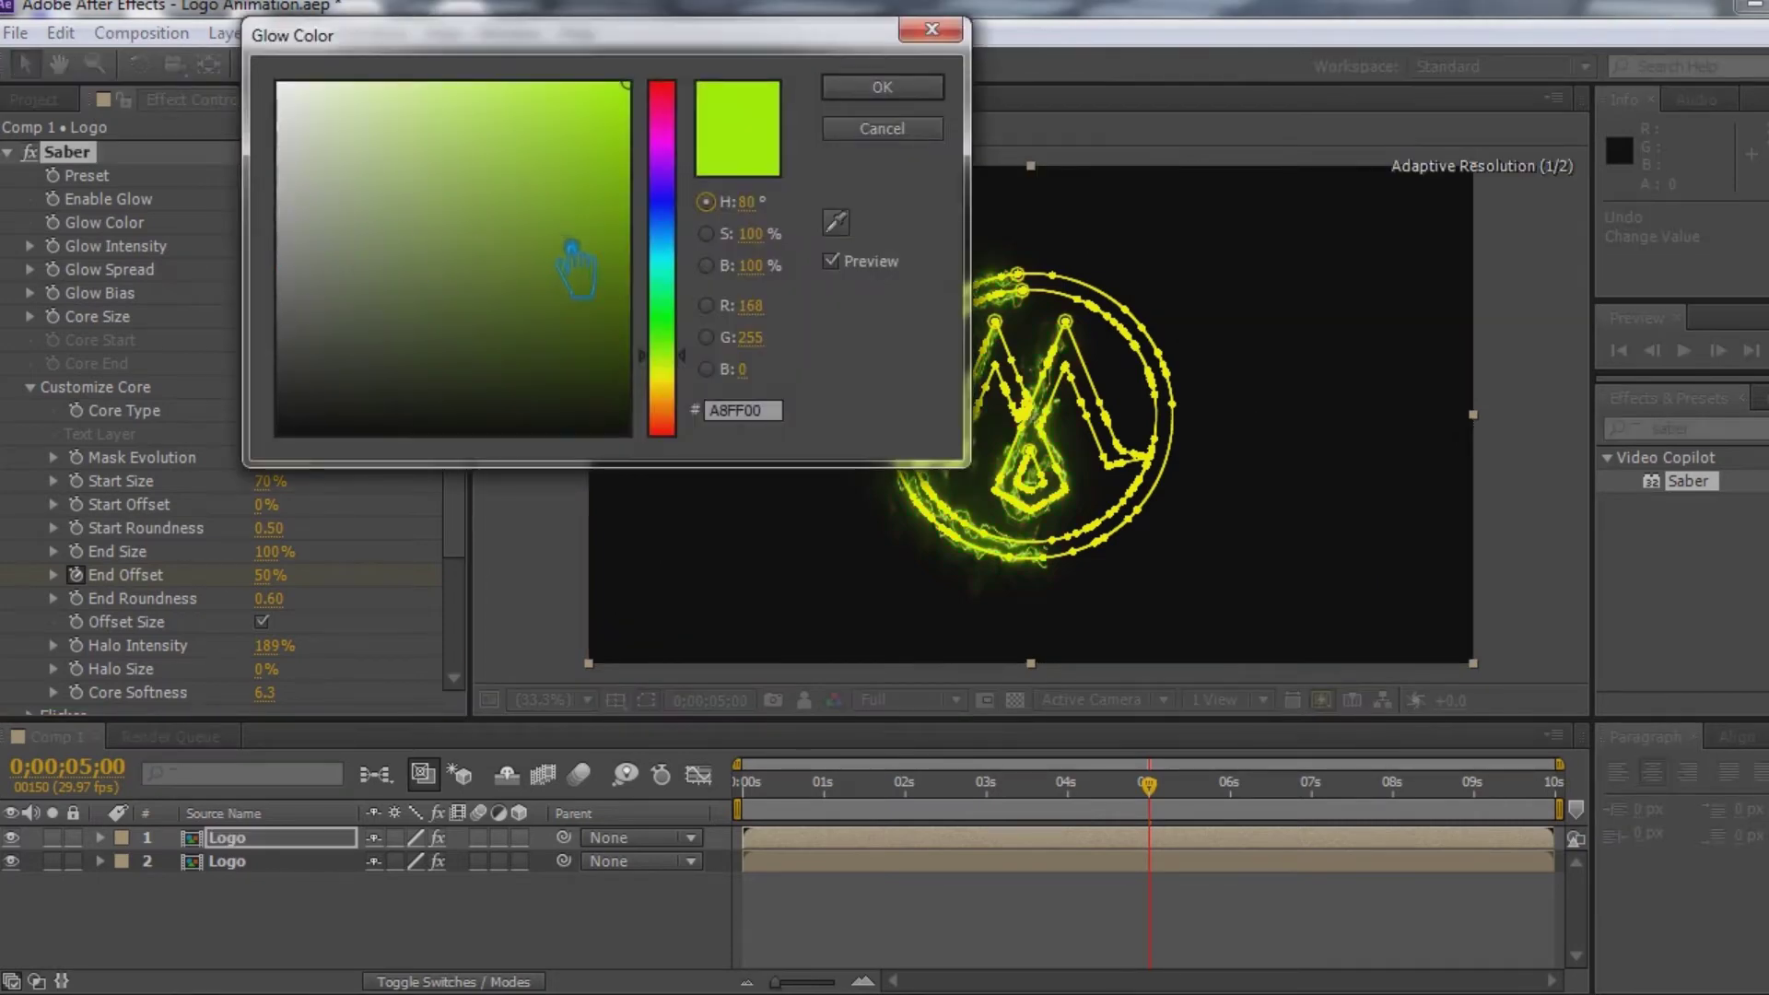
pyautogui.moveTo(664, 334); pyautogui.dragTo(693, 424)
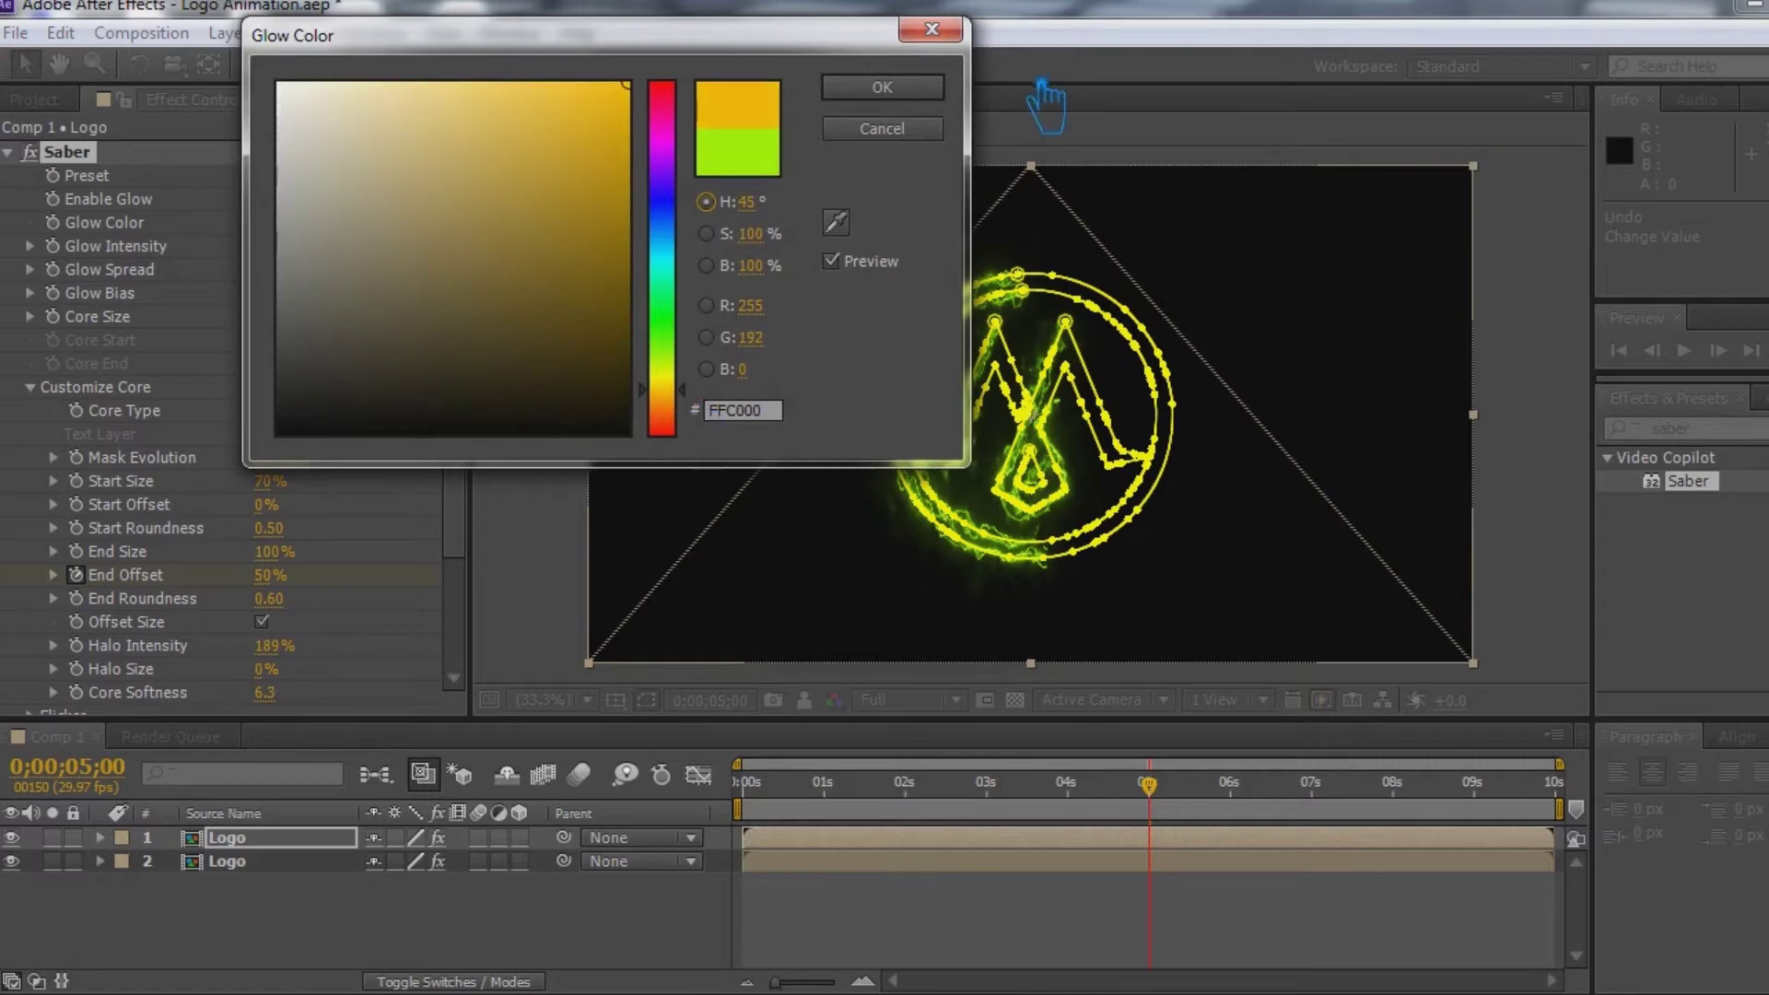
pyautogui.click(936, 89)
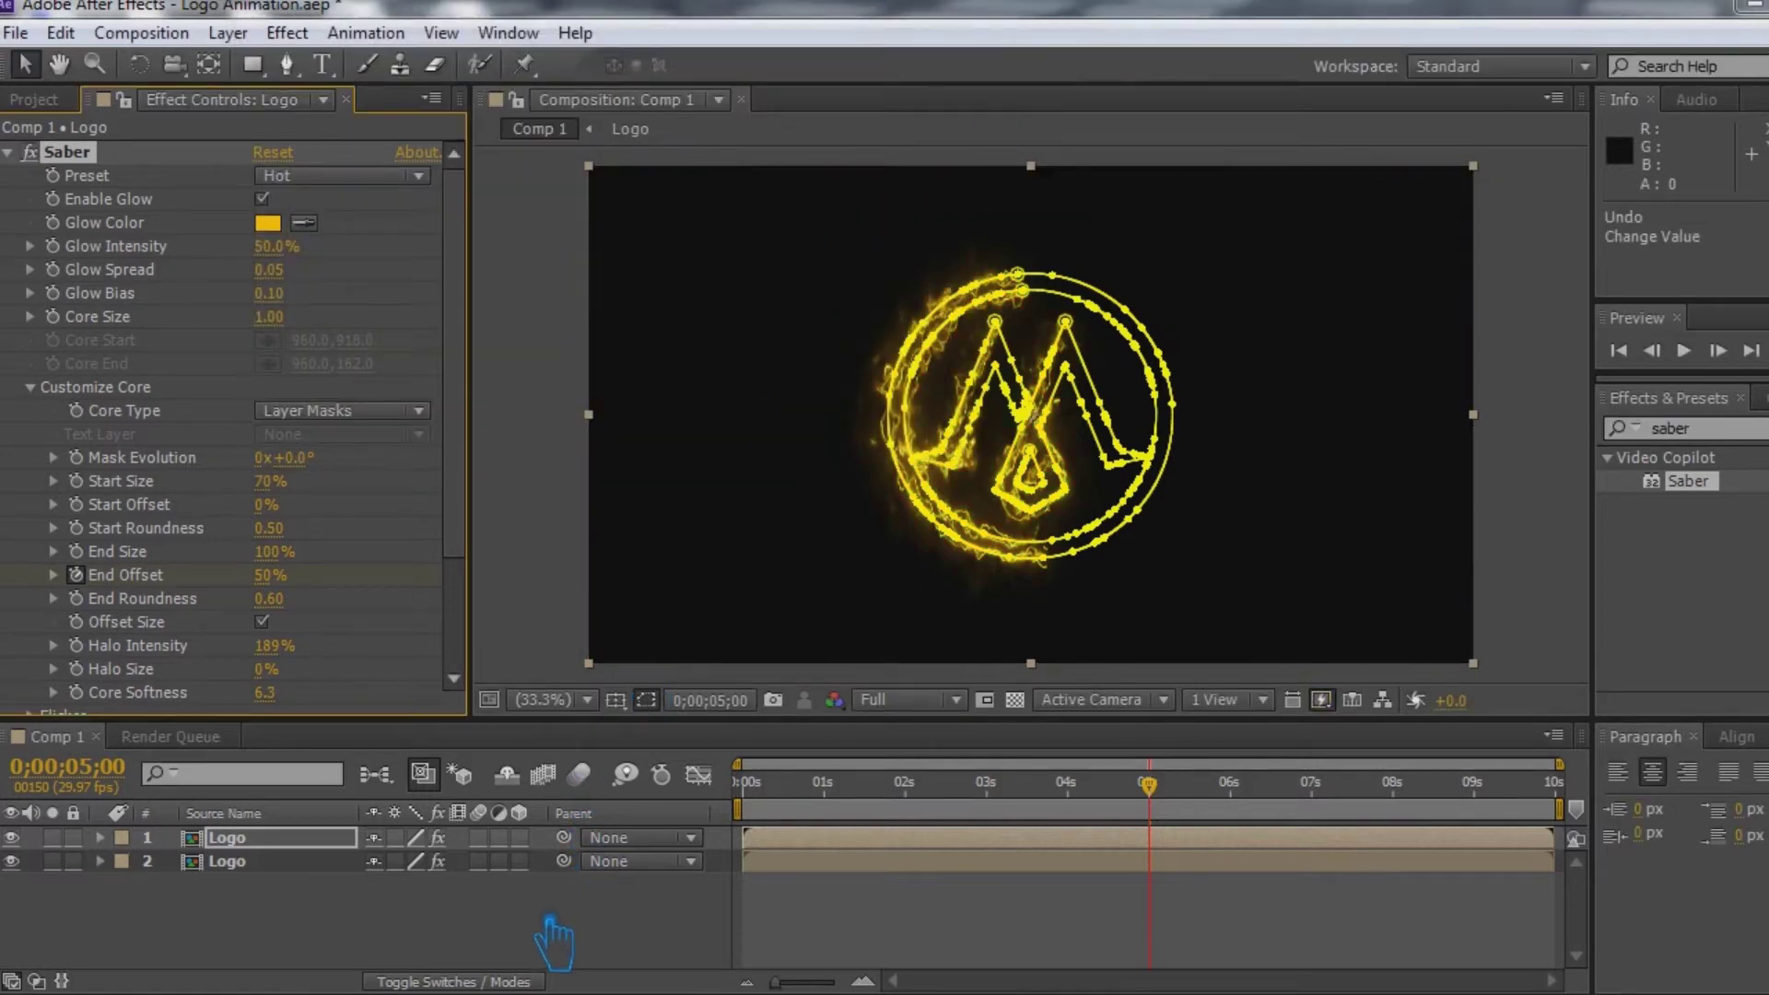
pyautogui.click(504, 940)
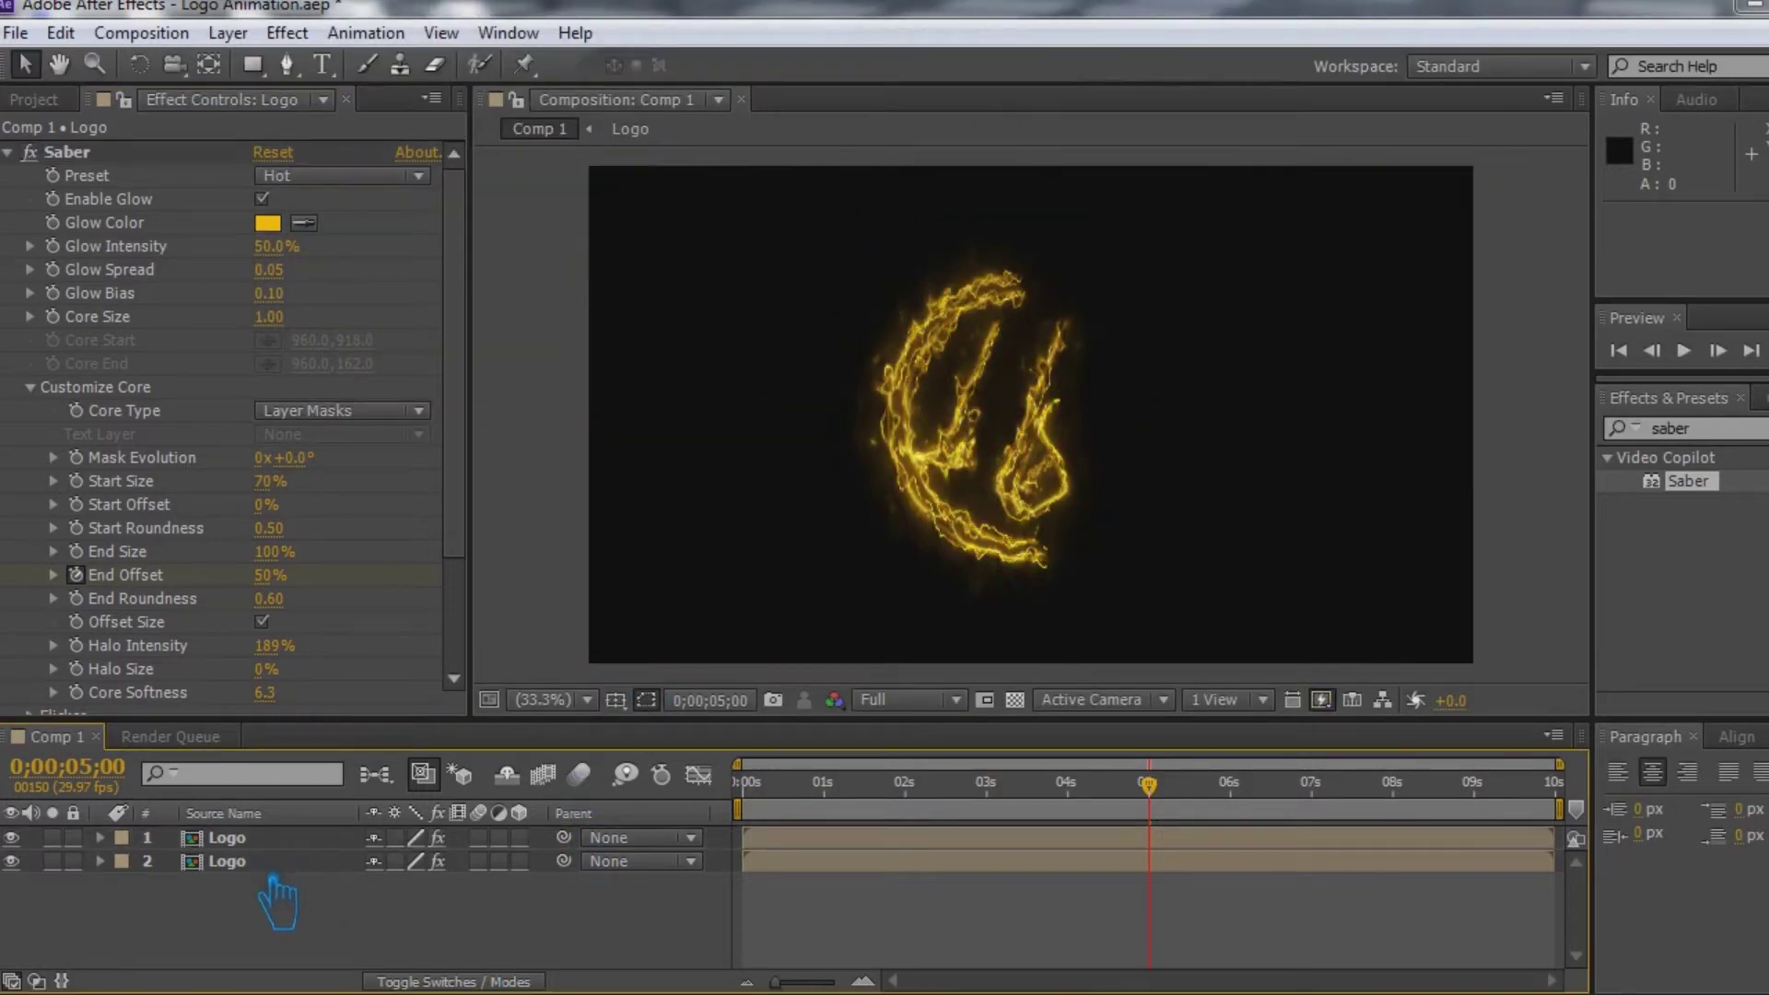
# - Move the yellow Logo layer below the orange one and set its Saber End Offset to 100% at 0;00;05;00
pyautogui.click(285, 841)
pyautogui.click(288, 862)
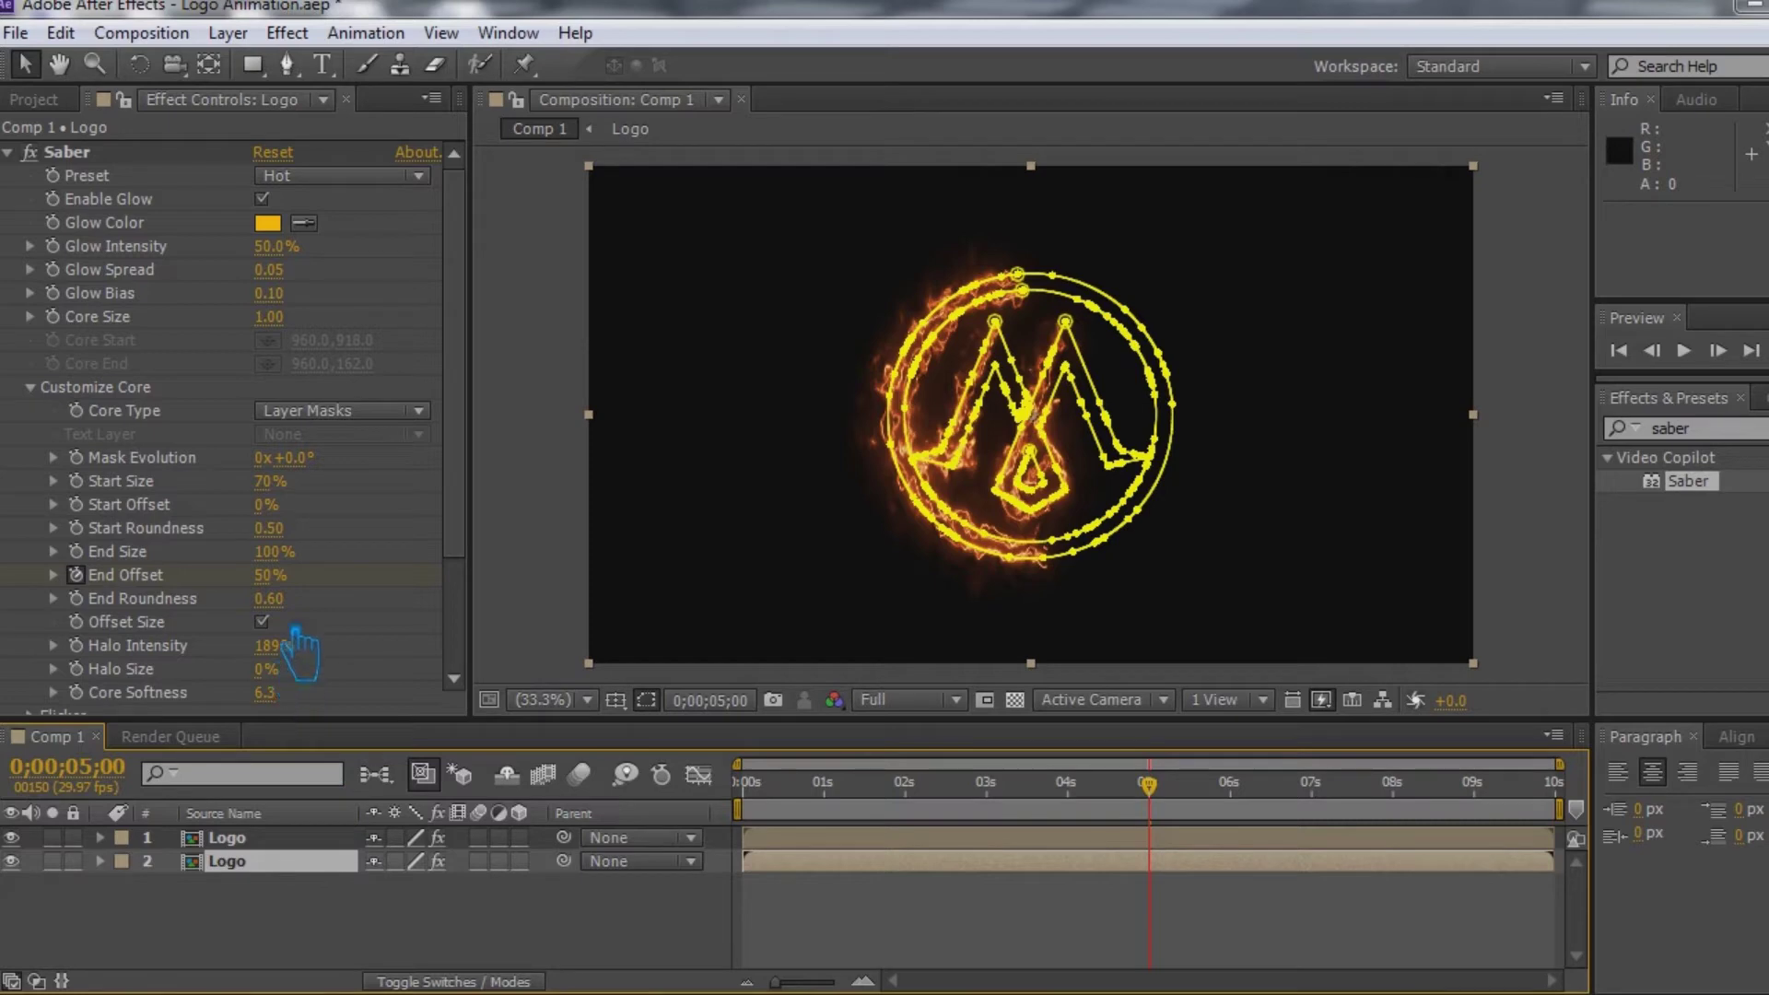
pyautogui.click(273, 577)
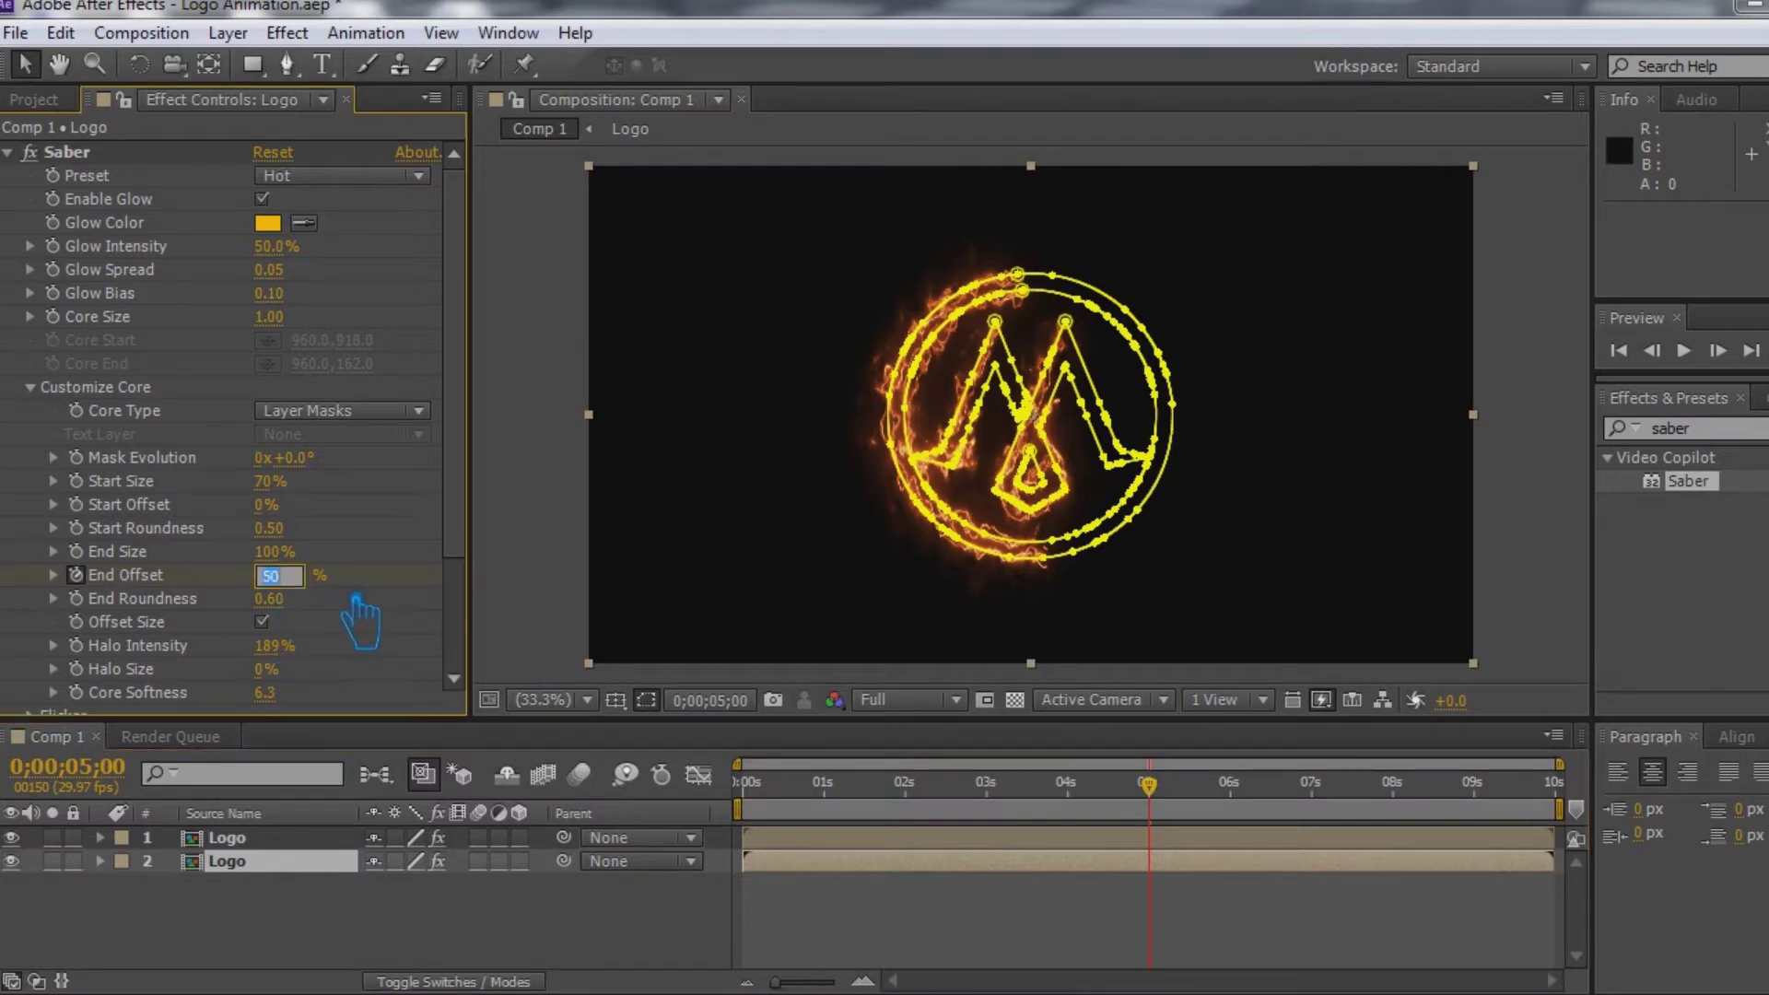
pyautogui.write('100')
pyautogui.press('Return')
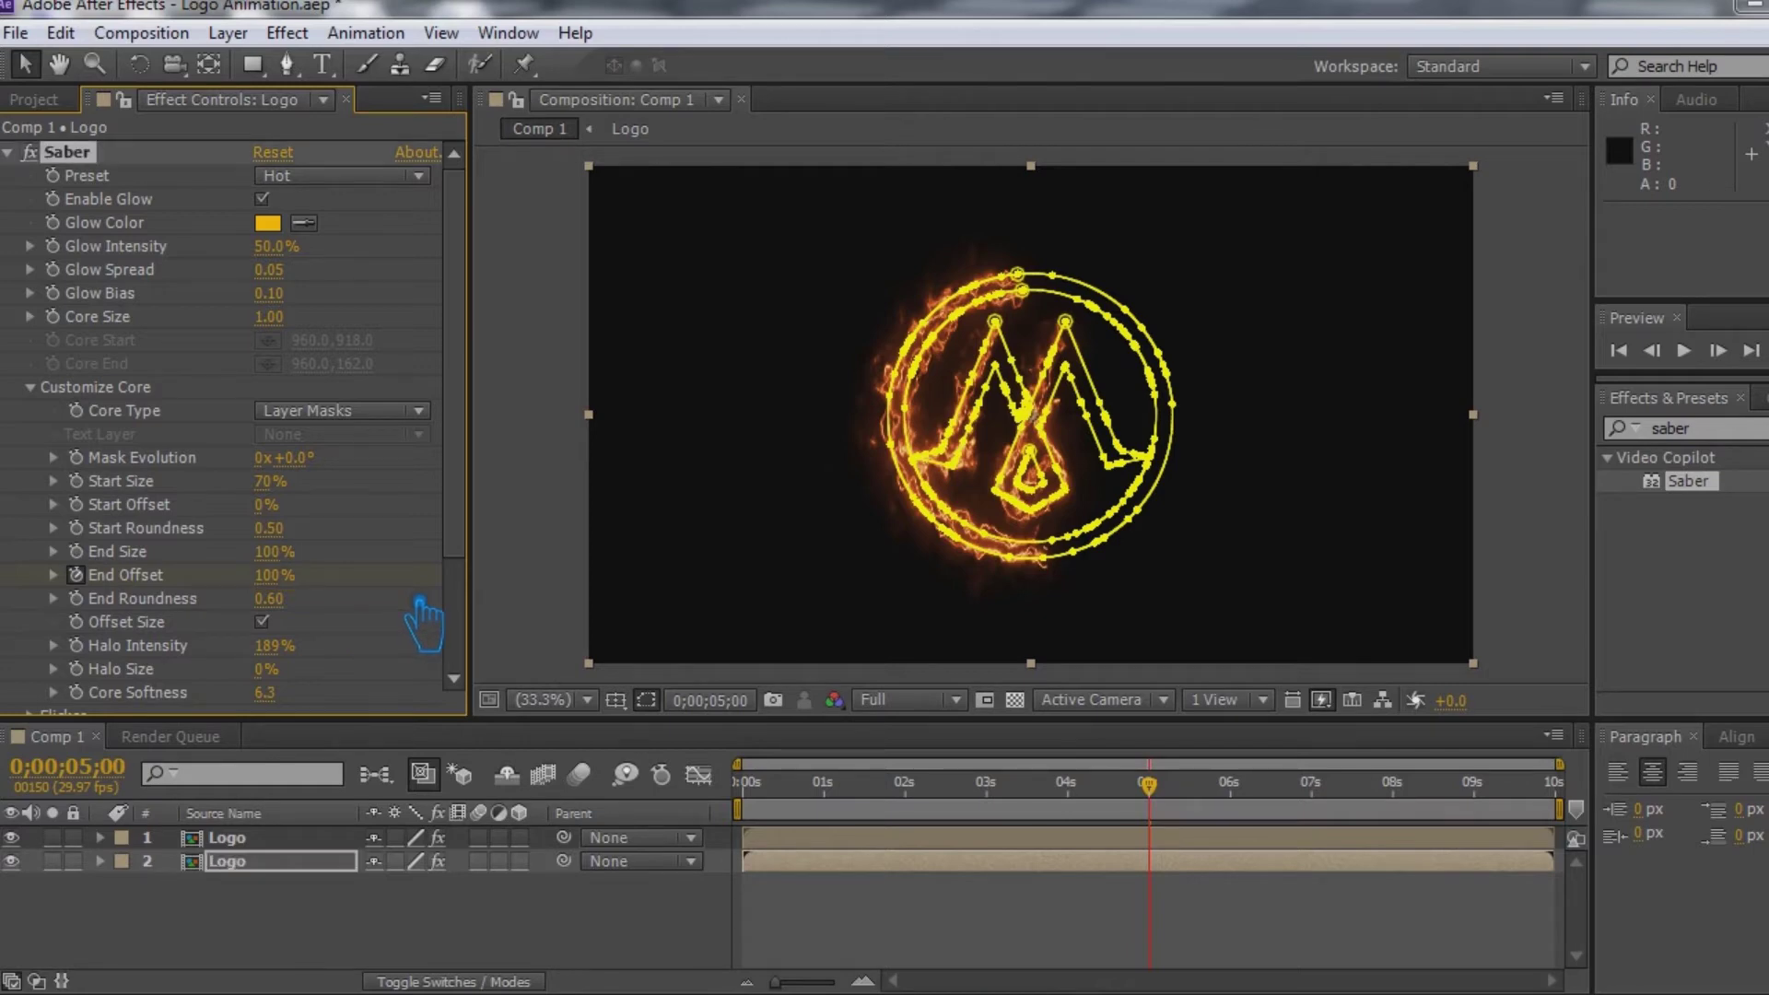
pyautogui.click(439, 936)
# - Set the lower Logo layer's Saber Composite Settings to Transparent in the render settings
pyautogui.click(269, 865)
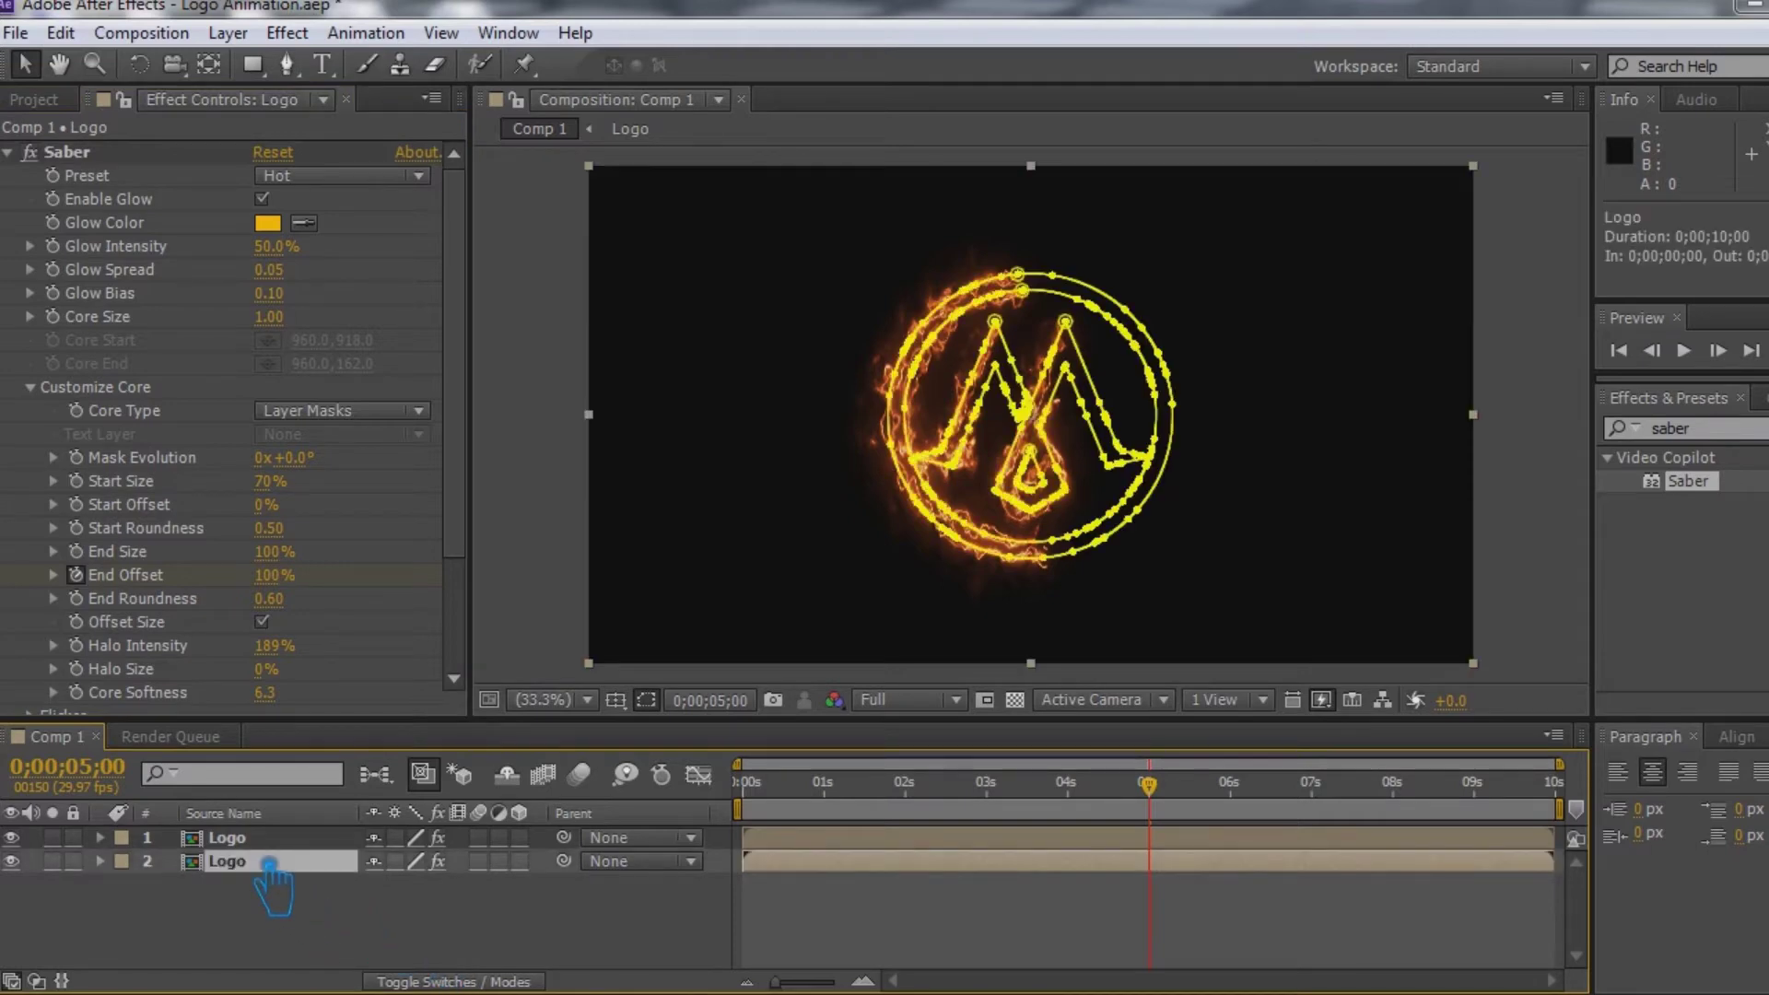
pyautogui.scroll(-3, 410, 553)
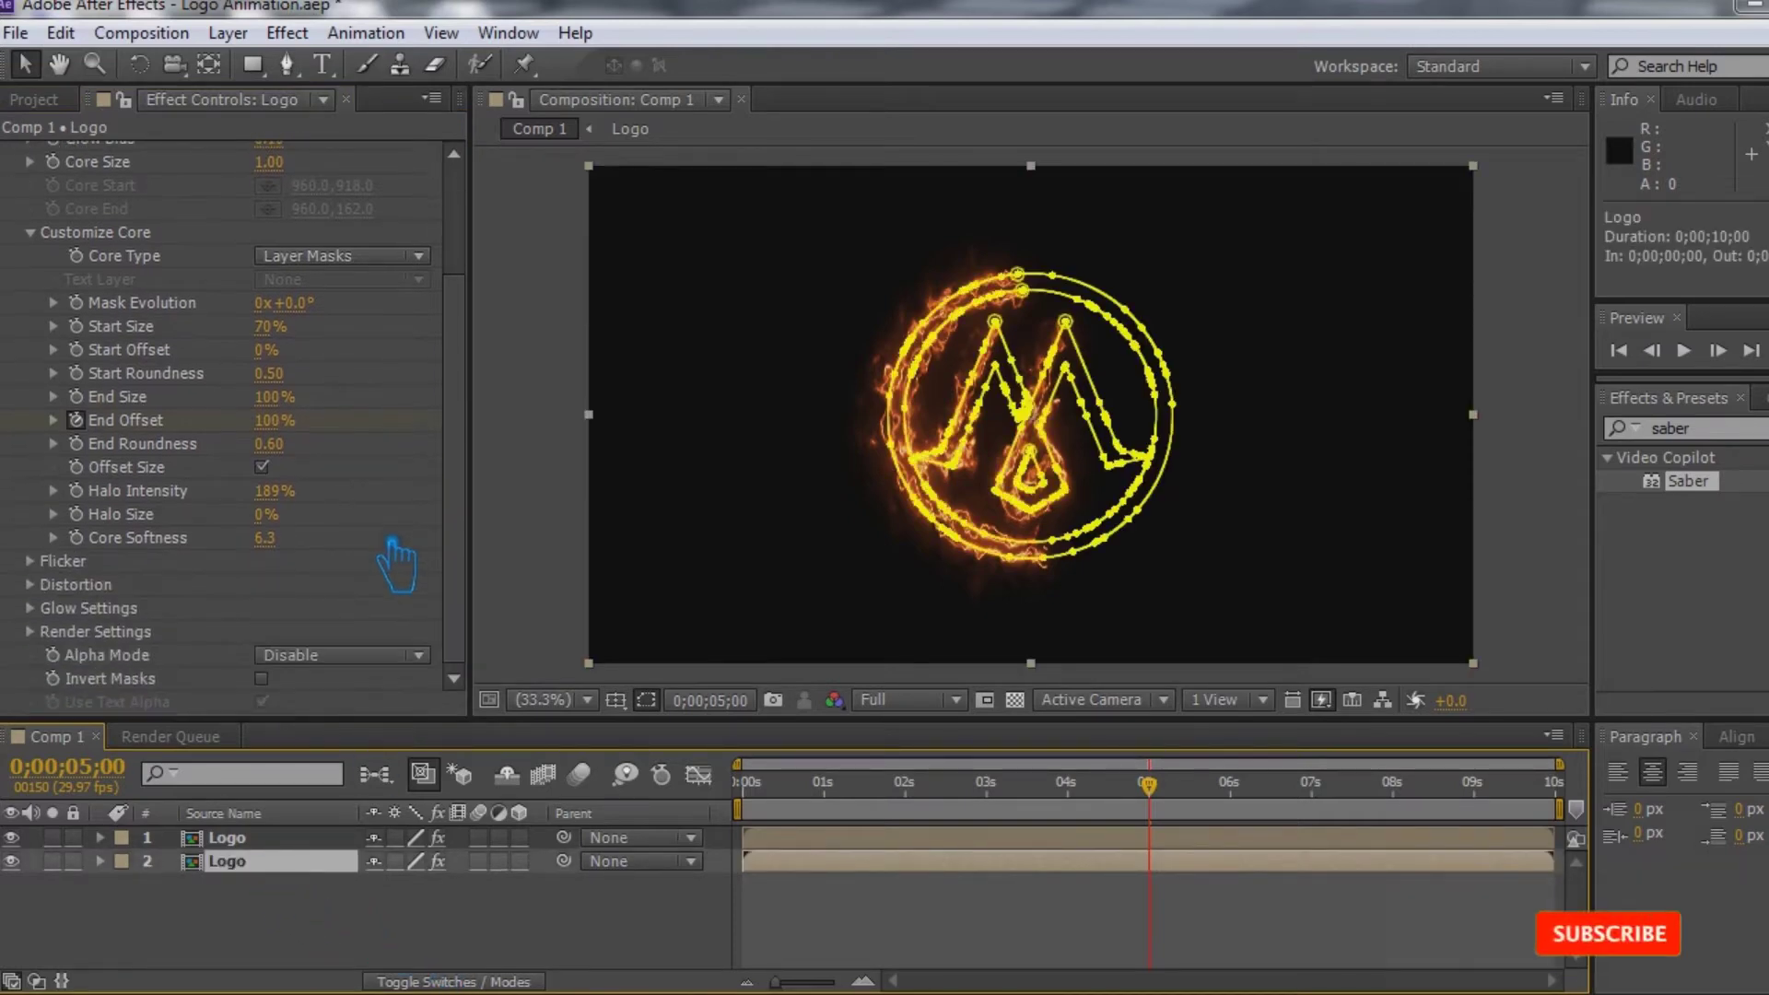
pyautogui.click(52, 634)
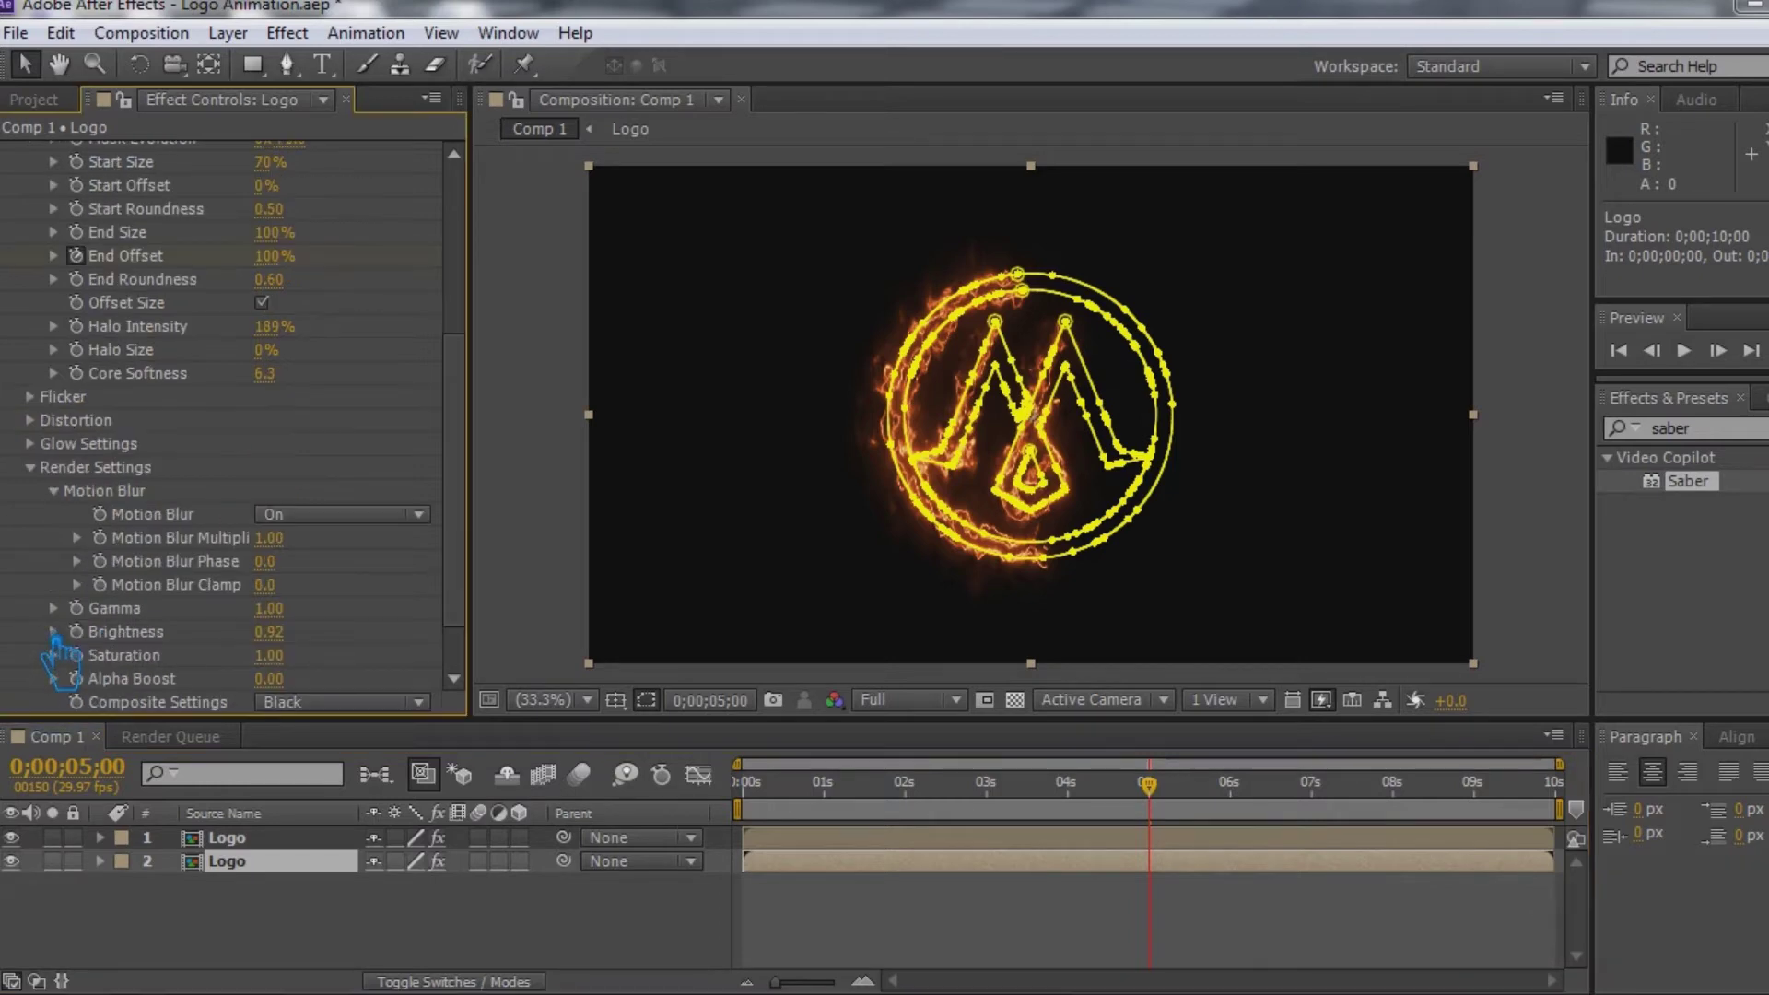
pyautogui.scroll(-3, 59, 516)
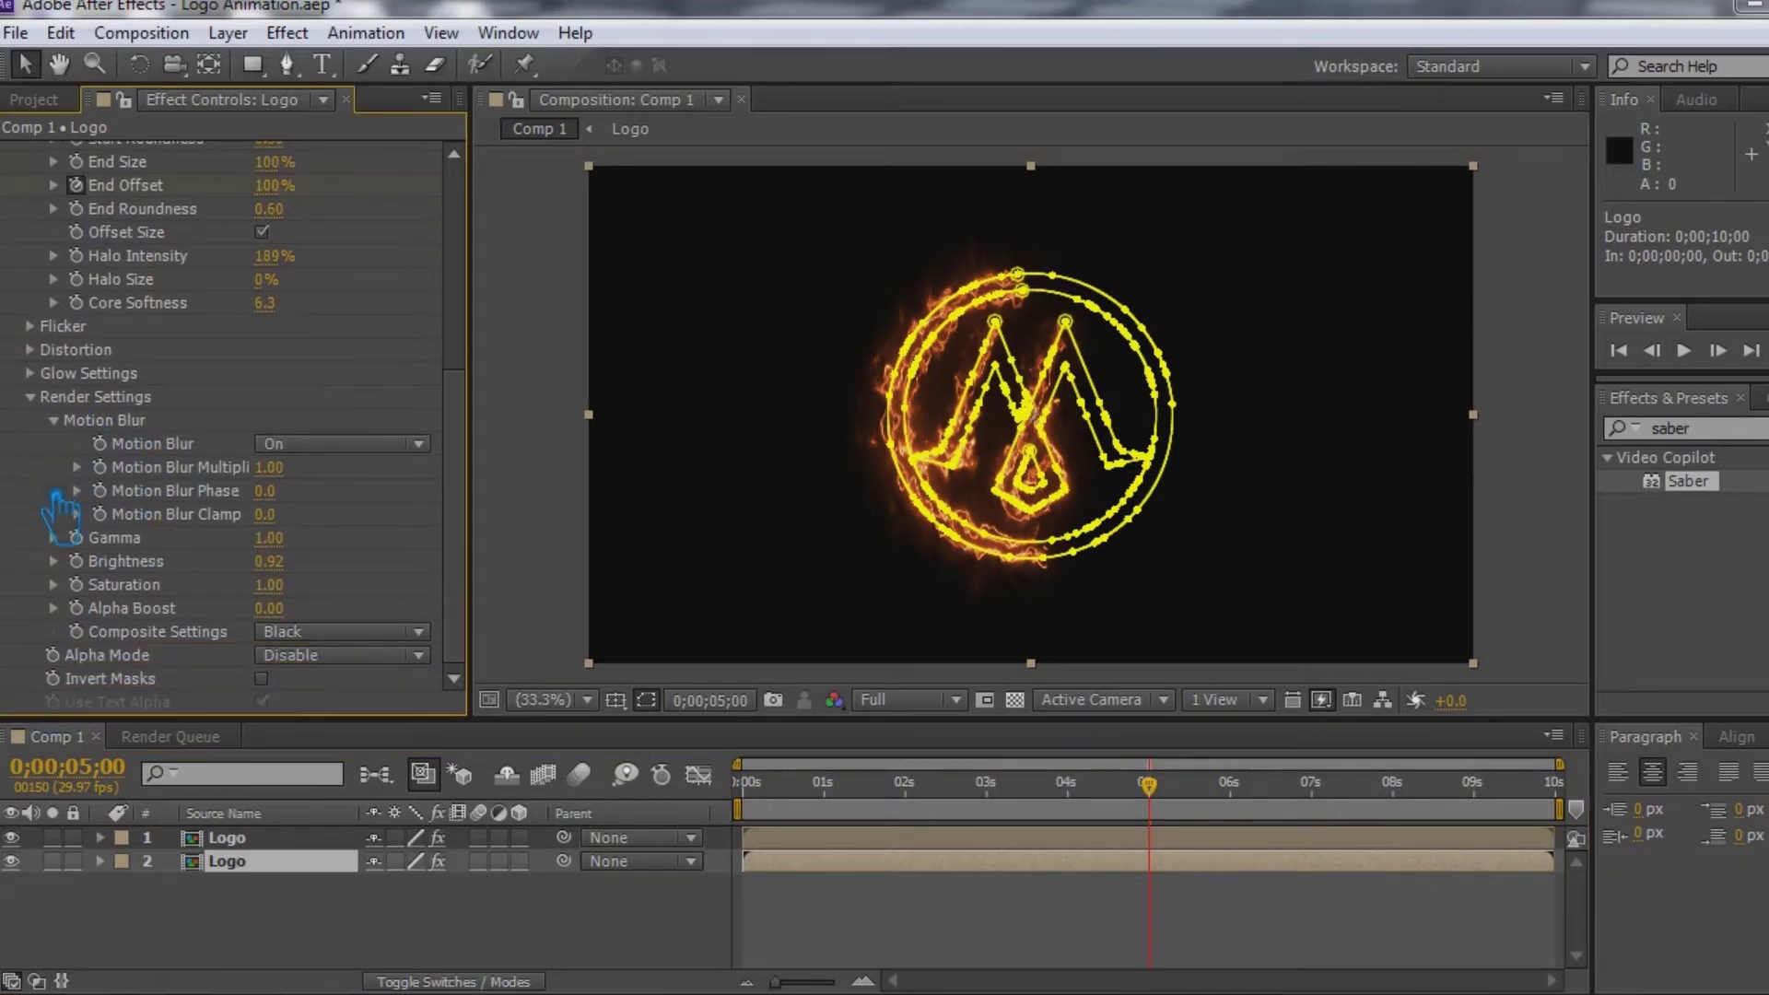
pyautogui.click(367, 633)
pyautogui.click(362, 662)
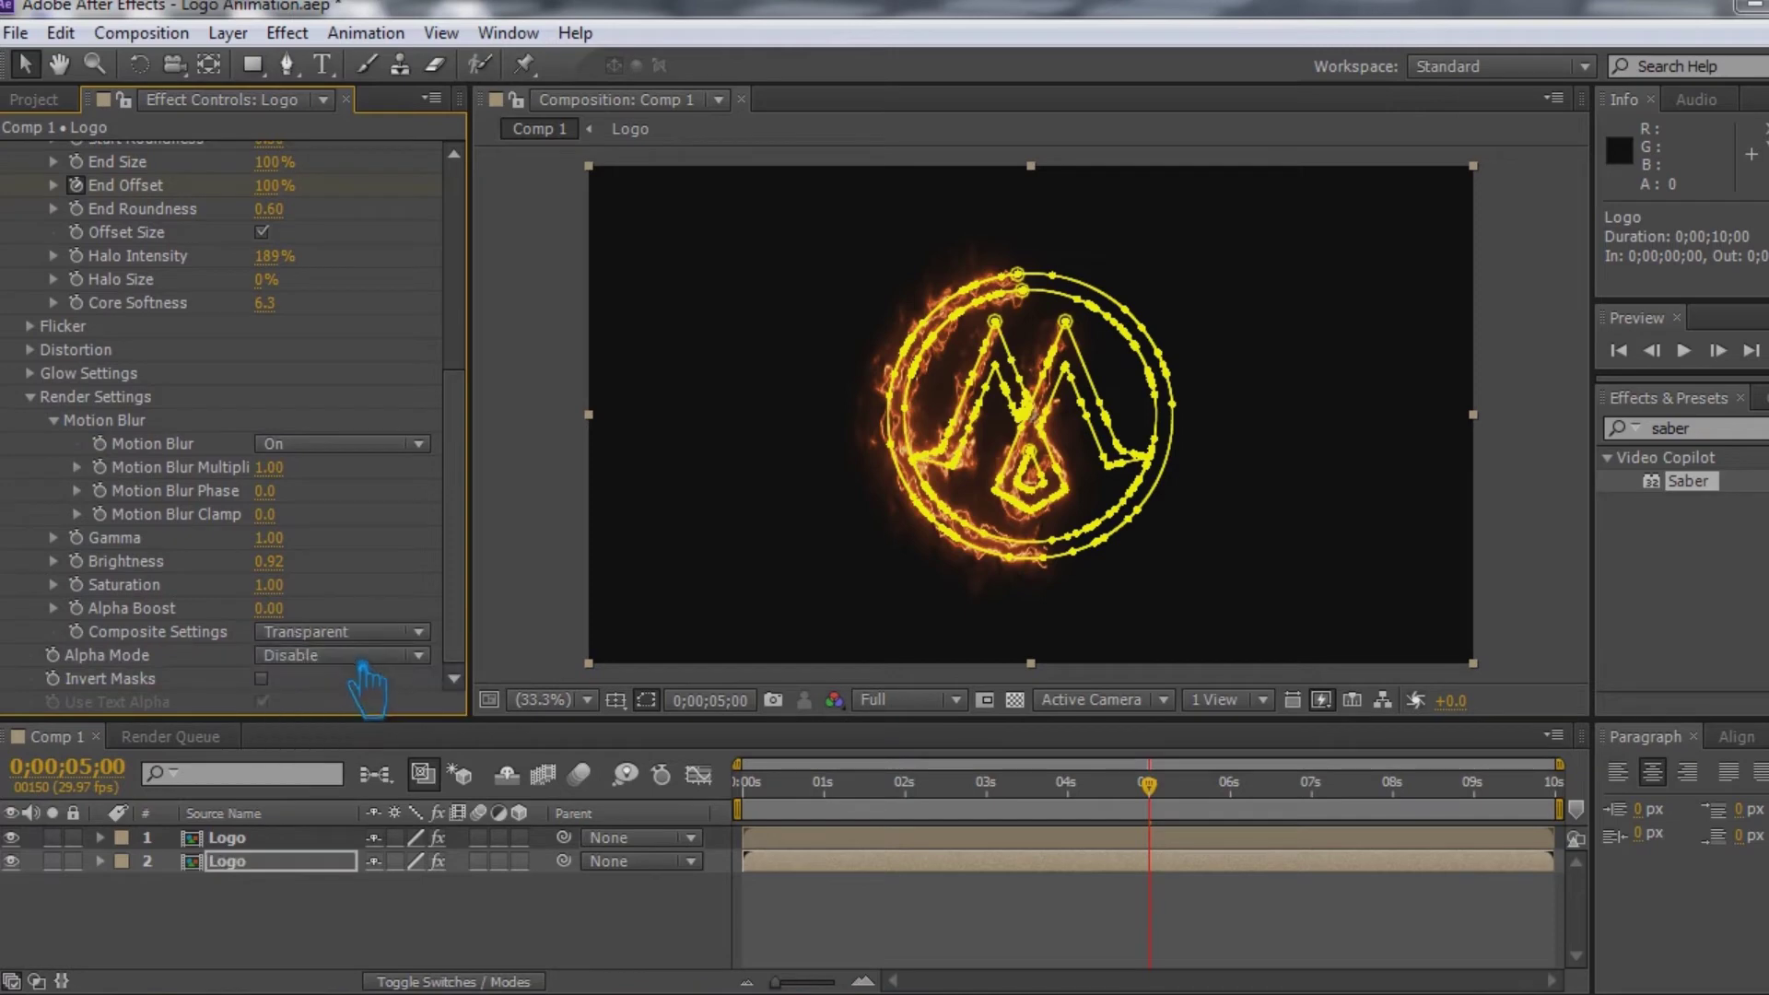
# - Set the upper Logo layer's Saber Composite Settings to Transparent as well
pyautogui.click(295, 838)
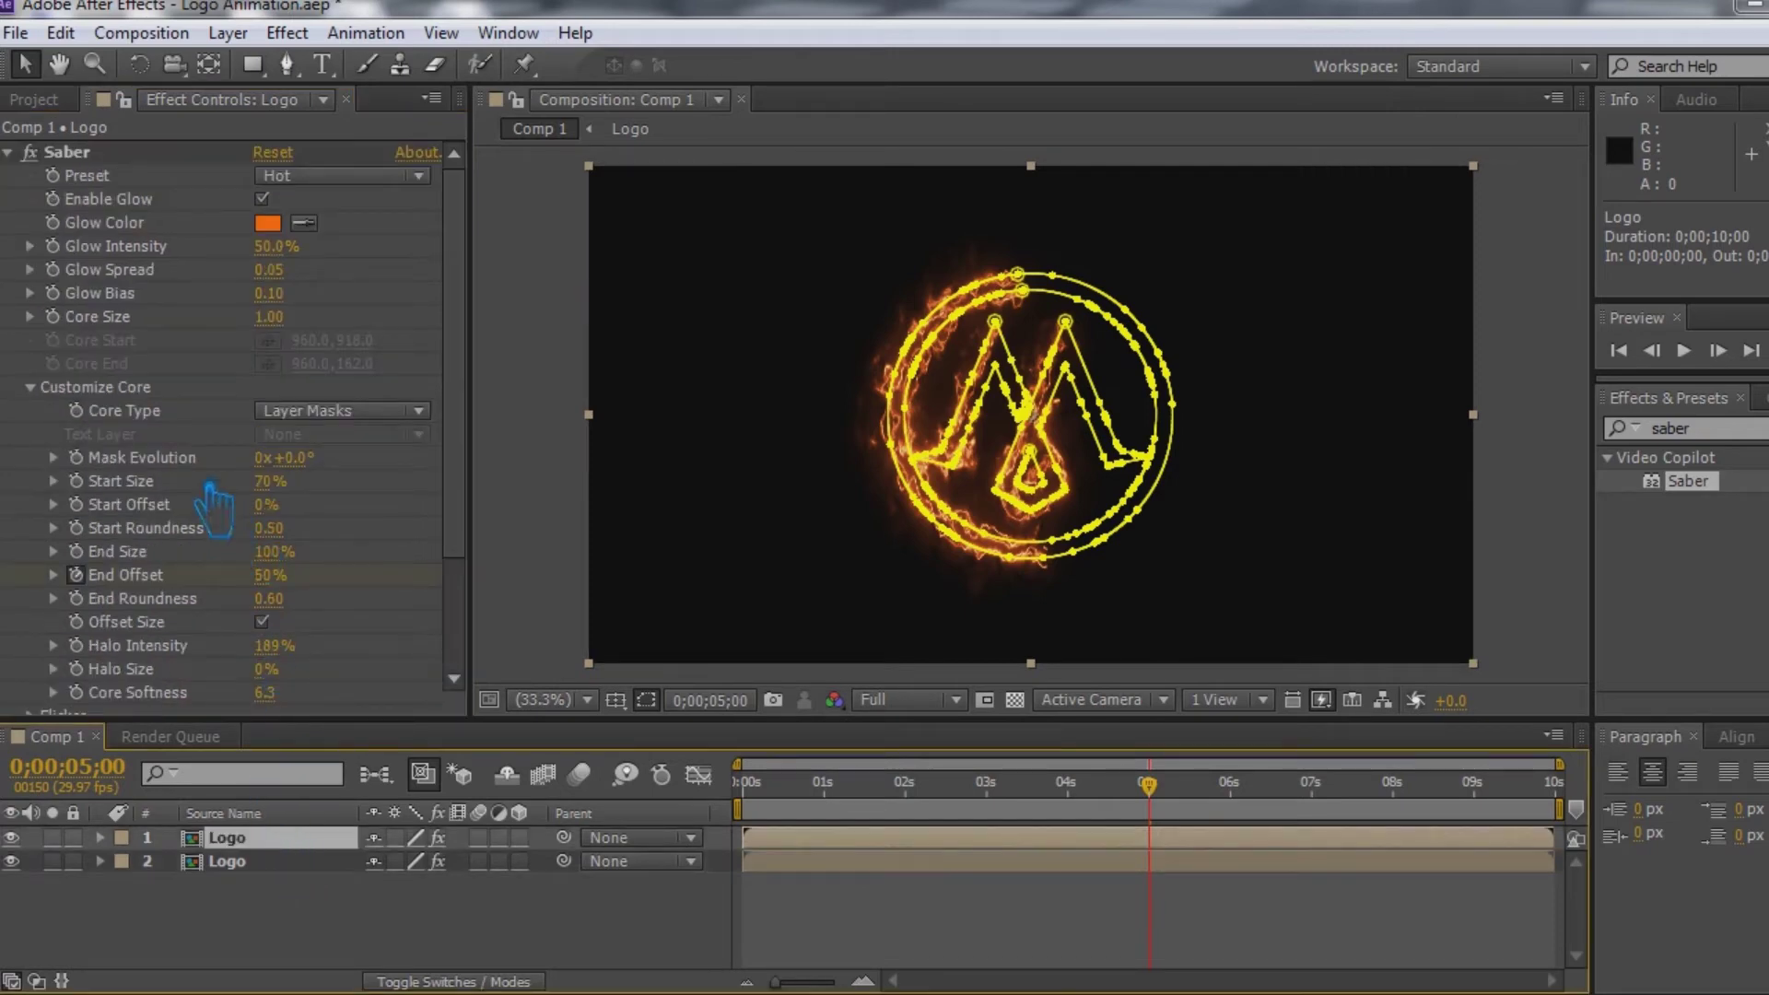
pyautogui.scroll(-3, 143, 513)
pyautogui.scroll(-4, 143, 512)
pyautogui.click(30, 633)
pyautogui.scroll(-6, 230, 461)
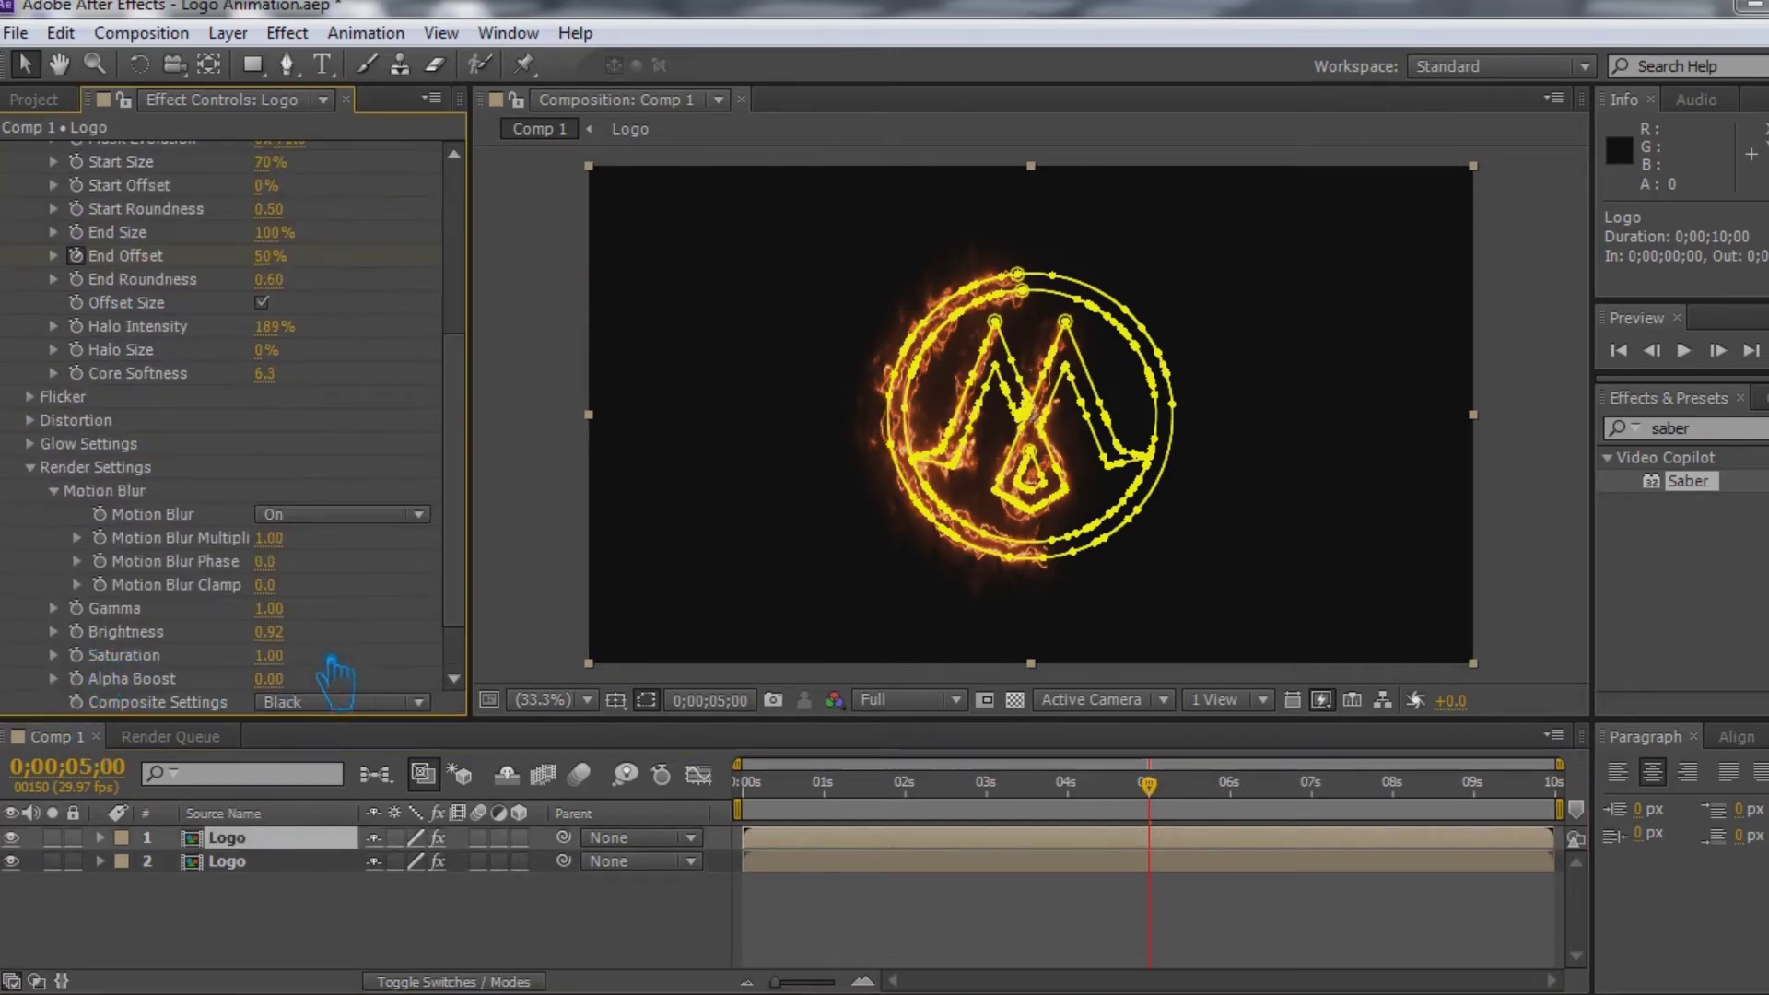
pyautogui.click(369, 661)
pyautogui.click(359, 698)
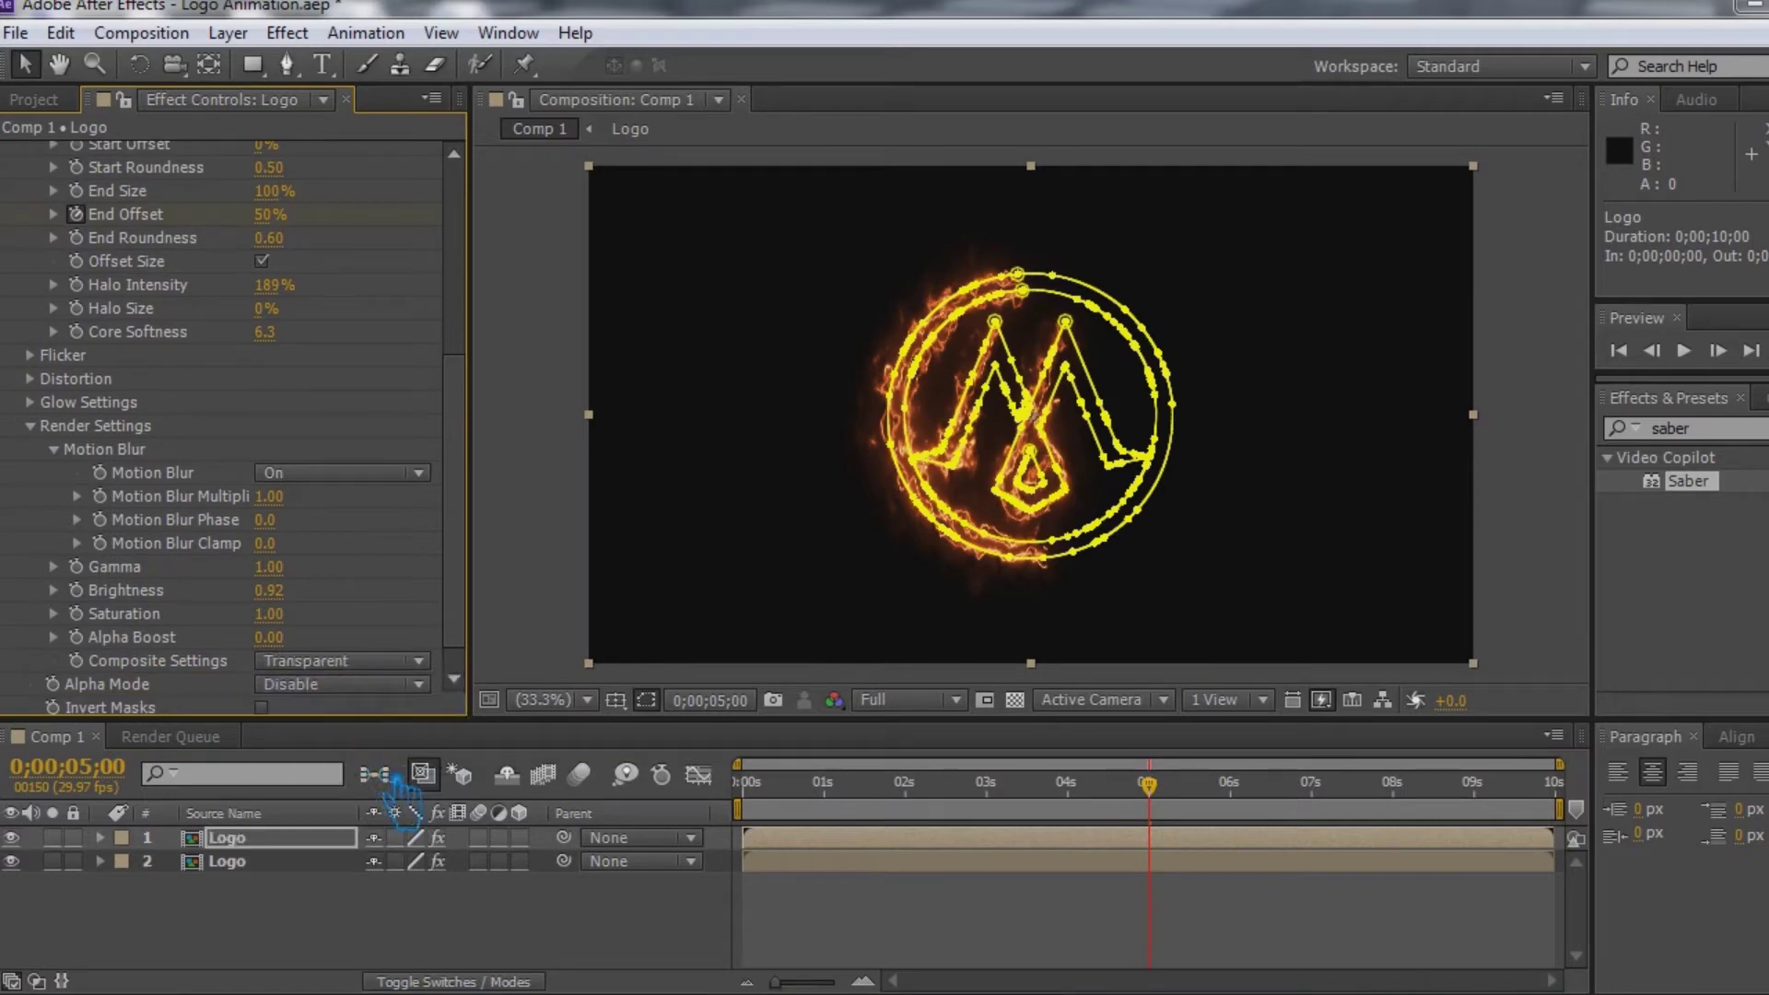
pyautogui.click(344, 958)
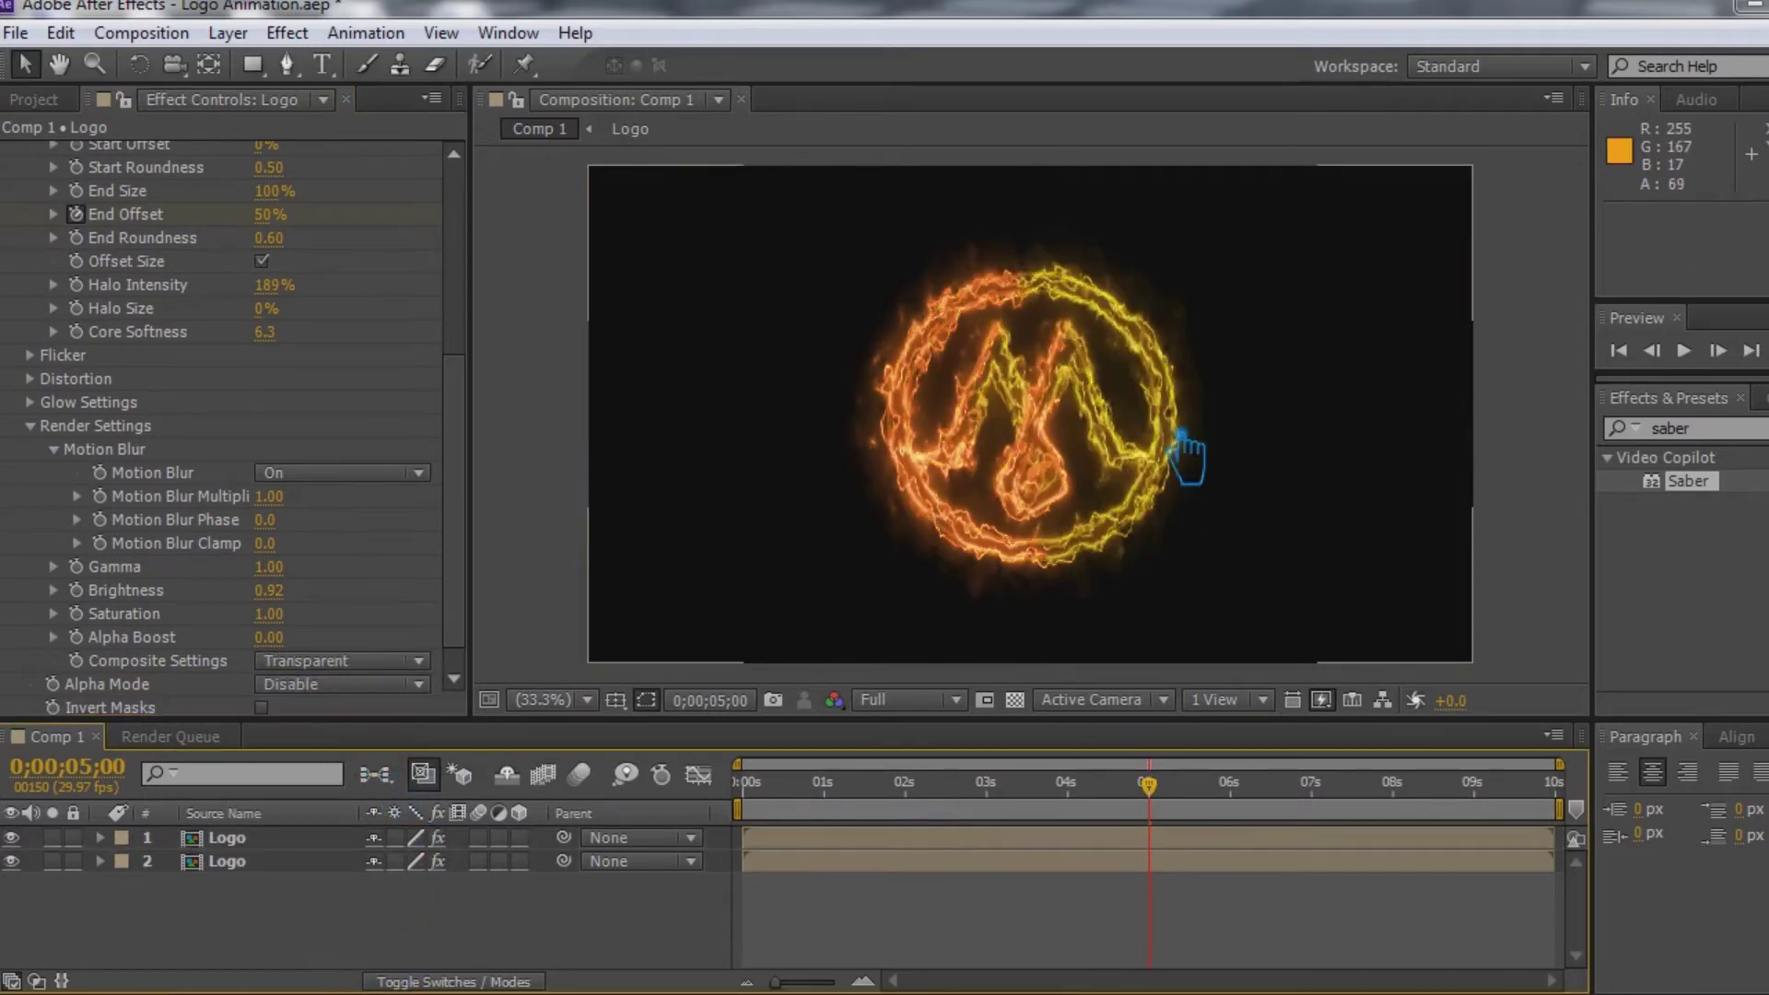
# - Collapse the upper Logo layer's Saber settings groups and try a red glow color, FF2A00
pyautogui.scroll(5, 275, 396)
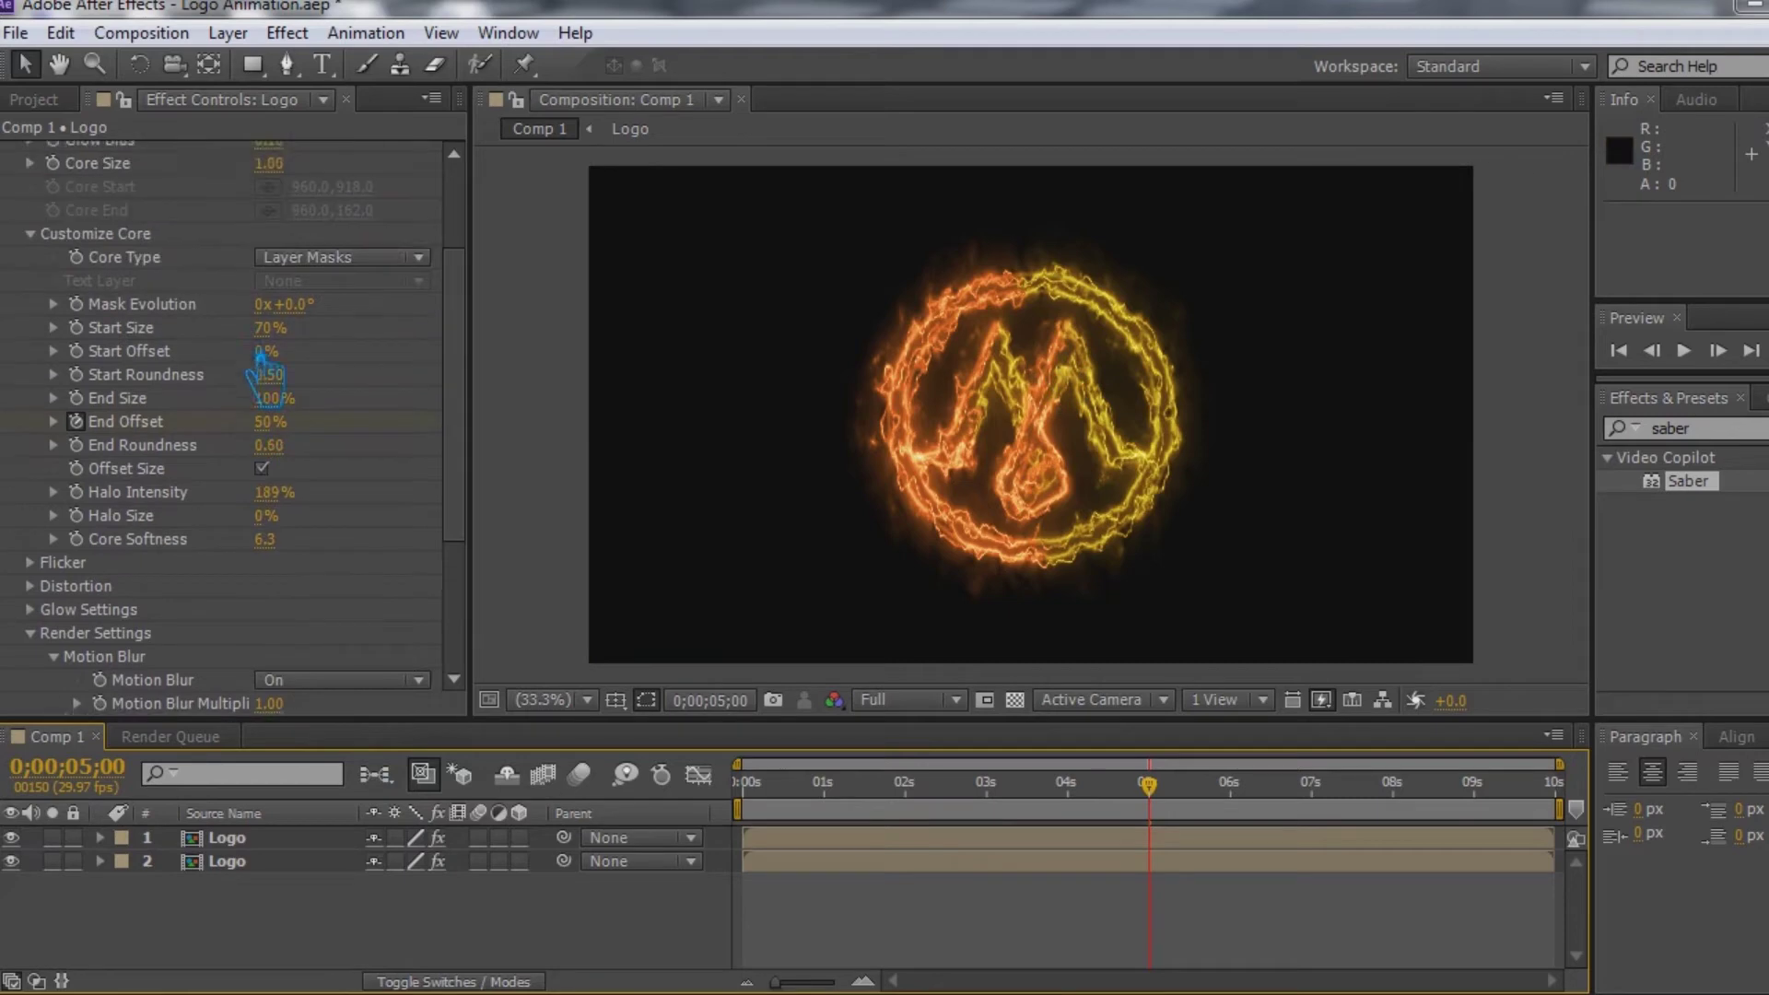
pyautogui.click(28, 180)
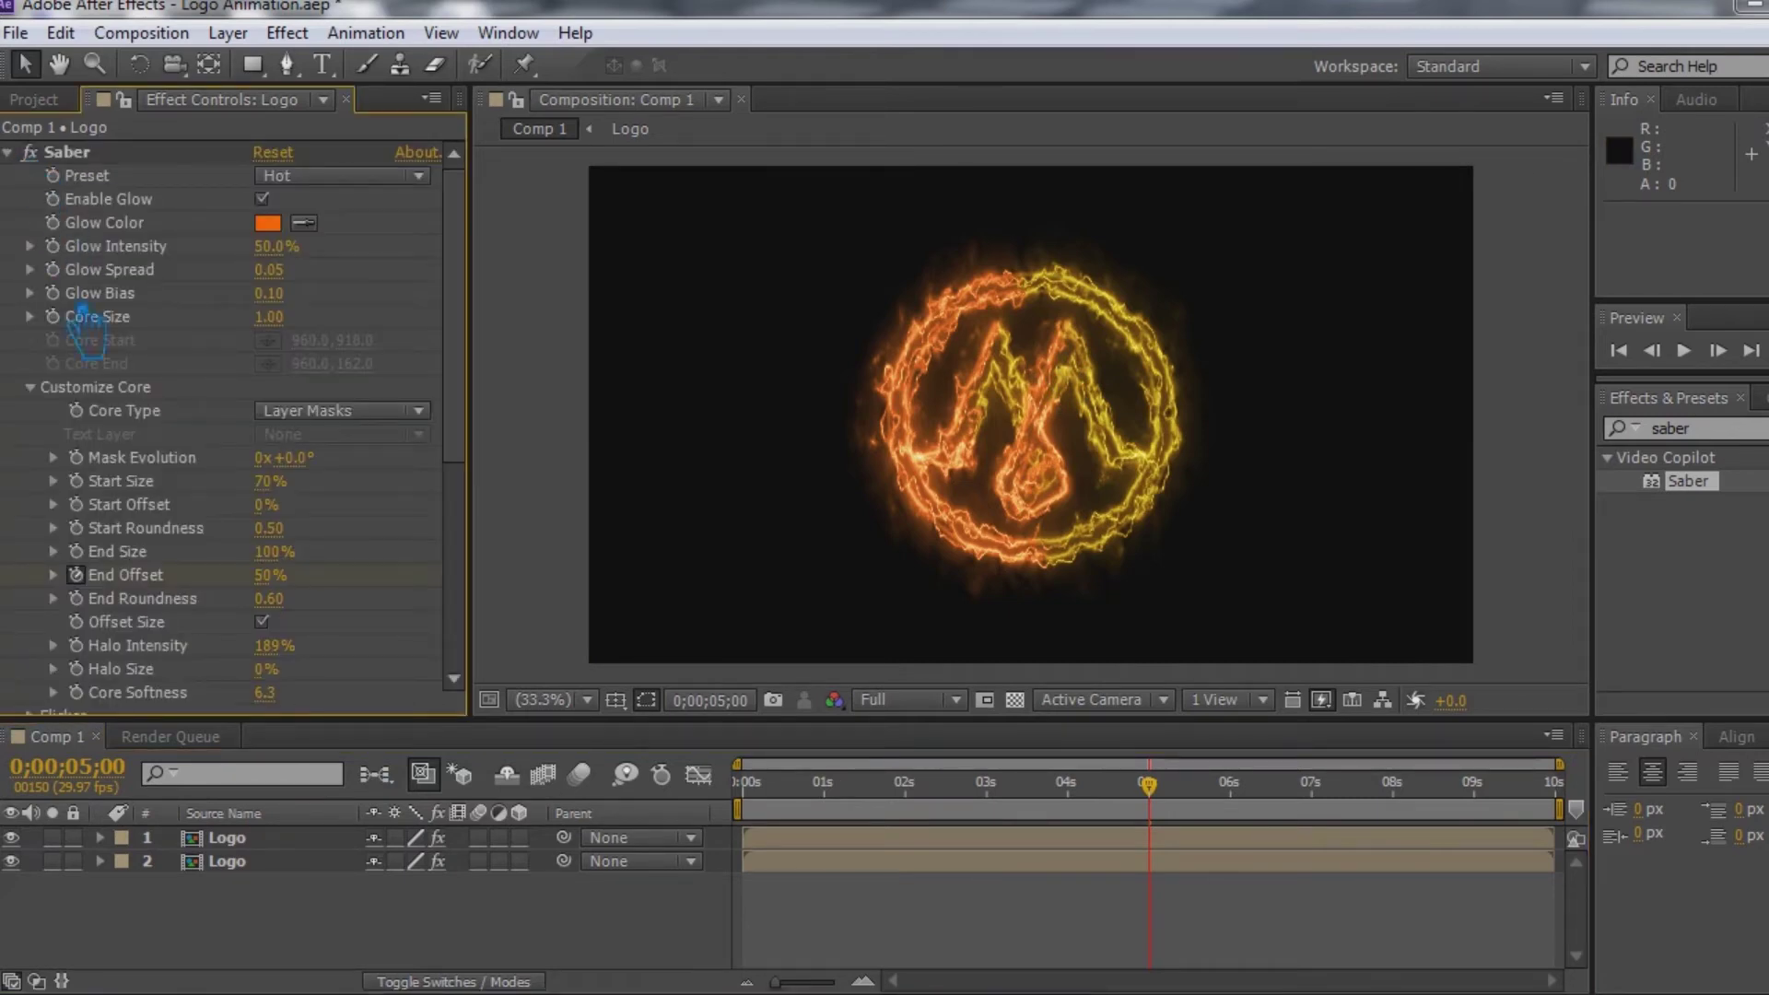
pyautogui.click(53, 389)
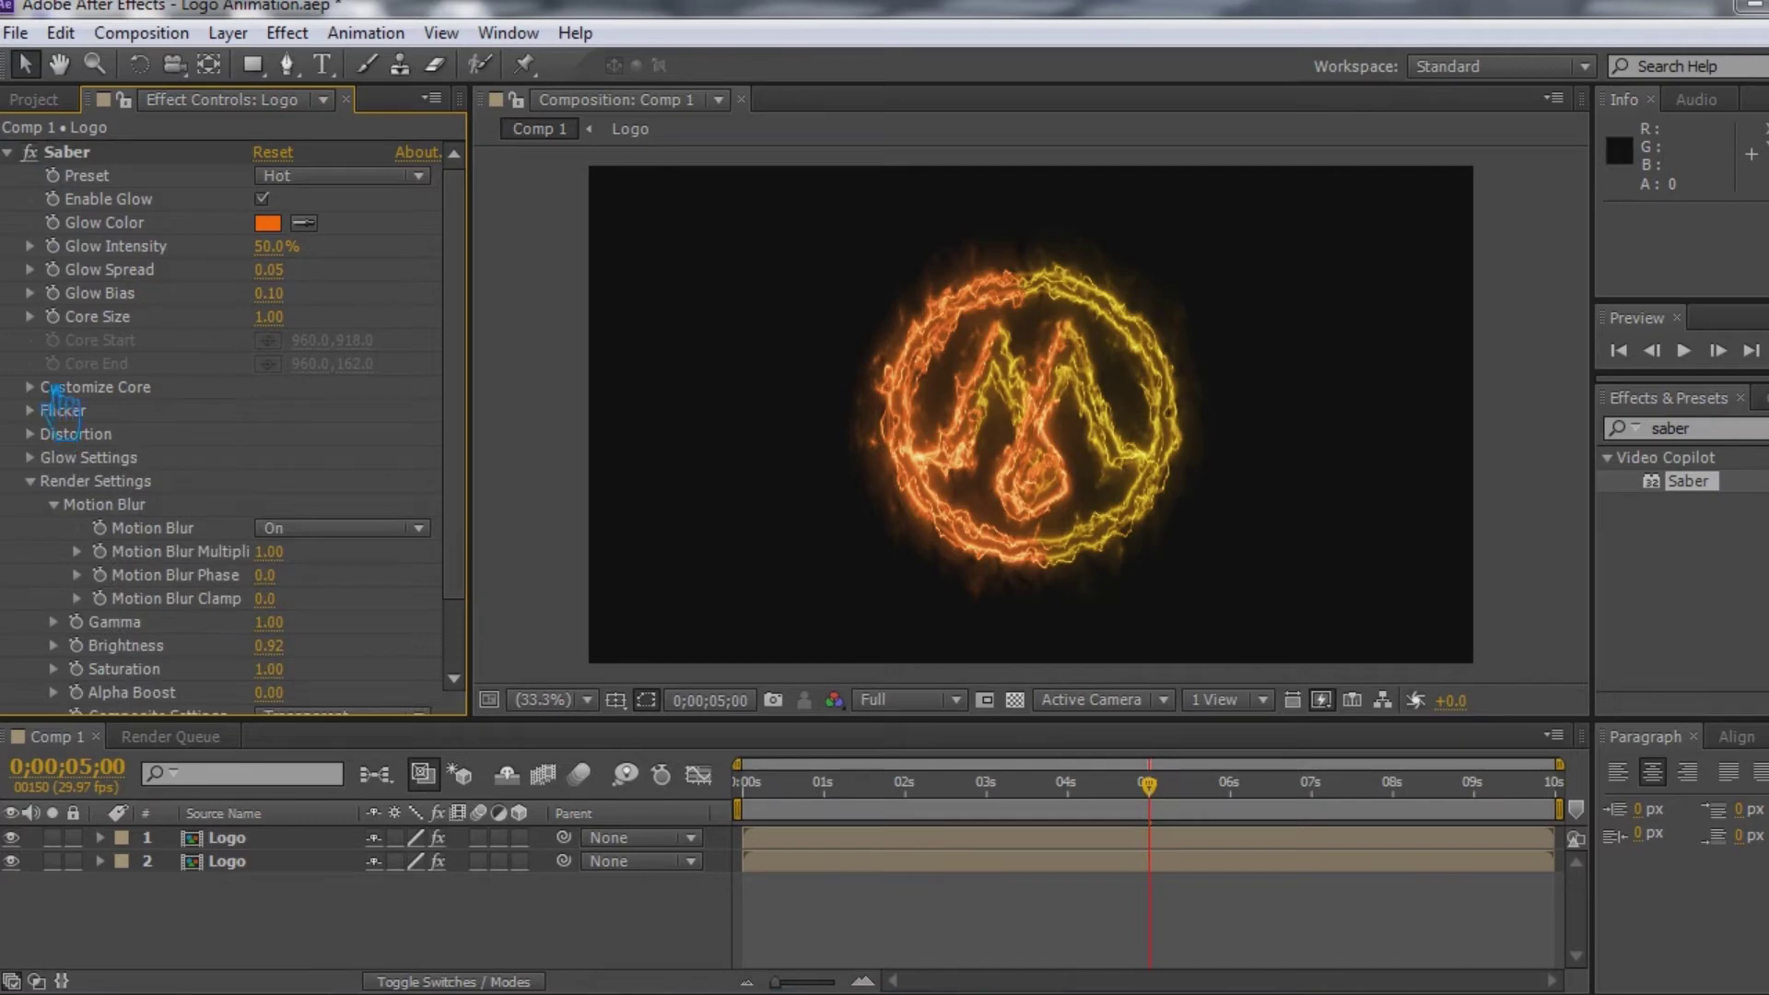
pyautogui.click(31, 481)
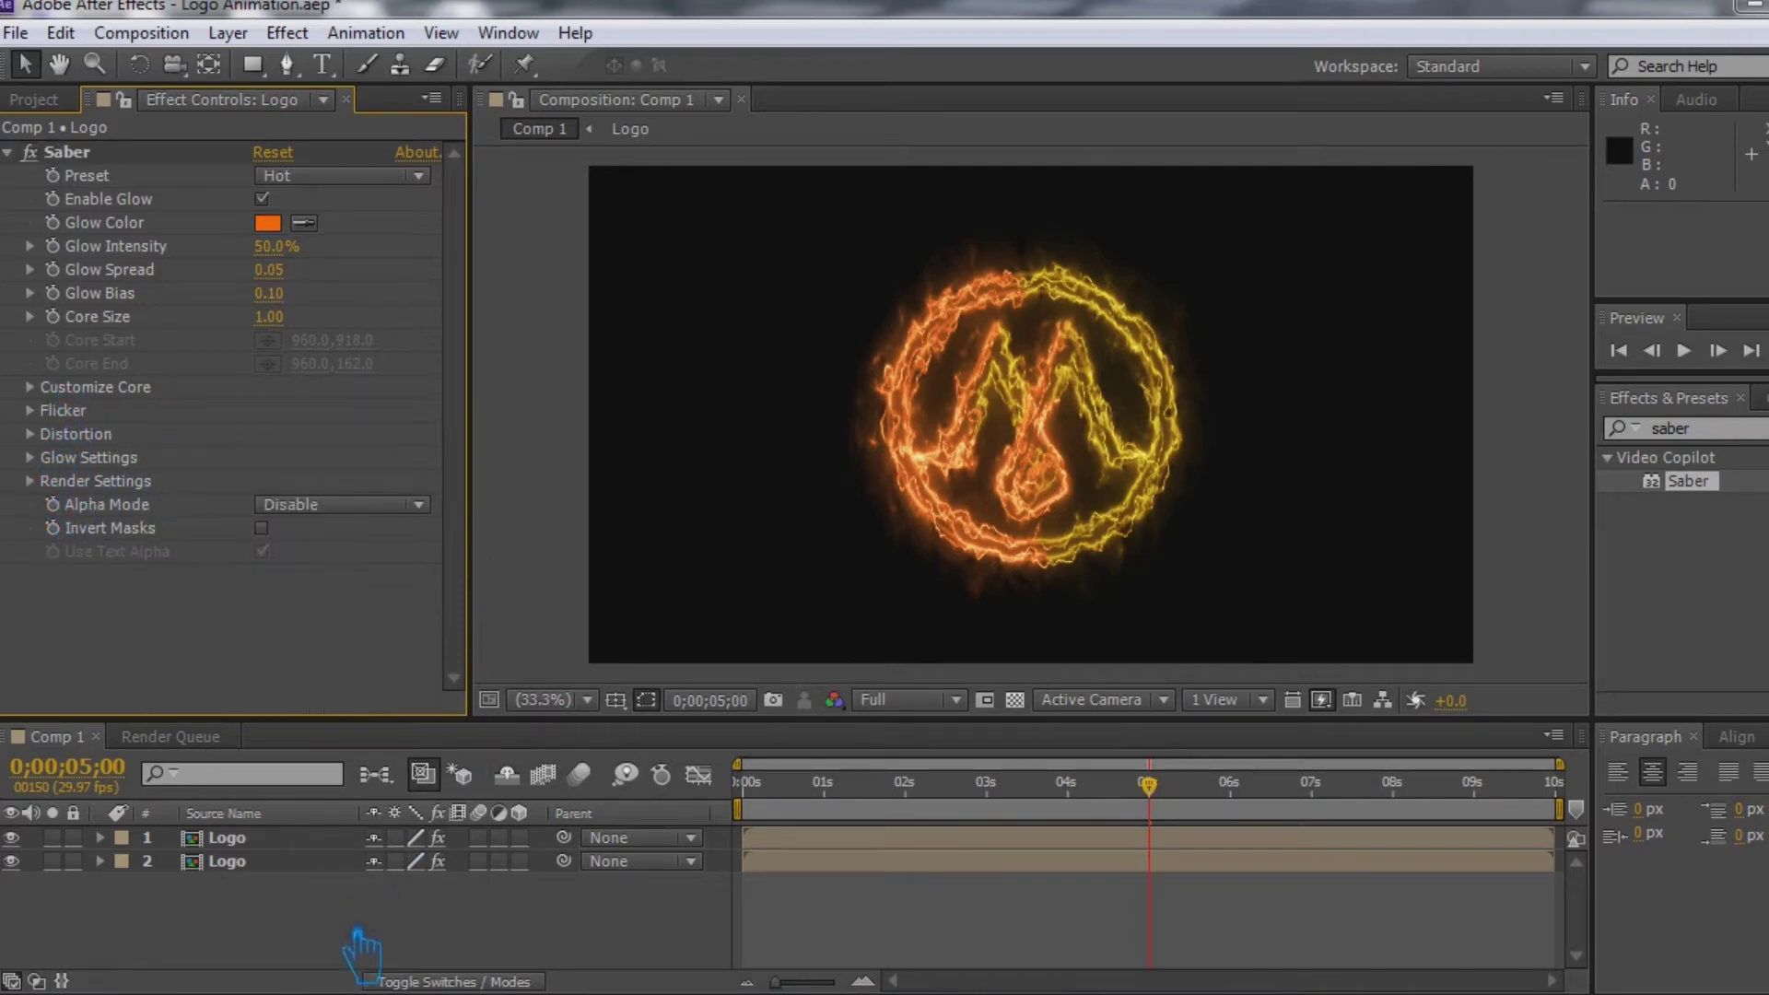
pyautogui.click(268, 223)
pyautogui.moveTo(695, 382); pyautogui.dragTo(700, 459)
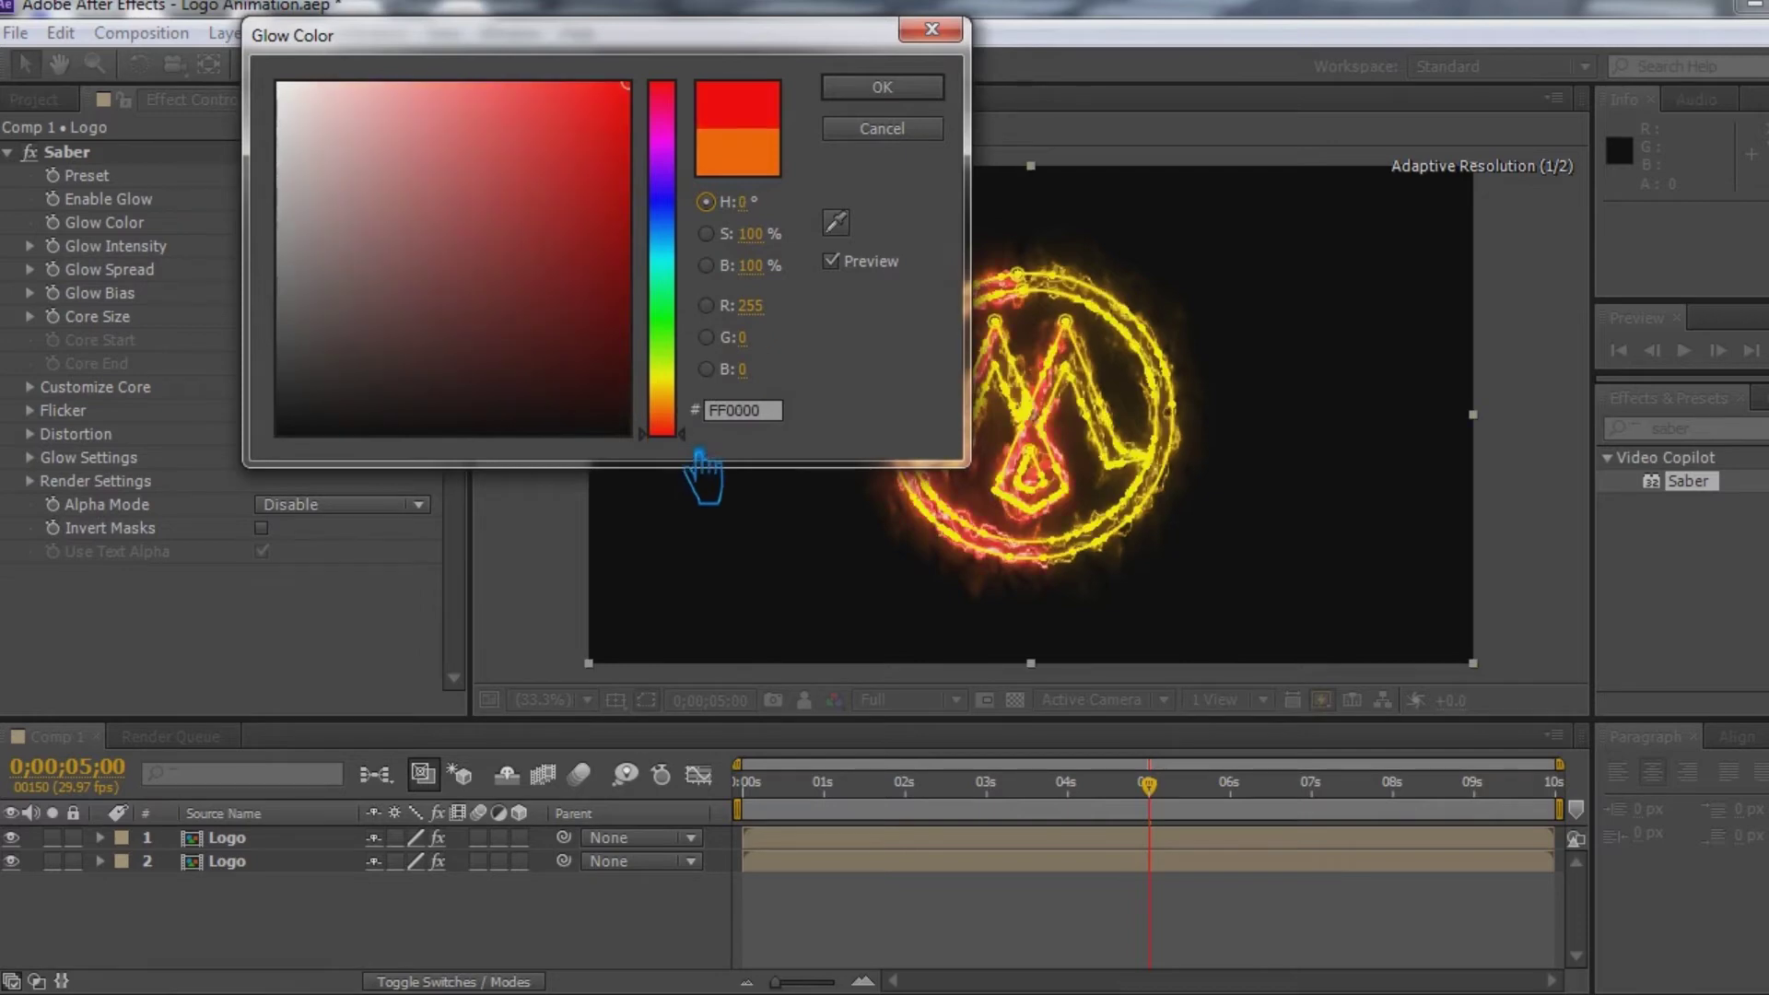
pyautogui.moveTo(698, 449); pyautogui.dragTo(697, 440)
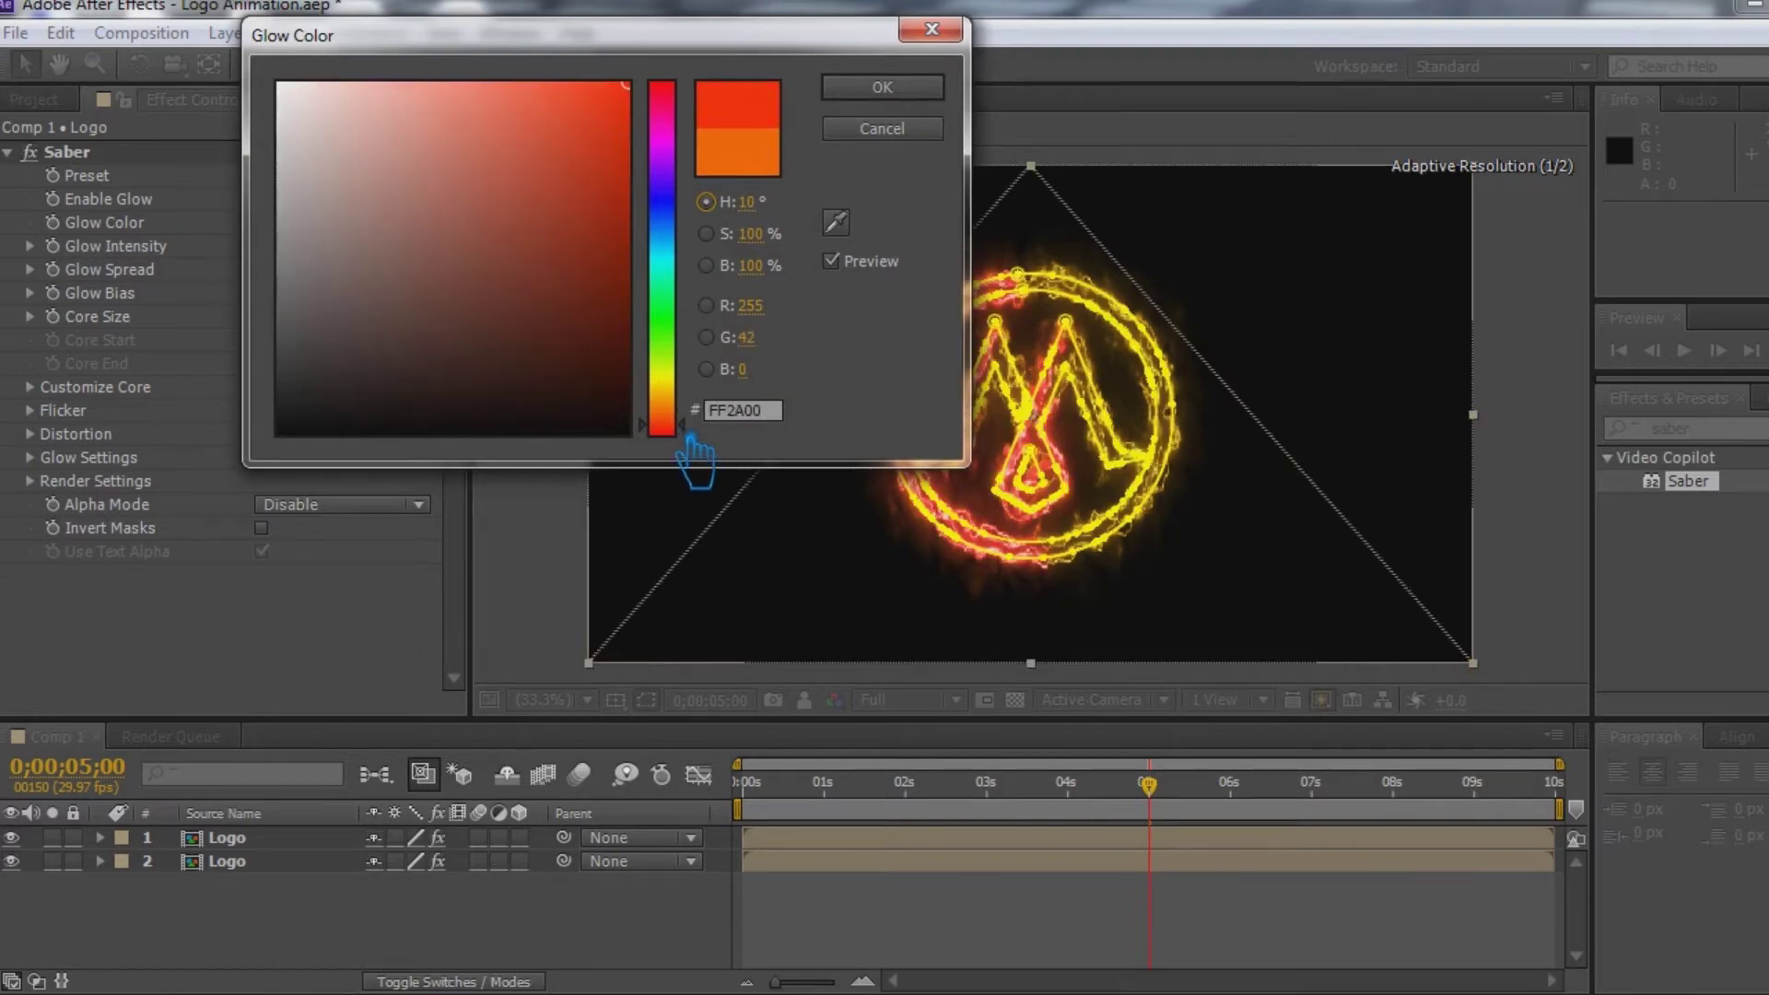
pyautogui.click(881, 92)
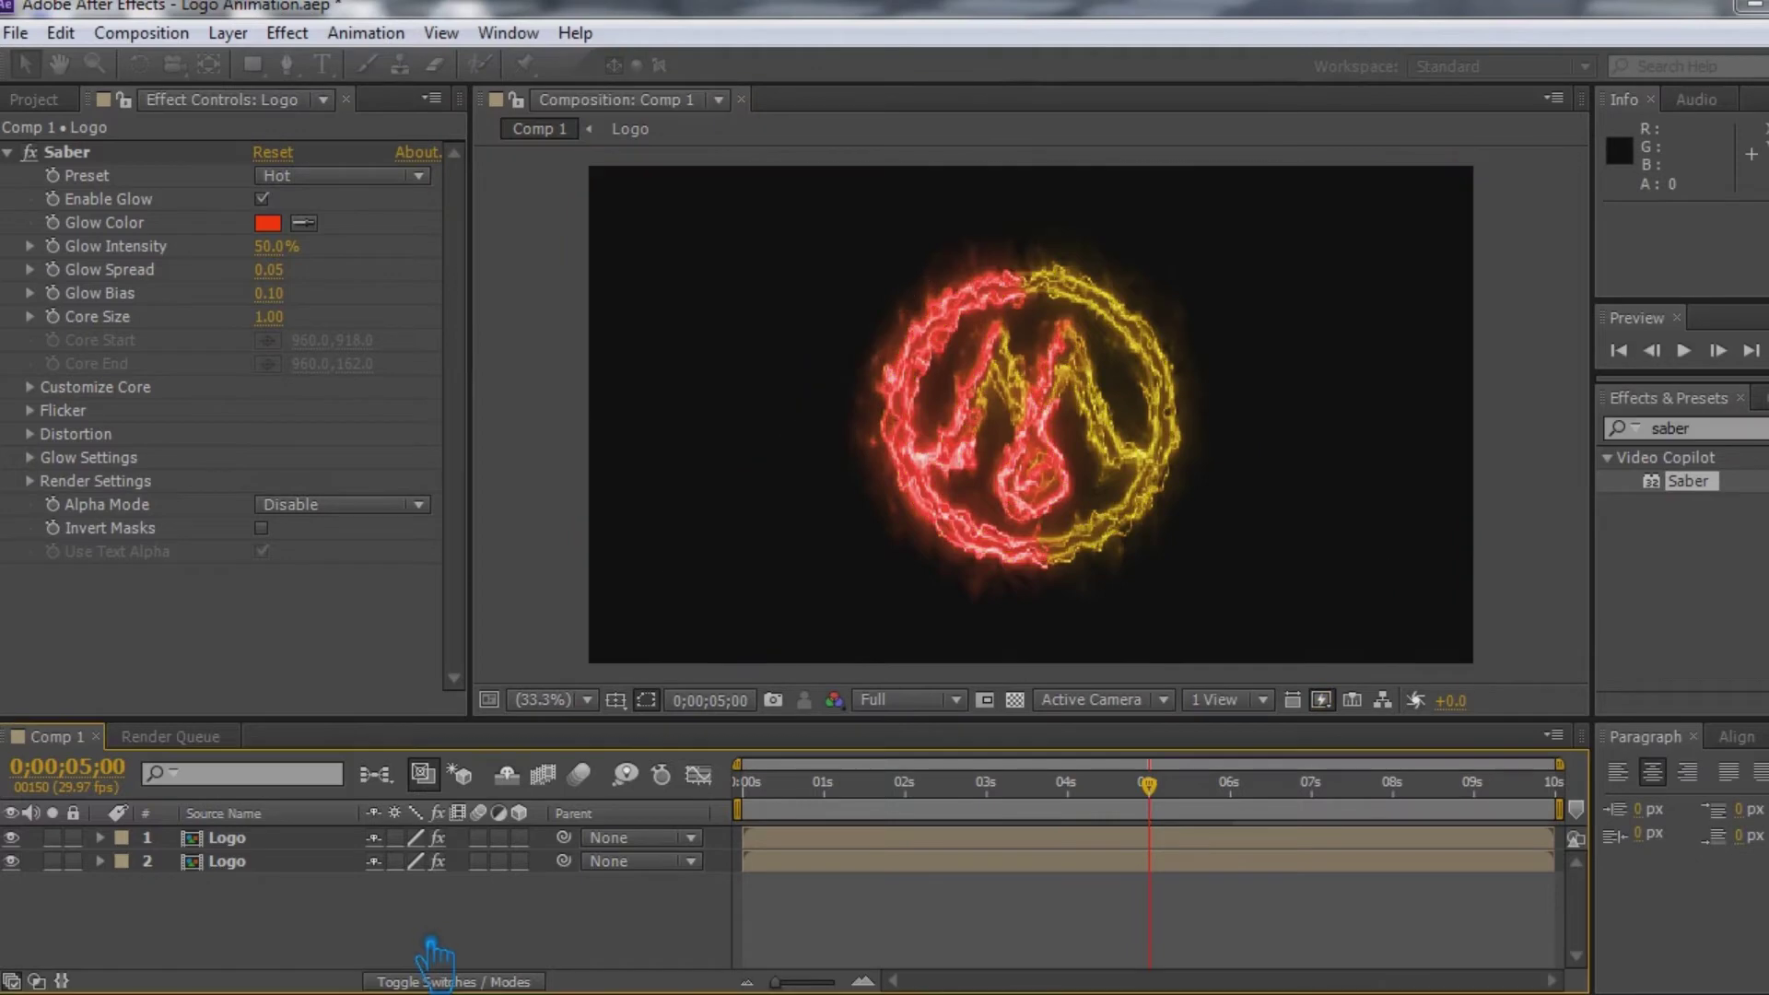
# - Set the upper Logo layer's Saber glow color to orange
pyautogui.click(267, 223)
pyautogui.moveTo(692, 435); pyautogui.dragTo(685, 420)
pyautogui.click(892, 98)
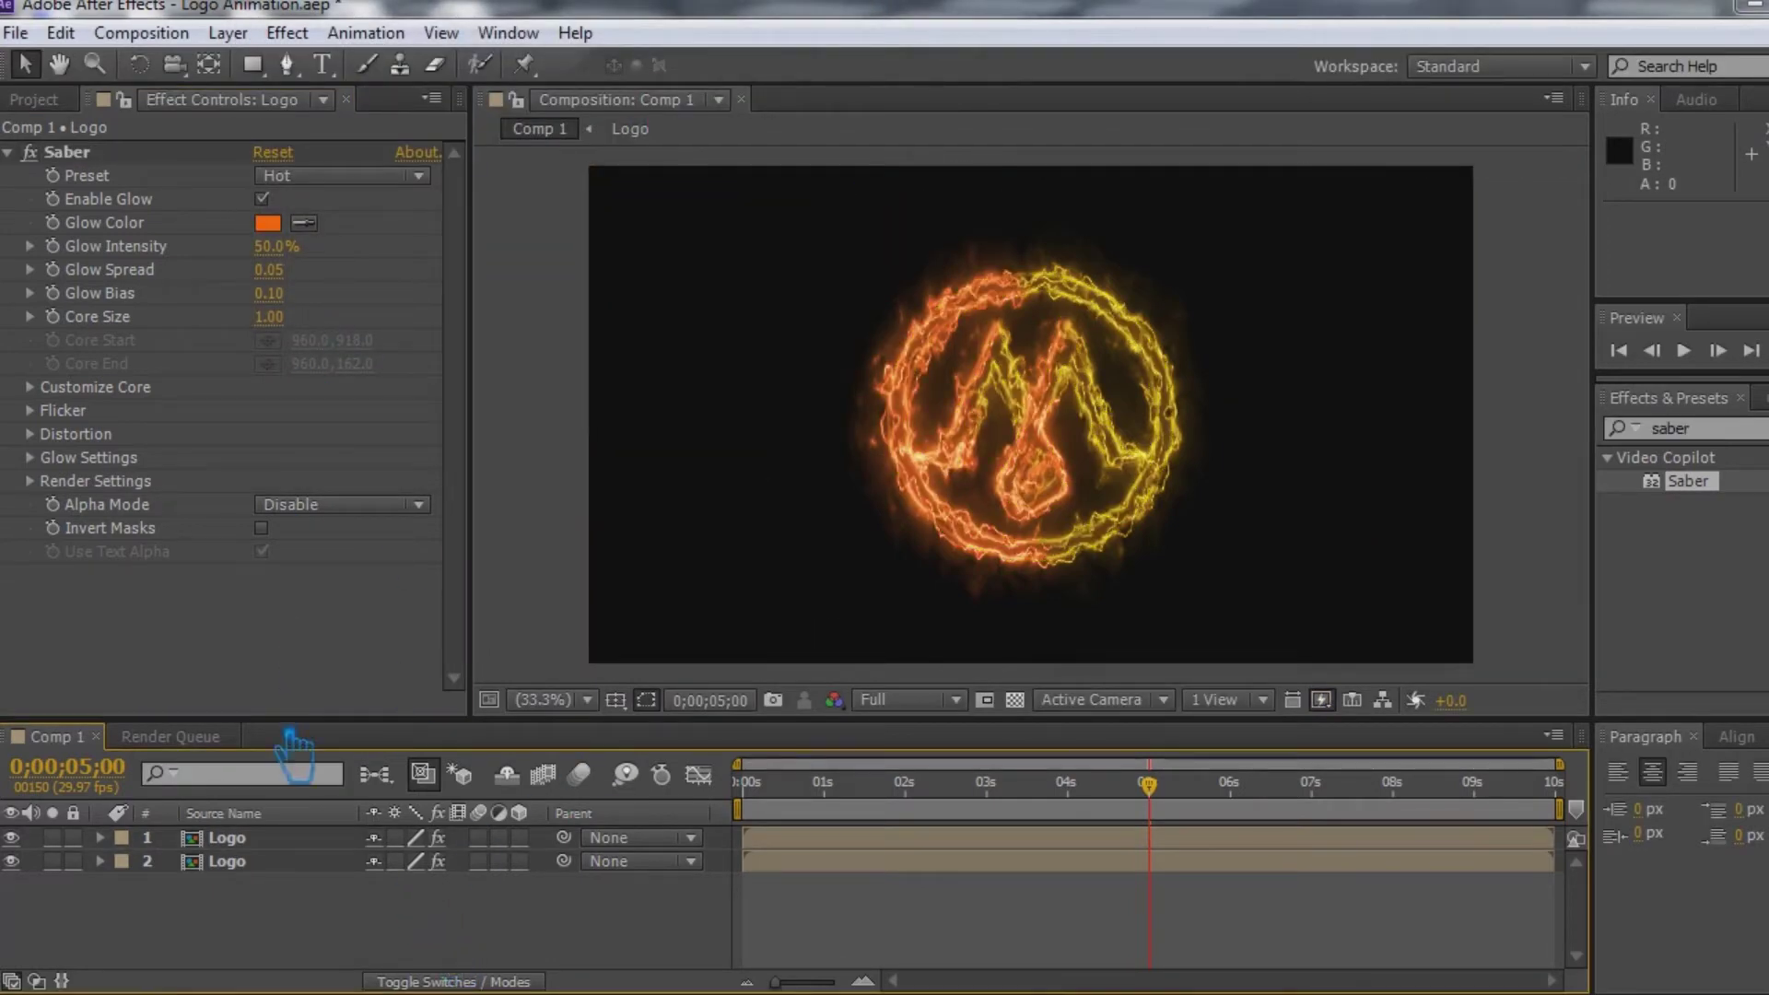
# - Change the lower Logo layer's Saber glow color to a bright lemon yellow
pyautogui.click(262, 841)
pyautogui.click(262, 862)
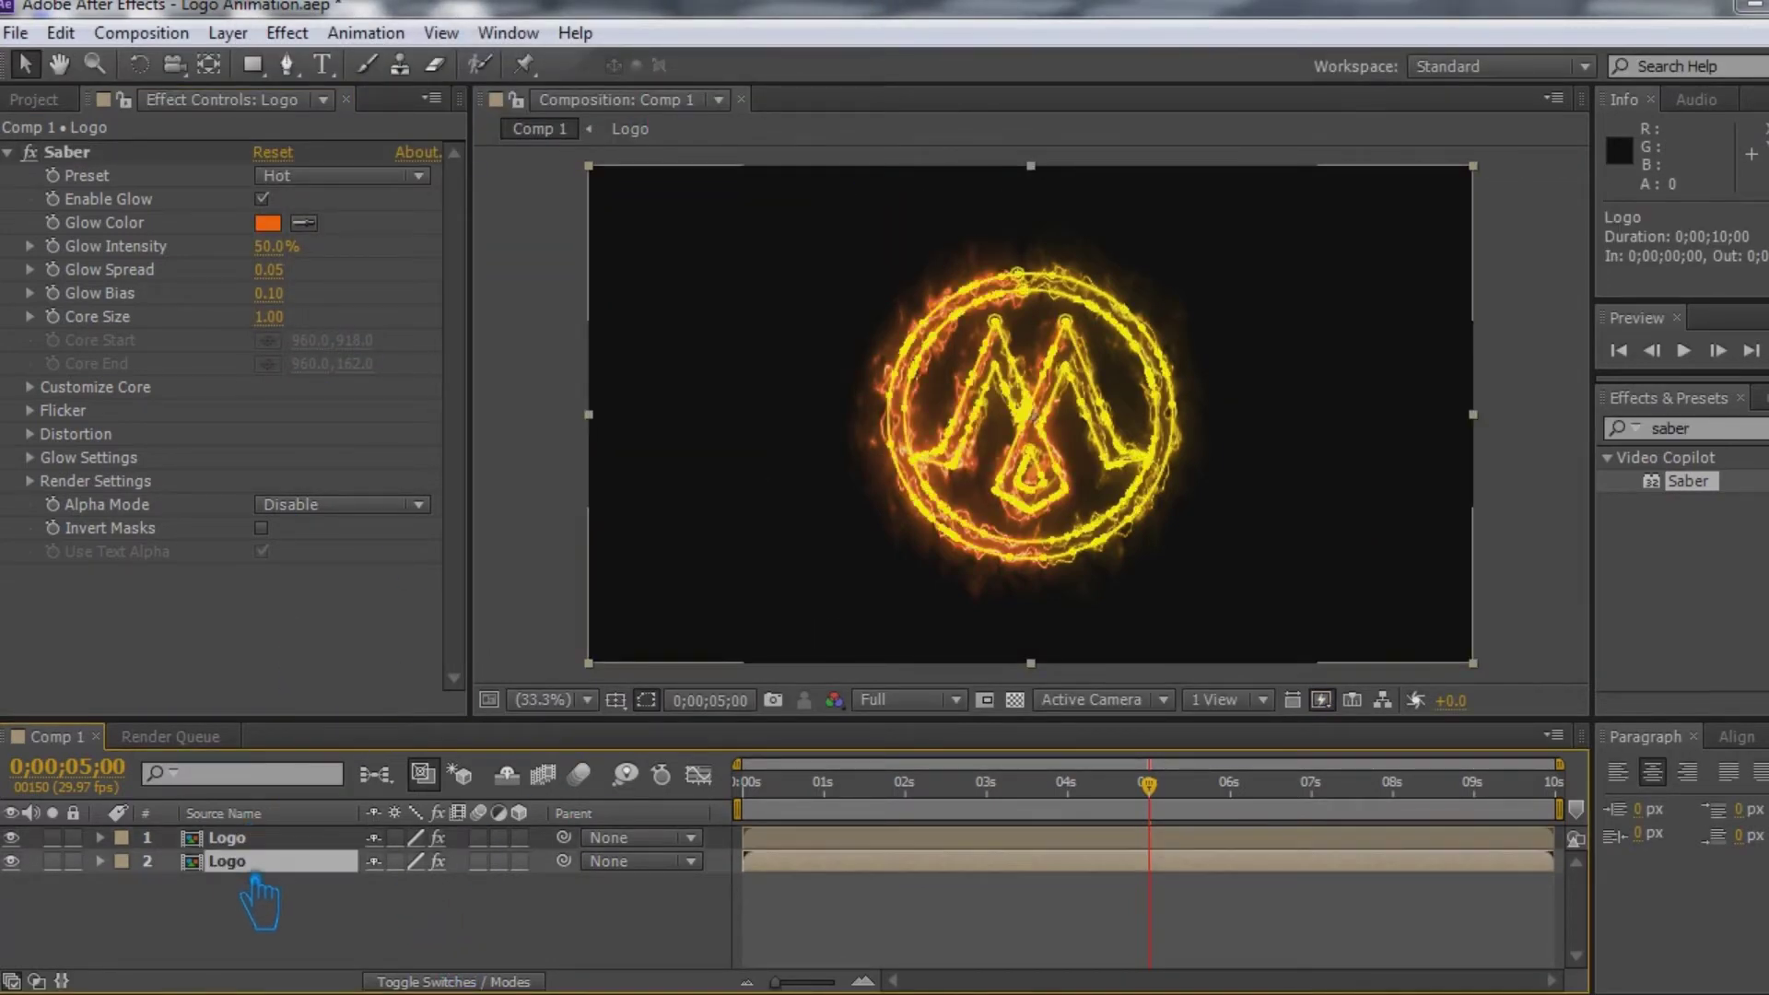
pyautogui.click(267, 223)
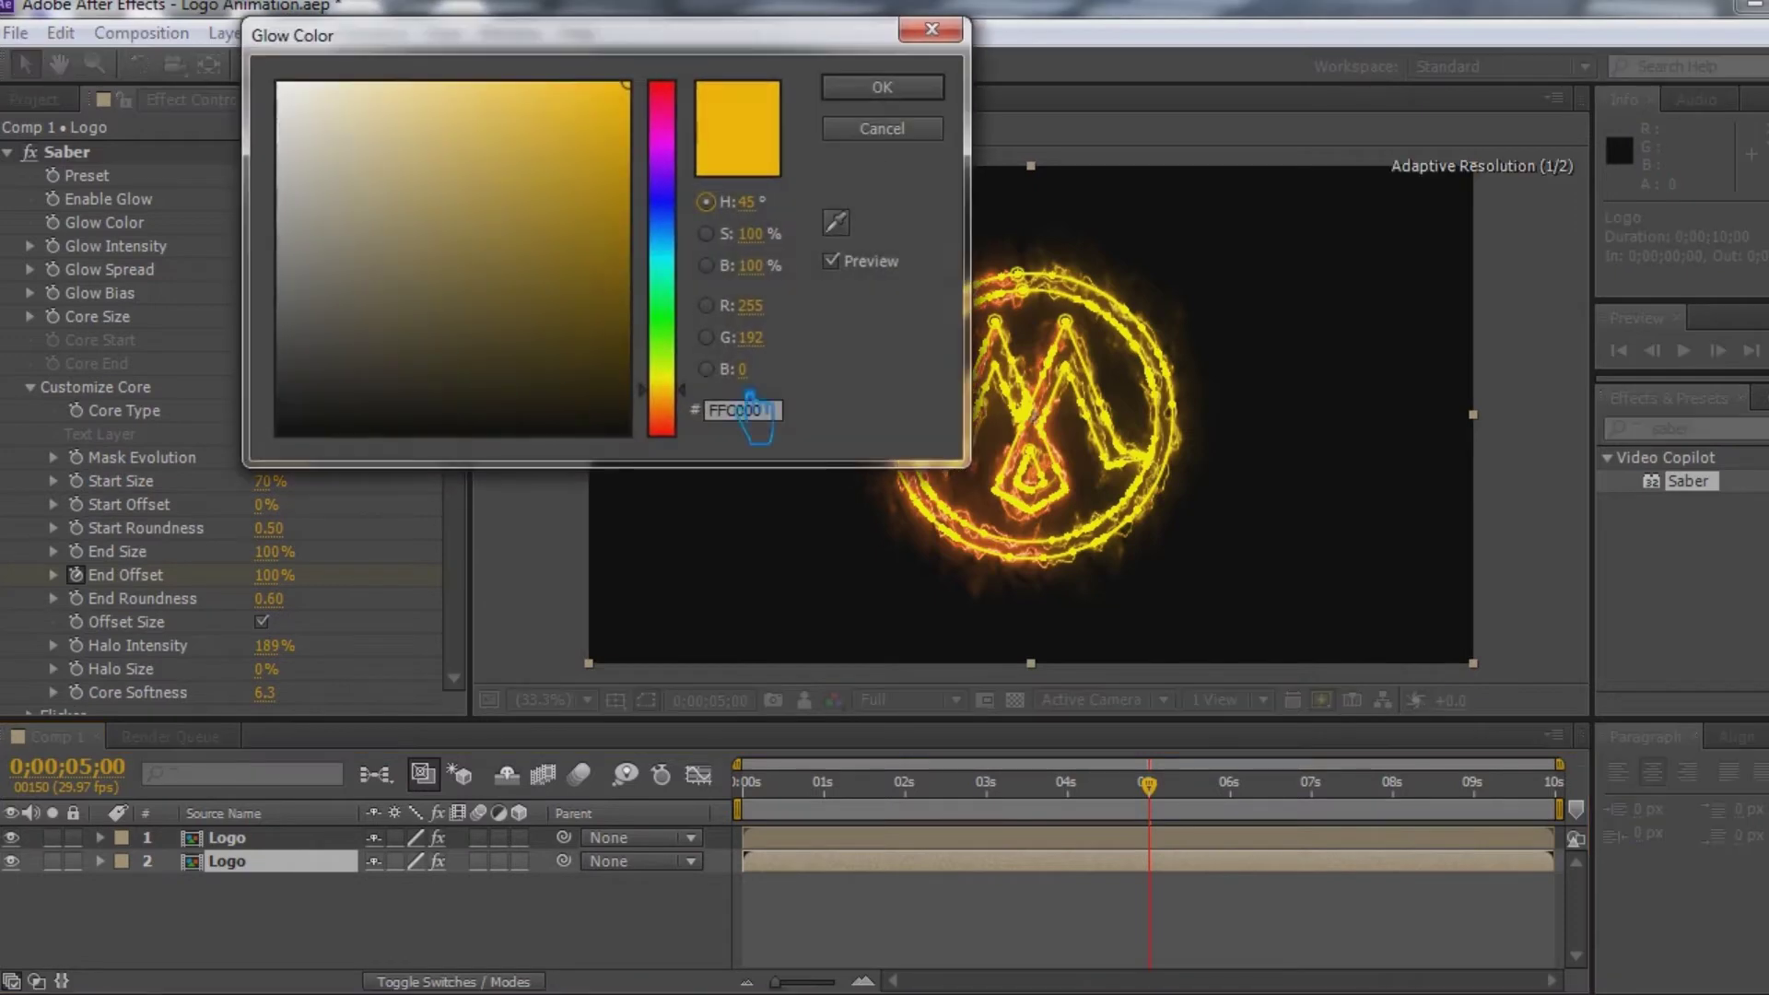
pyautogui.click(683, 378)
pyautogui.click(924, 95)
pyautogui.click(486, 940)
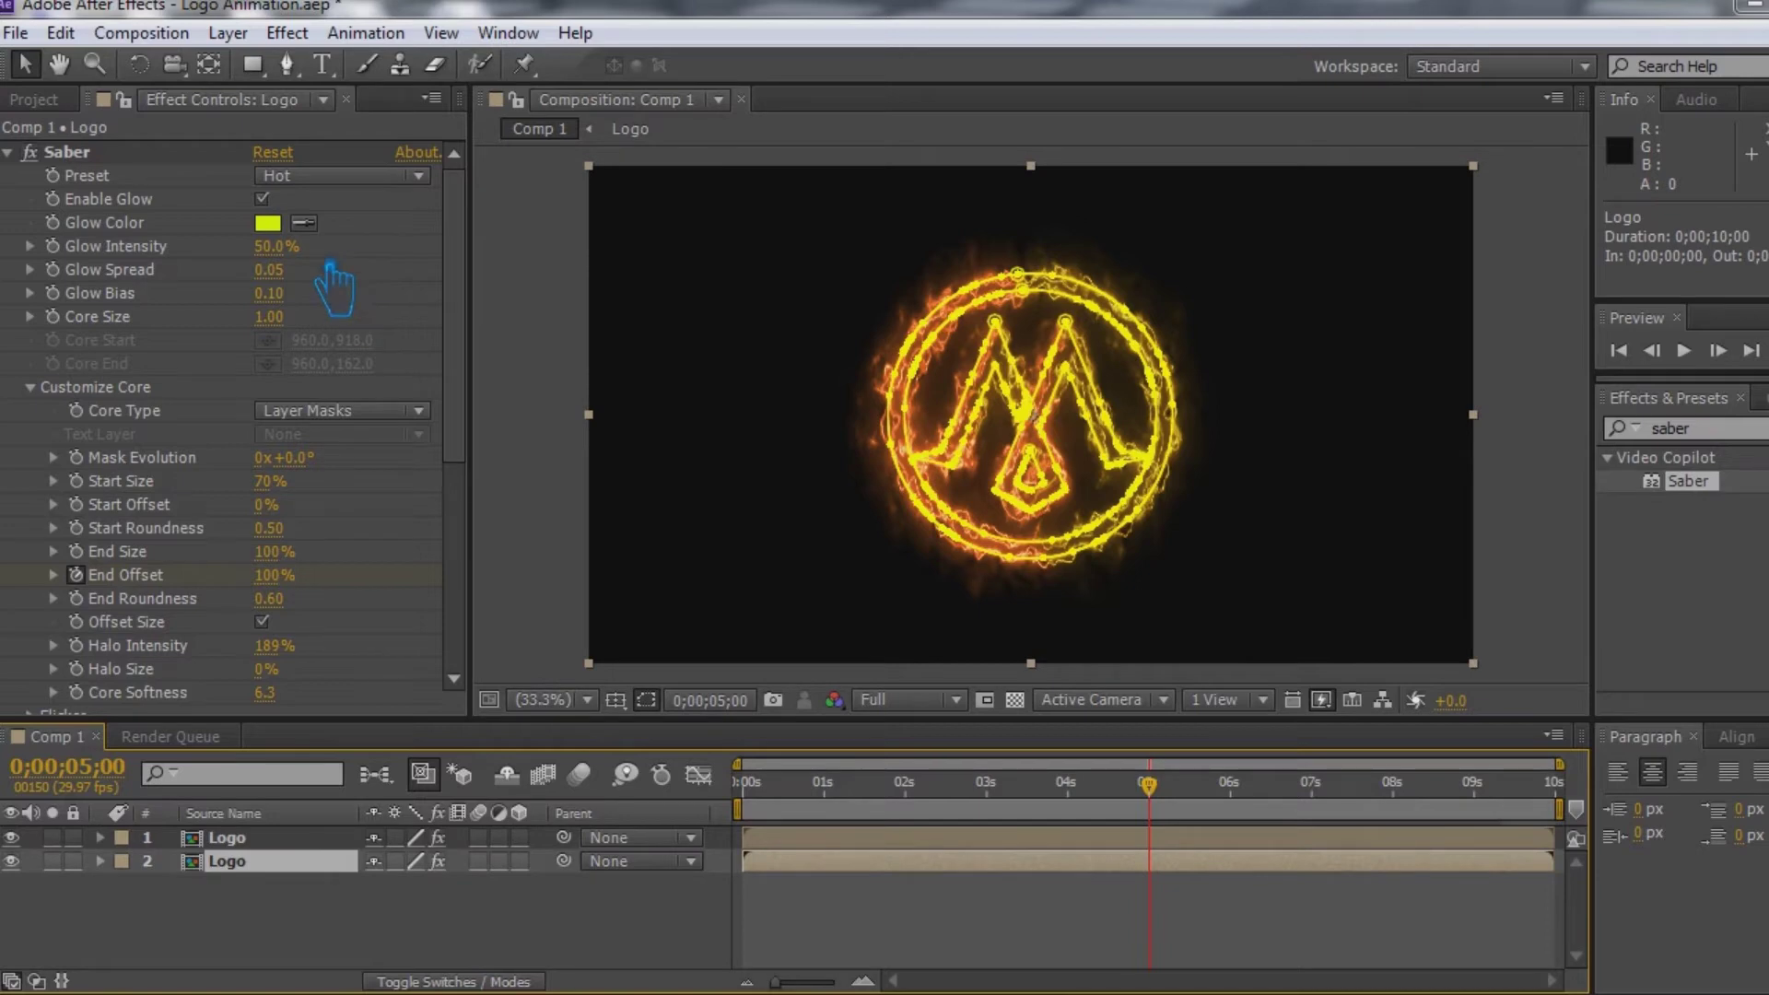
# - Set the lower Logo layer's Saber glow color to green 8AFF00
pyautogui.click(267, 222)
pyautogui.moveTo(701, 373); pyautogui.dragTo(697, 359)
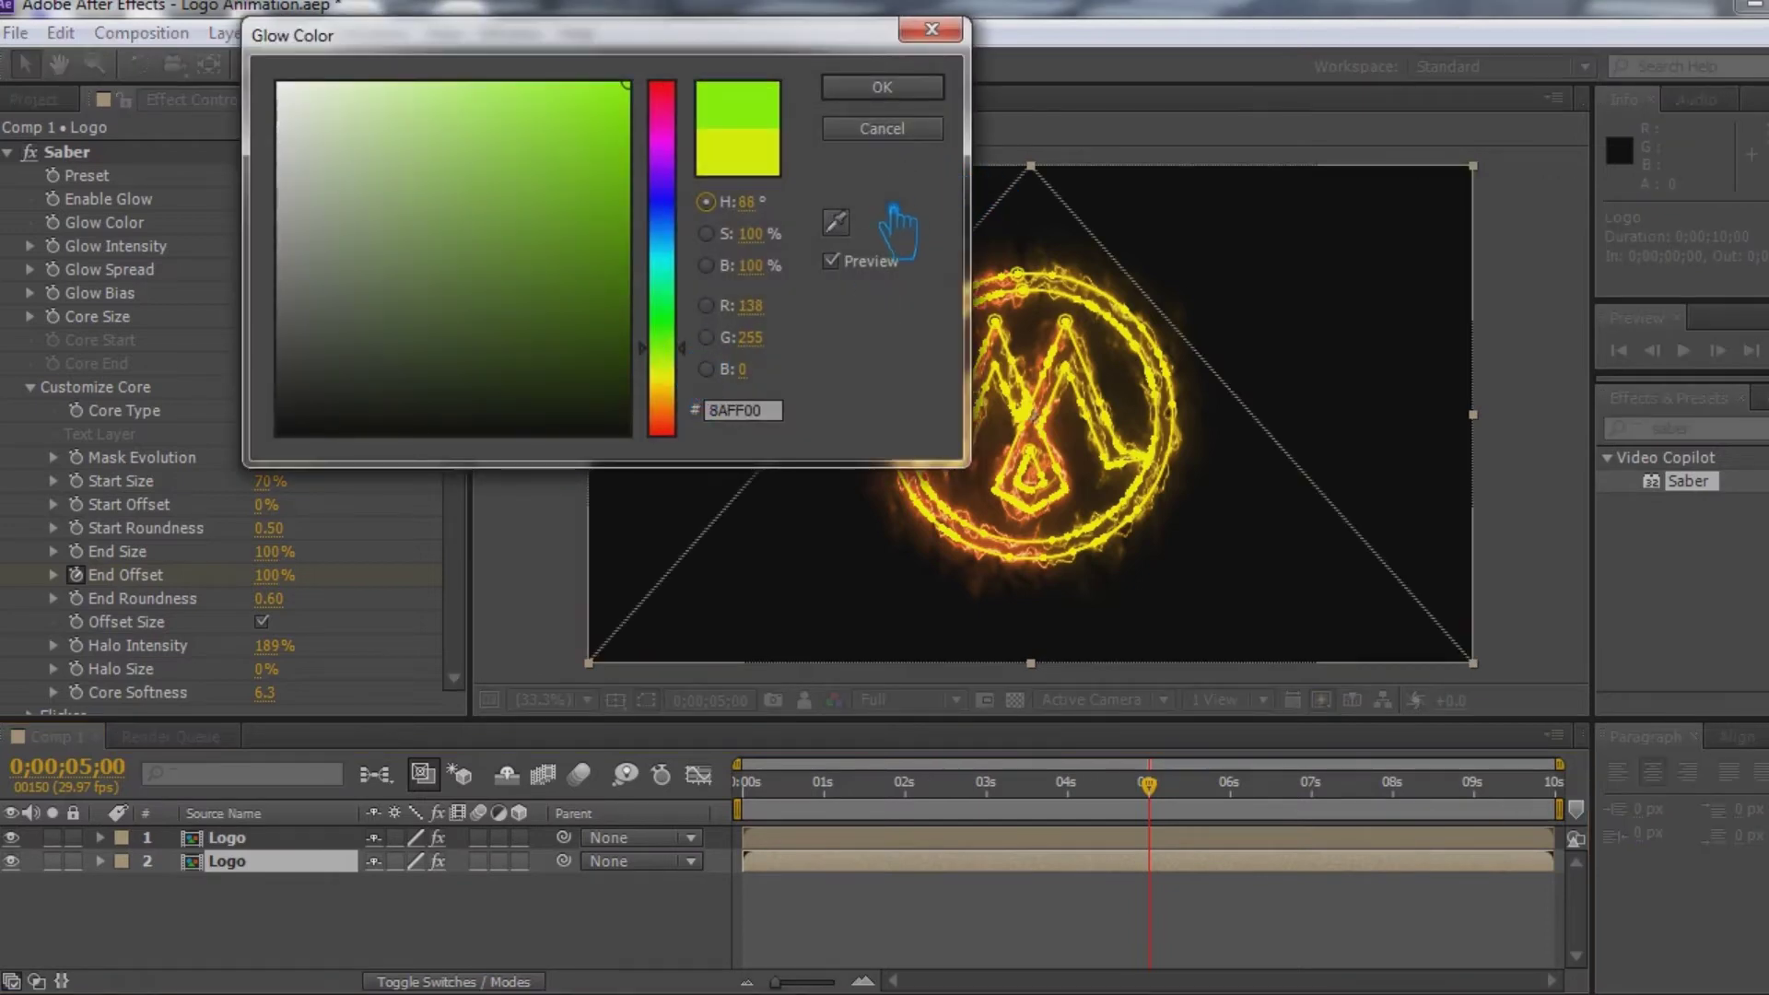
pyautogui.click(933, 92)
pyautogui.click(546, 932)
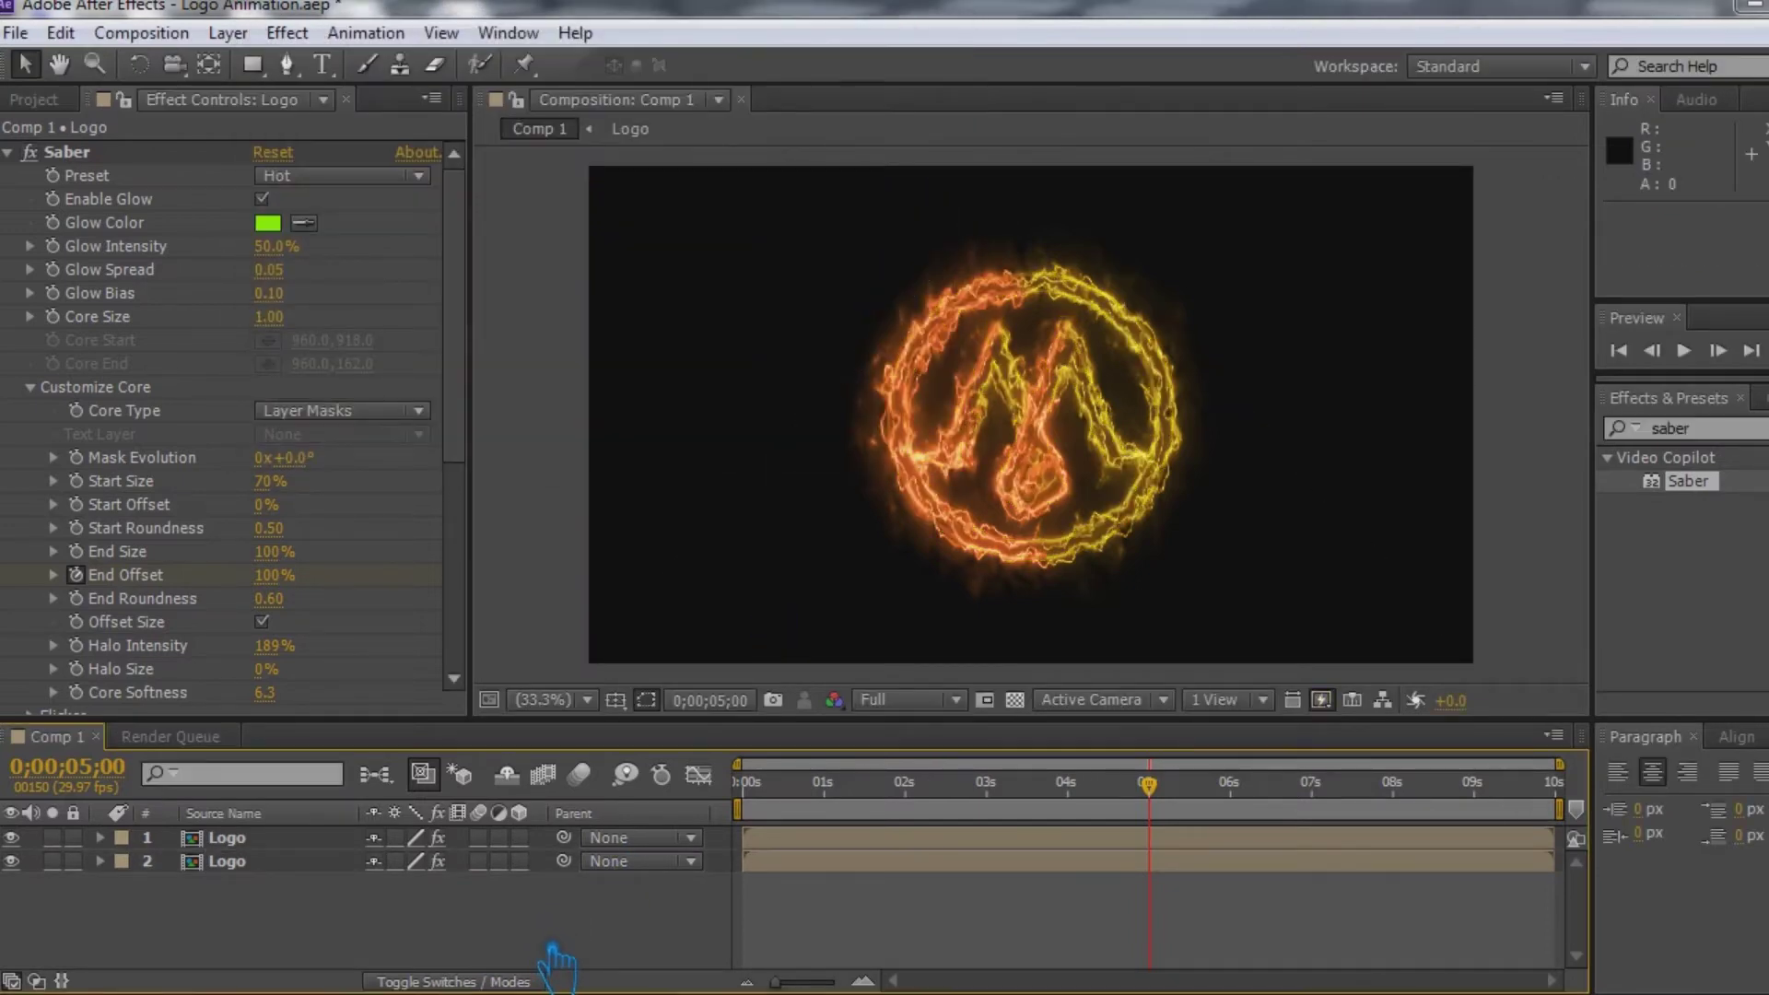
pyautogui.click(268, 860)
pyautogui.click(385, 936)
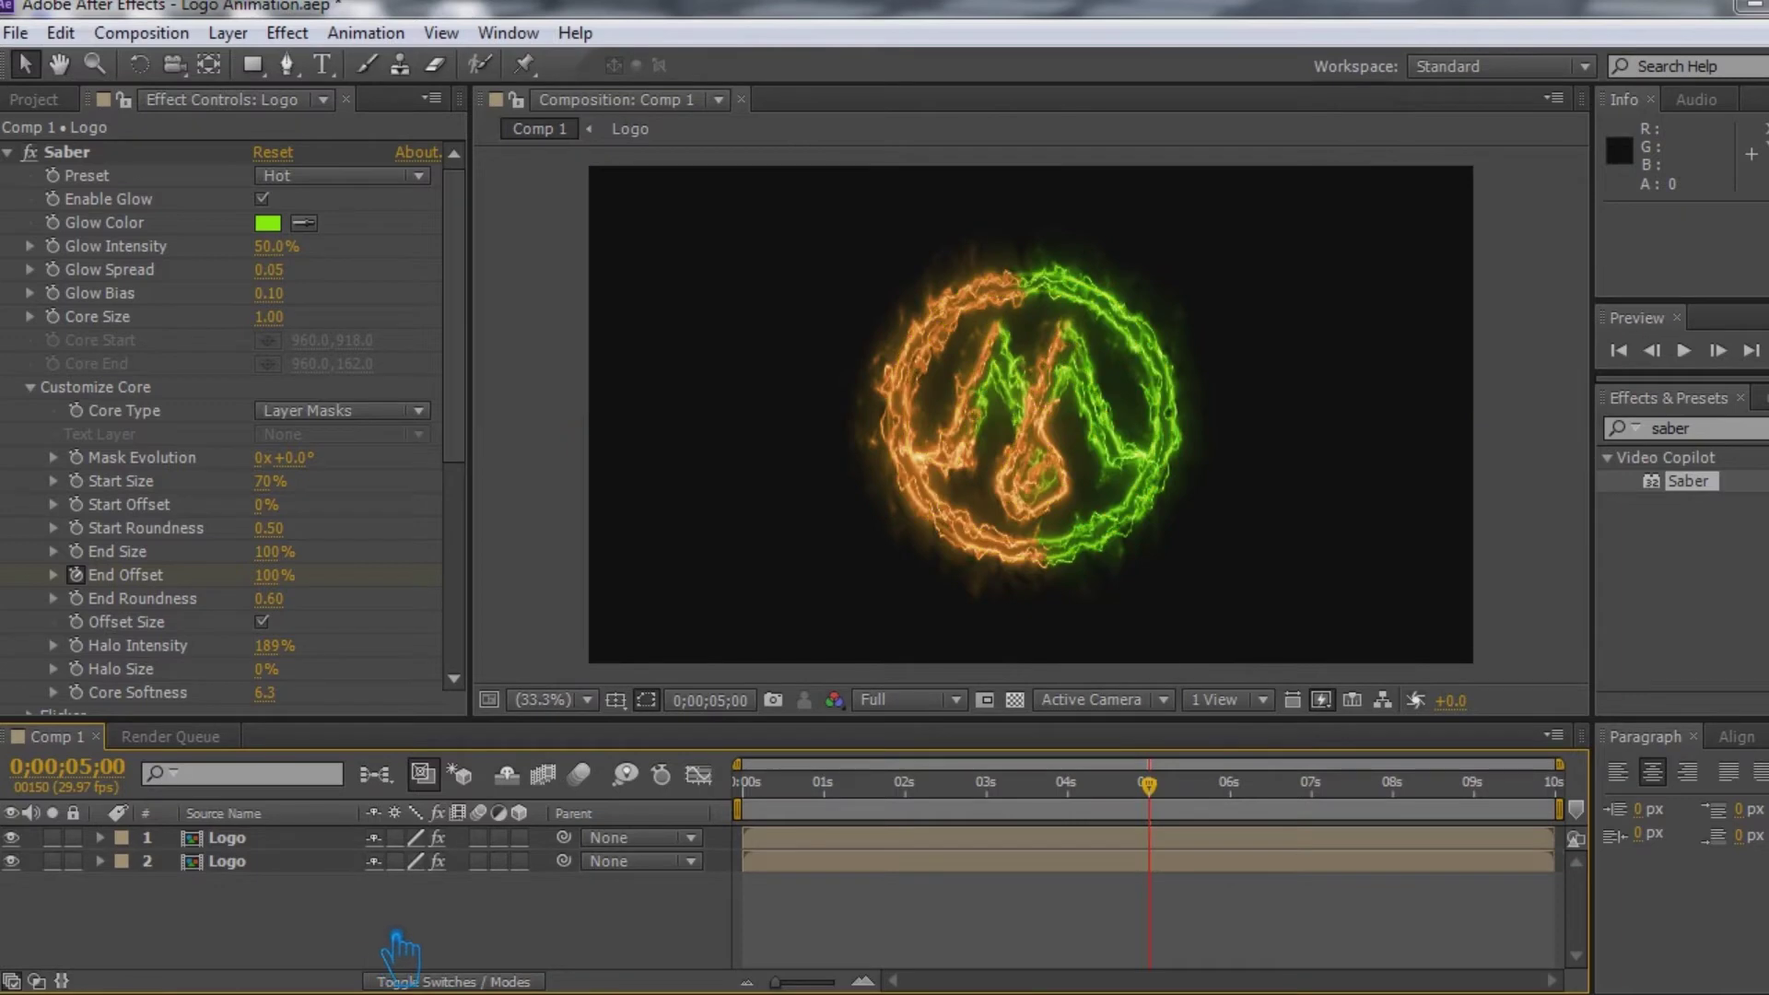
# - Change the lower Logo layer's Saber glow color to yellow EAFF00
pyautogui.click(268, 223)
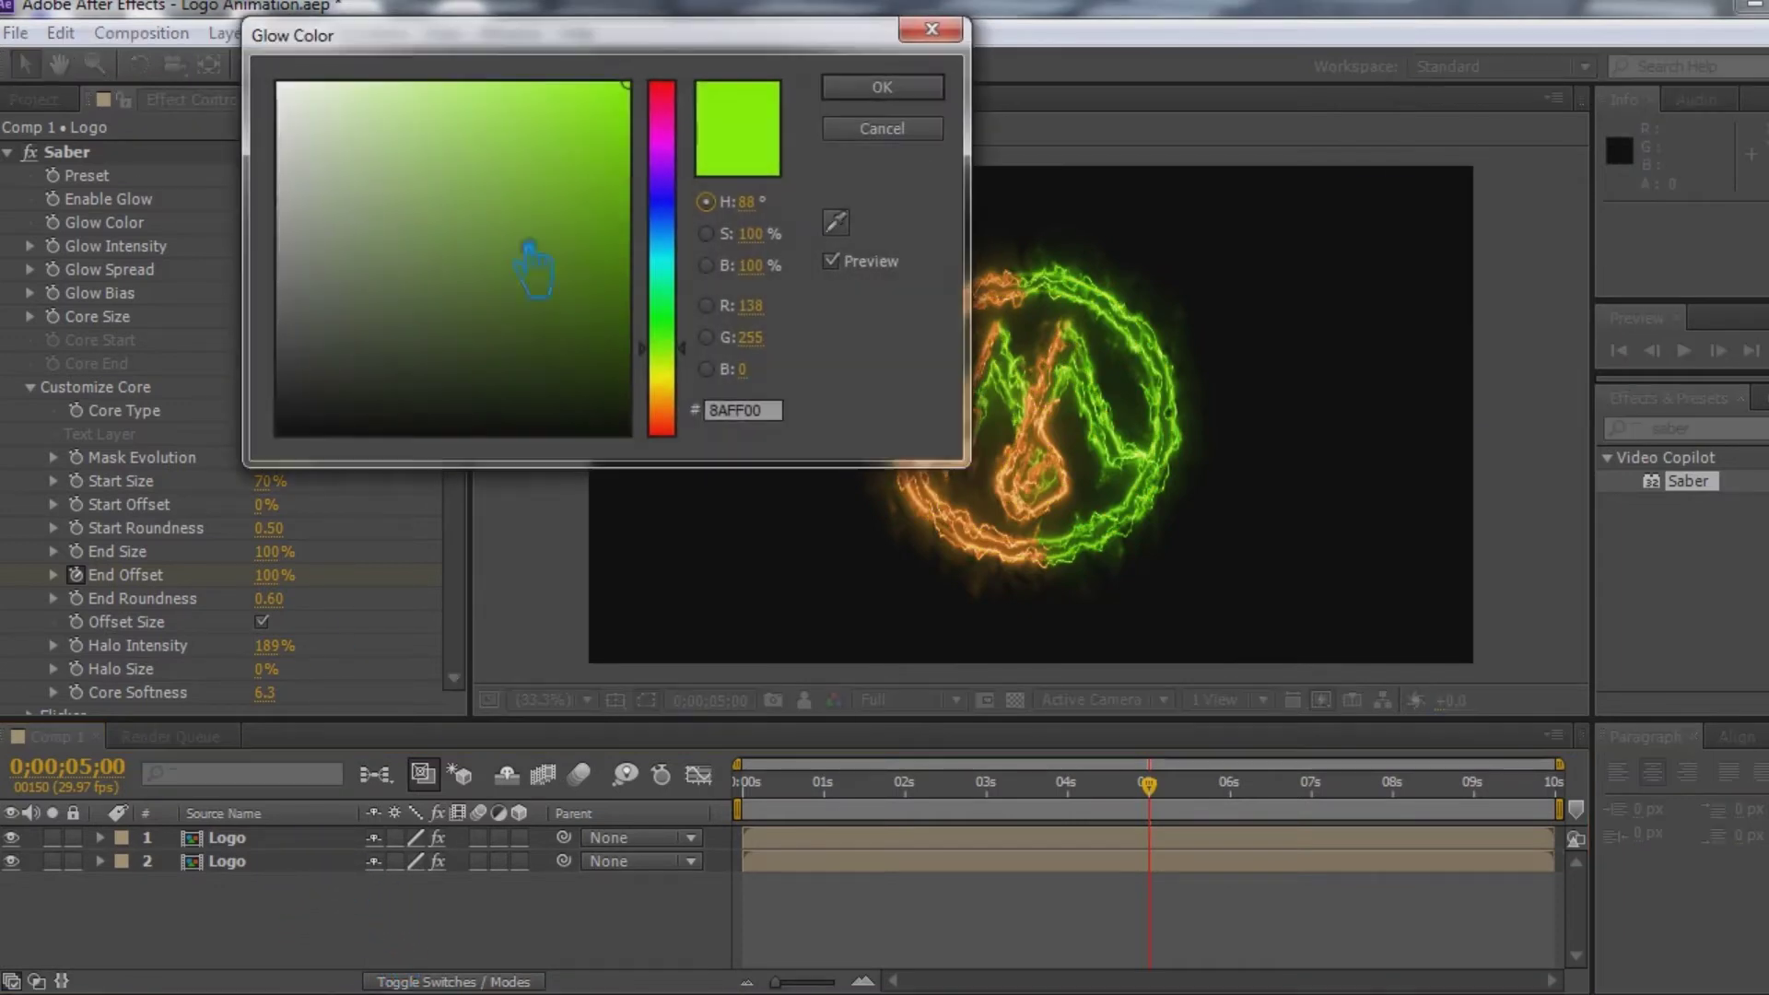
pyautogui.click(662, 370)
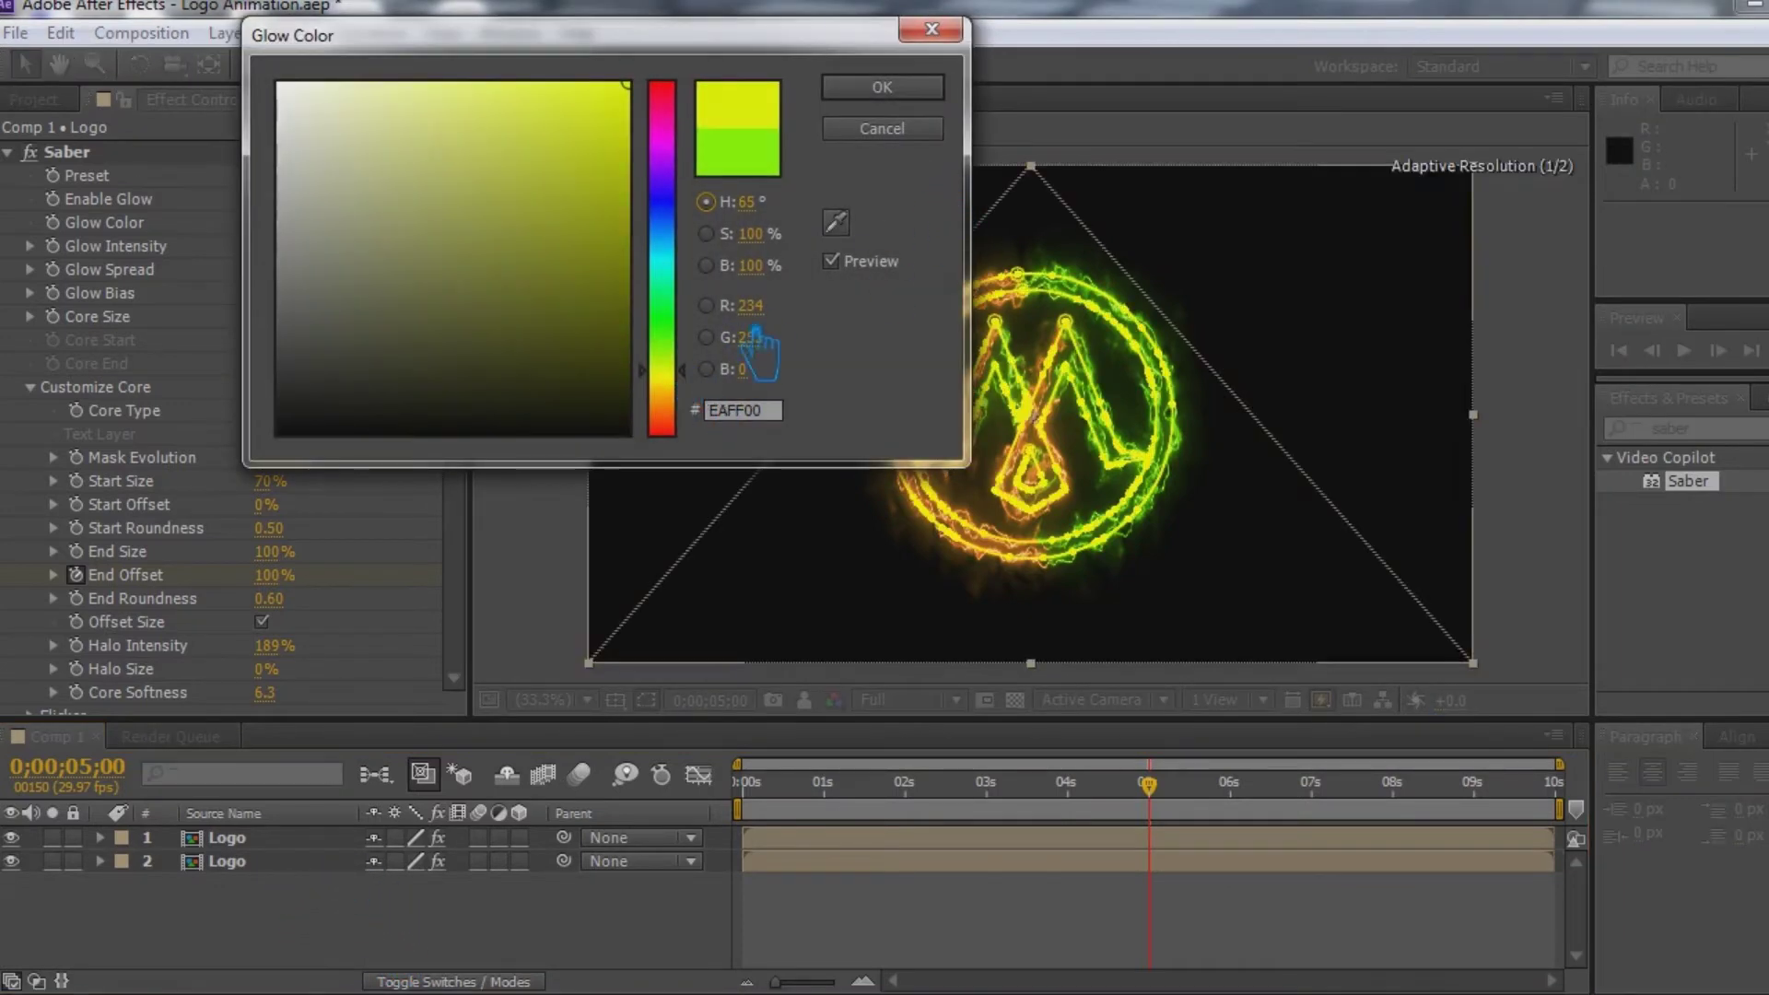
pyautogui.click(925, 94)
pyautogui.click(466, 940)
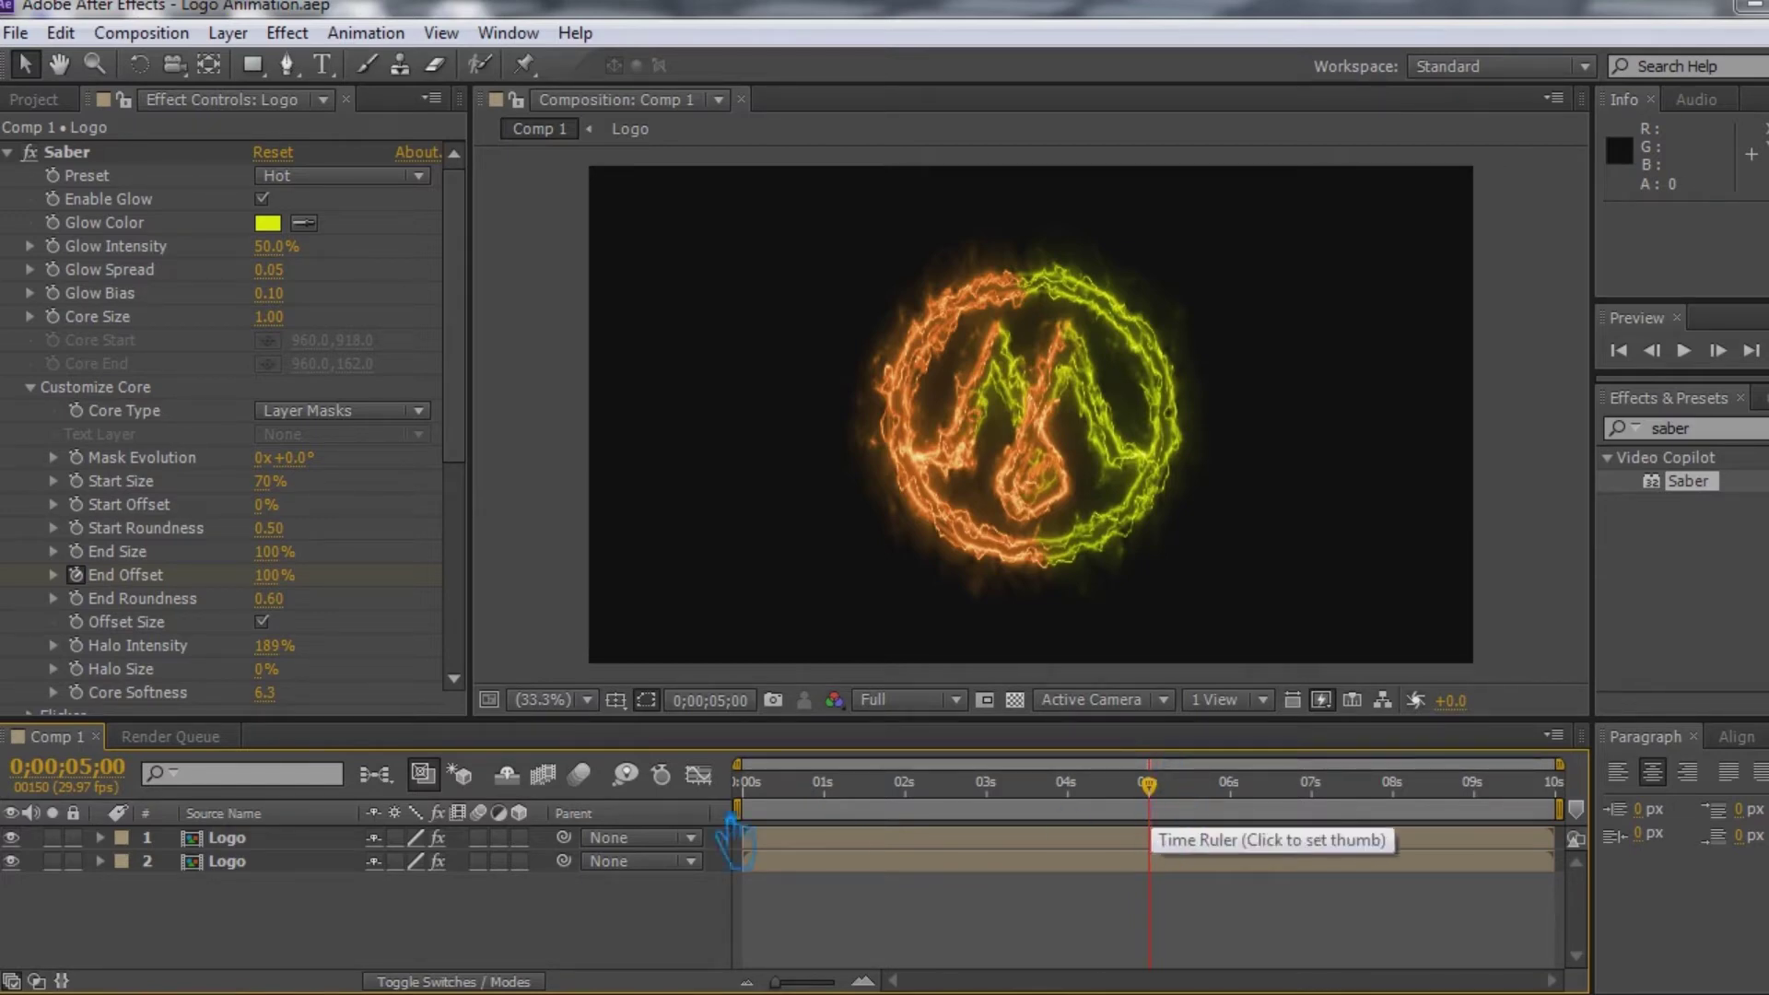
# - Move the current time to 8 seconds and expose the upper Logo layer's Saber Customize Core settings
pyautogui.click(76, 580)
pyautogui.click(76, 580)
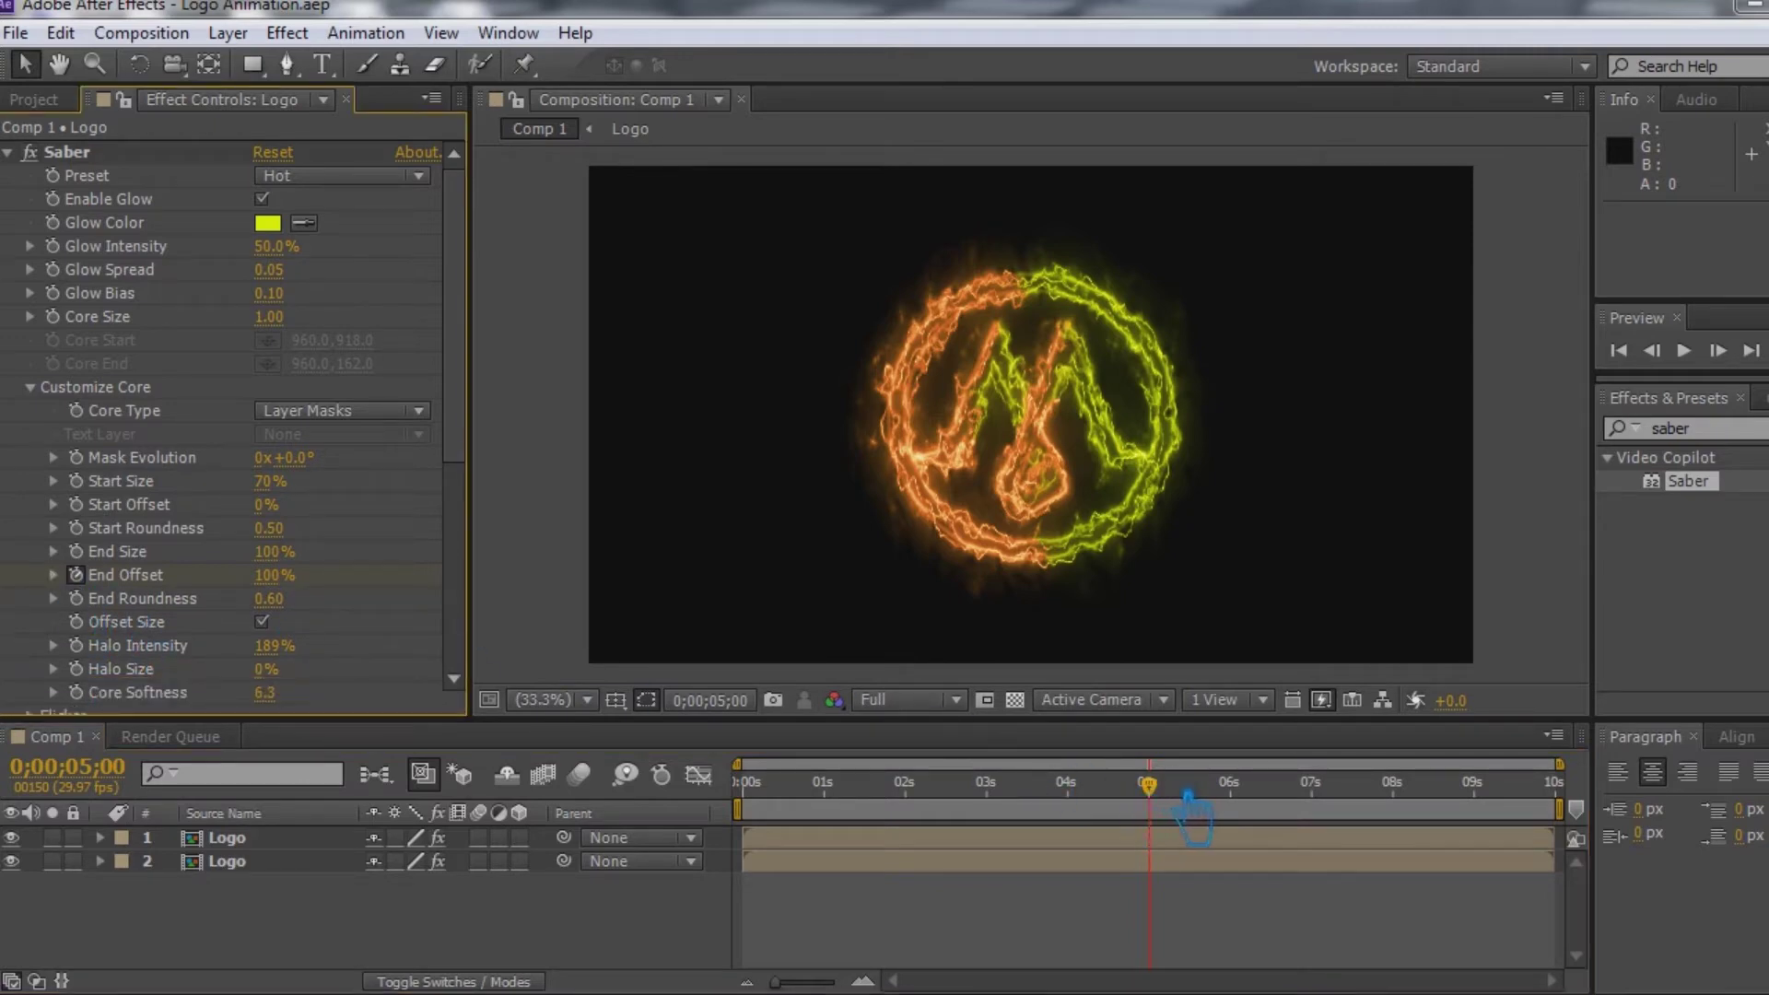
pyautogui.moveTo(1149, 785); pyautogui.dragTo(1421, 816)
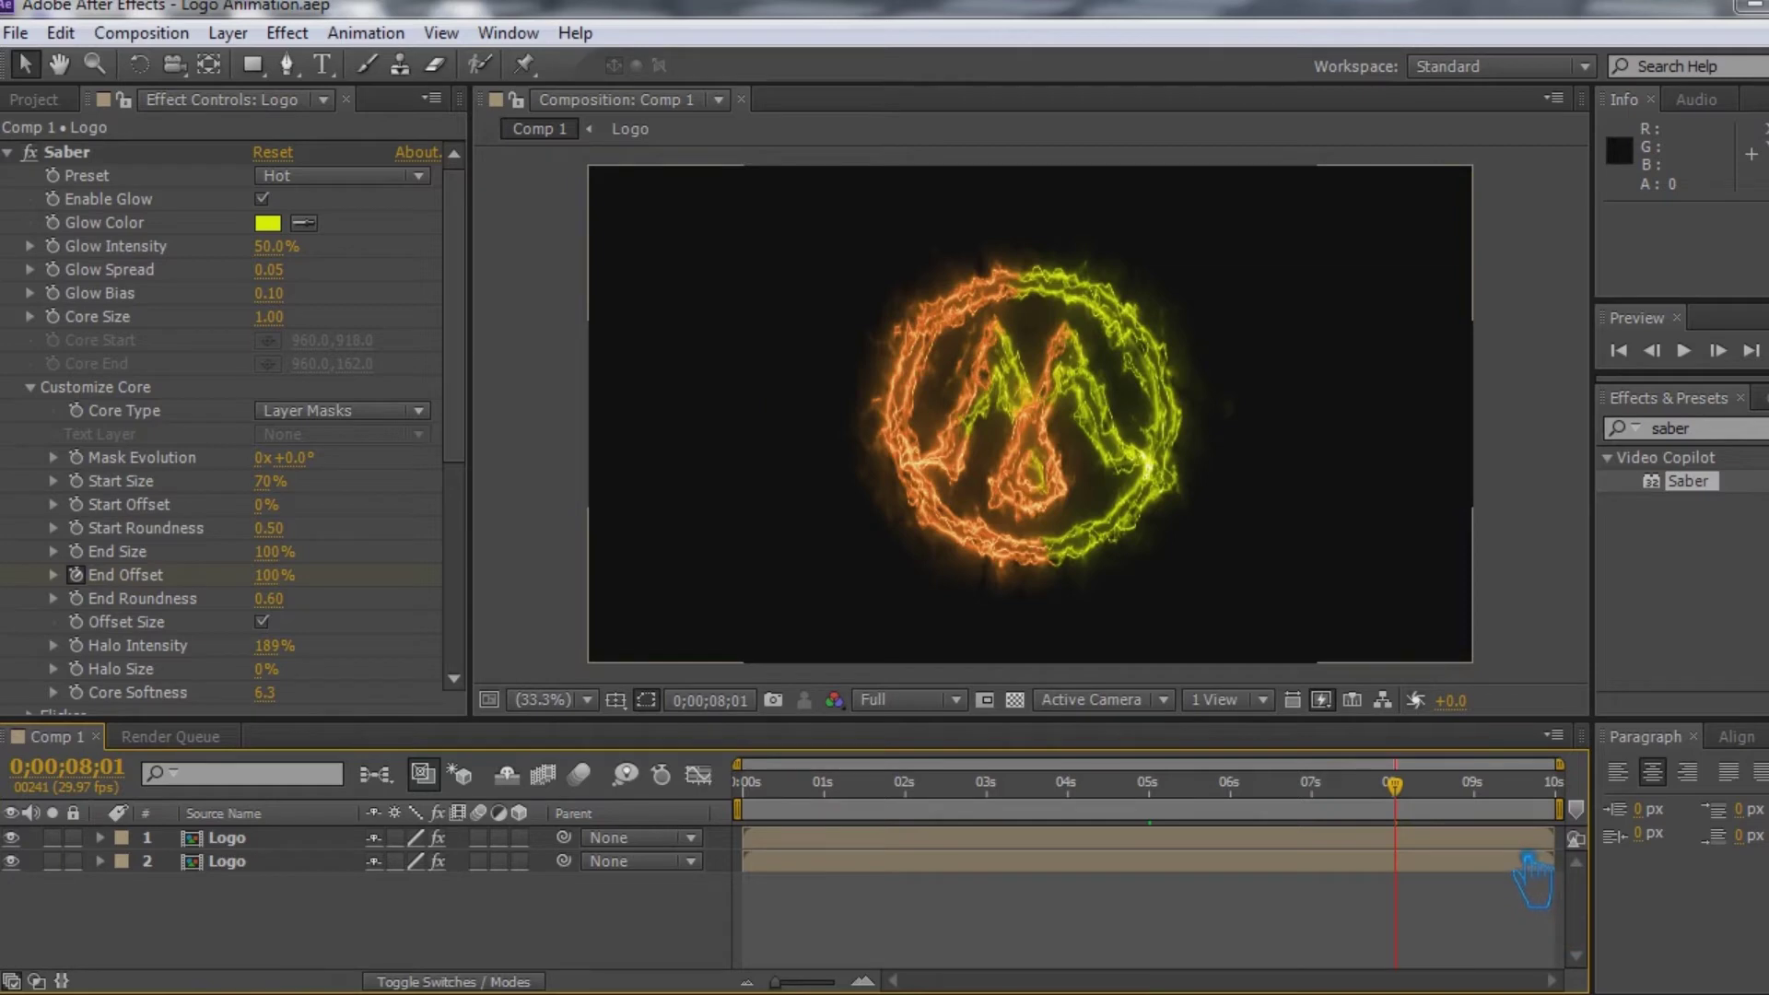
pyautogui.moveTo(1418, 809); pyautogui.dragTo(1410, 808)
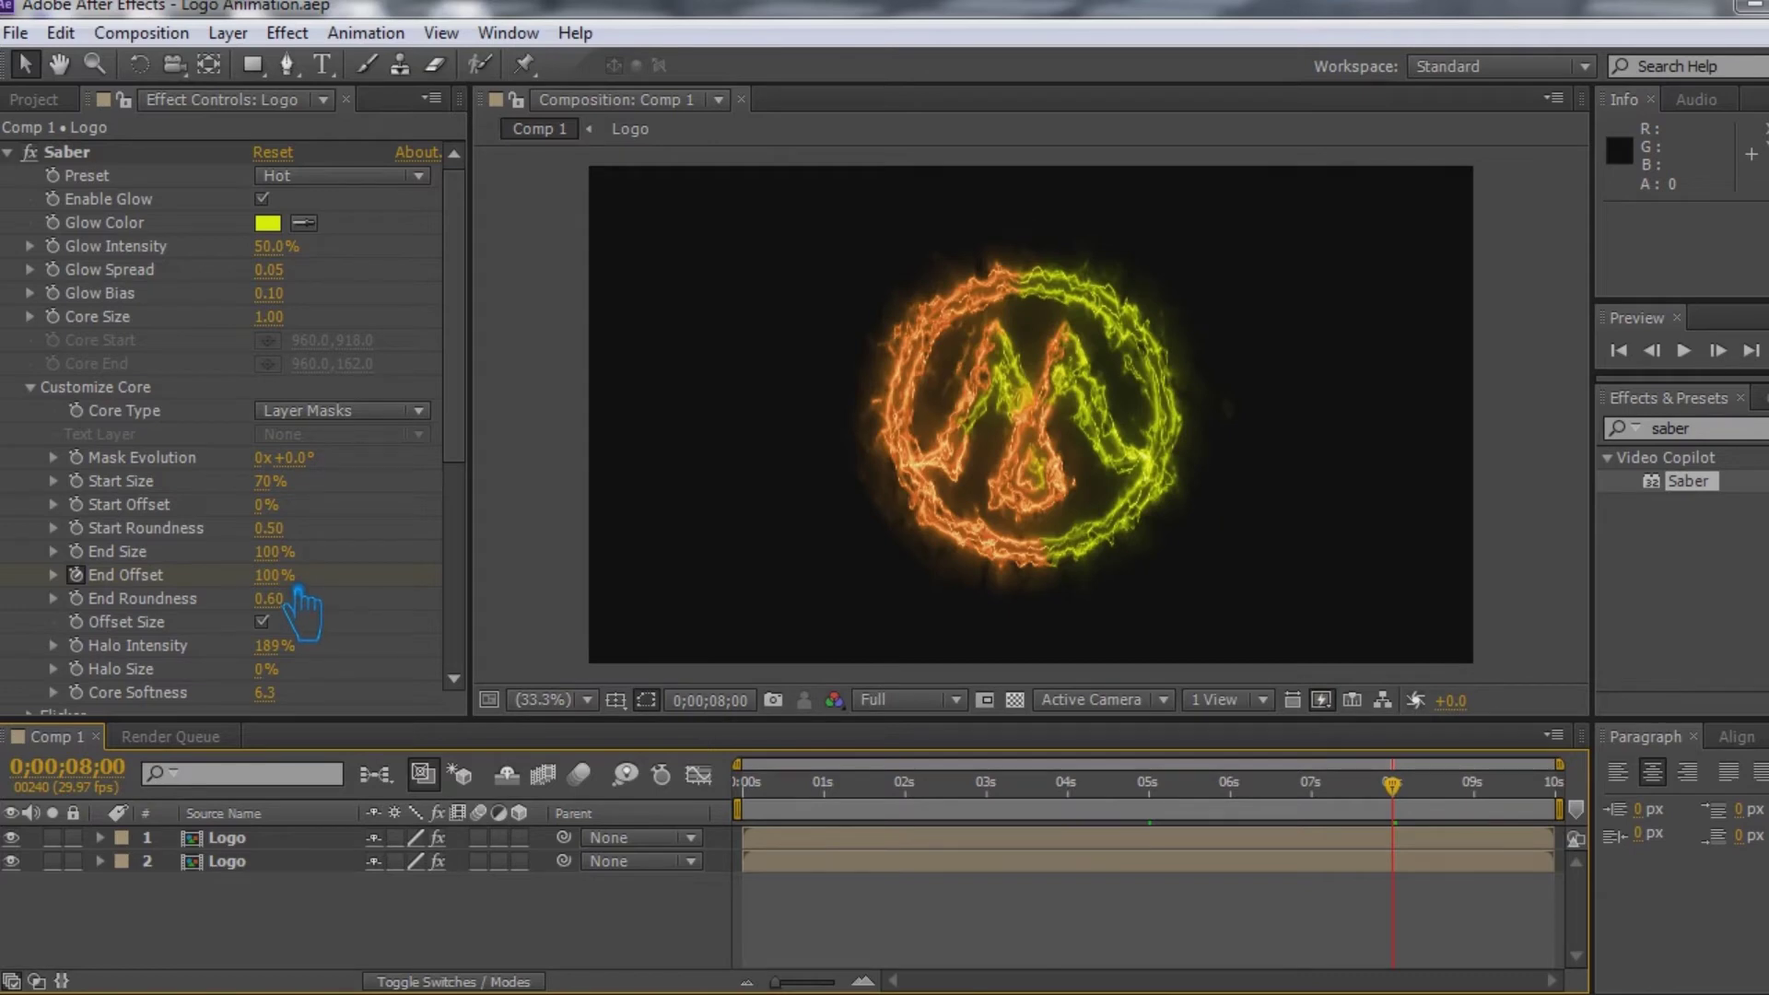
pyautogui.click(221, 837)
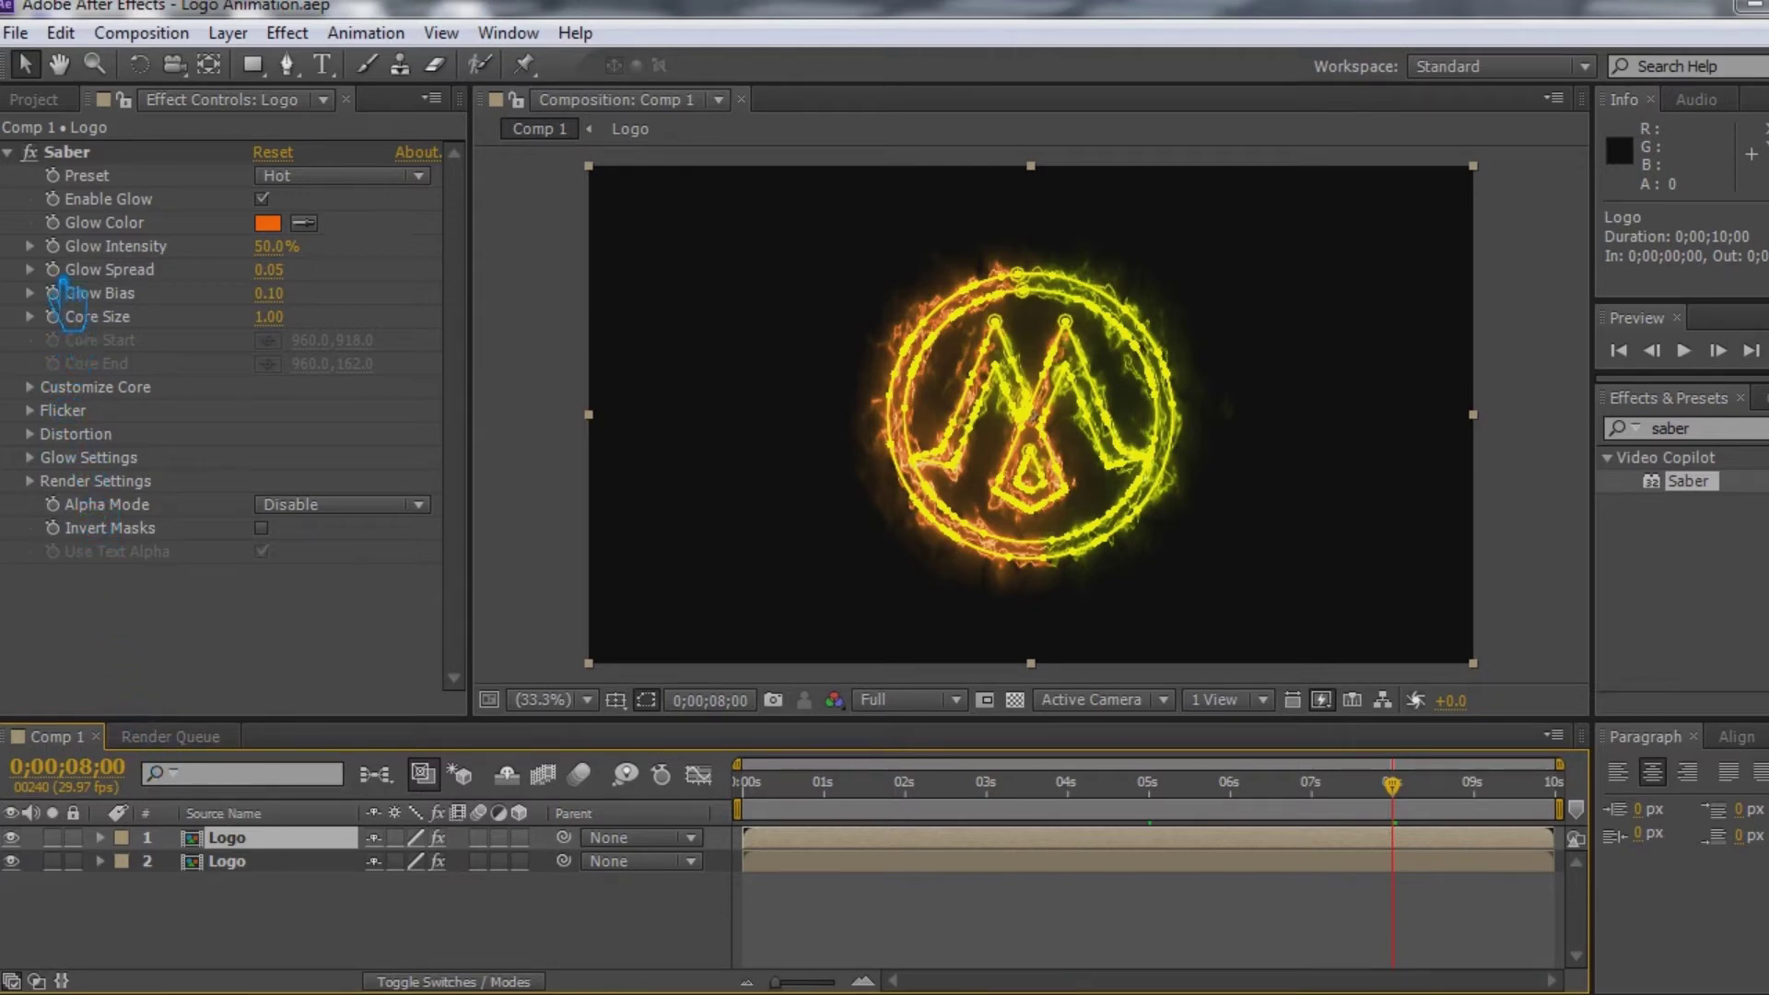
pyautogui.click(52, 390)
pyautogui.scroll(-2, 347, 559)
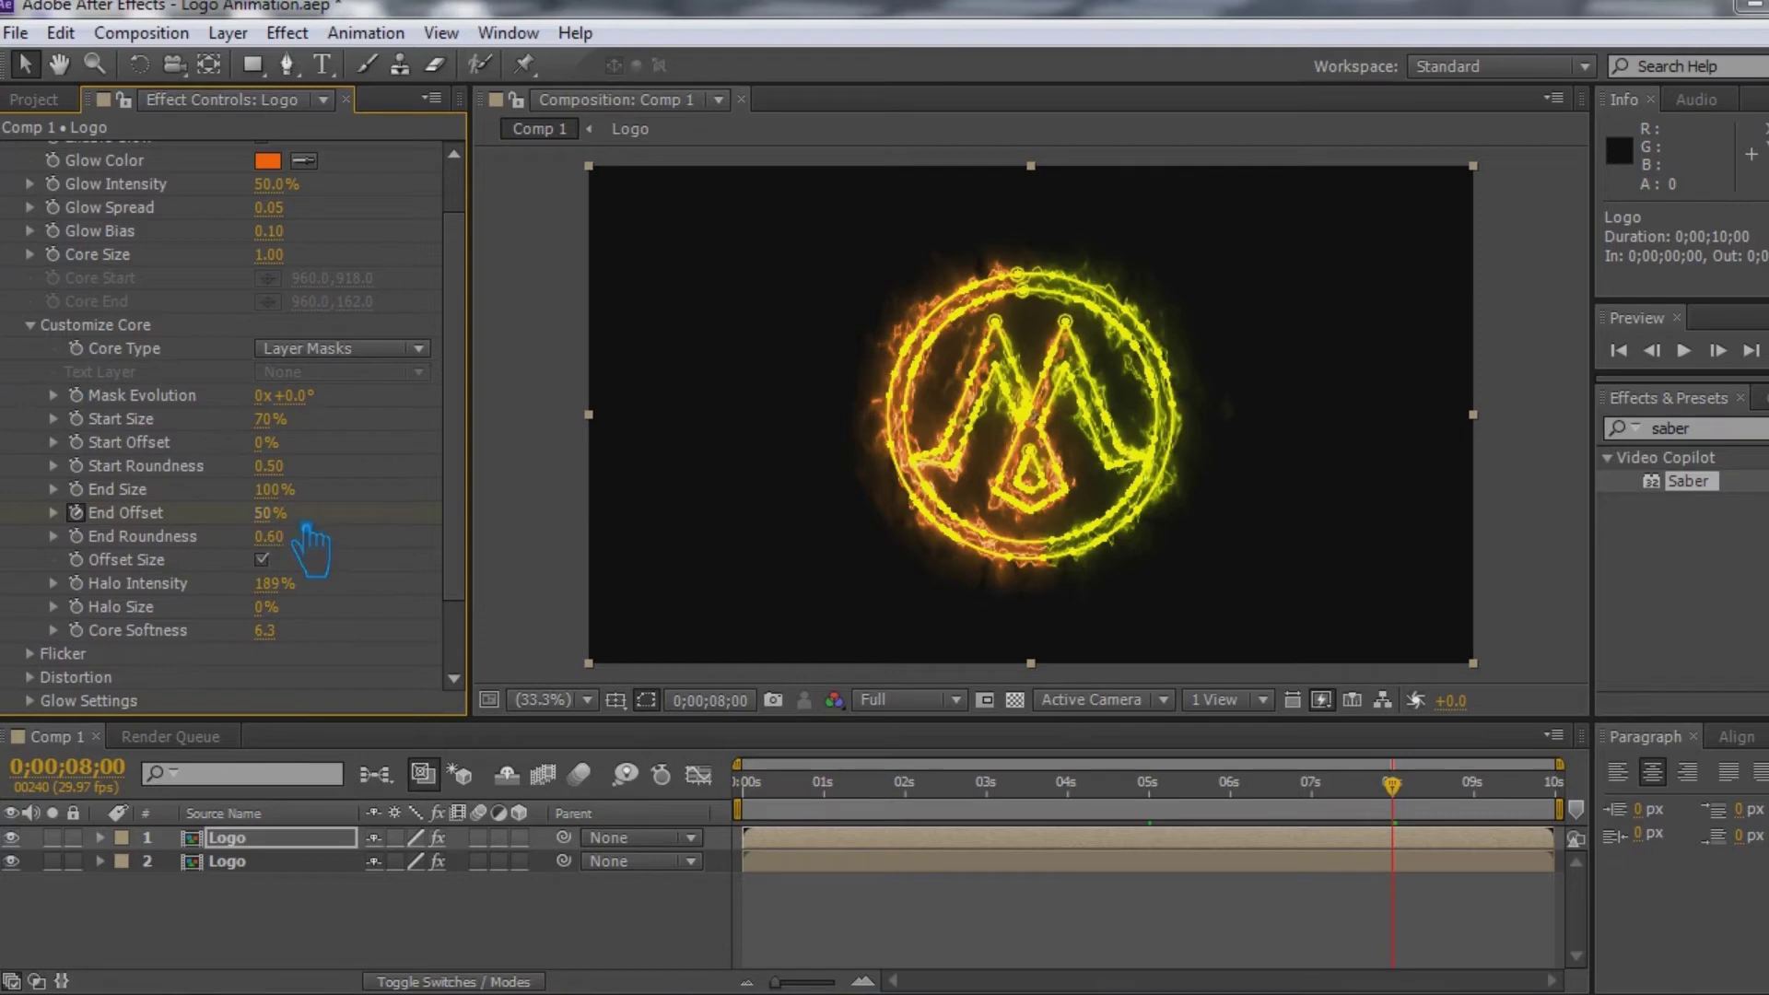
# - Try an End Offset of 100% on the upper Logo layer at 8 seconds, and undo it
pyautogui.moveTo(308, 513); pyautogui.dragTo(502, 553)
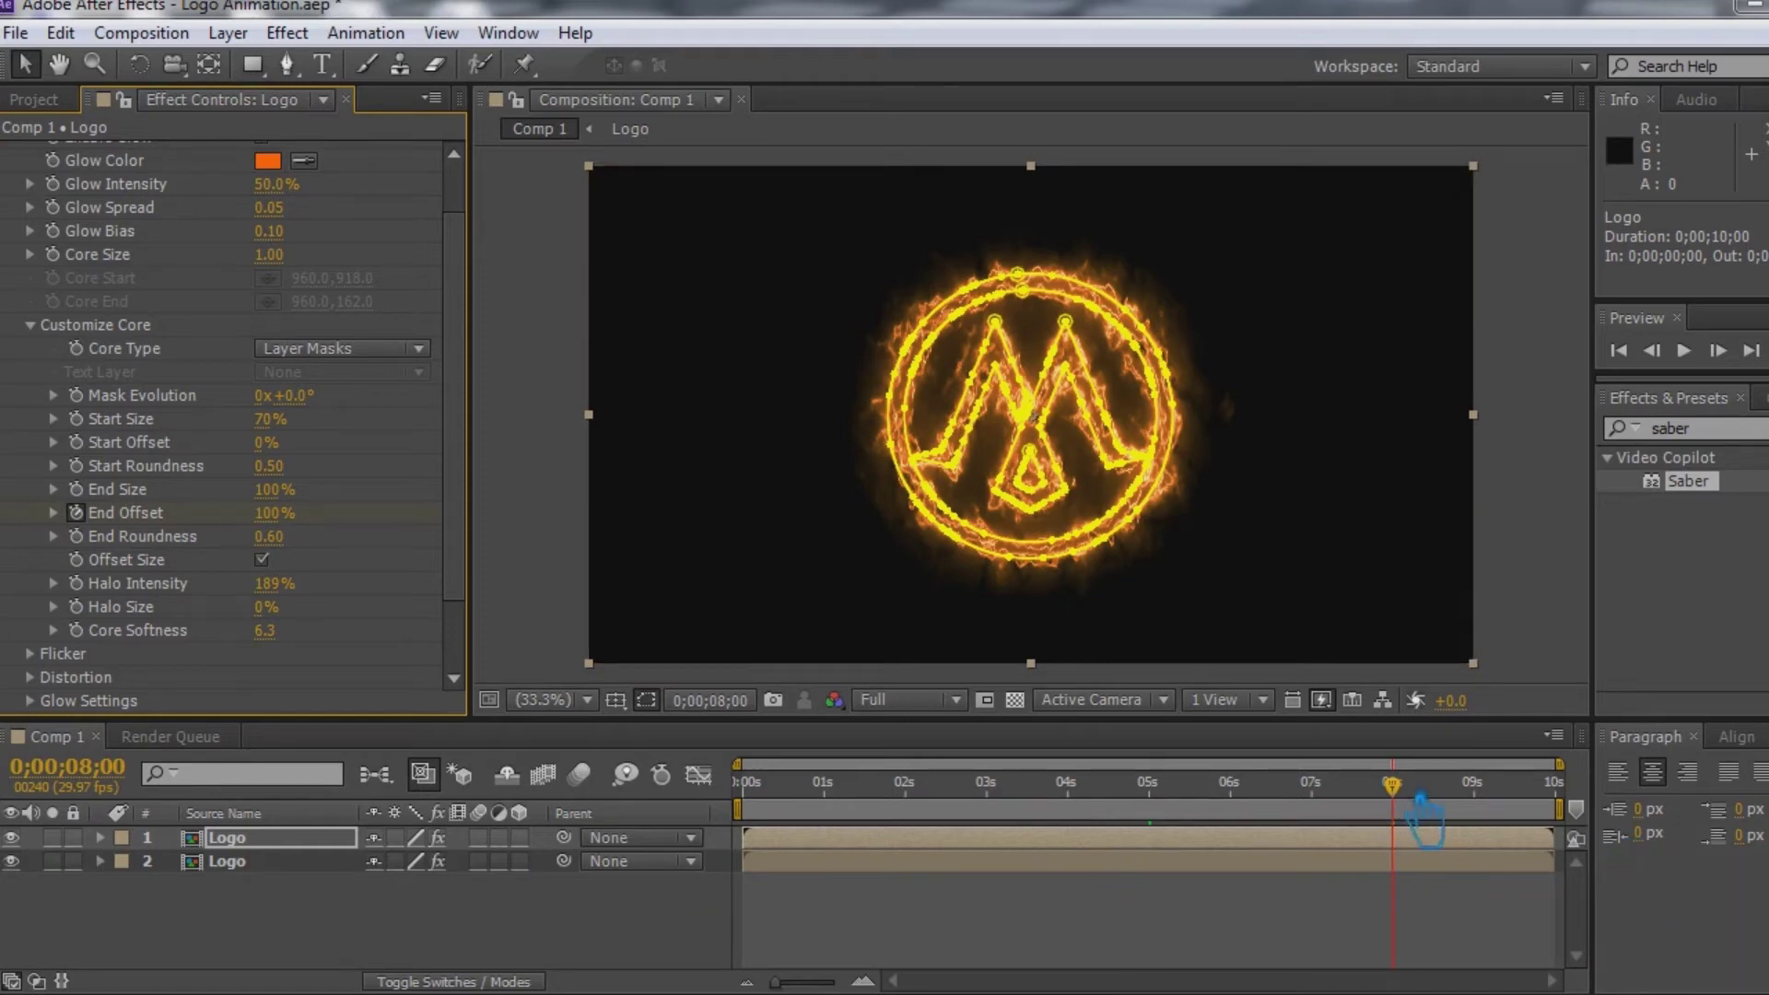
pyautogui.moveTo(1420, 796); pyautogui.dragTo(1504, 809)
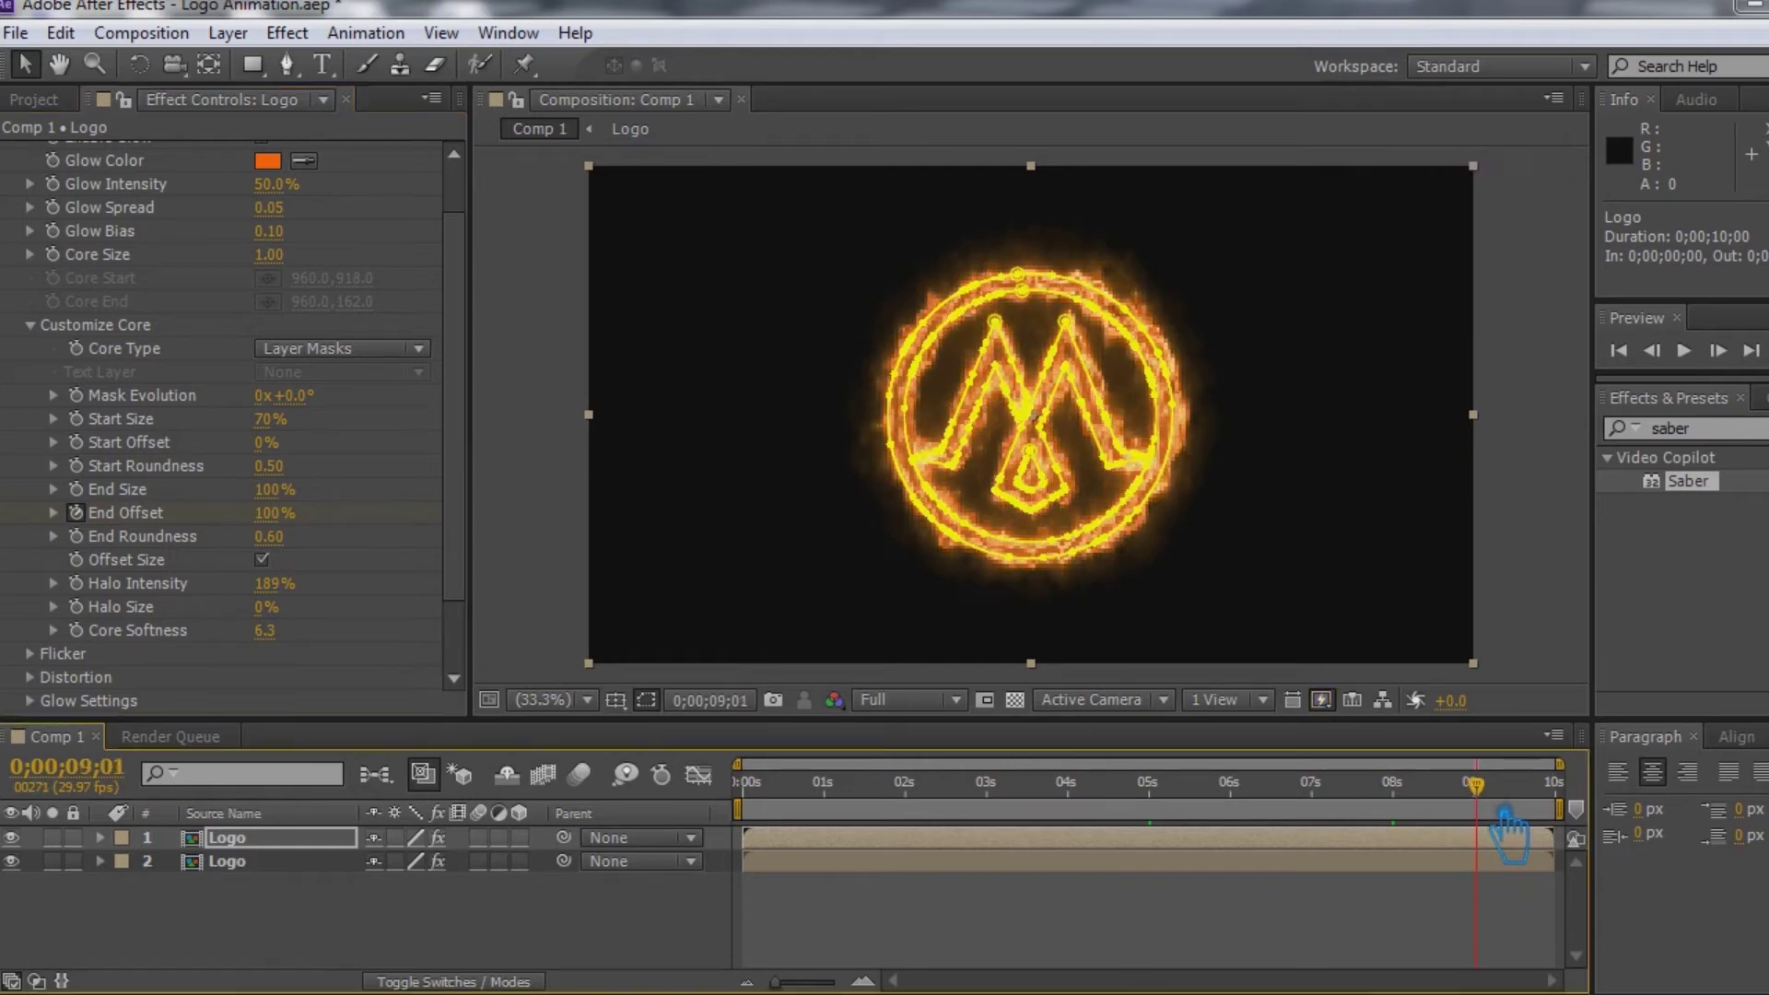
pyautogui.hotkey('ctrl', 'z')
# - Keyframe the upper Logo layer's Saber End Offset at 100% at 0;00;06;29 and 0% at 0;00;08;01
pyautogui.moveTo(1417, 804); pyautogui.dragTo(1331, 809)
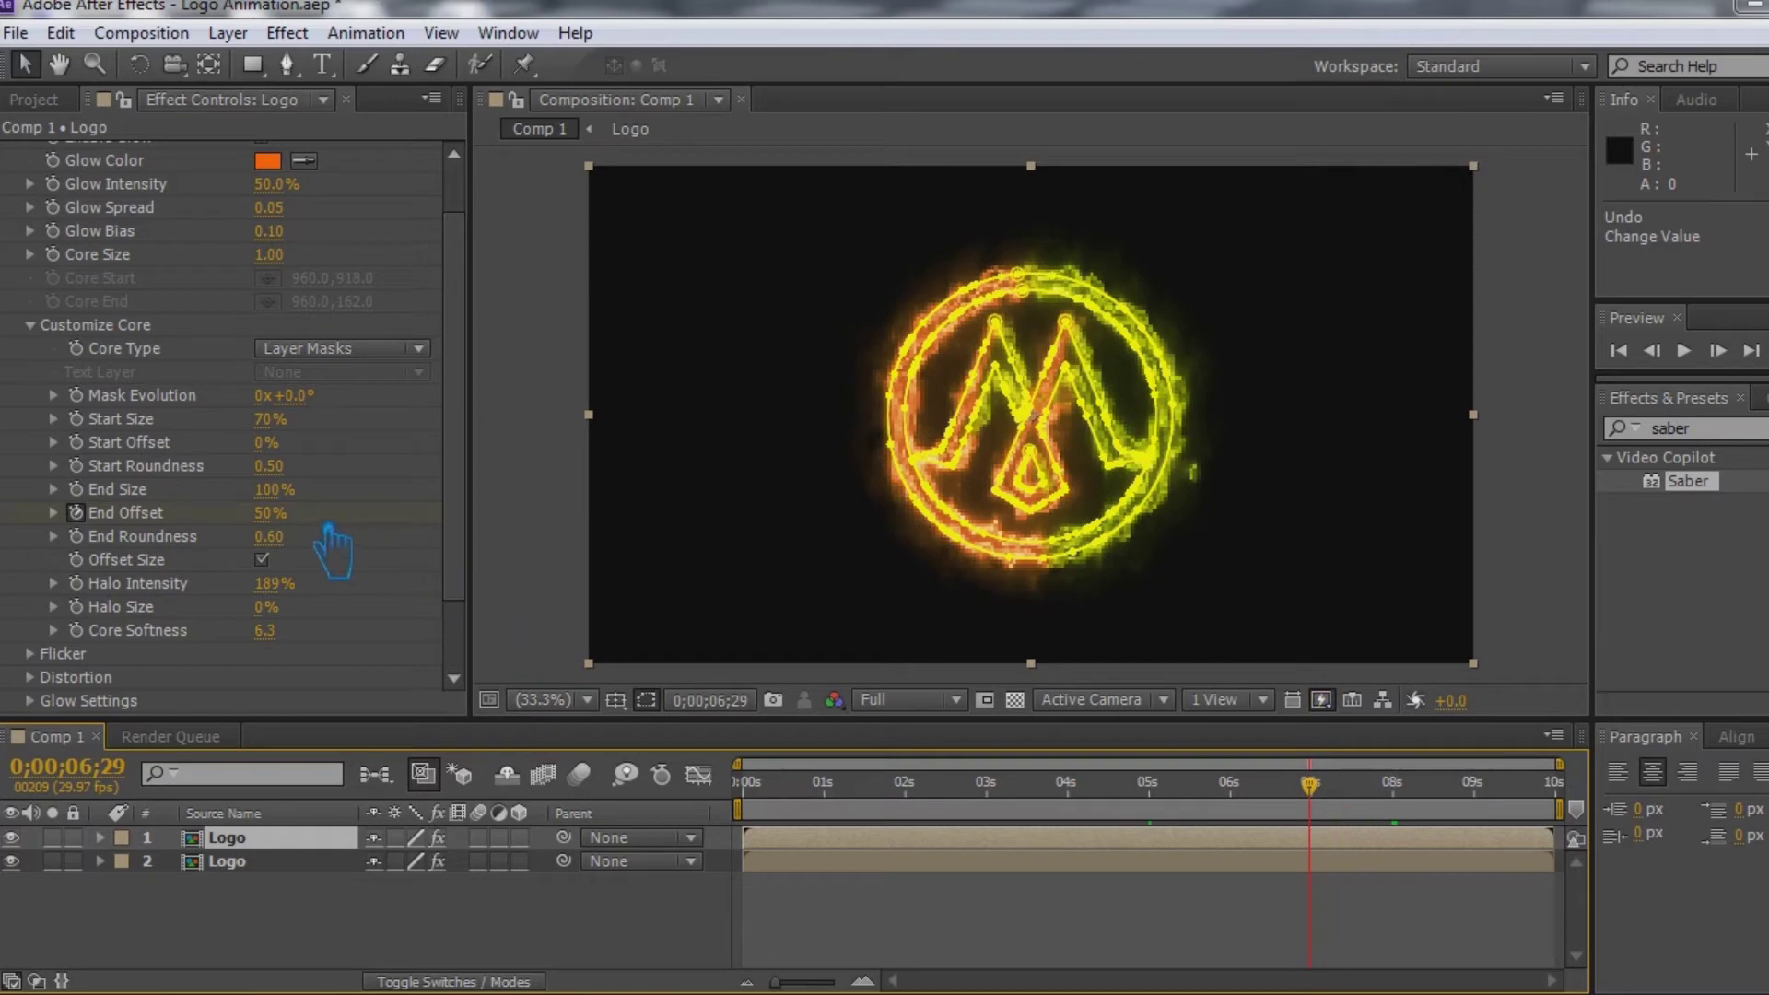
pyautogui.moveTo(279, 518); pyautogui.dragTo(658, 553)
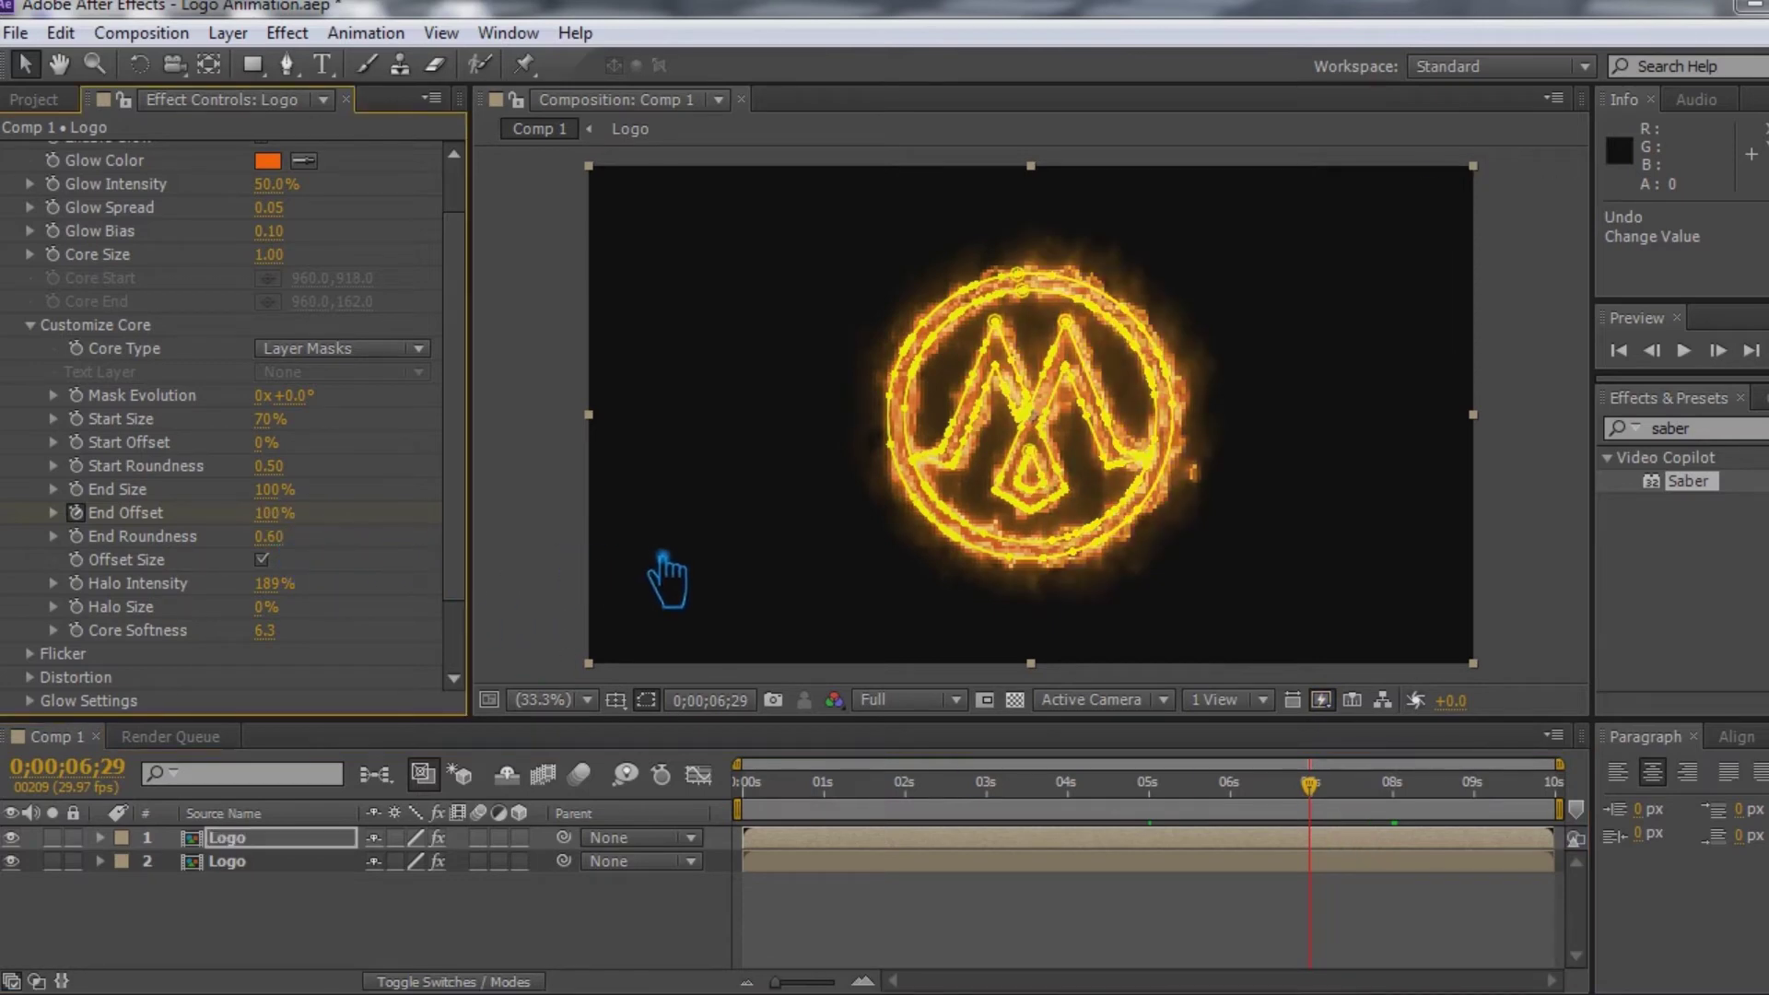
pyautogui.moveTo(1319, 809); pyautogui.dragTo(1428, 820)
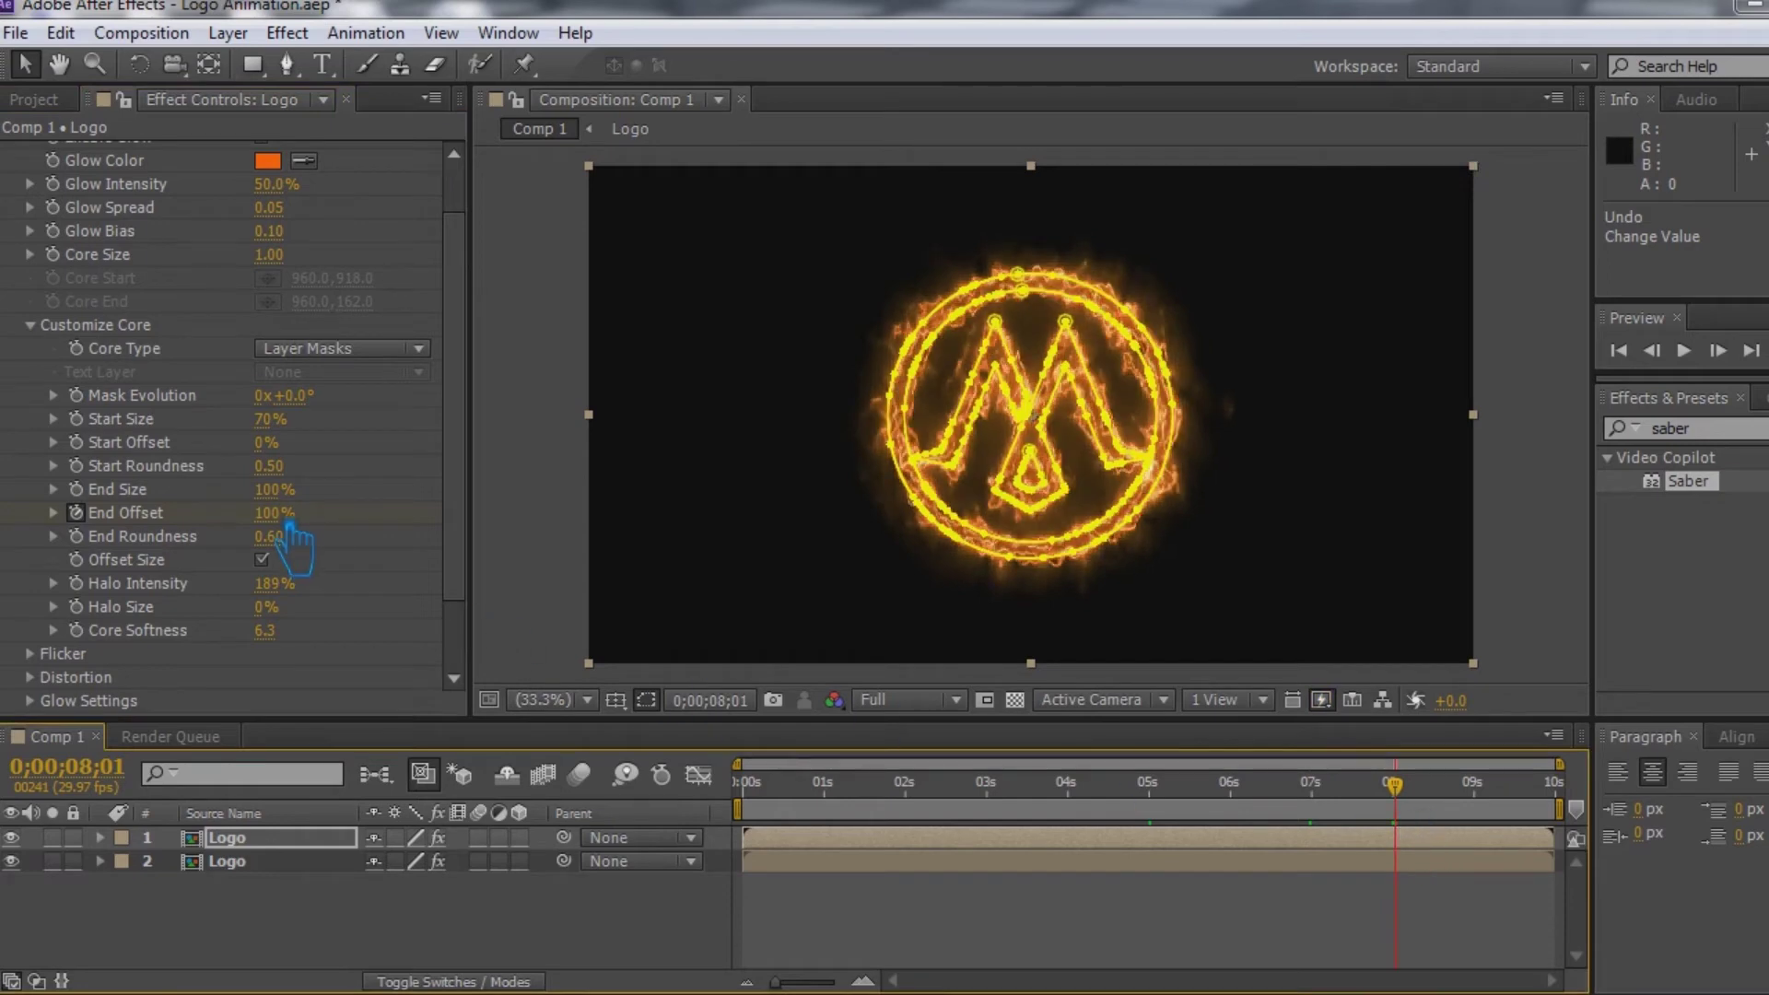
pyautogui.moveTo(287, 523); pyautogui.dragTo(121, 533)
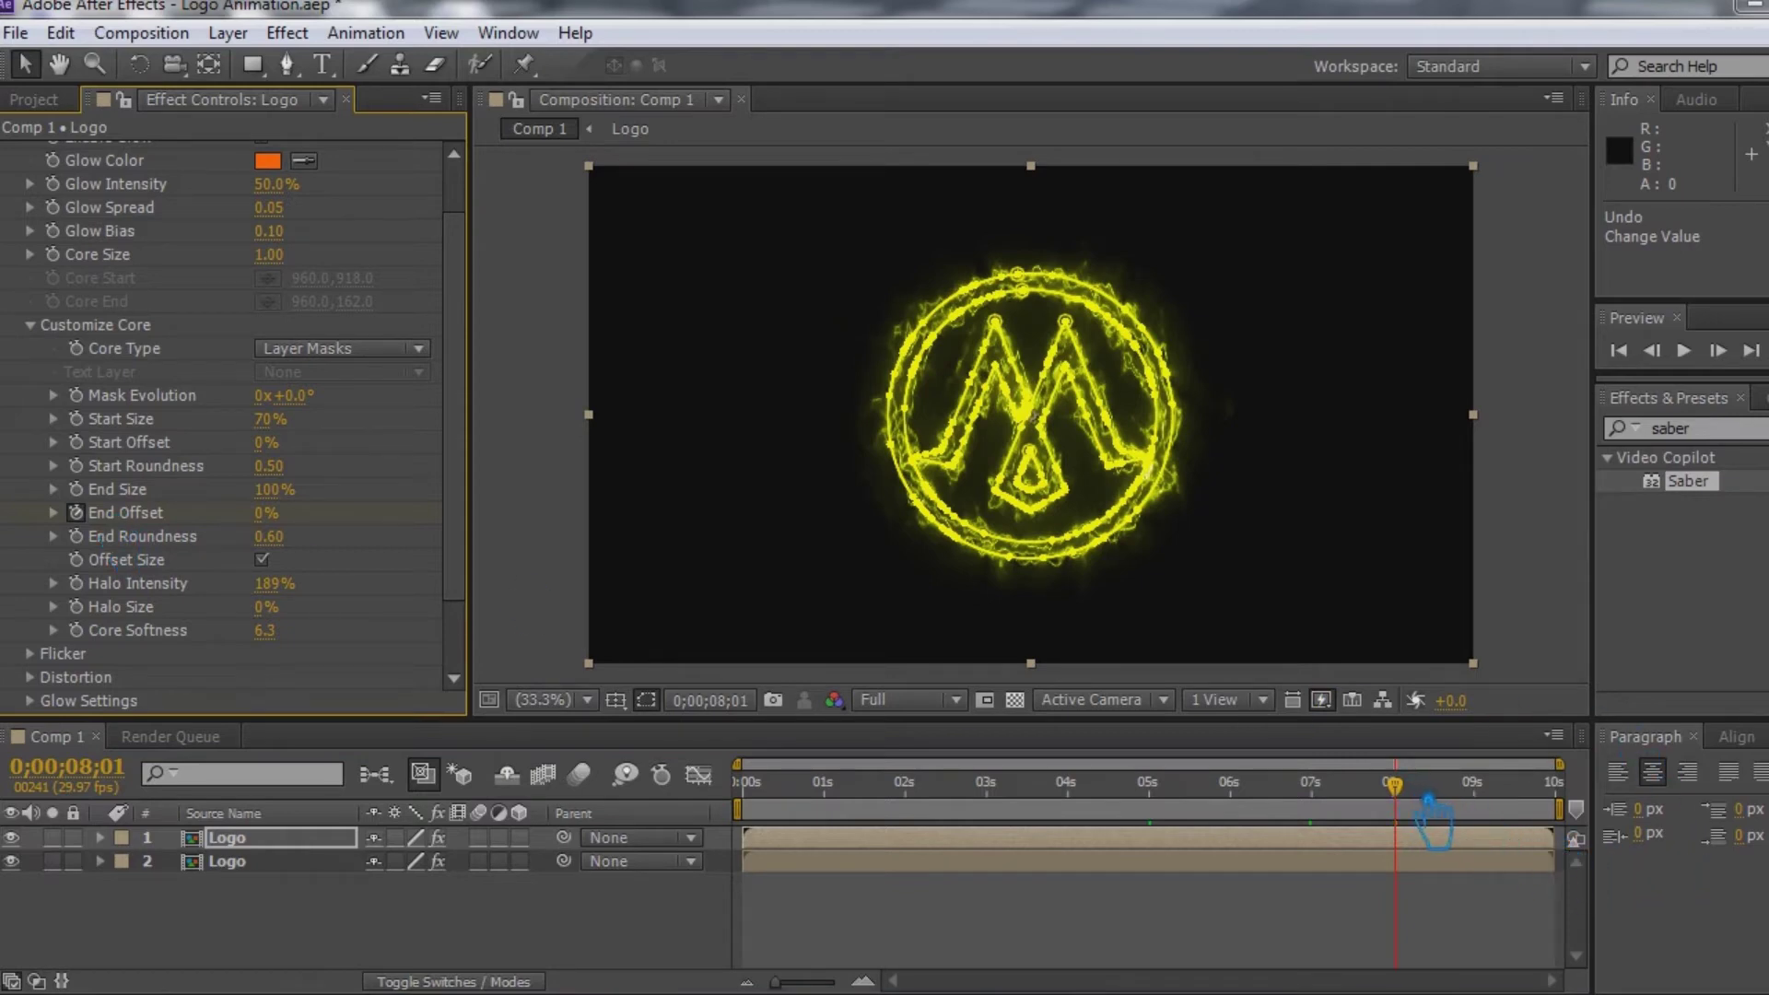
# - Set the lower Logo layer's Saber End Offset to 0% at 9 seconds and scrub back to check the animation
pyautogui.moveTo(1429, 798); pyautogui.dragTo(1498, 809)
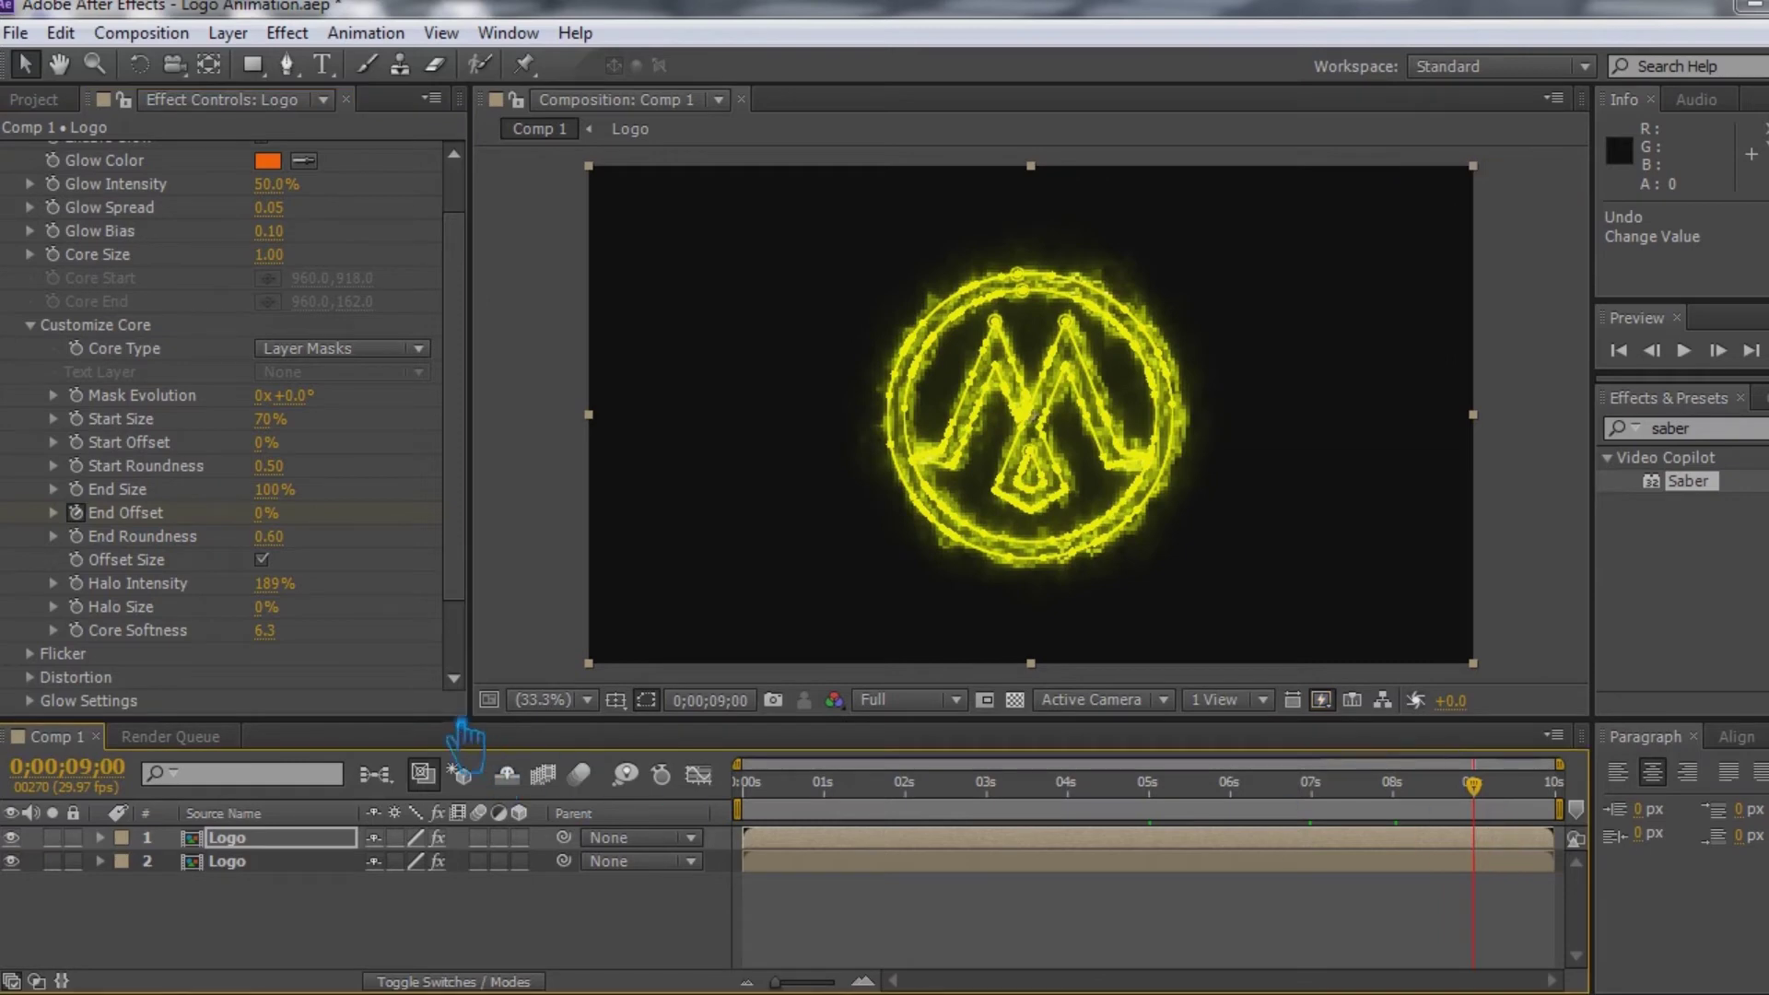
pyautogui.click(297, 862)
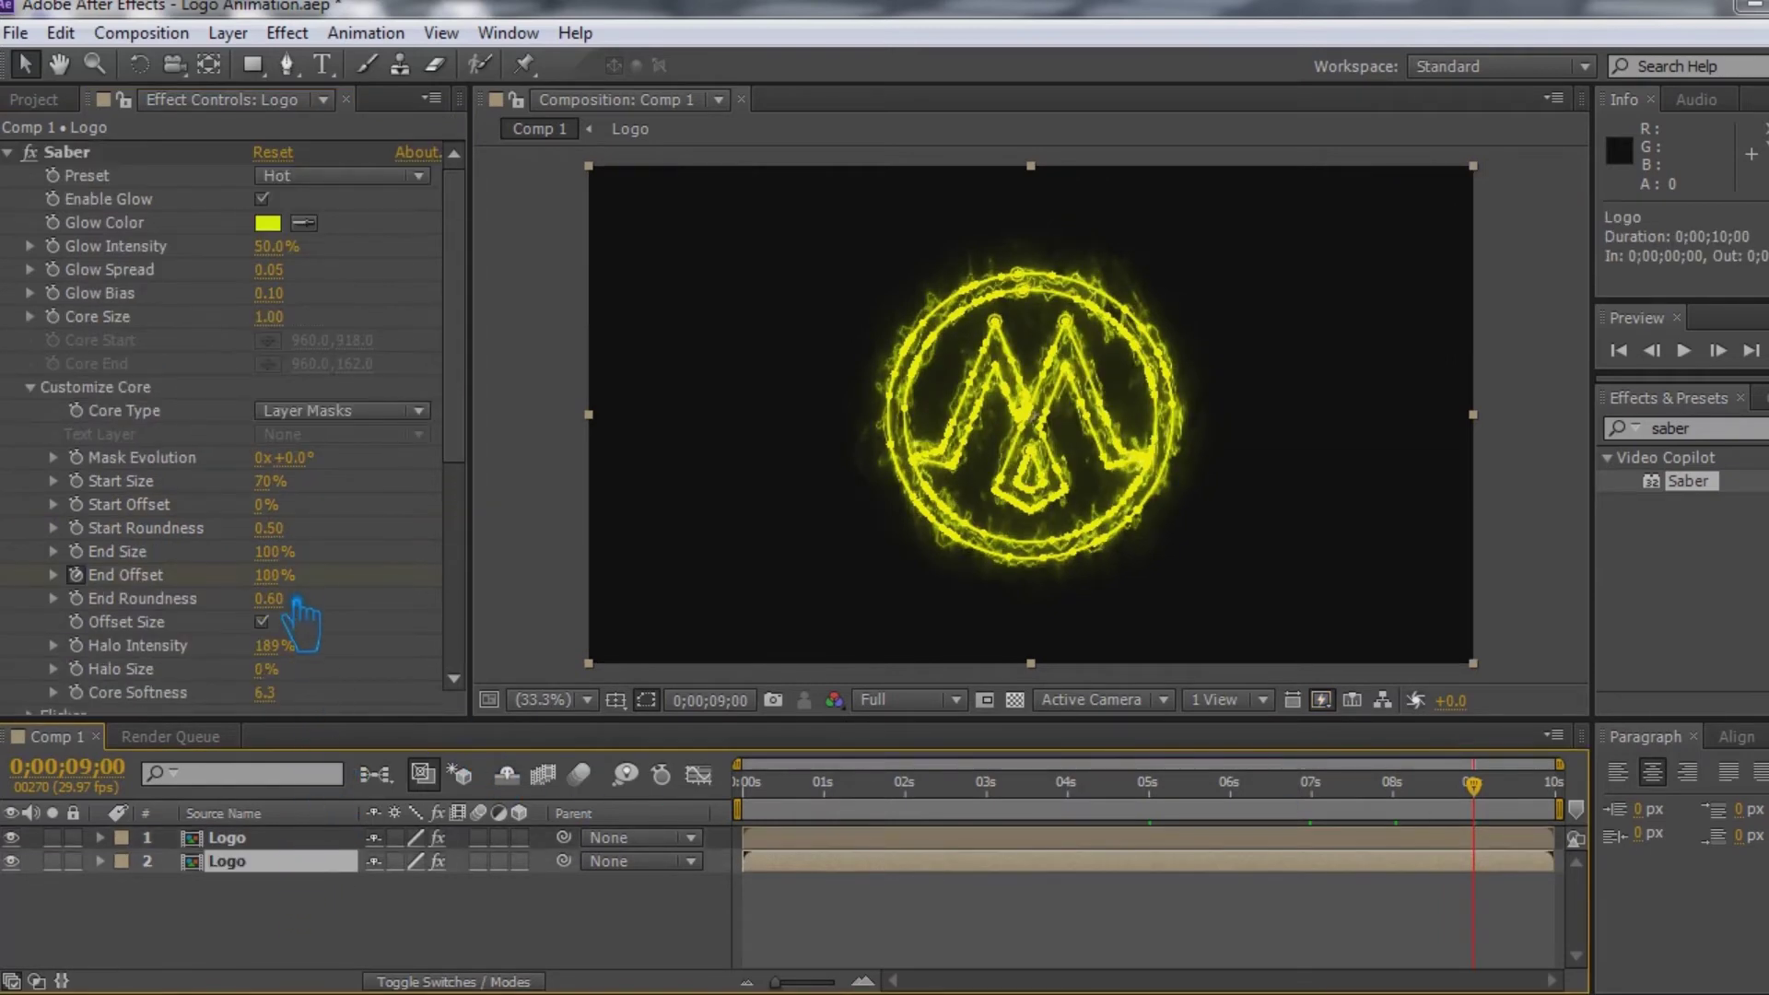
pyautogui.moveTo(305, 590); pyautogui.dragTo(149, 622)
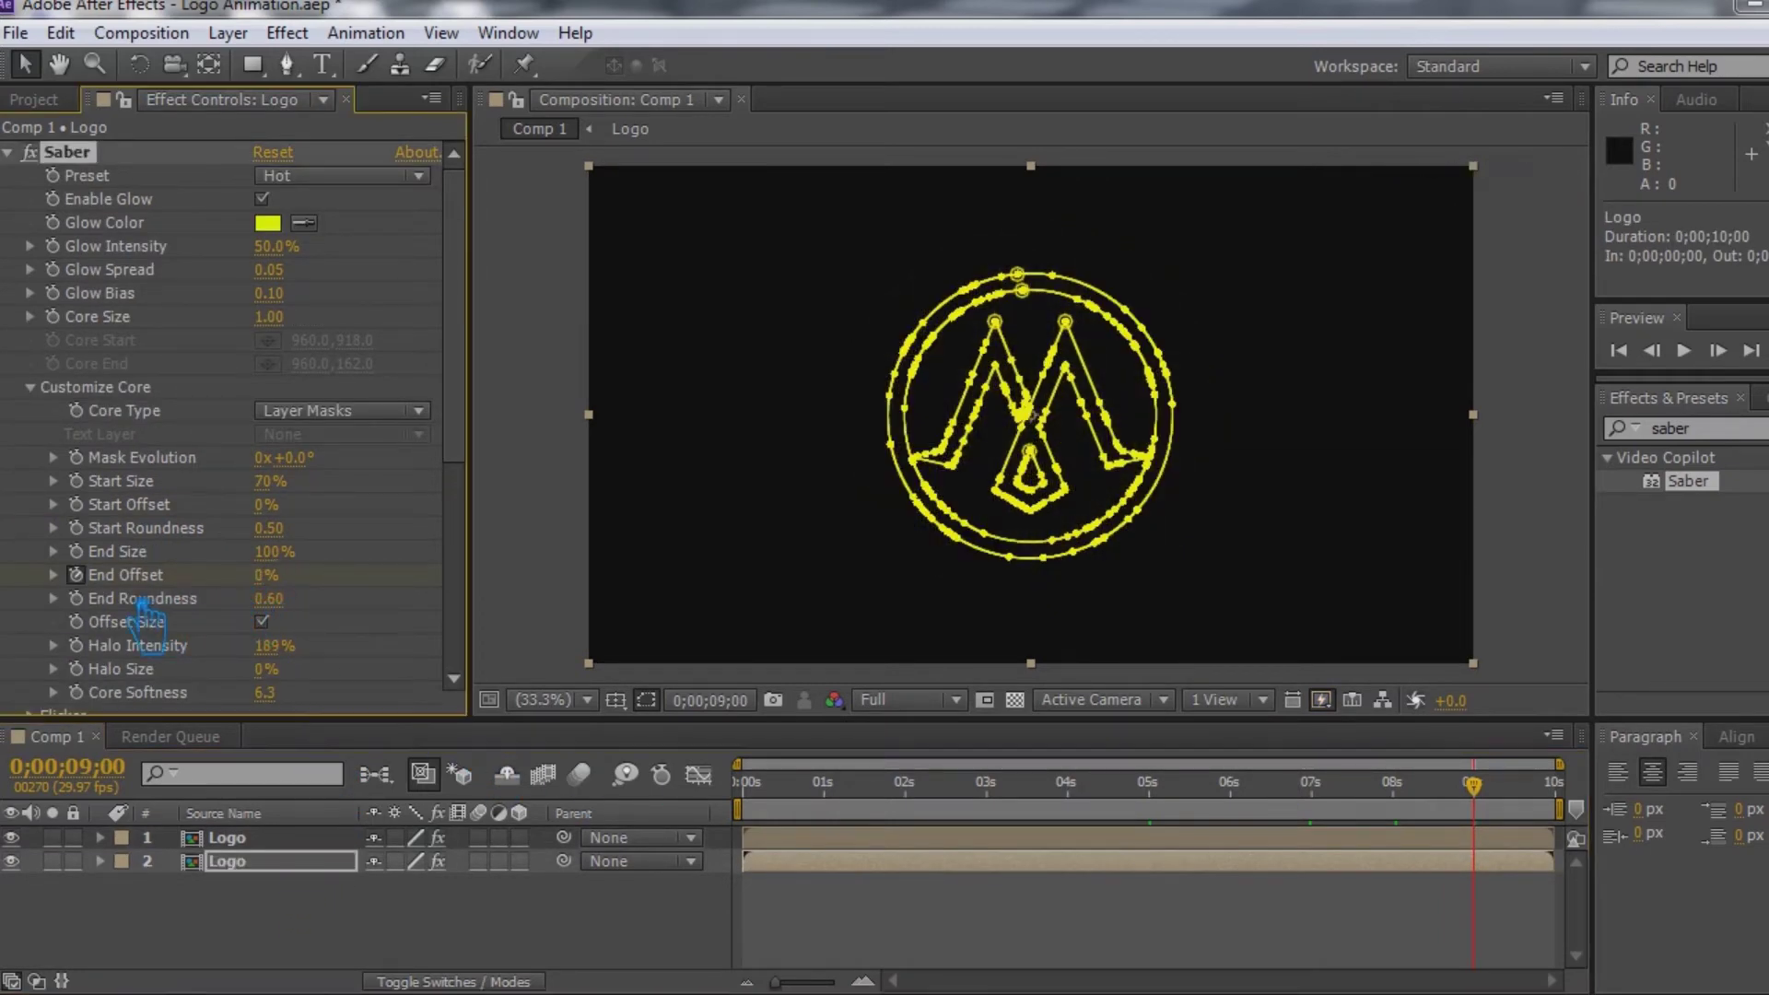
pyautogui.click(517, 947)
pyautogui.moveTo(1507, 802)
pyautogui.mouseDown()
pyautogui.moveTo(1335, 829)
pyautogui.moveTo(1470, 841)
pyautogui.moveTo(1290, 844)
pyautogui.moveTo(926, 834)
pyautogui.moveTo(774, 794)
pyautogui.moveTo(834, 765)
pyautogui.moveTo(929, 783)
pyautogui.moveTo(1530, 785)
pyautogui.moveTo(1266, 825)
pyautogui.moveTo(745, 843)
pyautogui.moveTo(1225, 848)
pyautogui.mouseUp()
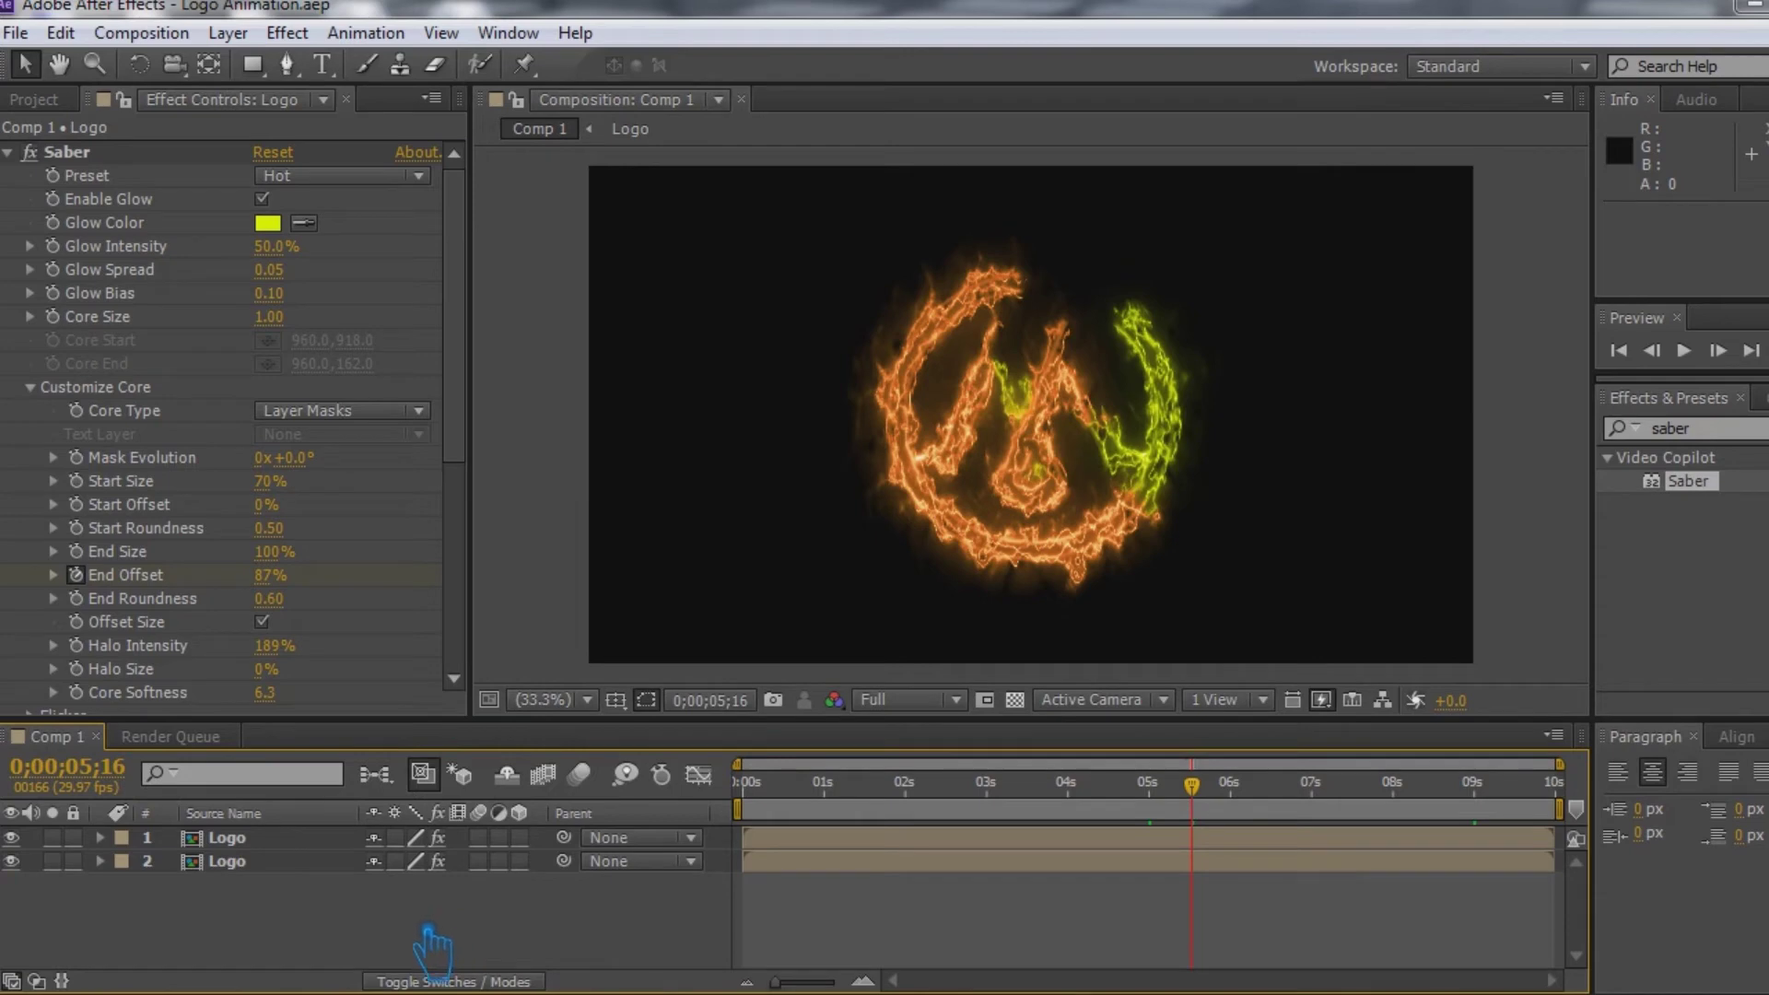
# - Duplicate the lower Logo layer at 9 seconds, place the copy at the bottom of the stack, and delete its Saber effect
pyautogui.moveTo(1214, 825); pyautogui.dragTo(1497, 839)
pyautogui.click(341, 860)
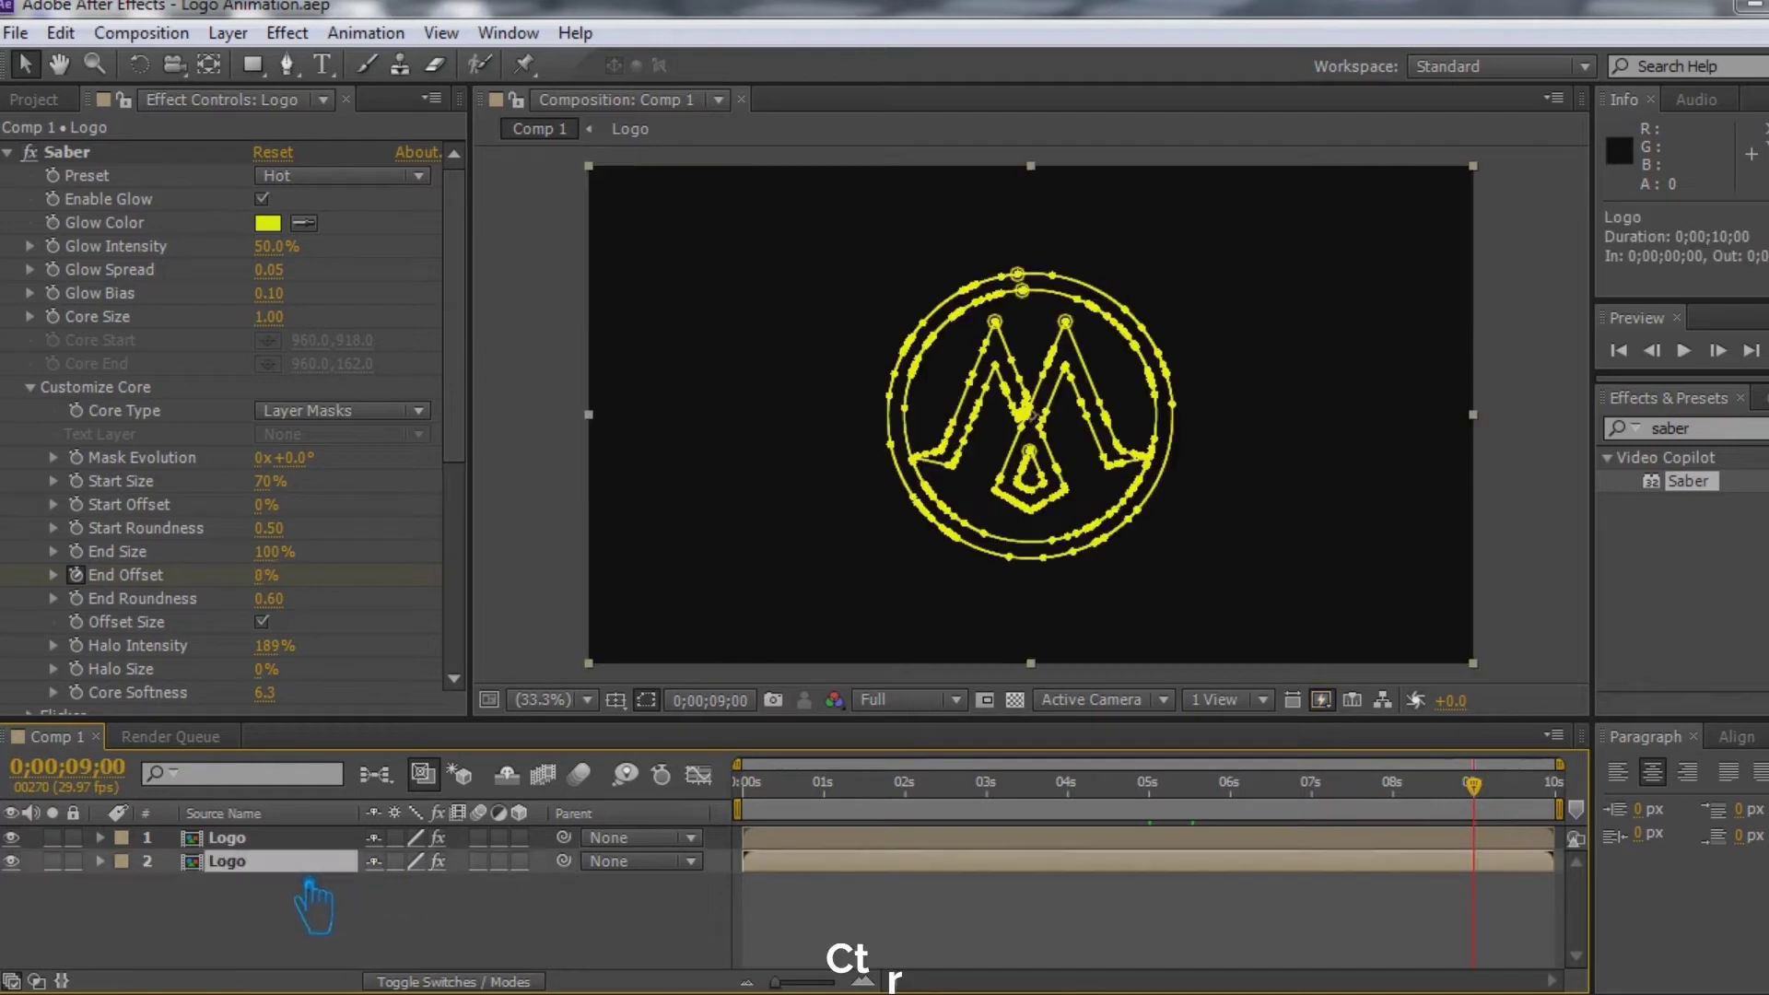
pyautogui.hotkey('ctrl', 'd')
pyautogui.moveTo(258, 866); pyautogui.dragTo(258, 910)
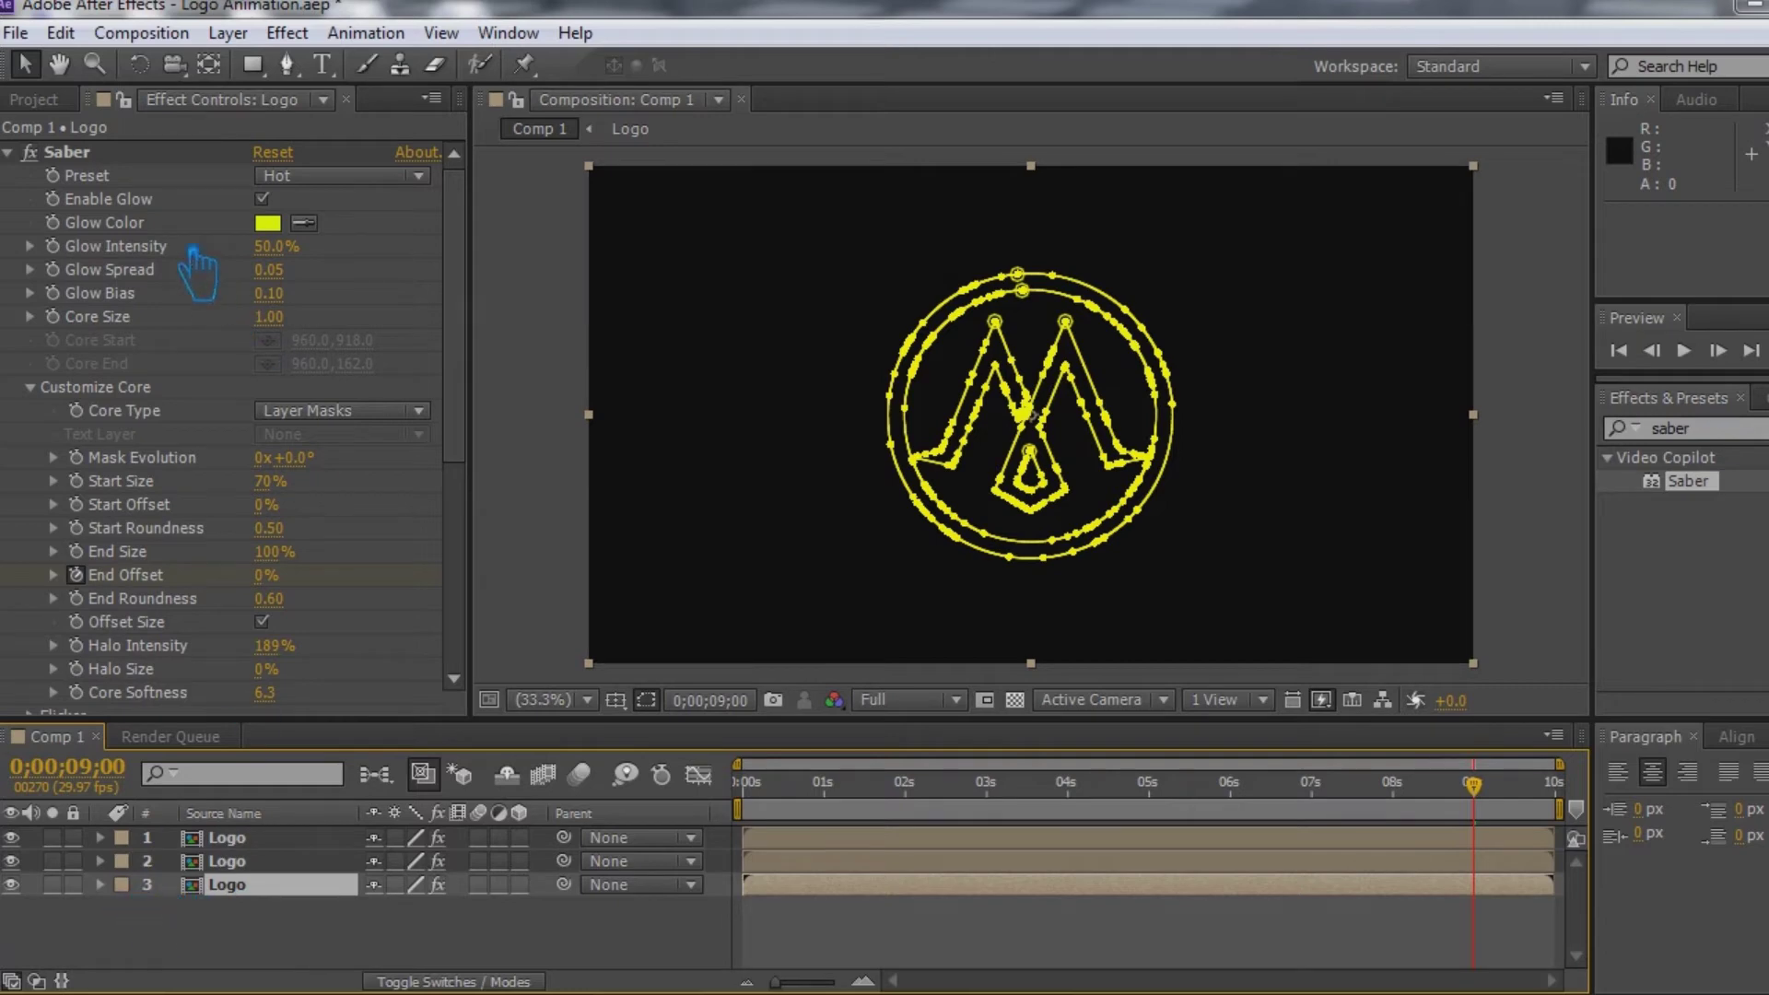
pyautogui.click(109, 157)
pyautogui.press('Delete')
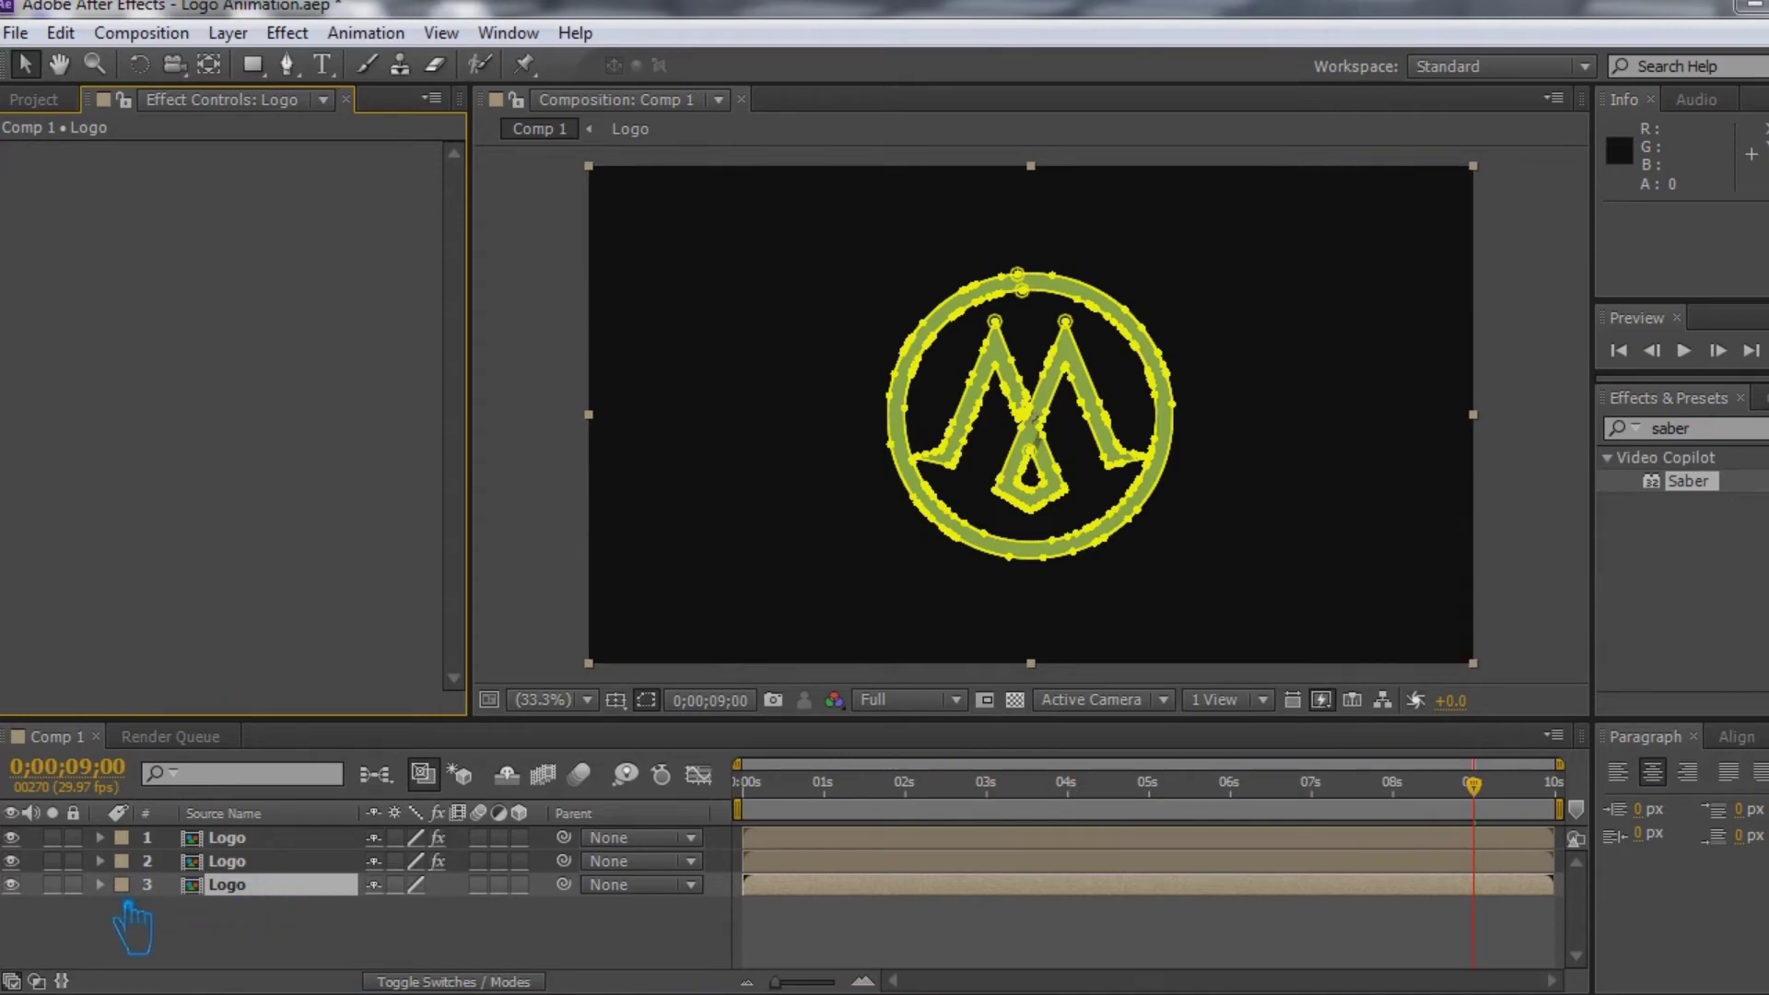
# - Keyframe the bottom Logo layer's Opacity at 100% at 9 seconds and 0% at 0;00;06;29
pyautogui.click(100, 885)
pyautogui.click(126, 932)
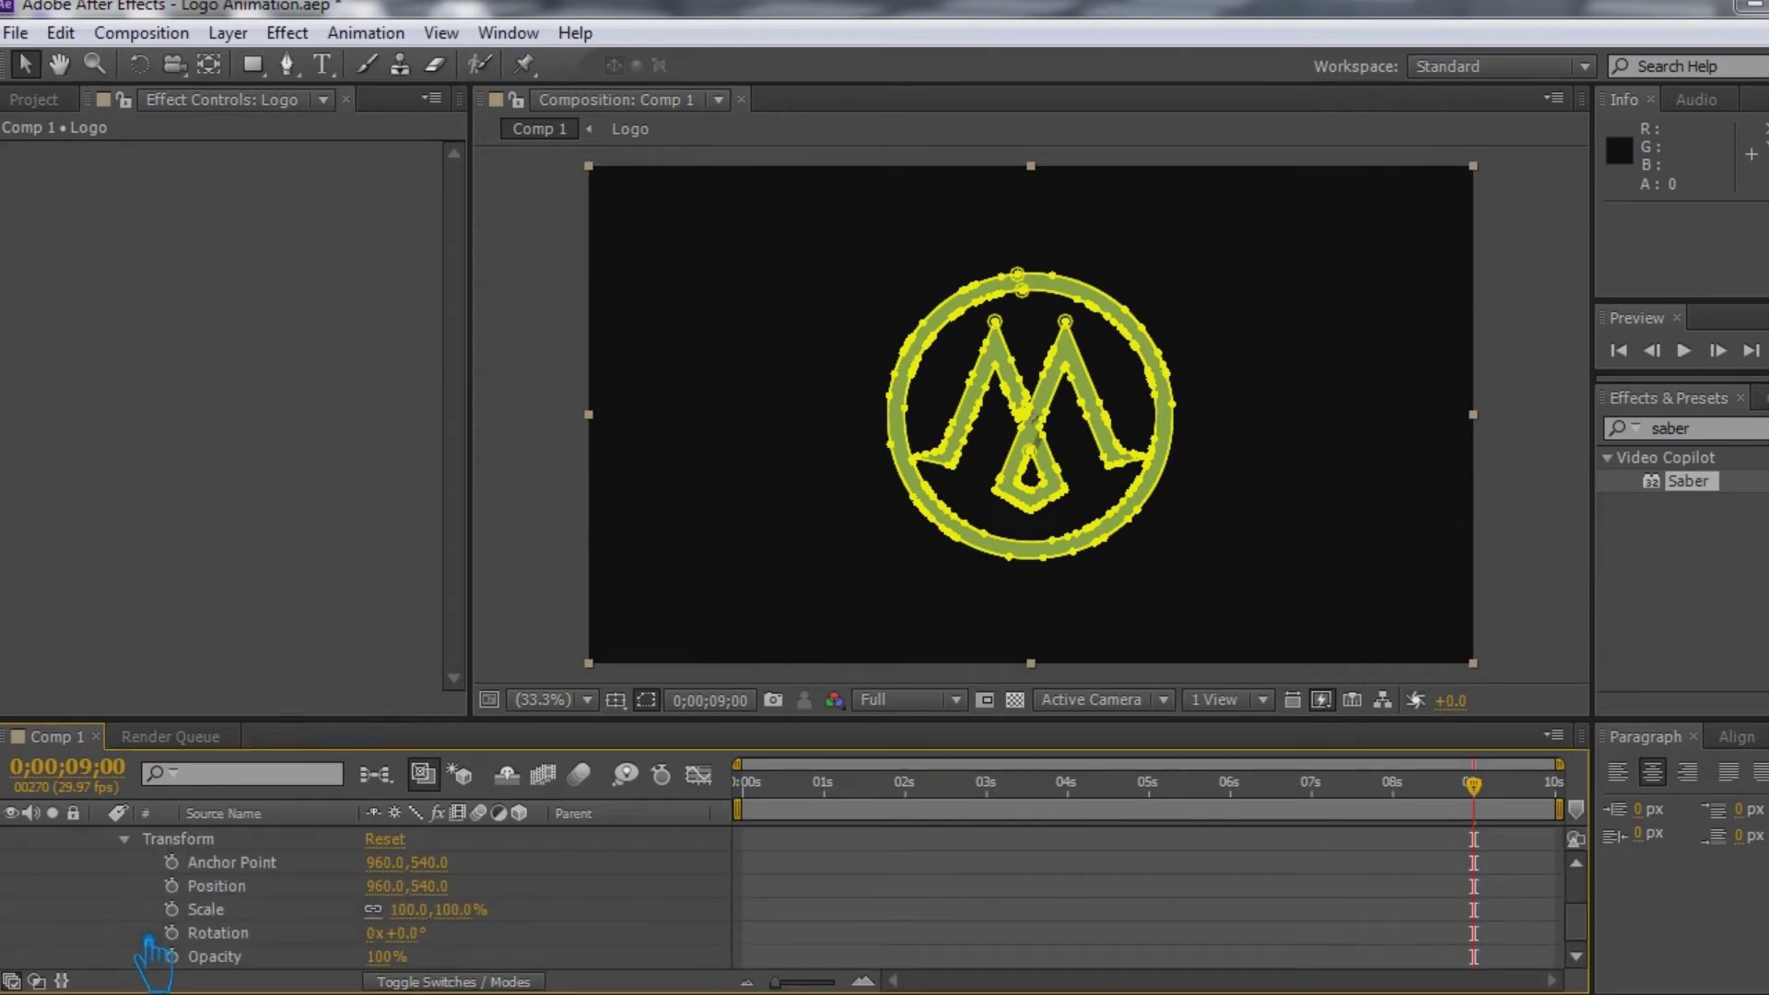
pyautogui.click(172, 956)
pyautogui.moveTo(1491, 795); pyautogui.dragTo(1424, 819)
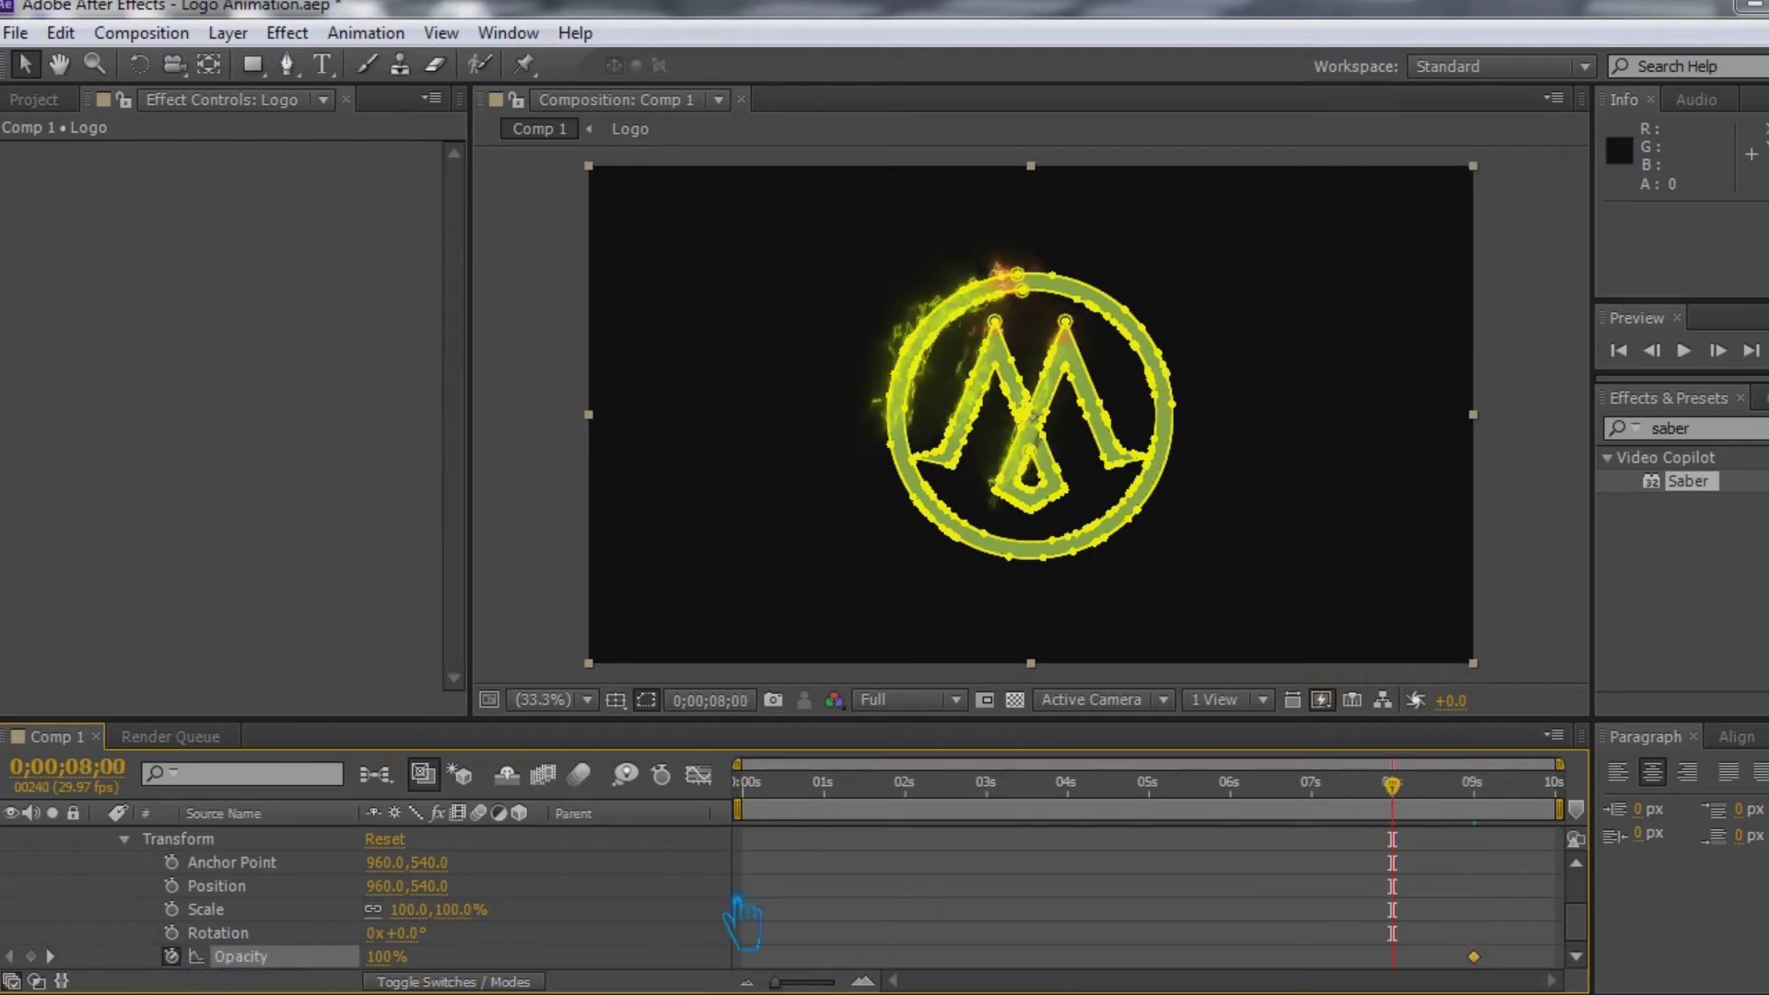
pyautogui.moveTo(1424, 800); pyautogui.dragTo(1351, 838)
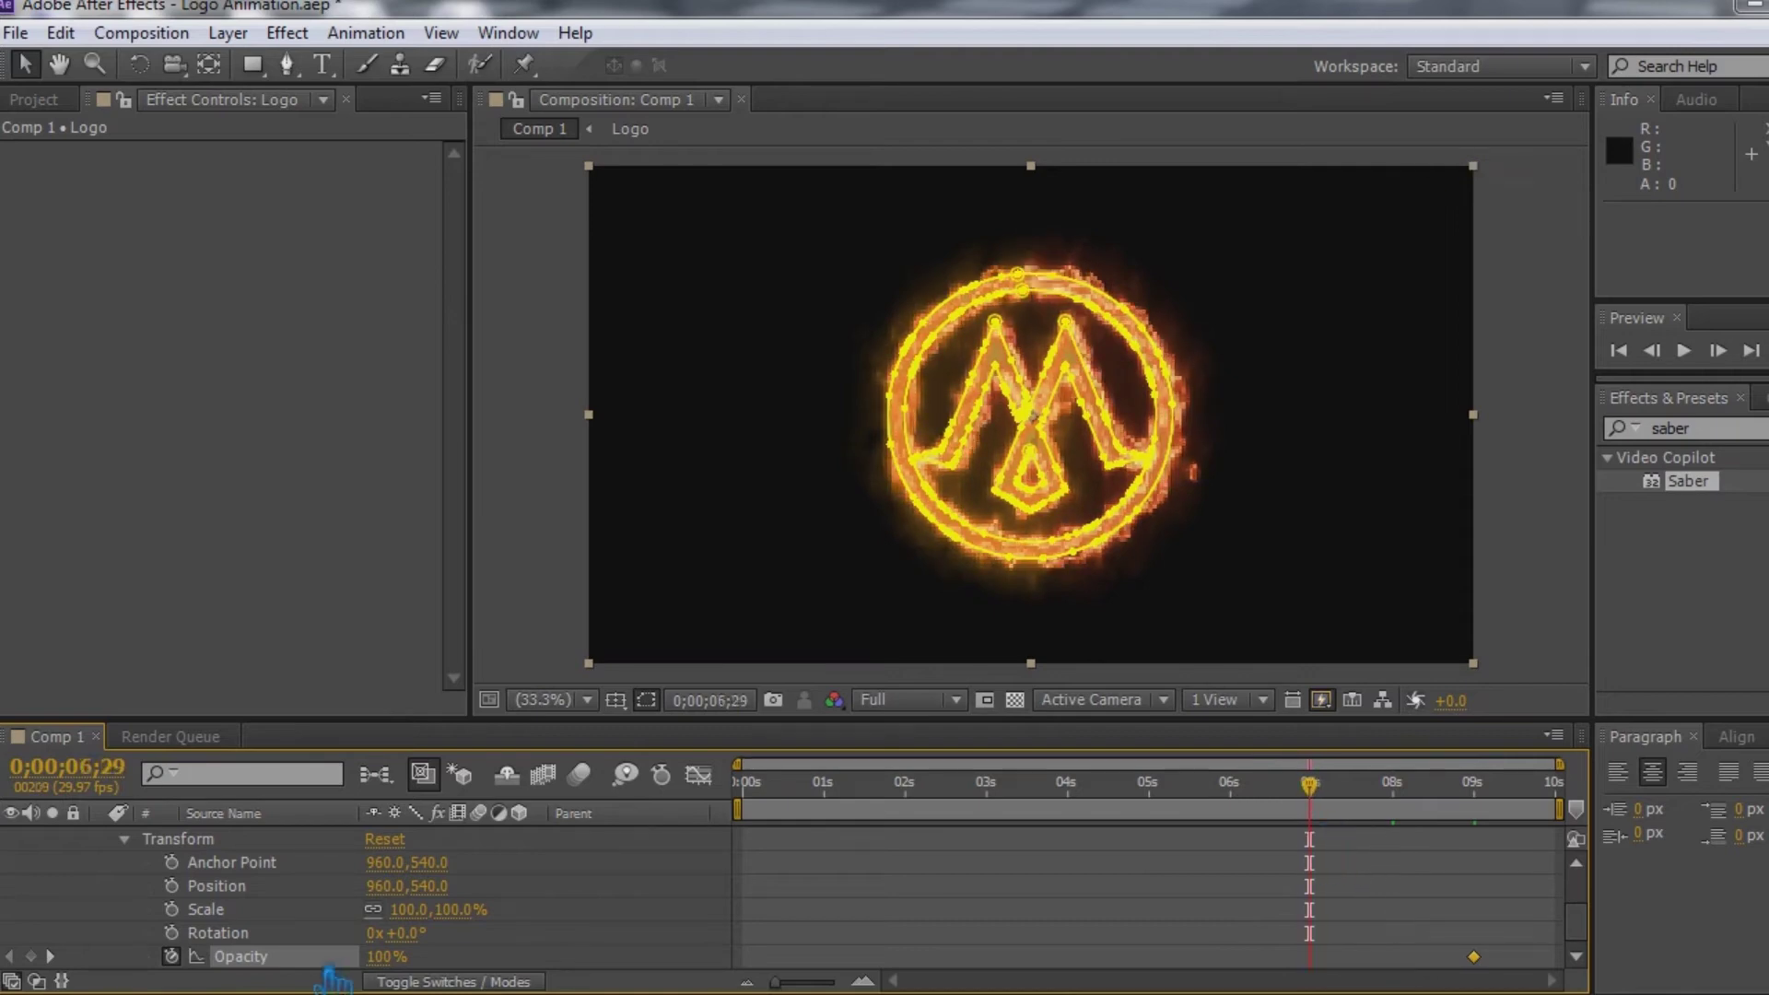
pyautogui.click(389, 959)
pyautogui.write('0')
pyautogui.press('Return')
pyautogui.scroll(2, 944, 959)
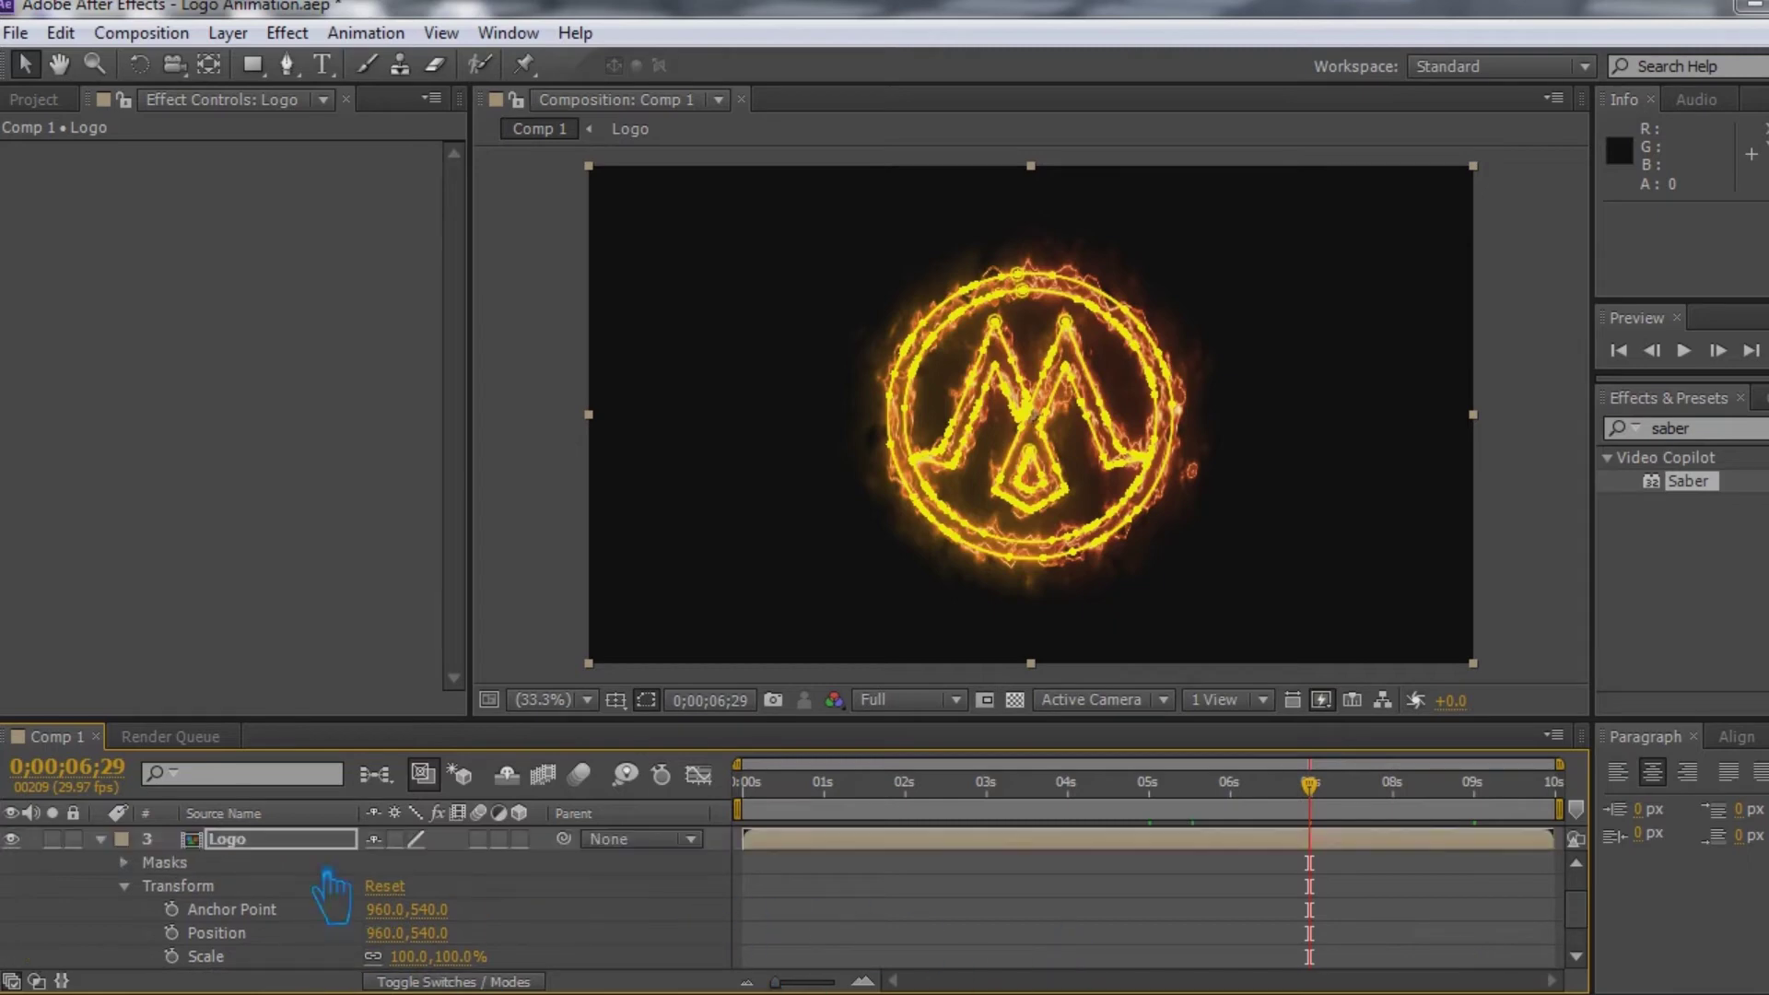
pyautogui.click(101, 841)
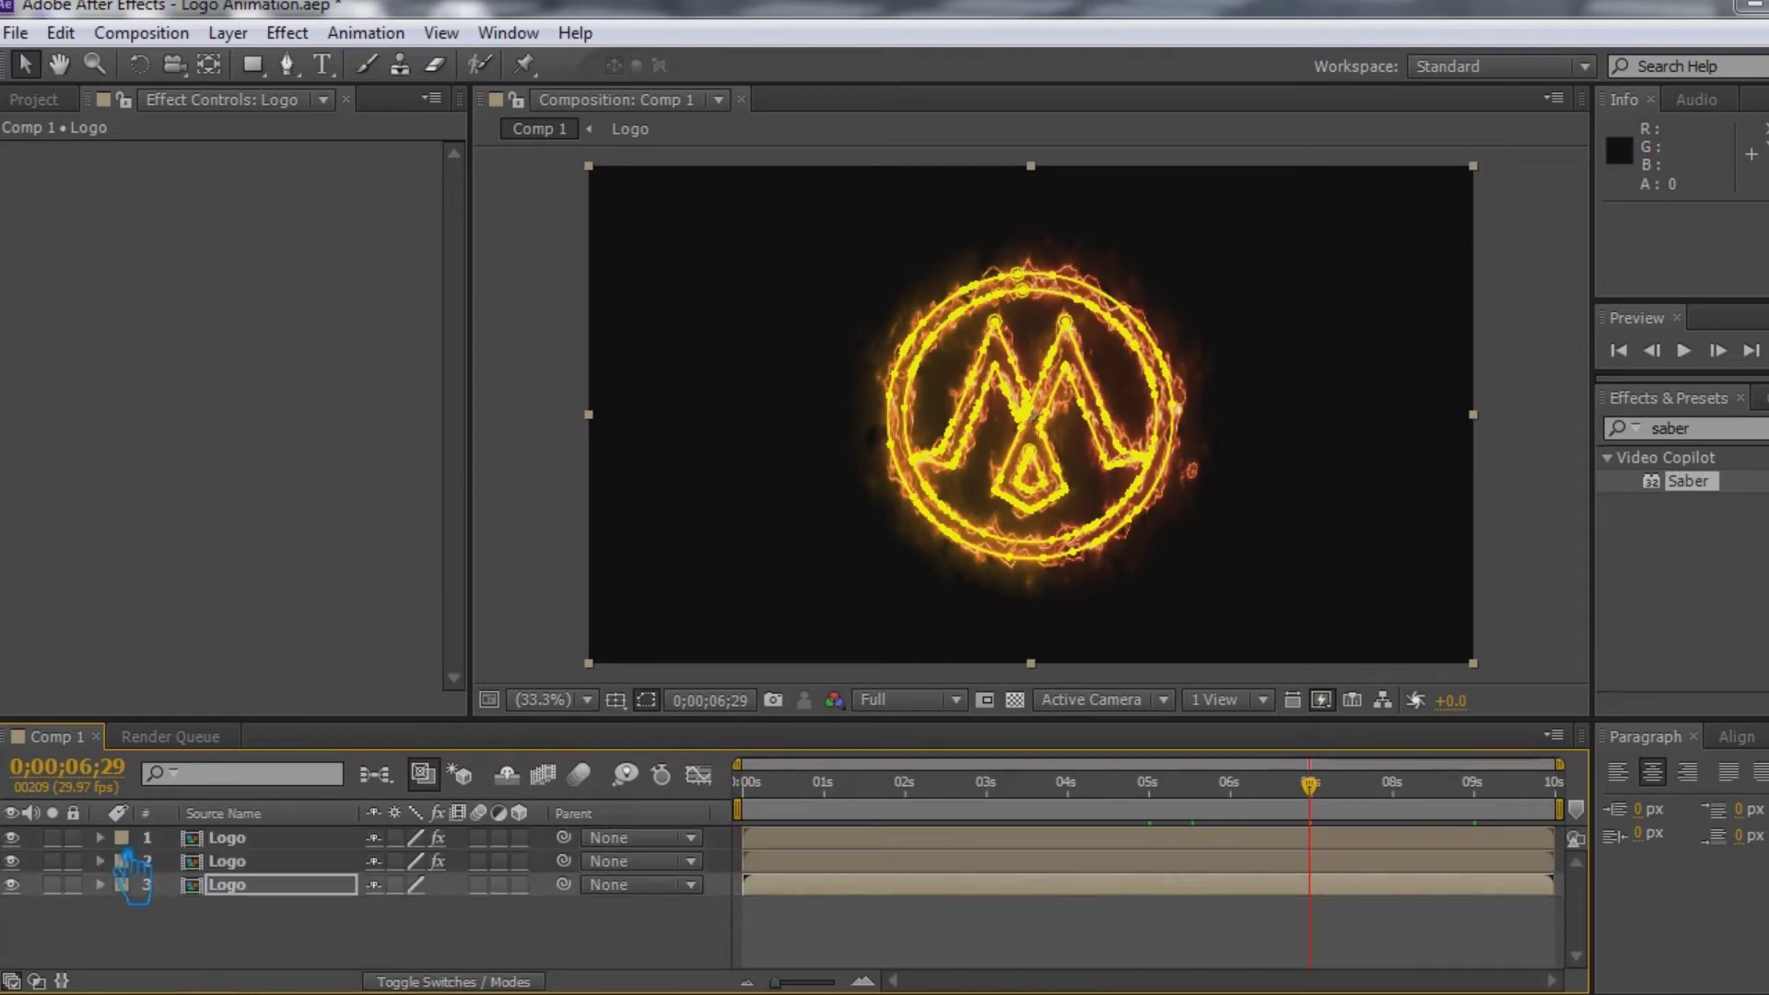
# - Rename the bottom Logo layer as Main Logo
pyautogui.click(267, 886)
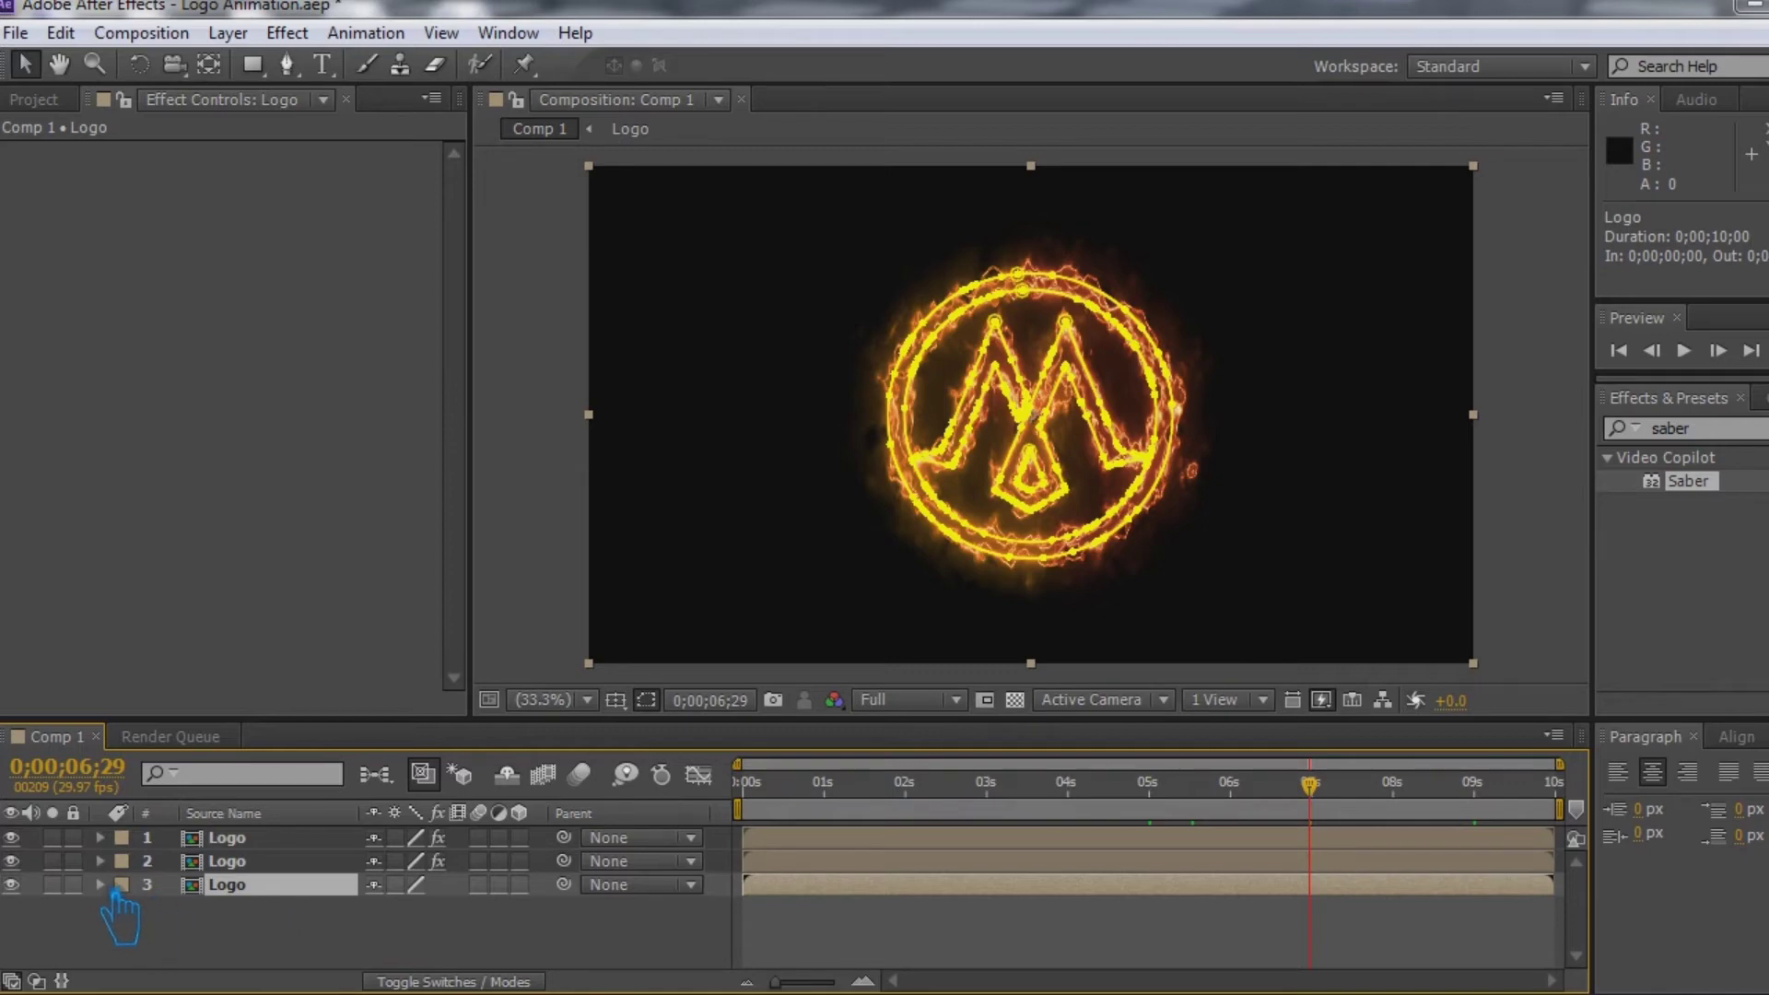
pyautogui.rightClick(114, 894)
pyautogui.click(238, 653)
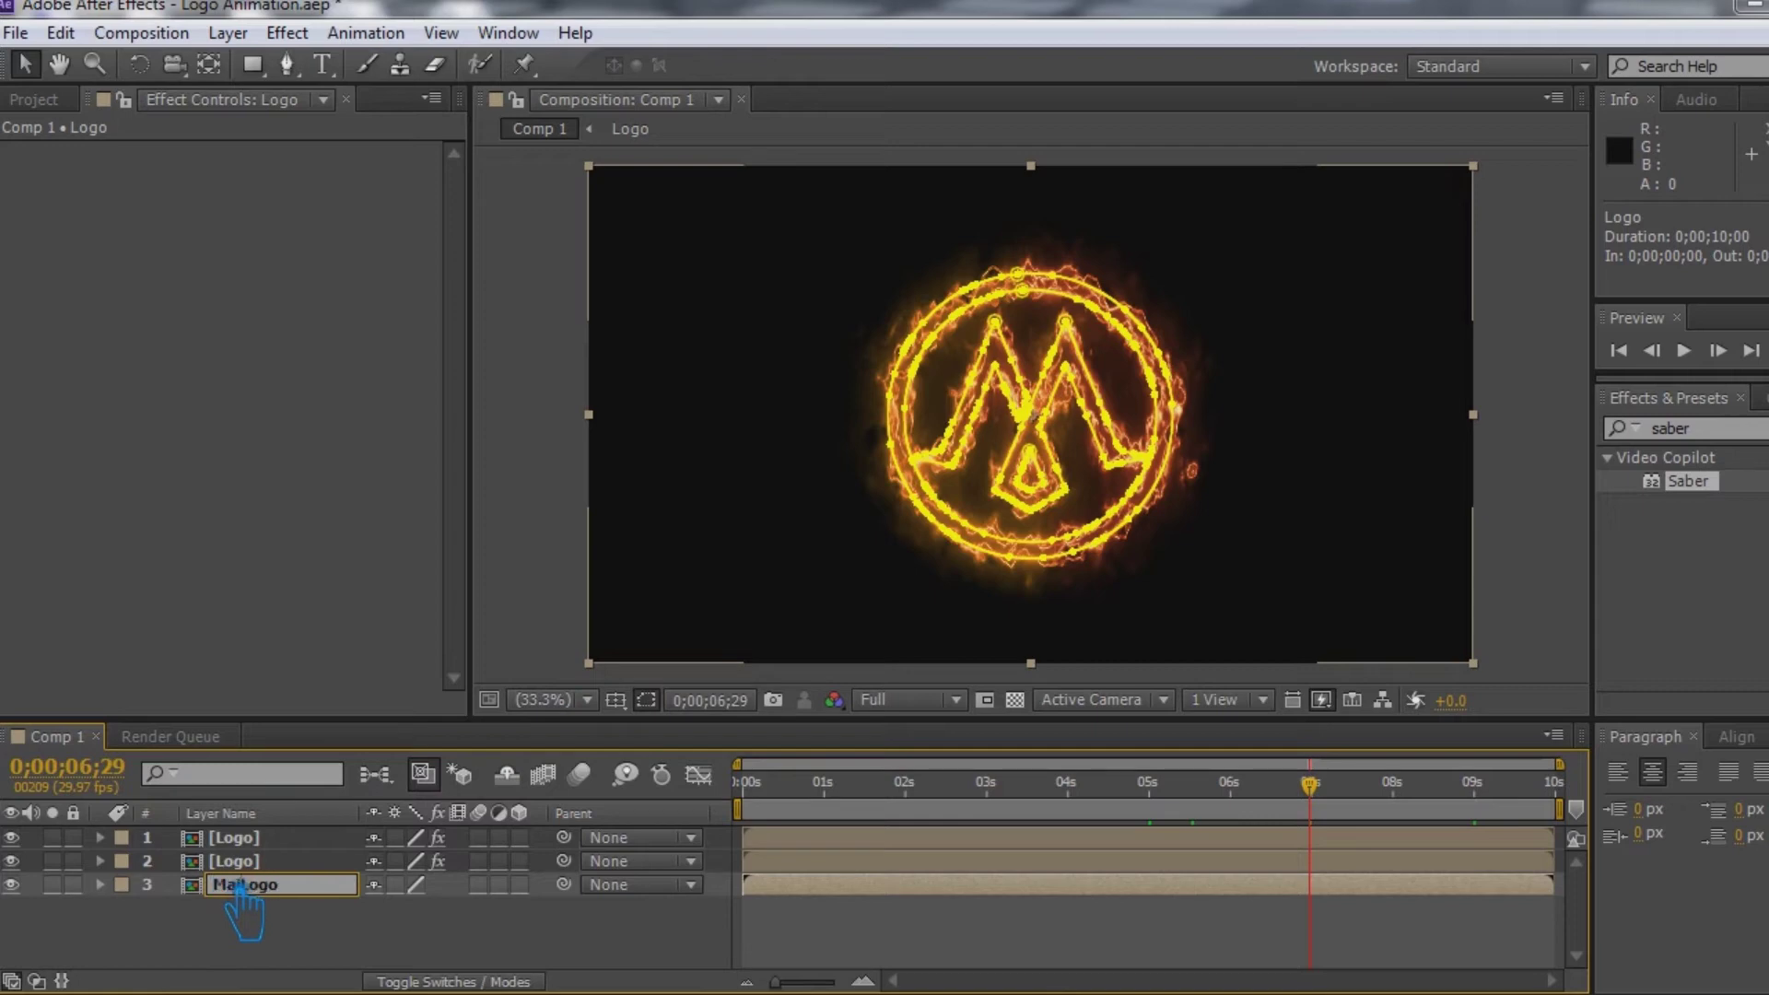
pyautogui.write('Main Logo')
pyautogui.click(364, 949)
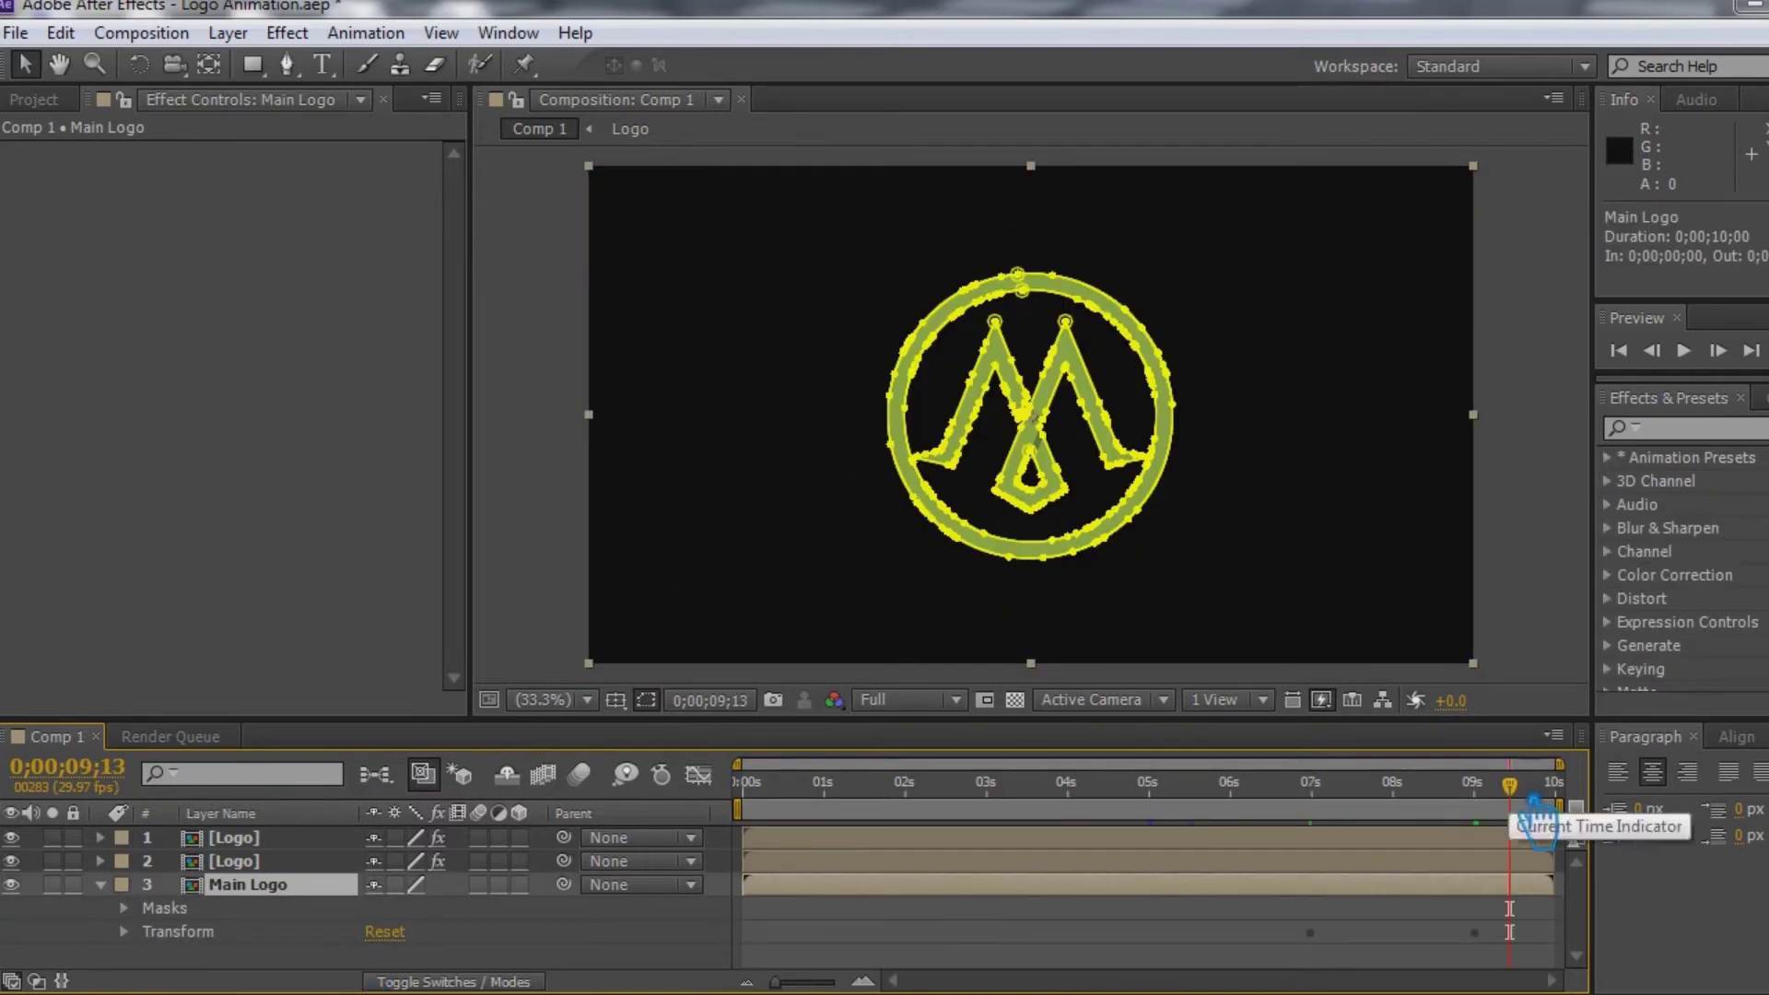
# - Keyframe the Main Logo layer's Opacity at 0% at 0;00;09;29 and scrub back to 9 seconds to check the fade-out
pyautogui.click(140, 932)
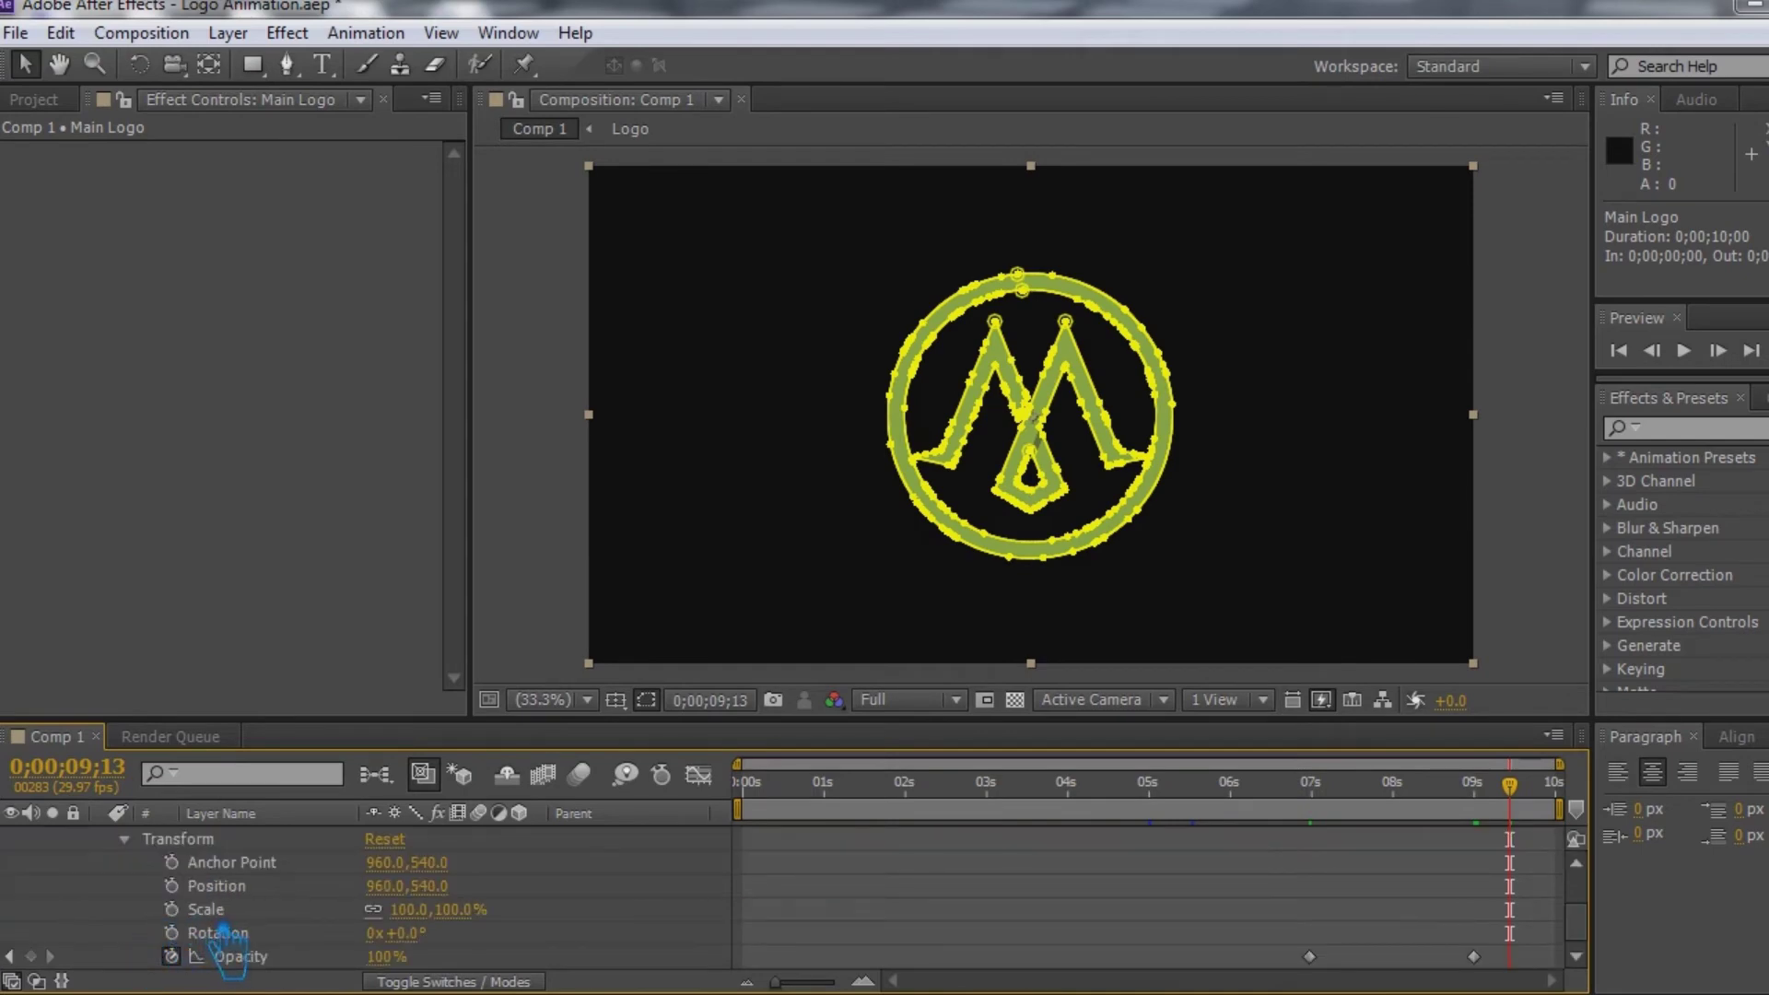
pyautogui.click(31, 957)
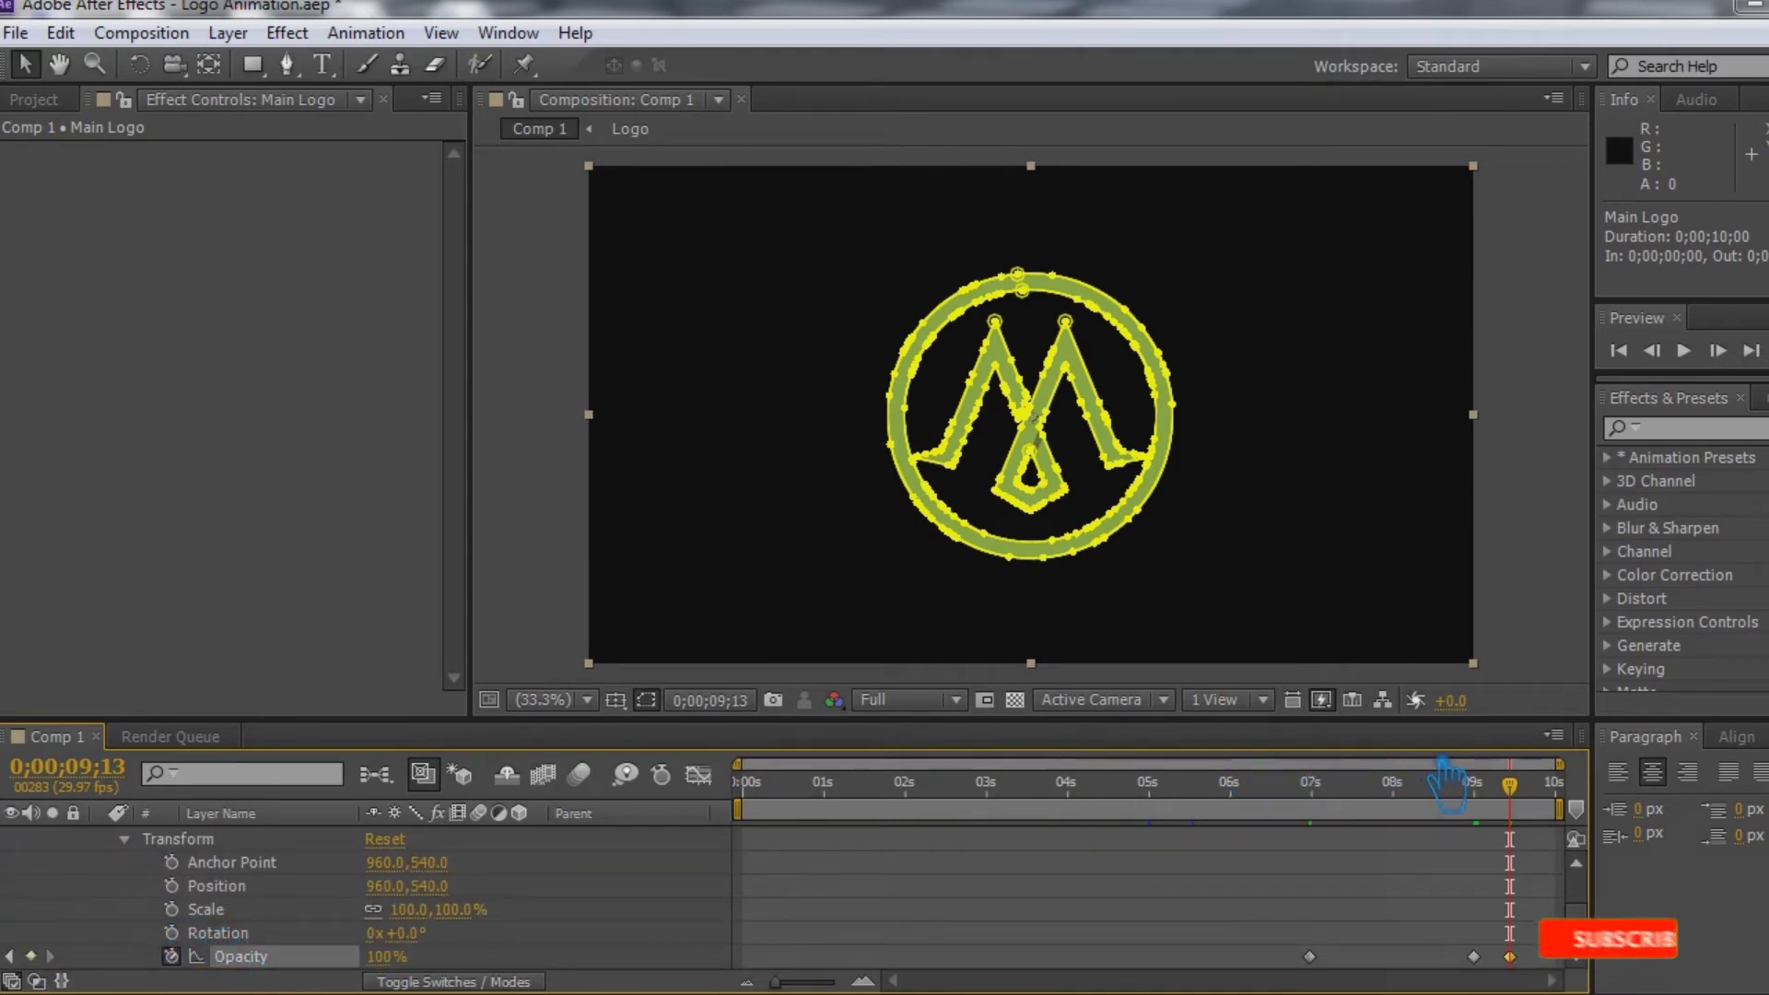
pyautogui.hotkey('ctrl', 'z')
pyautogui.moveTo(1520, 788); pyautogui.dragTo(1585, 809)
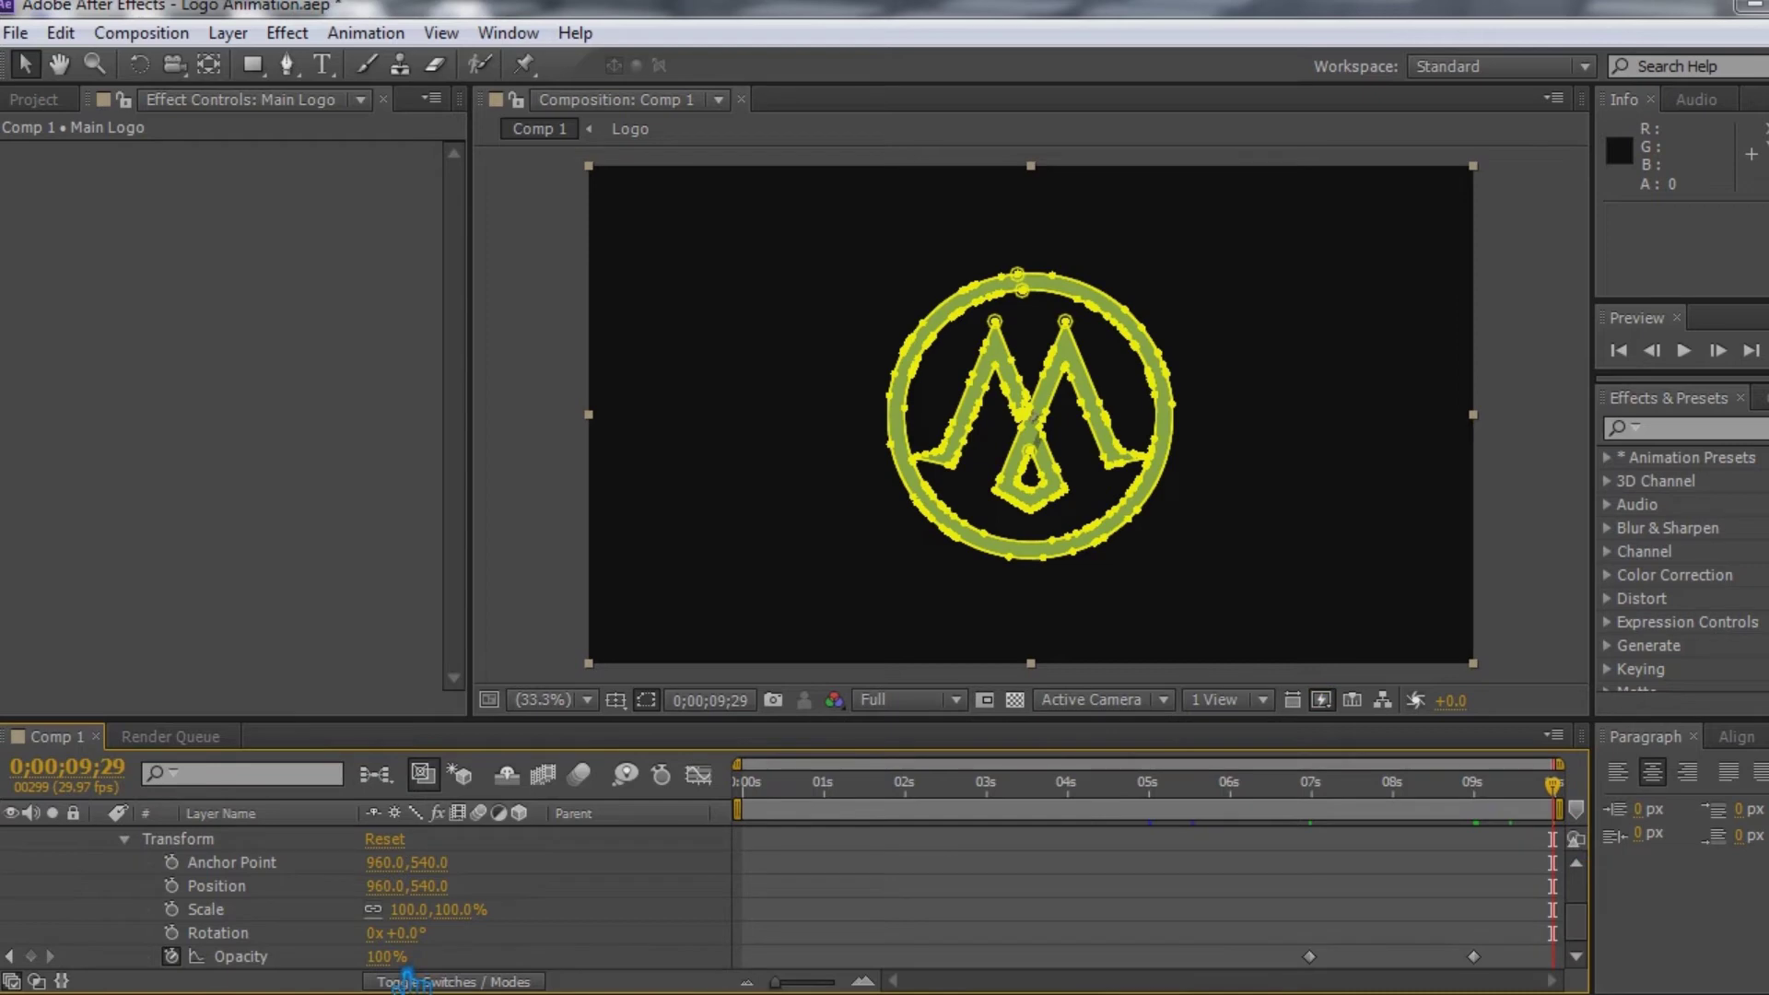
pyautogui.click(397, 959)
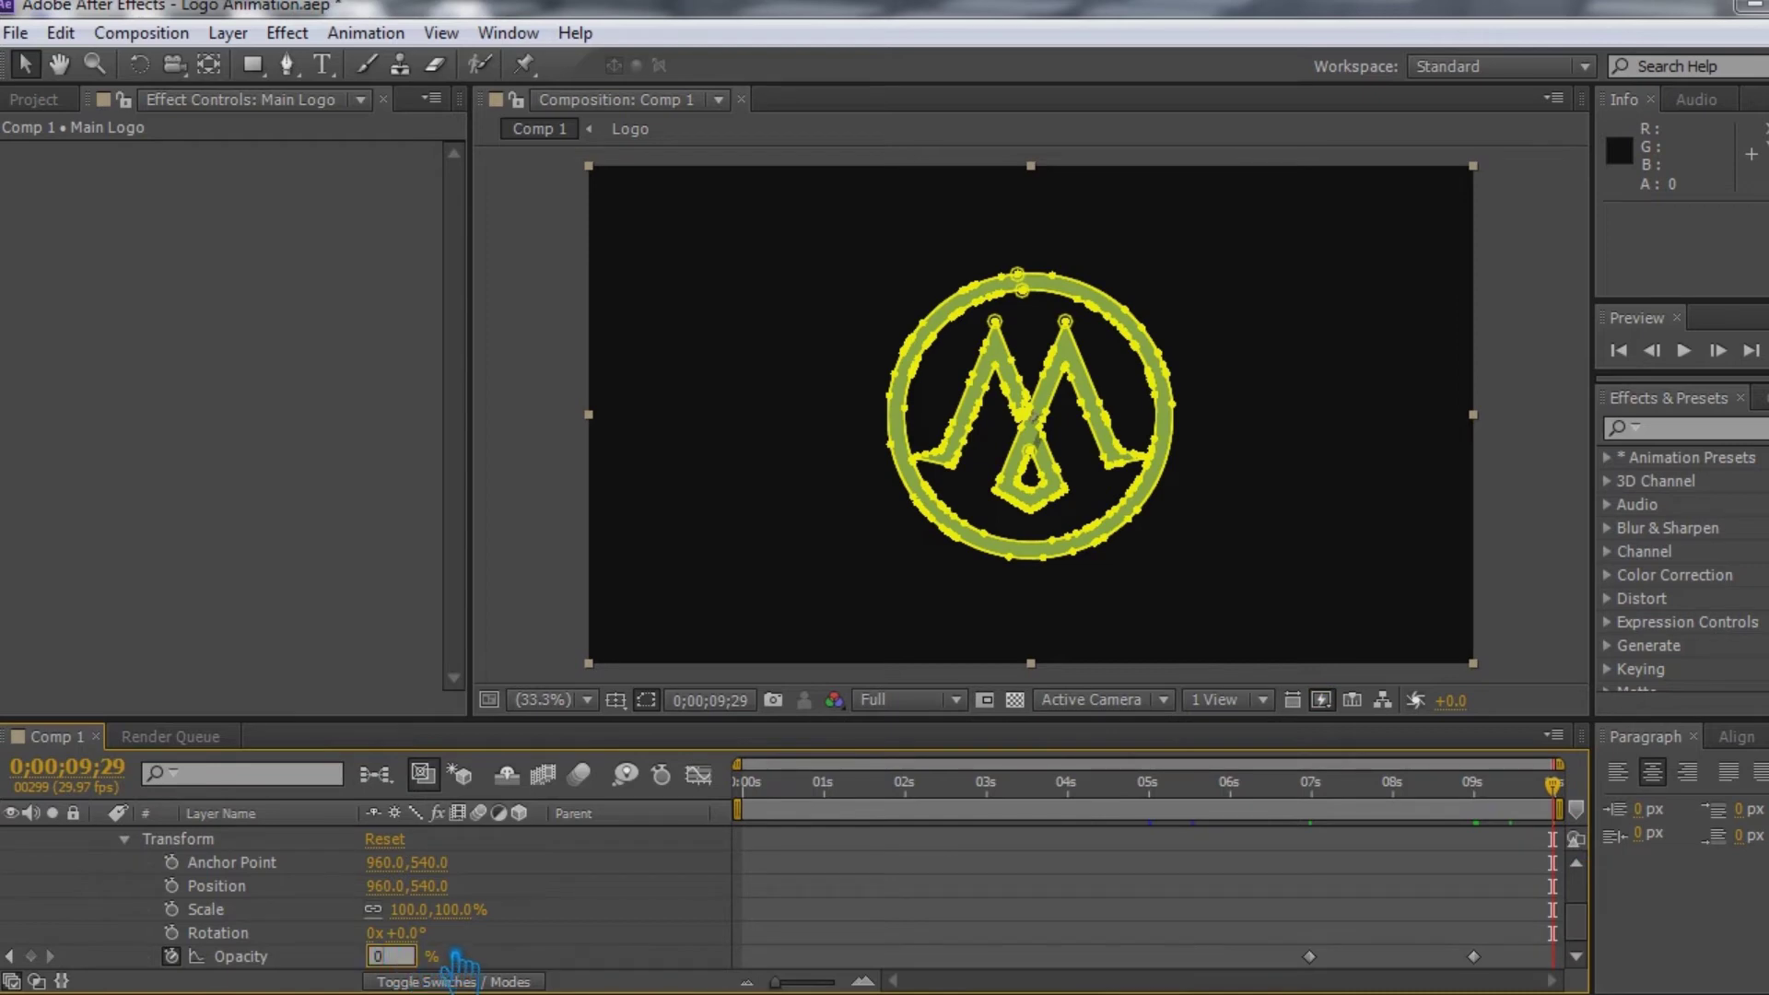
pyautogui.press('Return')
pyautogui.moveTo(1573, 809); pyautogui.dragTo(1555, 811)
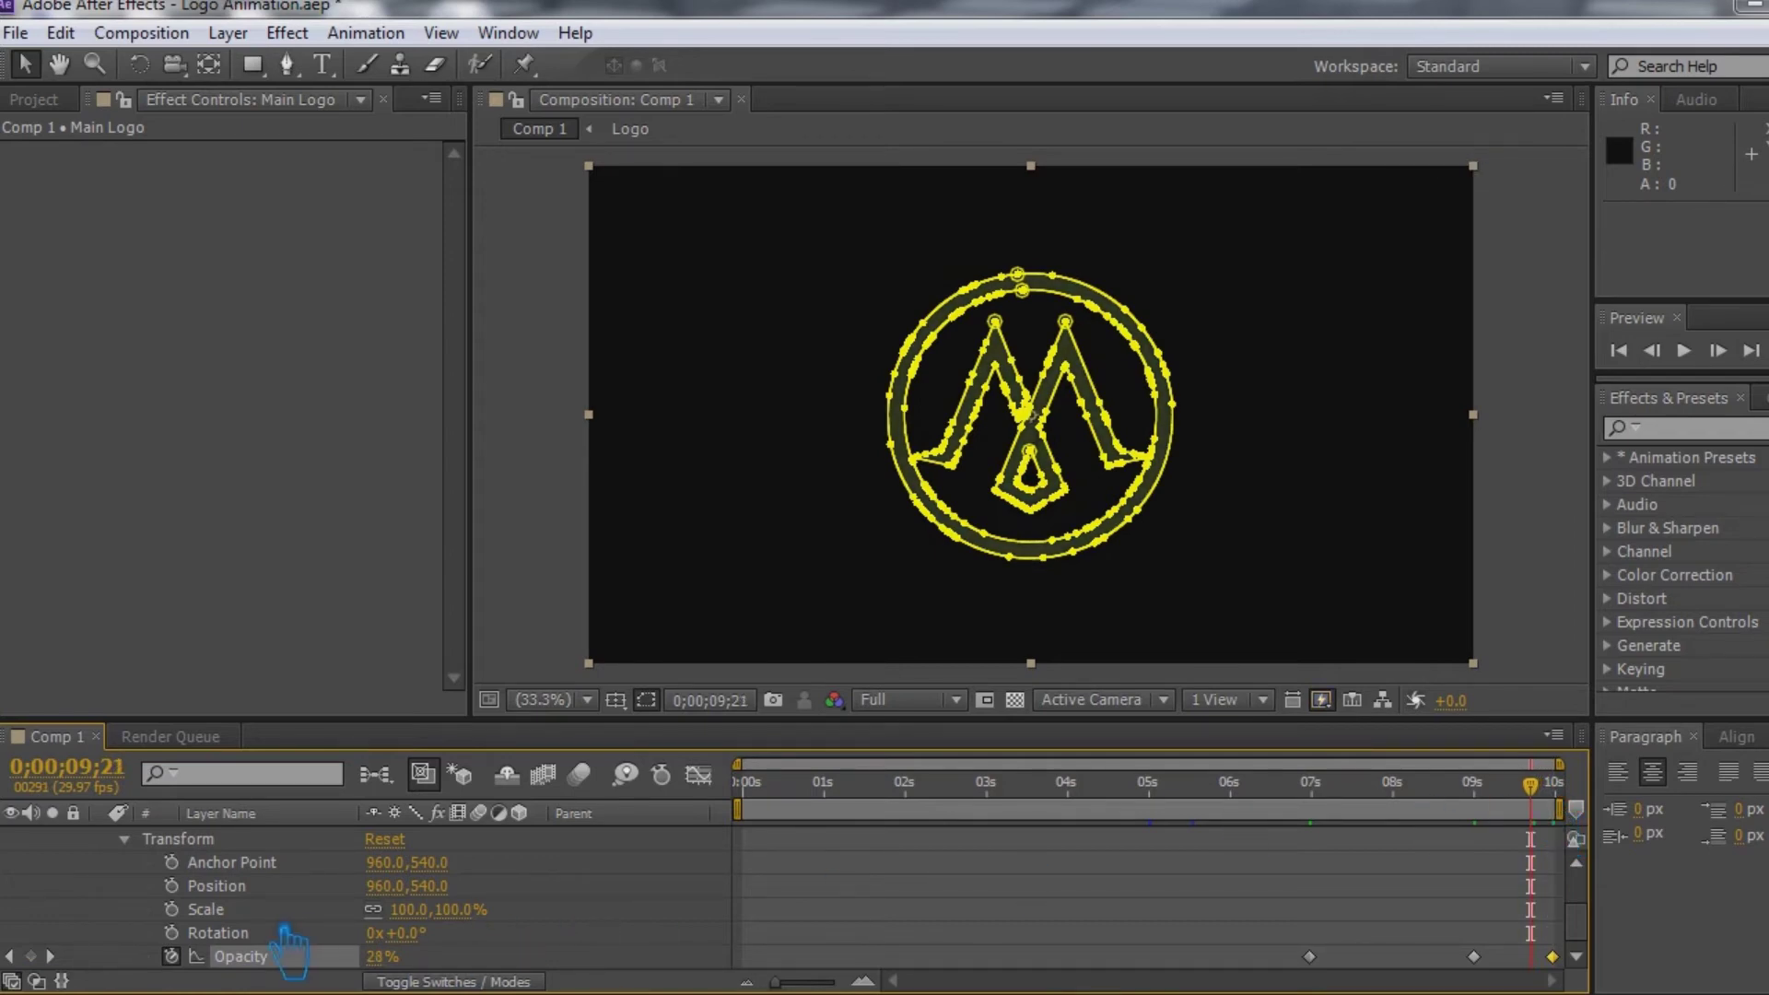
pyautogui.moveTo(1555, 800); pyautogui.dragTo(1501, 822)
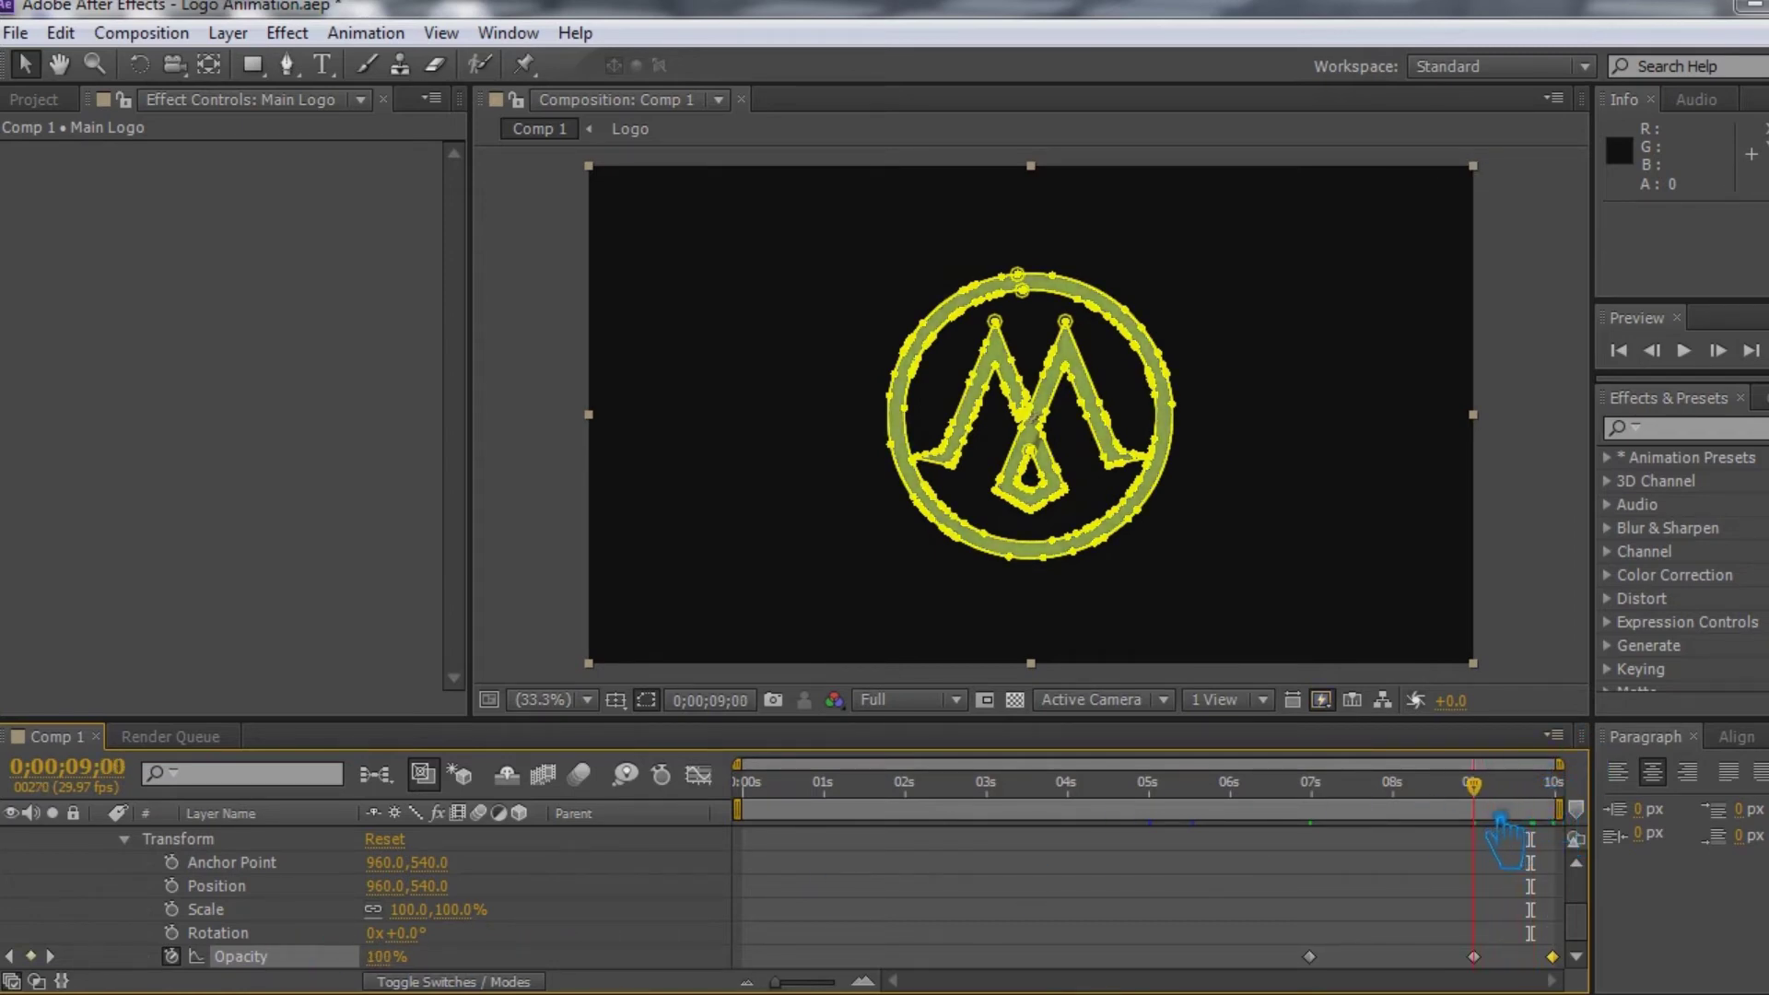
# - Keyframe the Main Logo layer's Scale at 100% at 9 seconds and 170% at 0;00;09;29
pyautogui.click(172, 909)
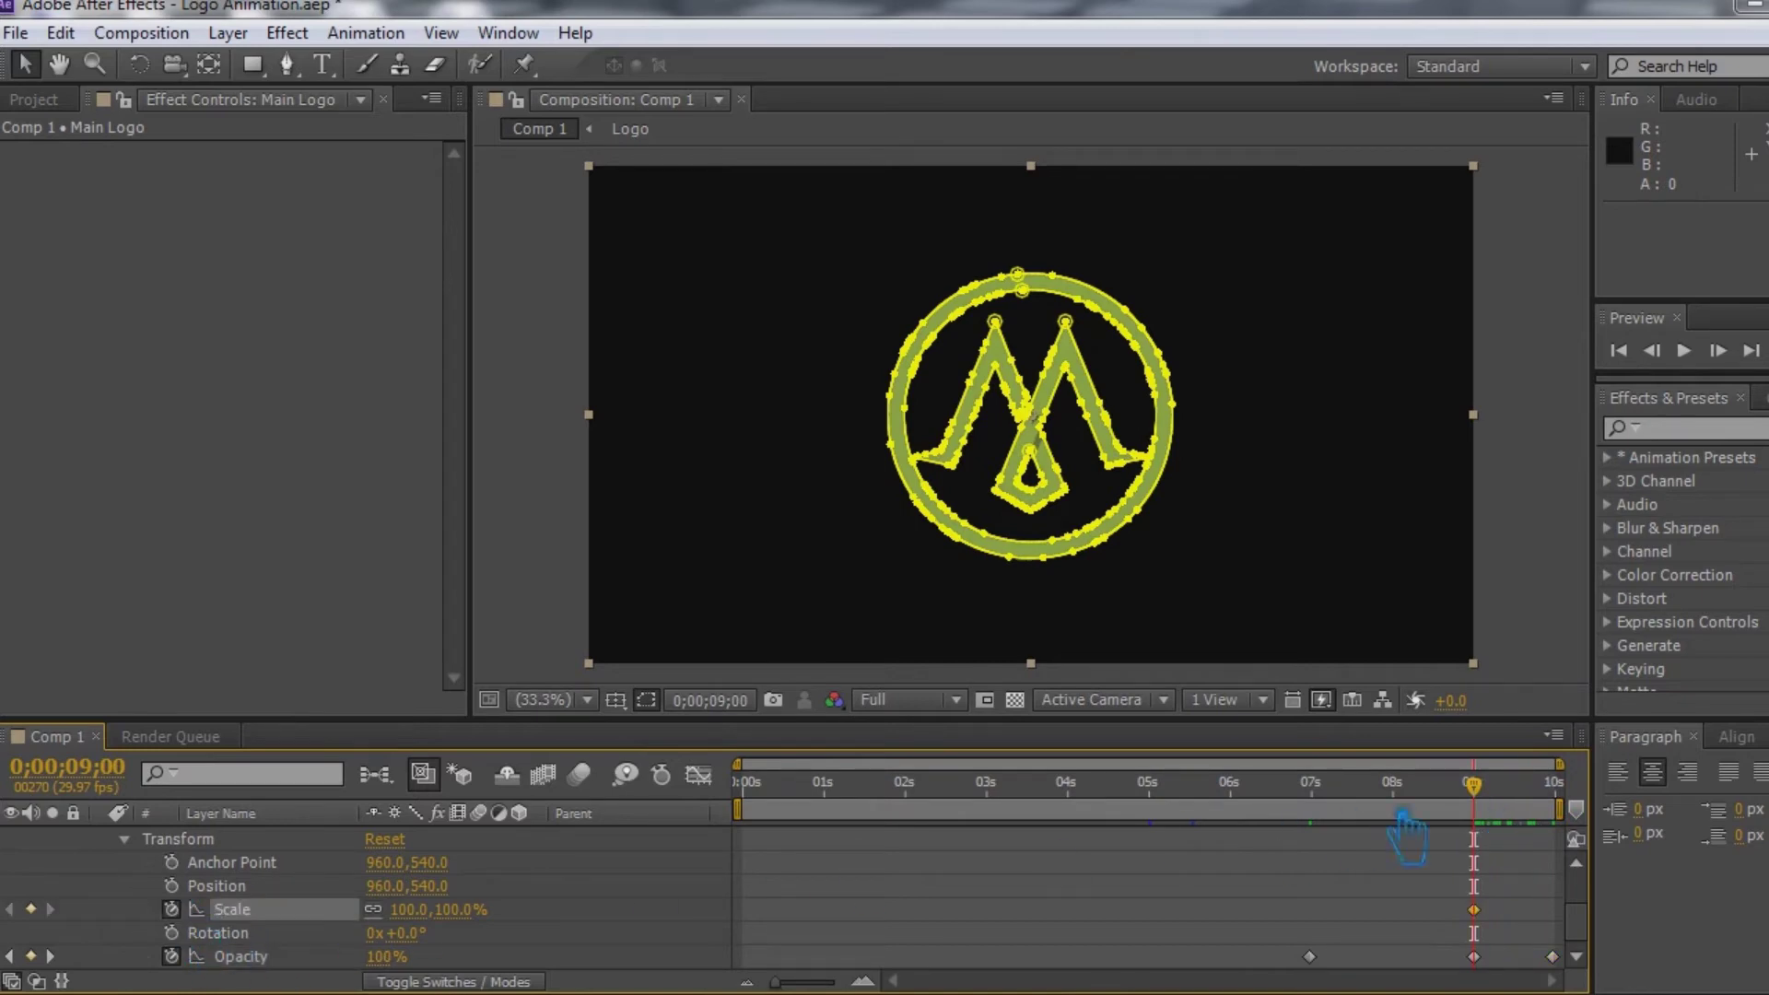
pyautogui.moveTo(1504, 809); pyautogui.dragTo(1583, 813)
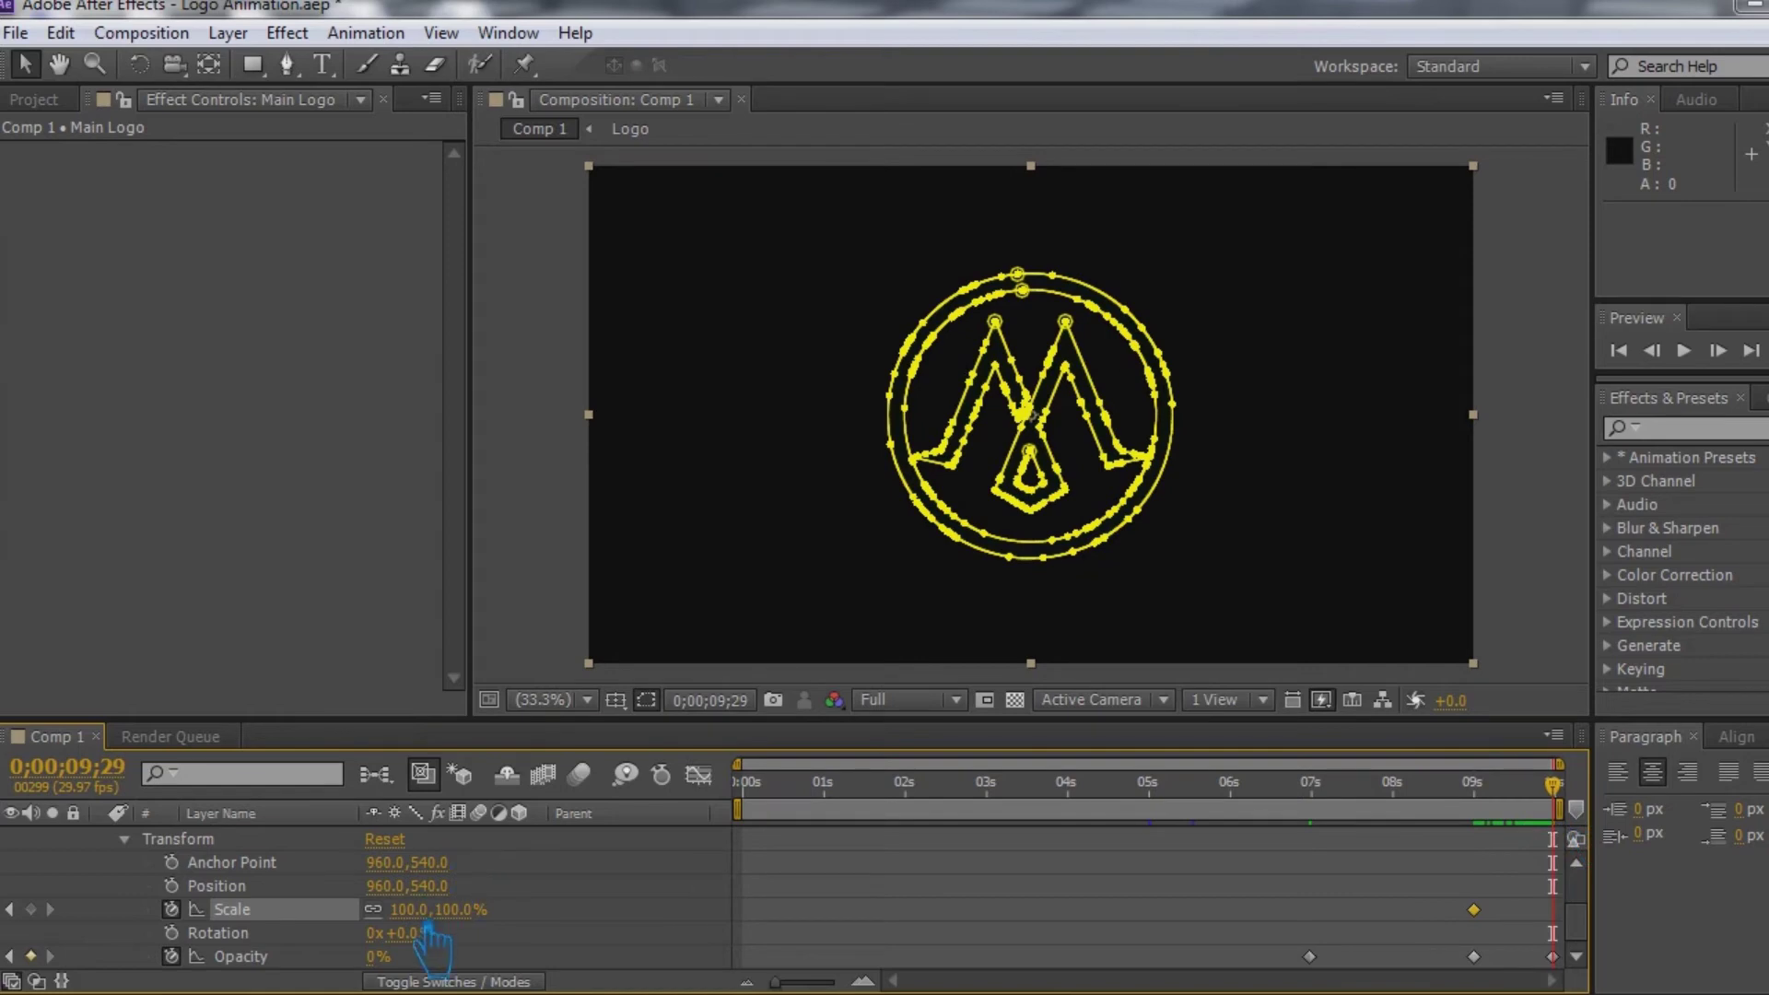
pyautogui.moveTo(439, 922); pyautogui.dragTo(538, 929)
pyautogui.scroll(2, 167, 902)
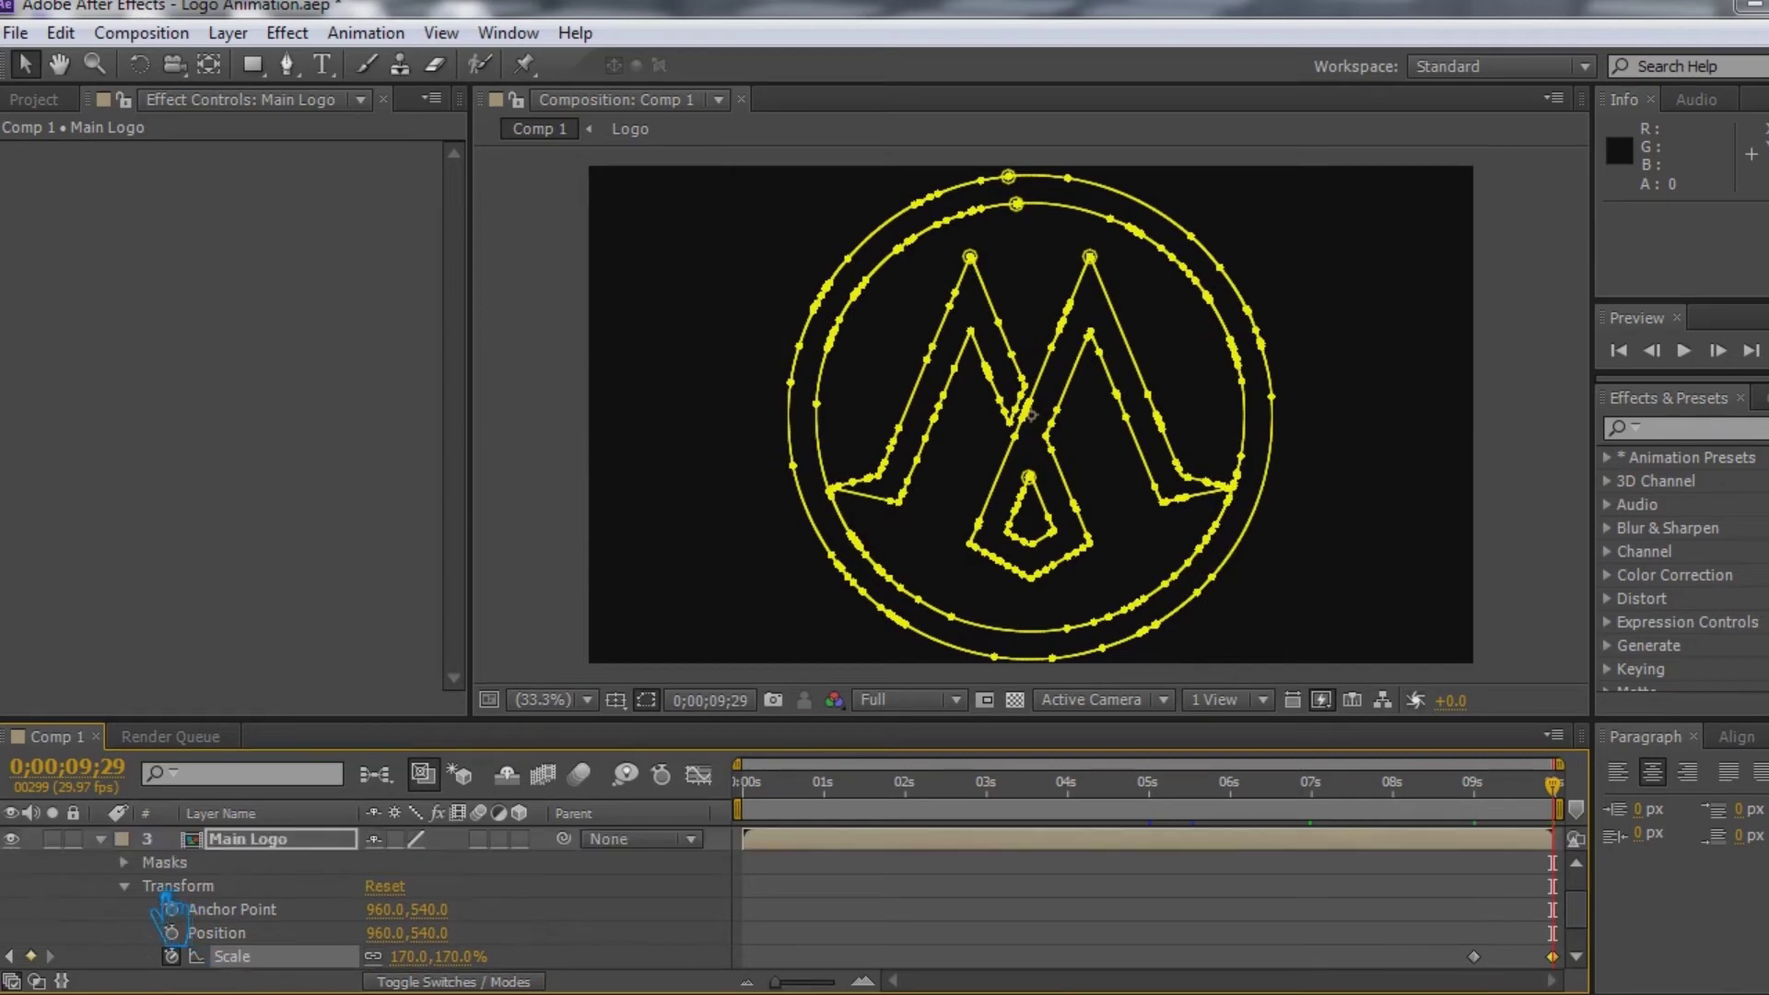
pyautogui.click(101, 885)
pyautogui.click(451, 951)
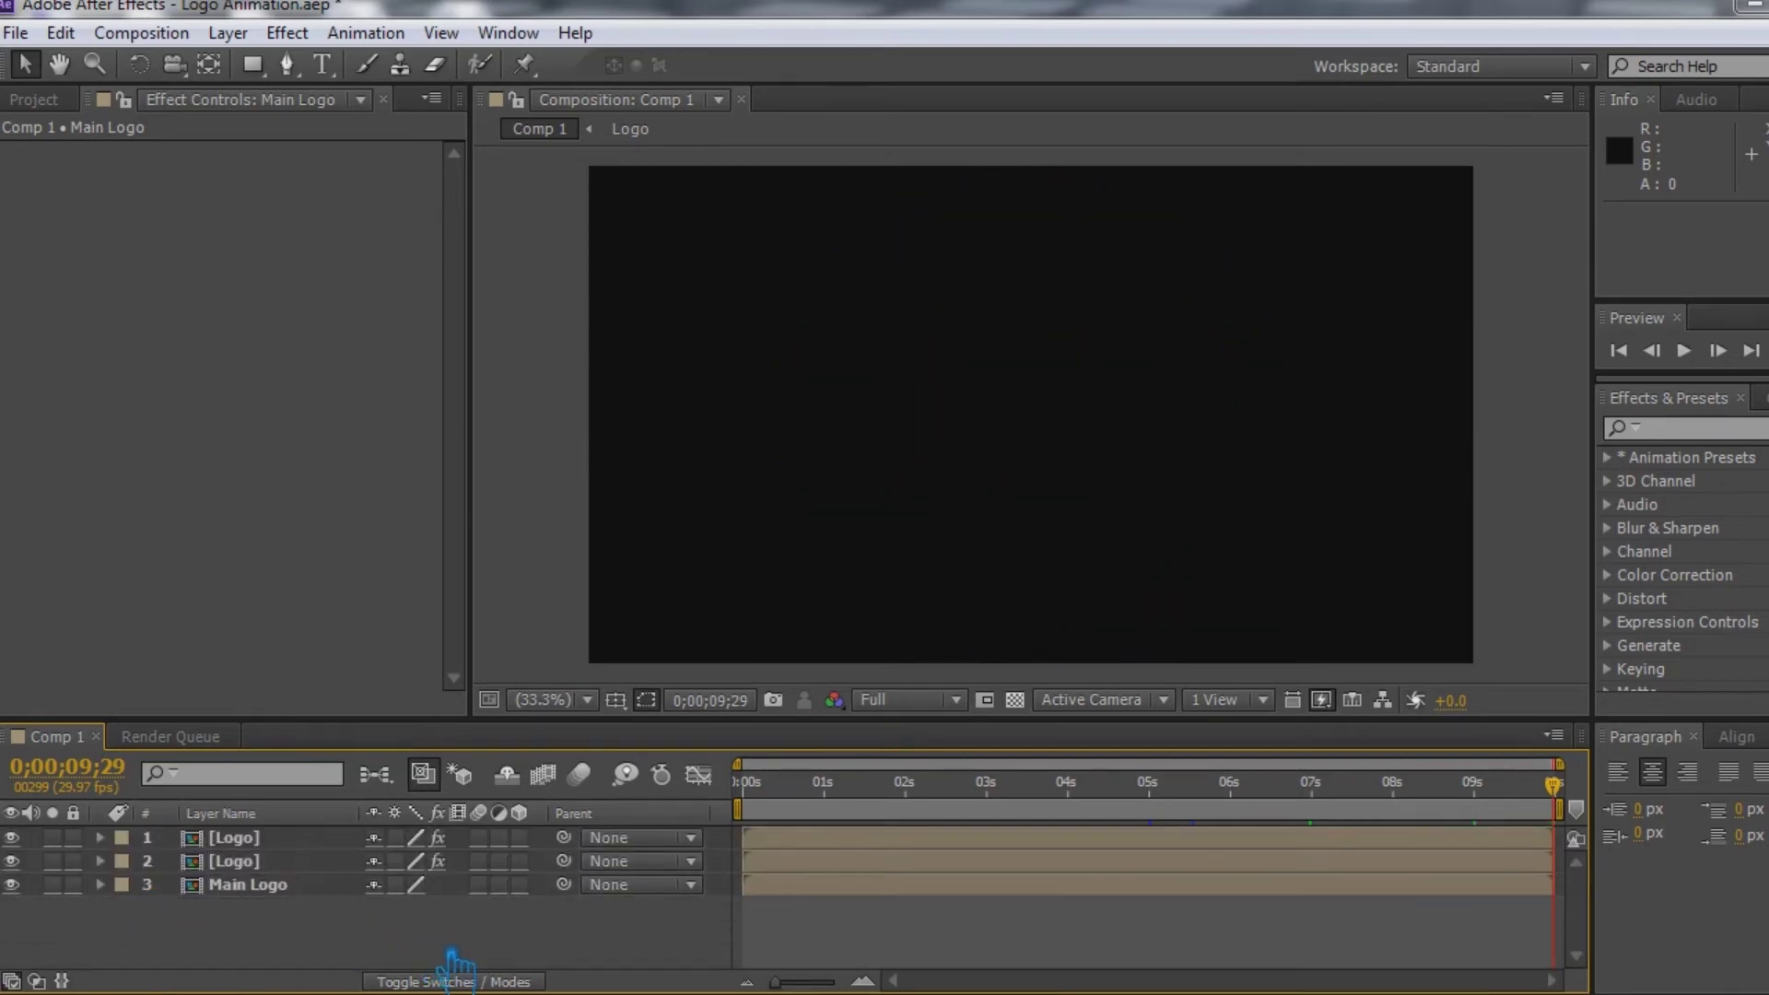
# - Save the project and preview the composition's animation
pyautogui.hotkey('ctrl', 's')
pyautogui.press('KP_0')
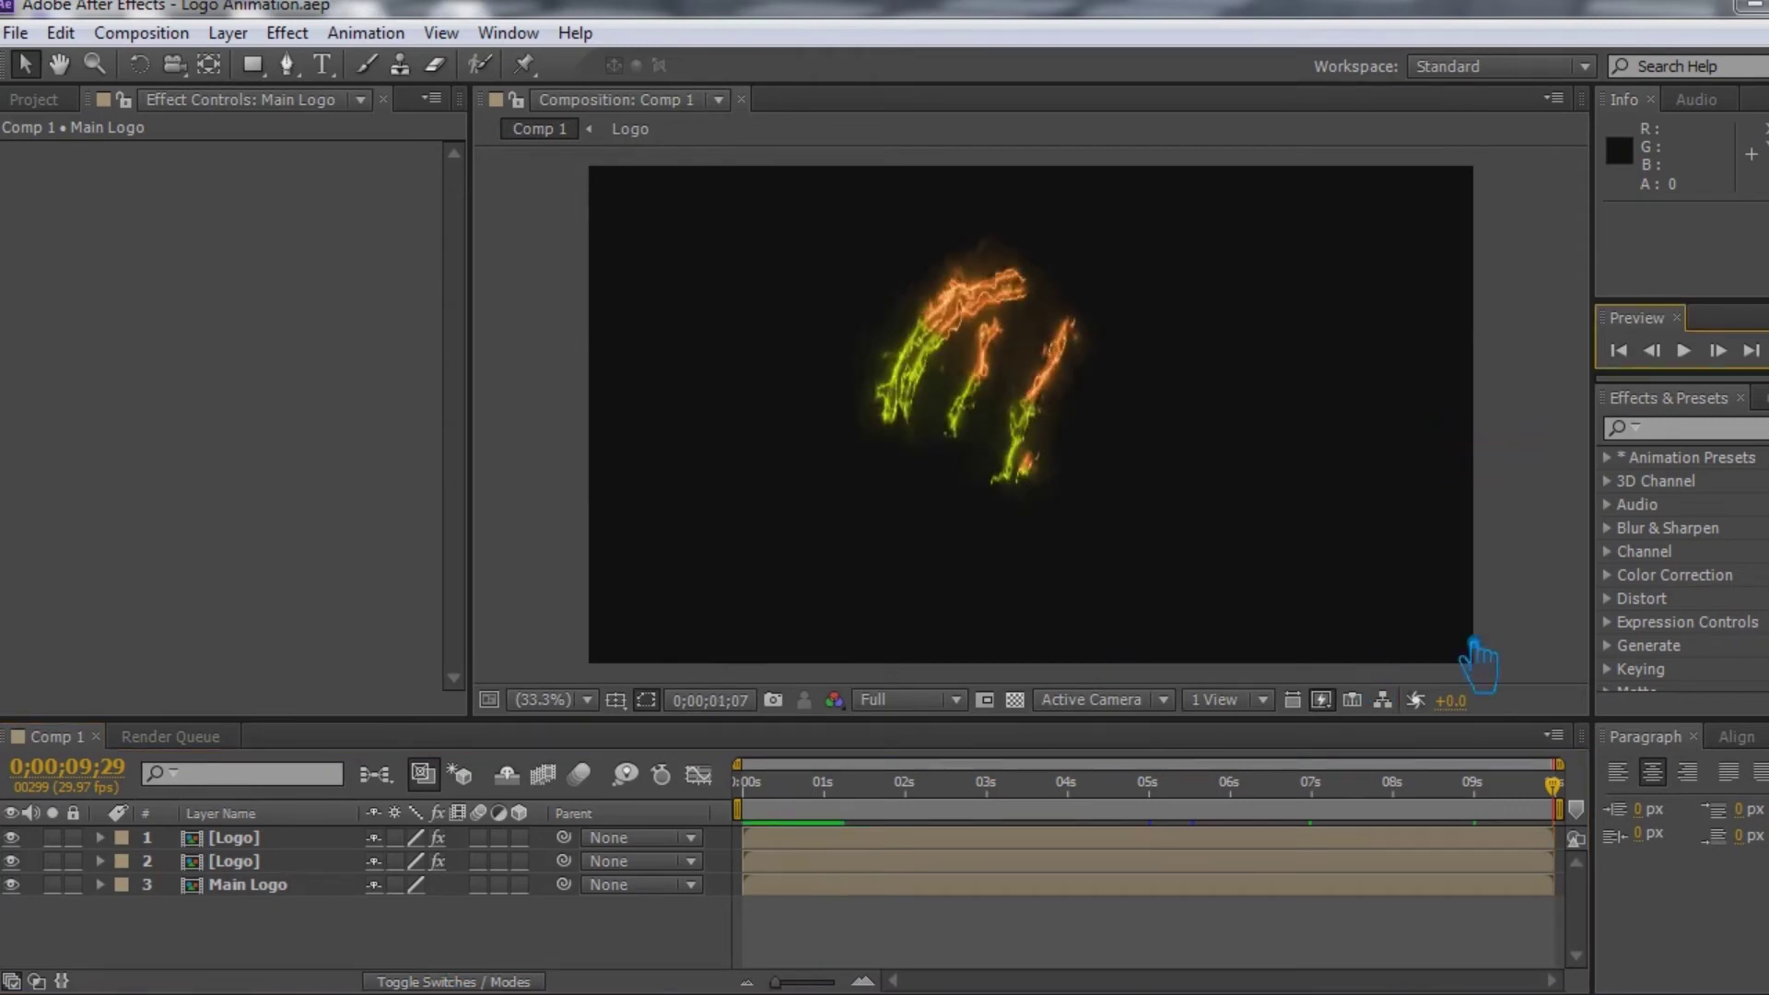
# - Create a 1920 x 1080 px solid layer named Particle and place it at the bottom of the layer stack
pyautogui.rightClick(286, 931)
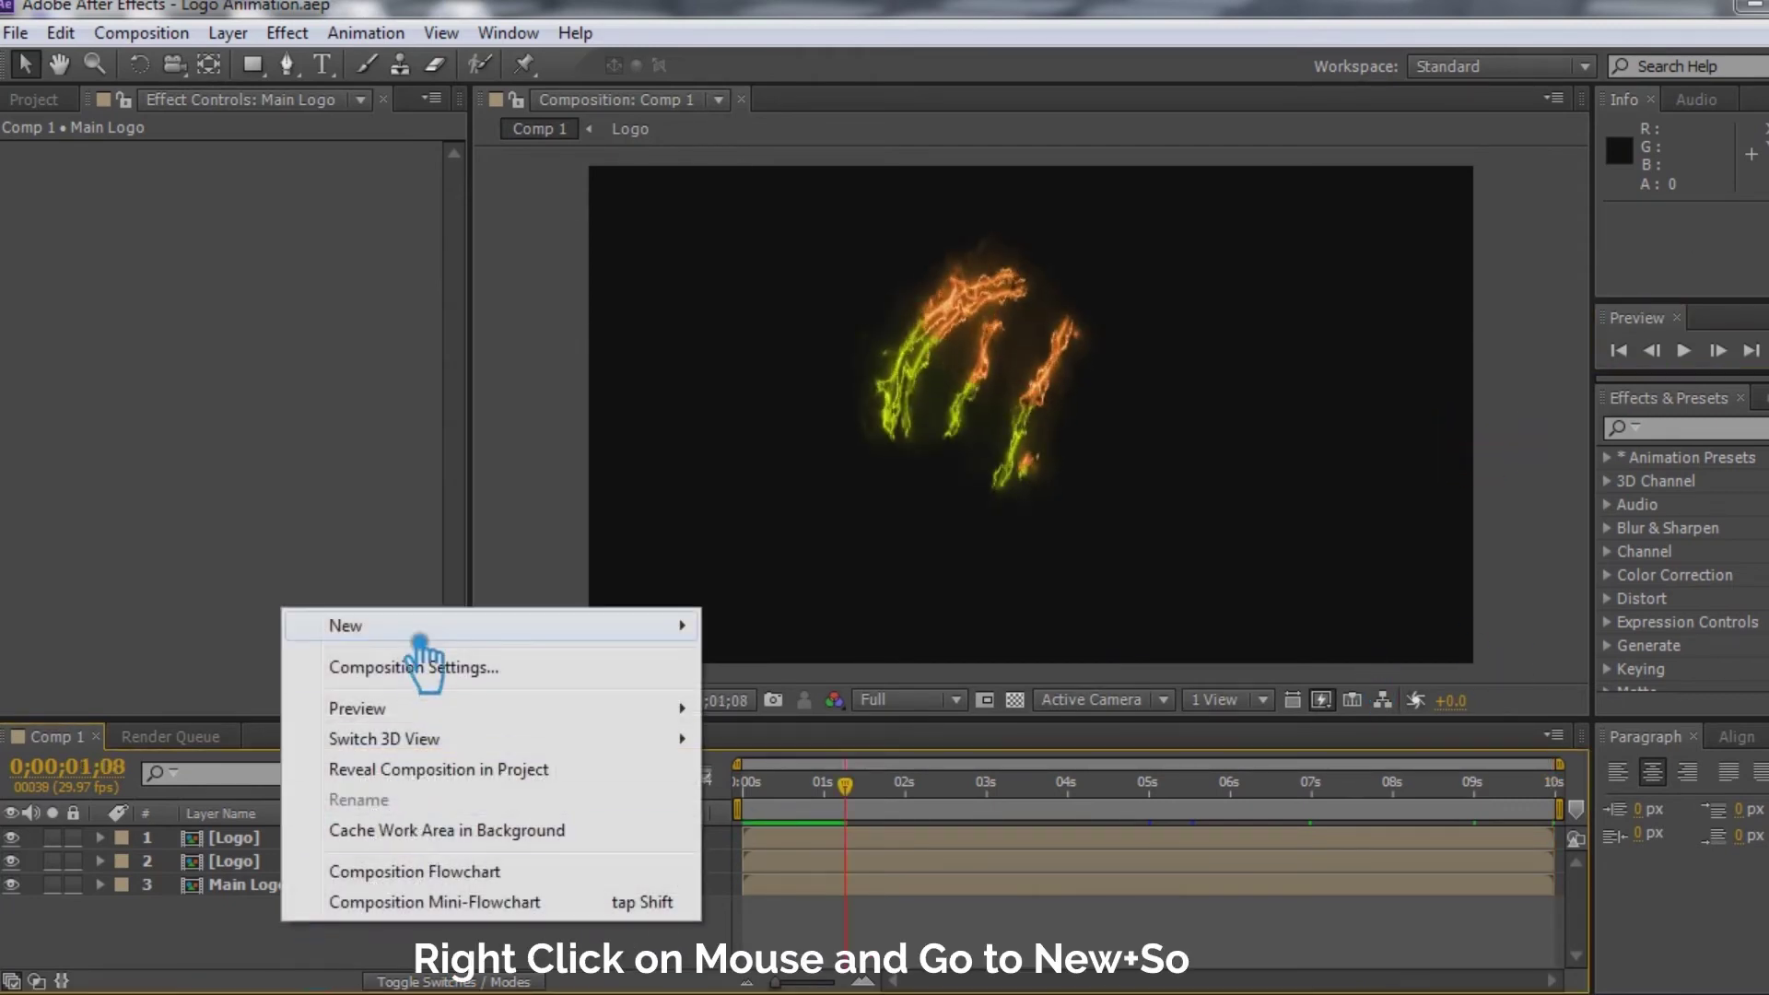
pyautogui.moveTo(462, 636)
pyautogui.click(802, 698)
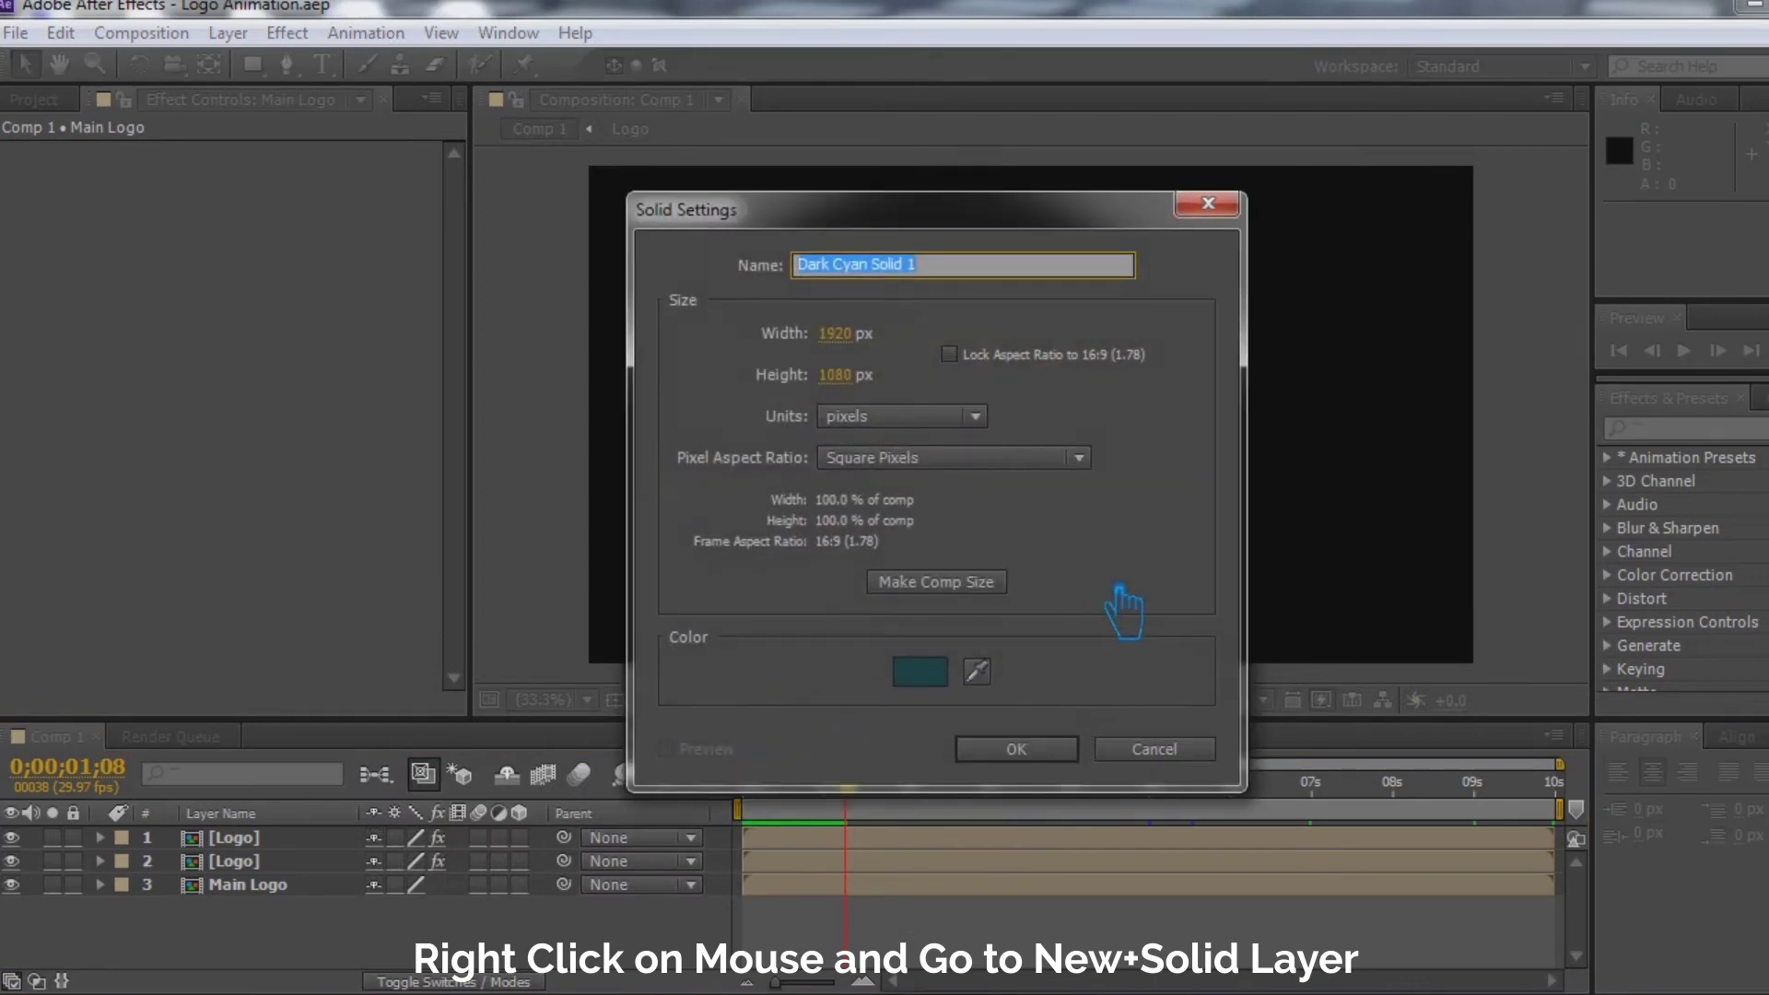
pyautogui.write('BG')
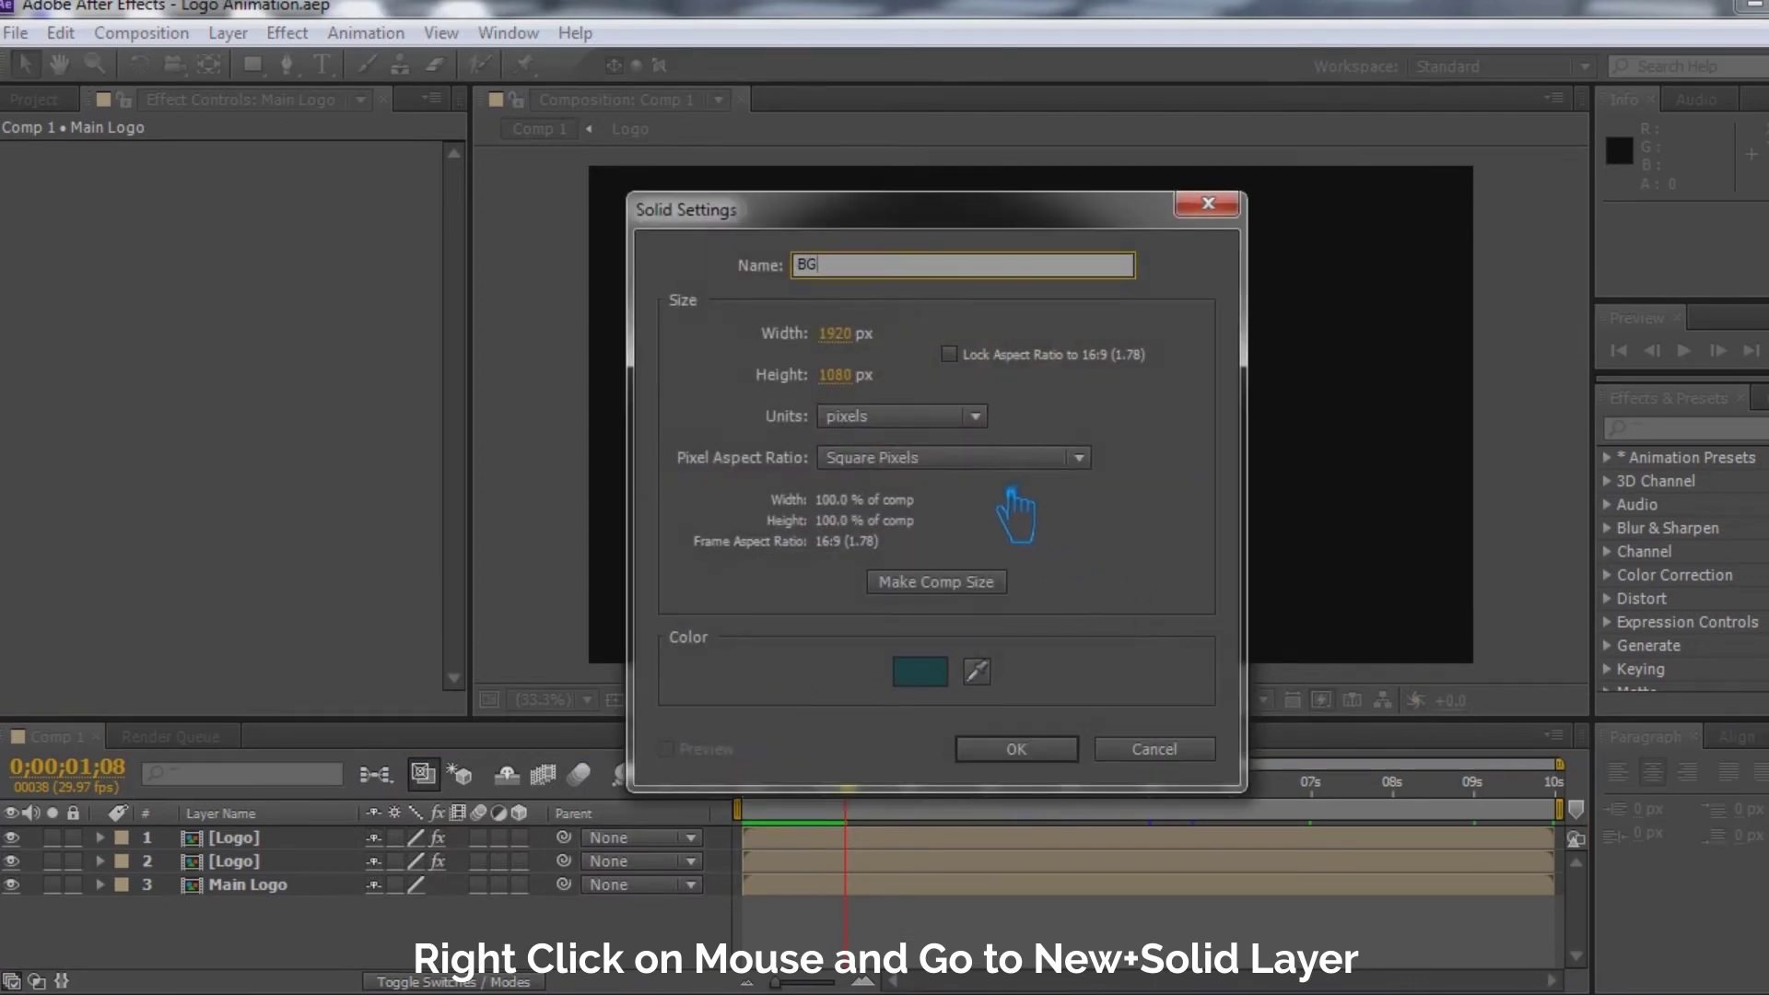
pyautogui.moveTo(869, 275); pyautogui.dragTo(786, 282)
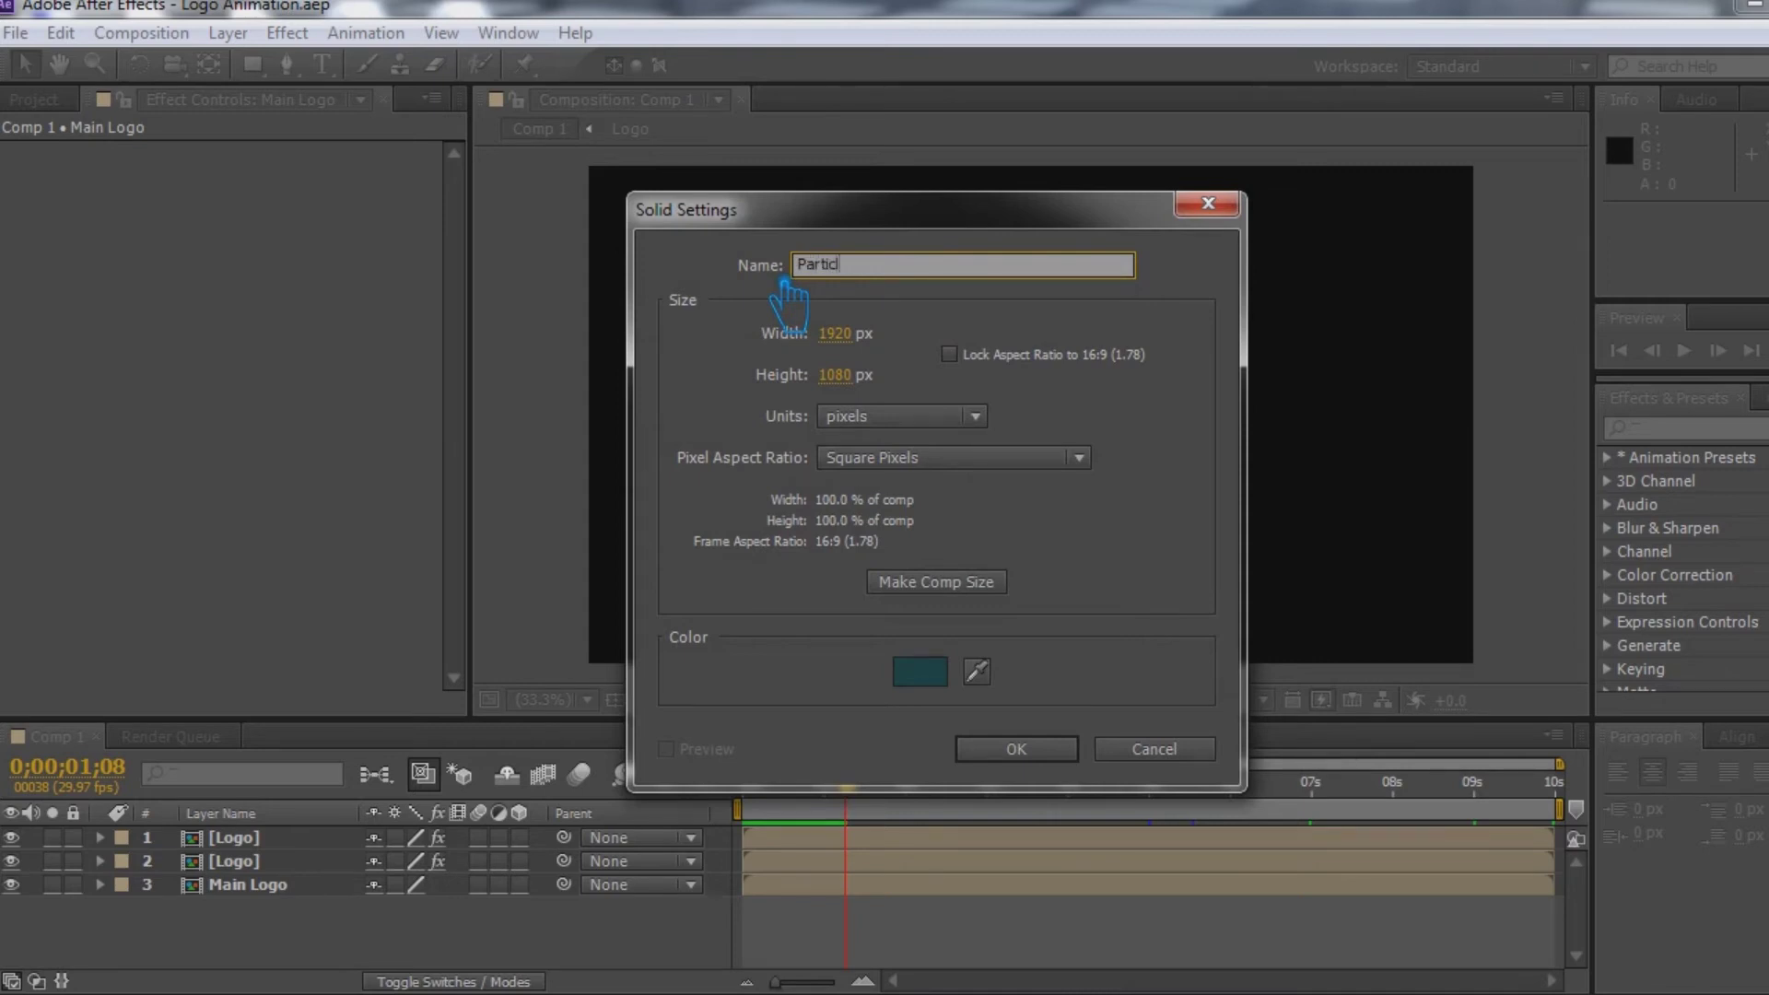
pyautogui.click(1073, 756)
pyautogui.moveTo(281, 839); pyautogui.dragTo(282, 933)
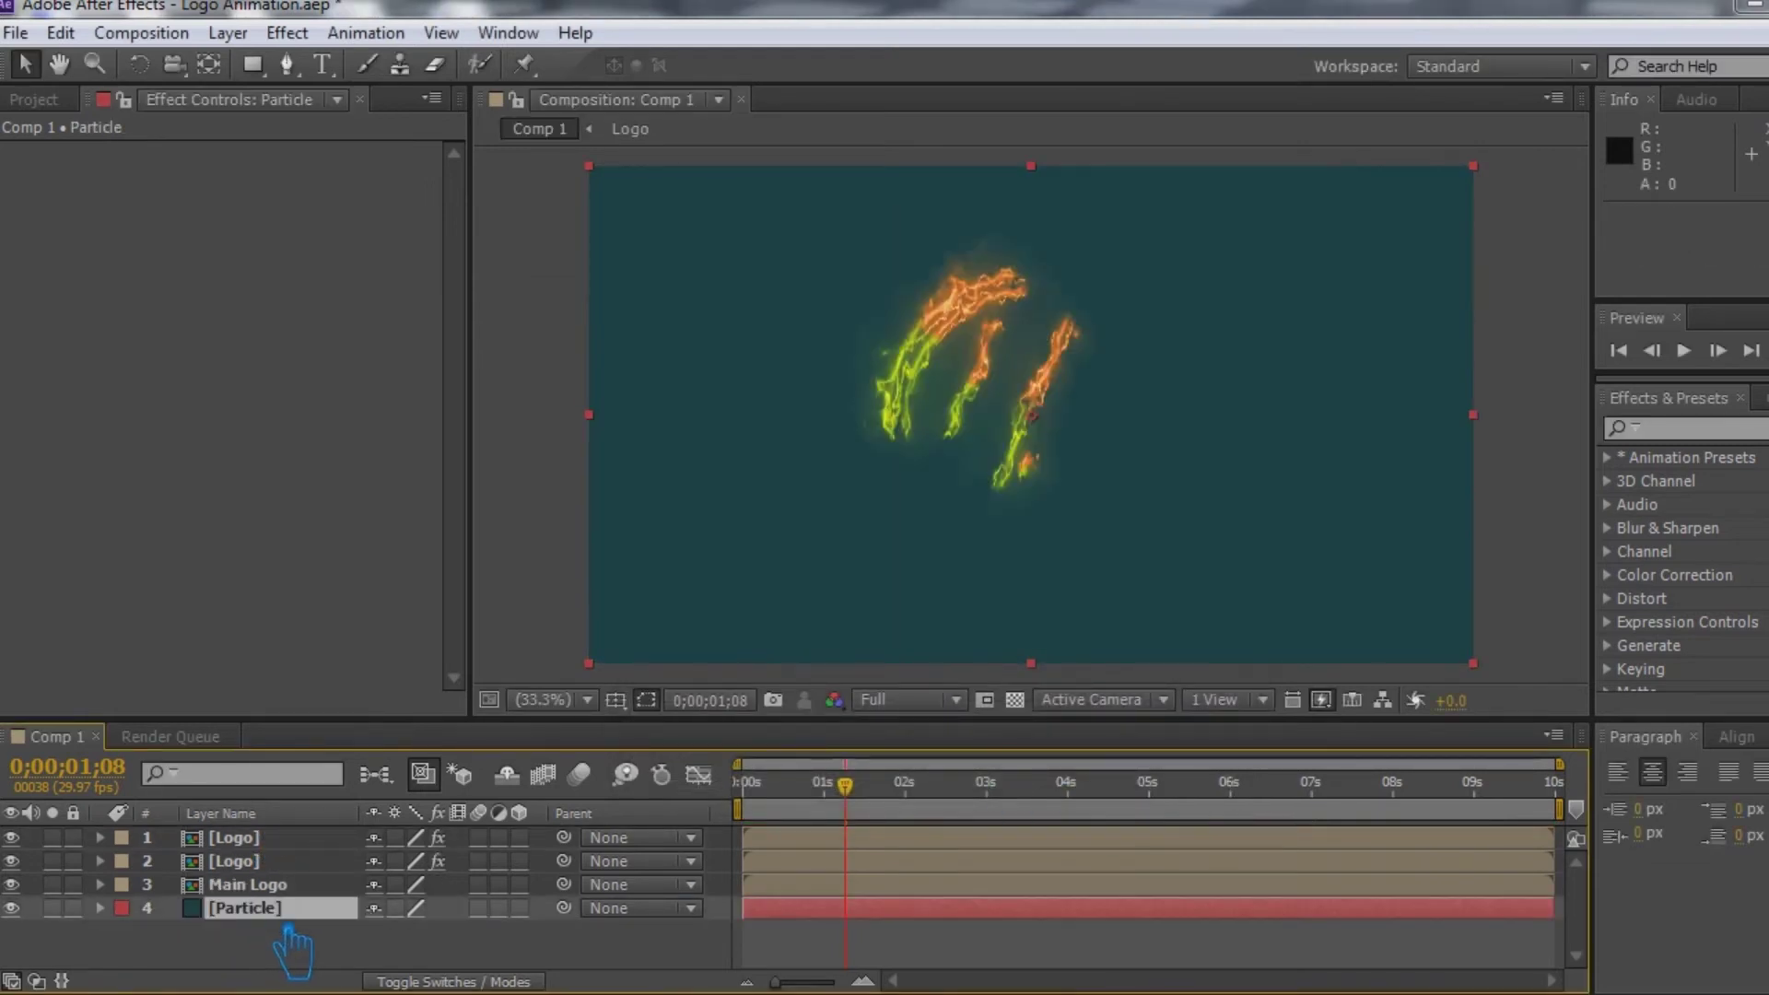
# - Search the effects for "cc particl" and try to apply CC Particle Systems II to the Particle layer
pyautogui.click(1696, 454)
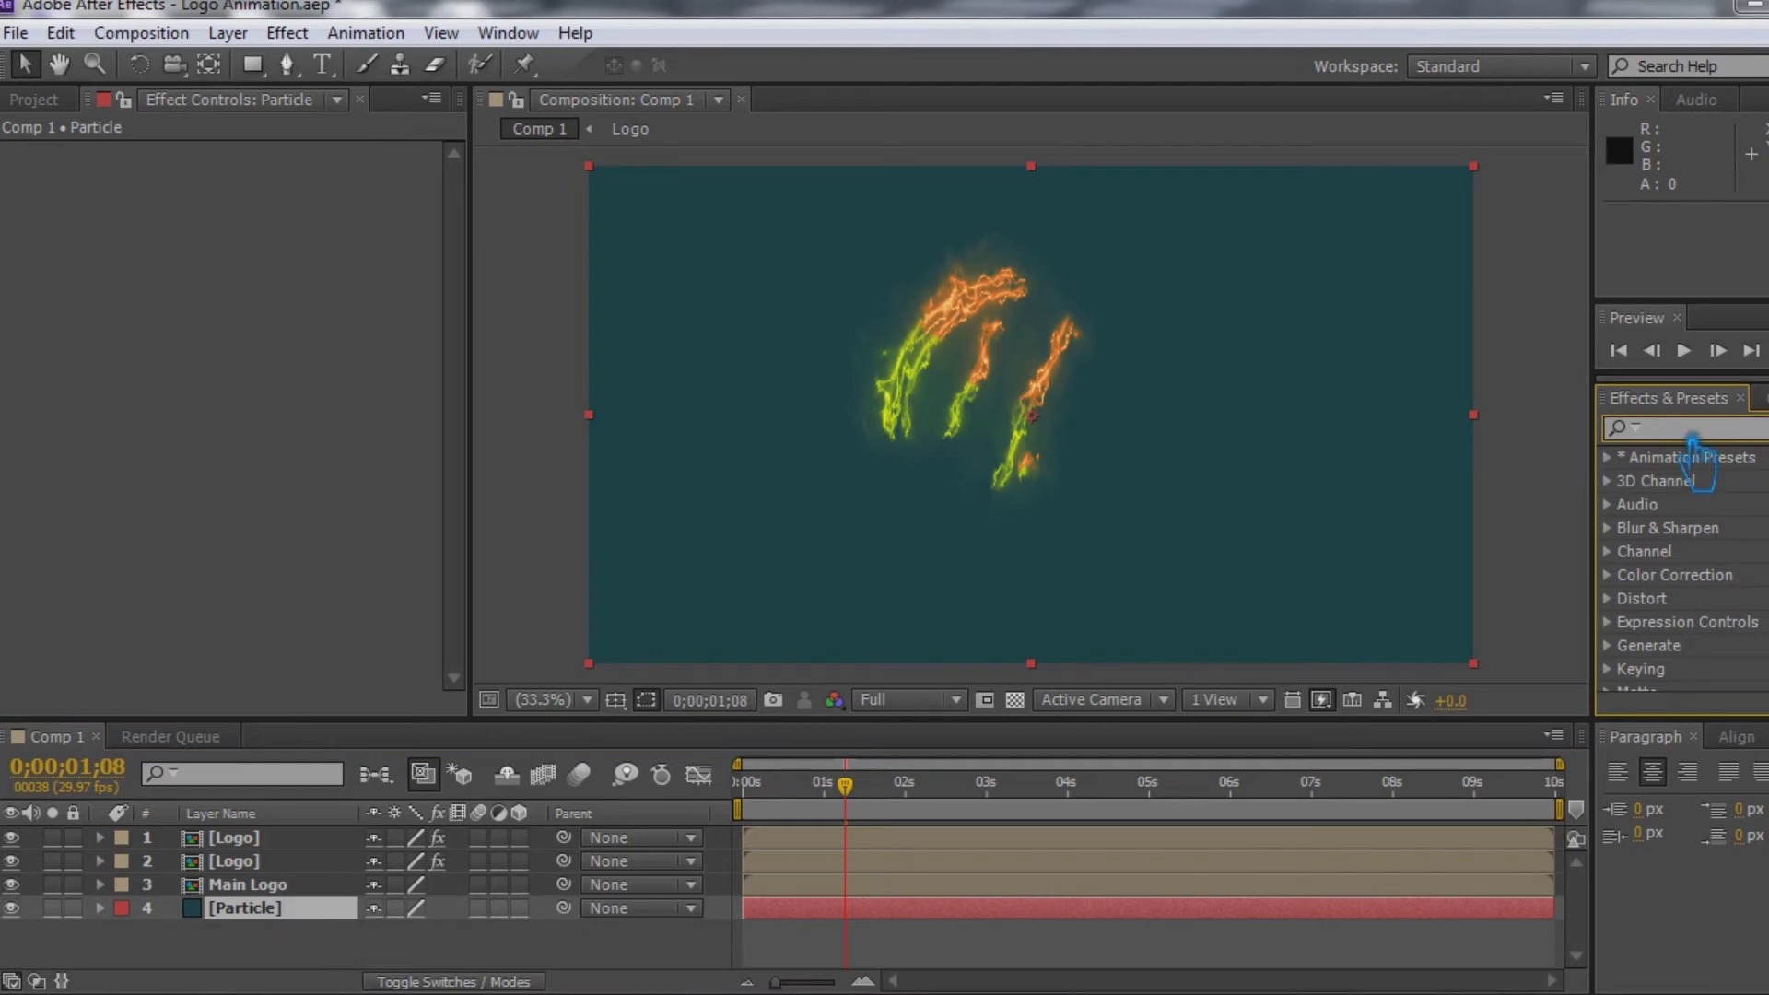
pyautogui.write('cc ')
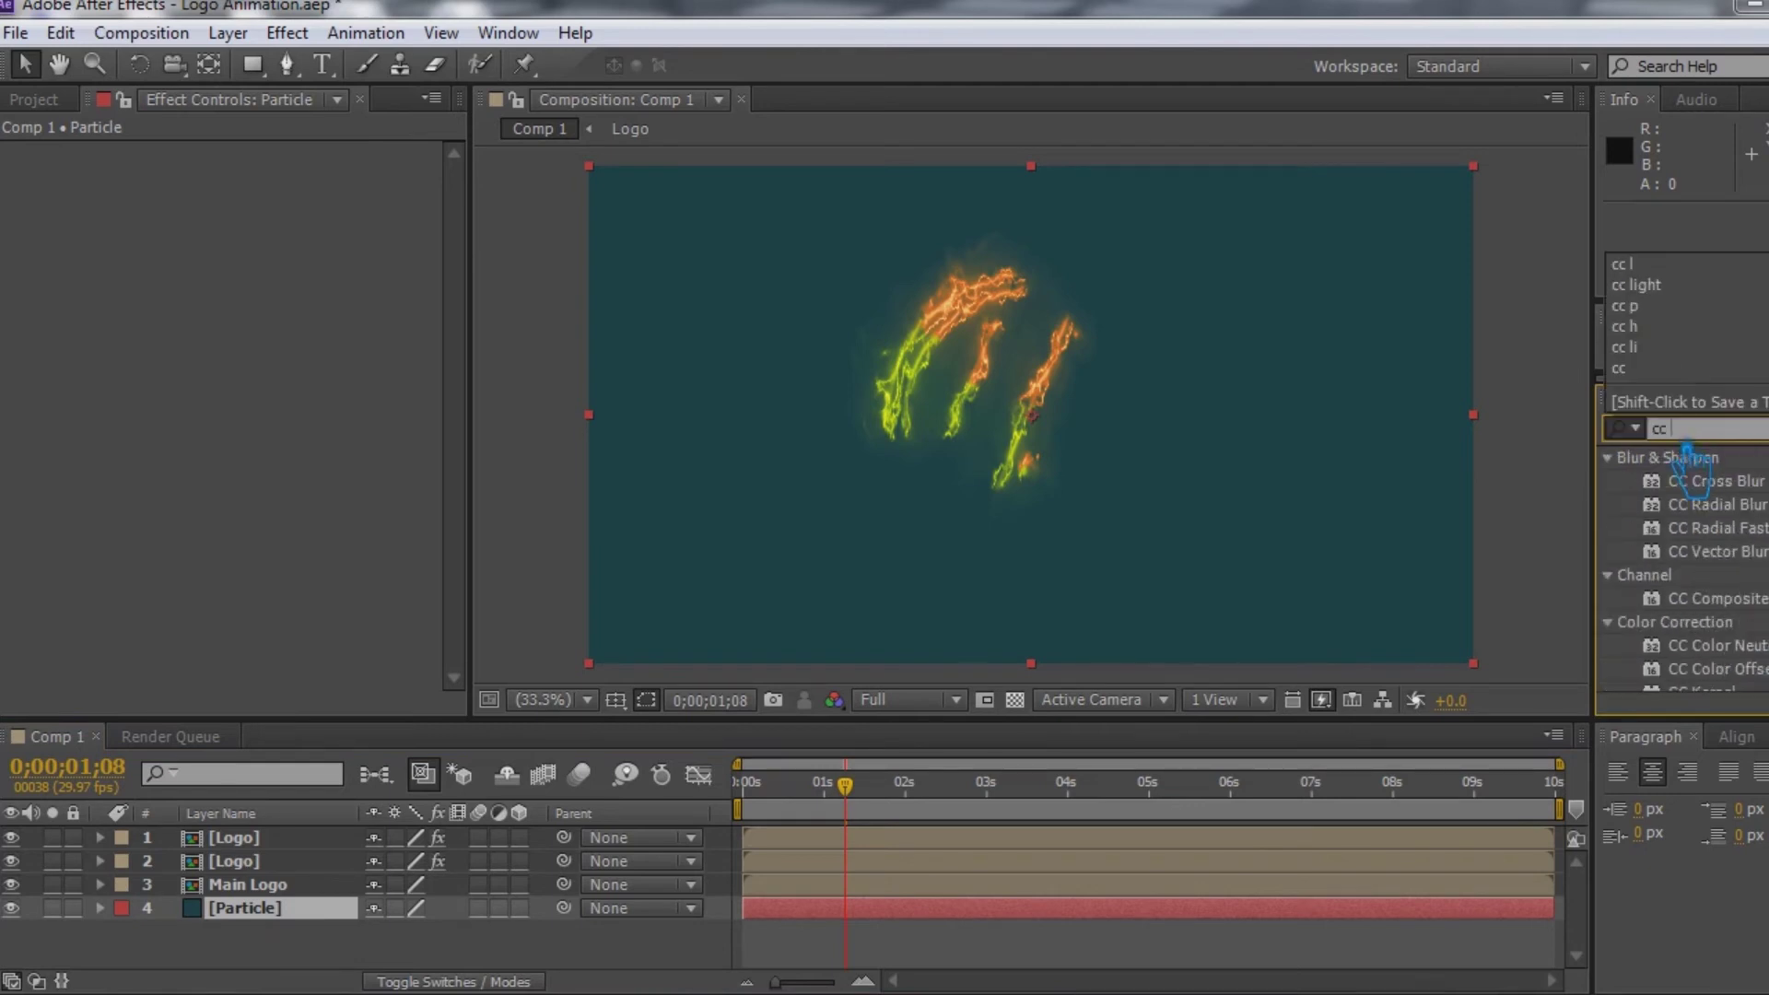
pyautogui.write('particl')
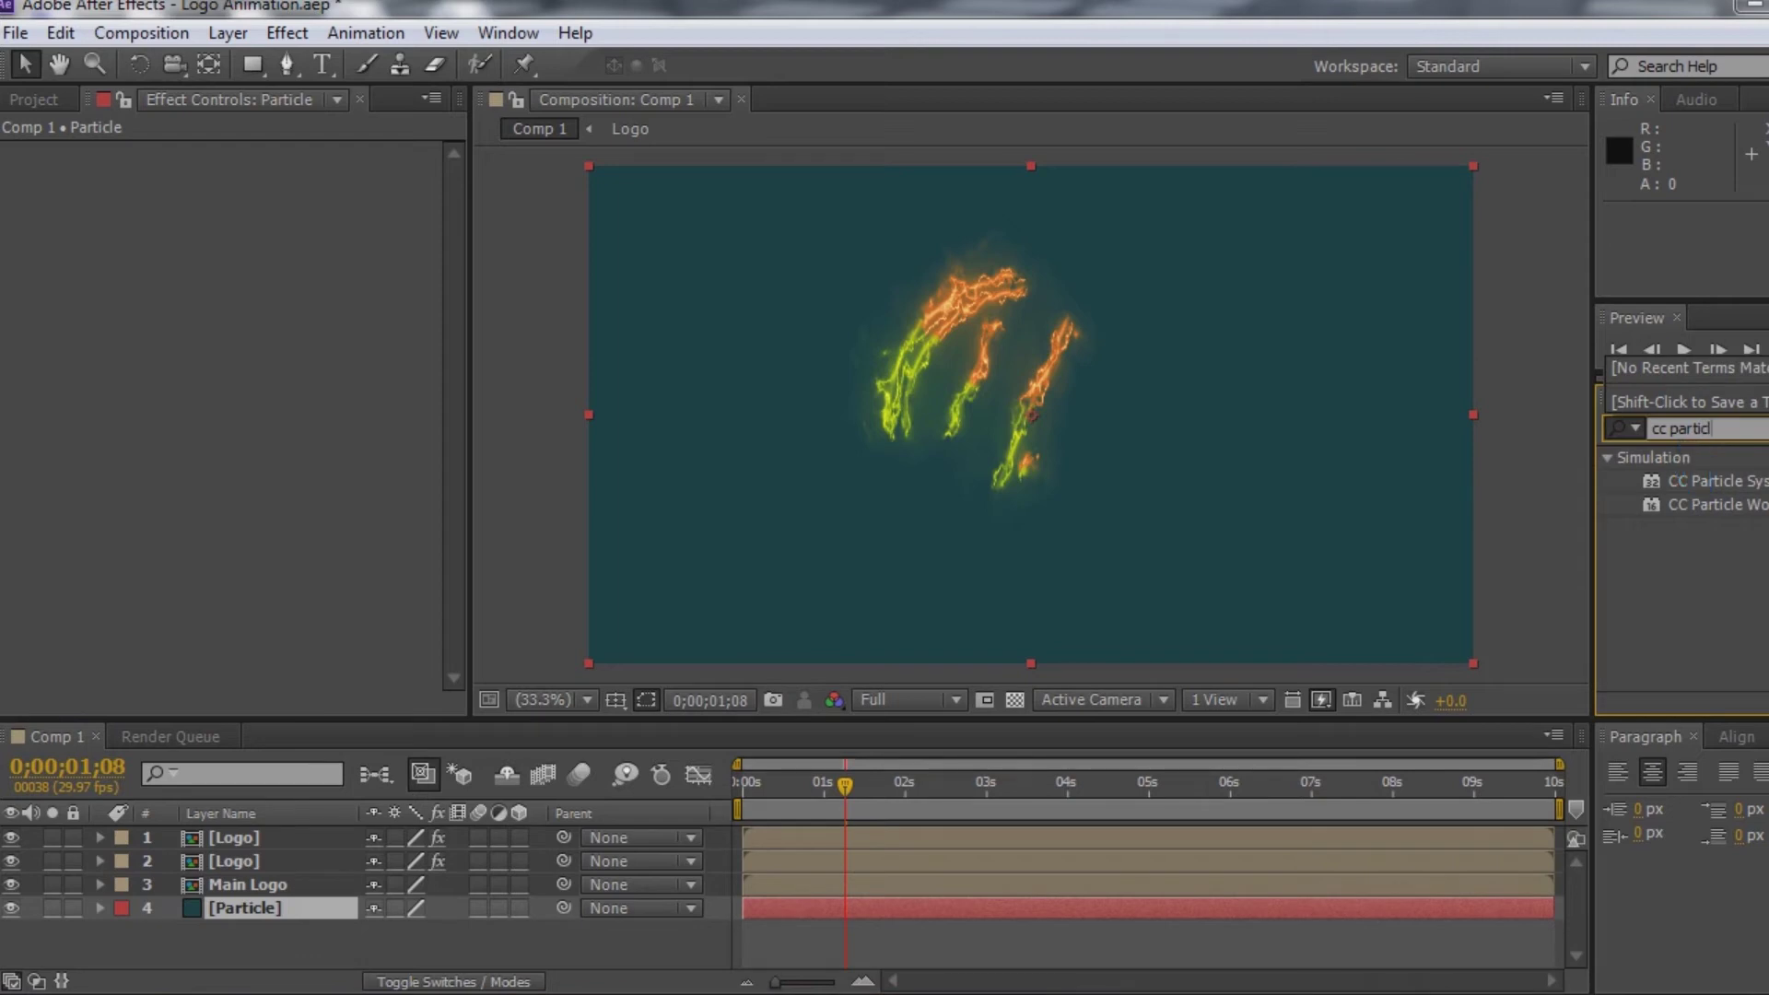
pyautogui.click(1712, 481)
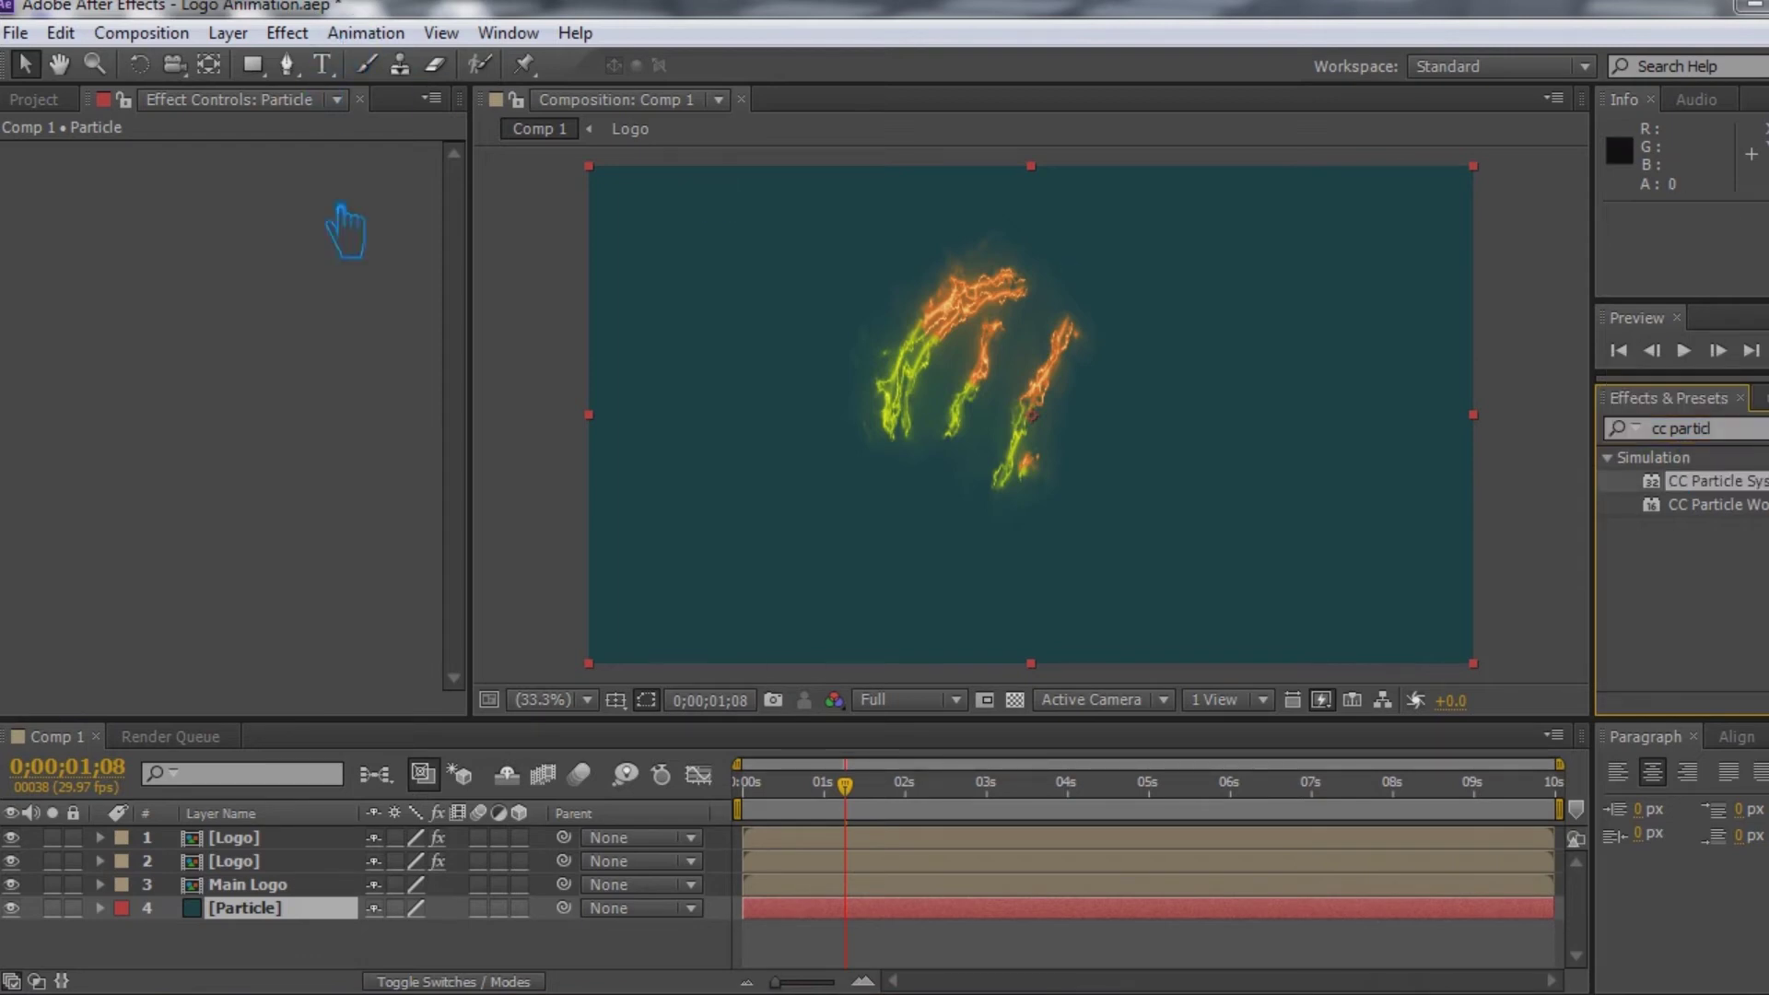
# - Apply the CC Particle Systems II simulation effect to the Particle layer
pyautogui.click(278, 911)
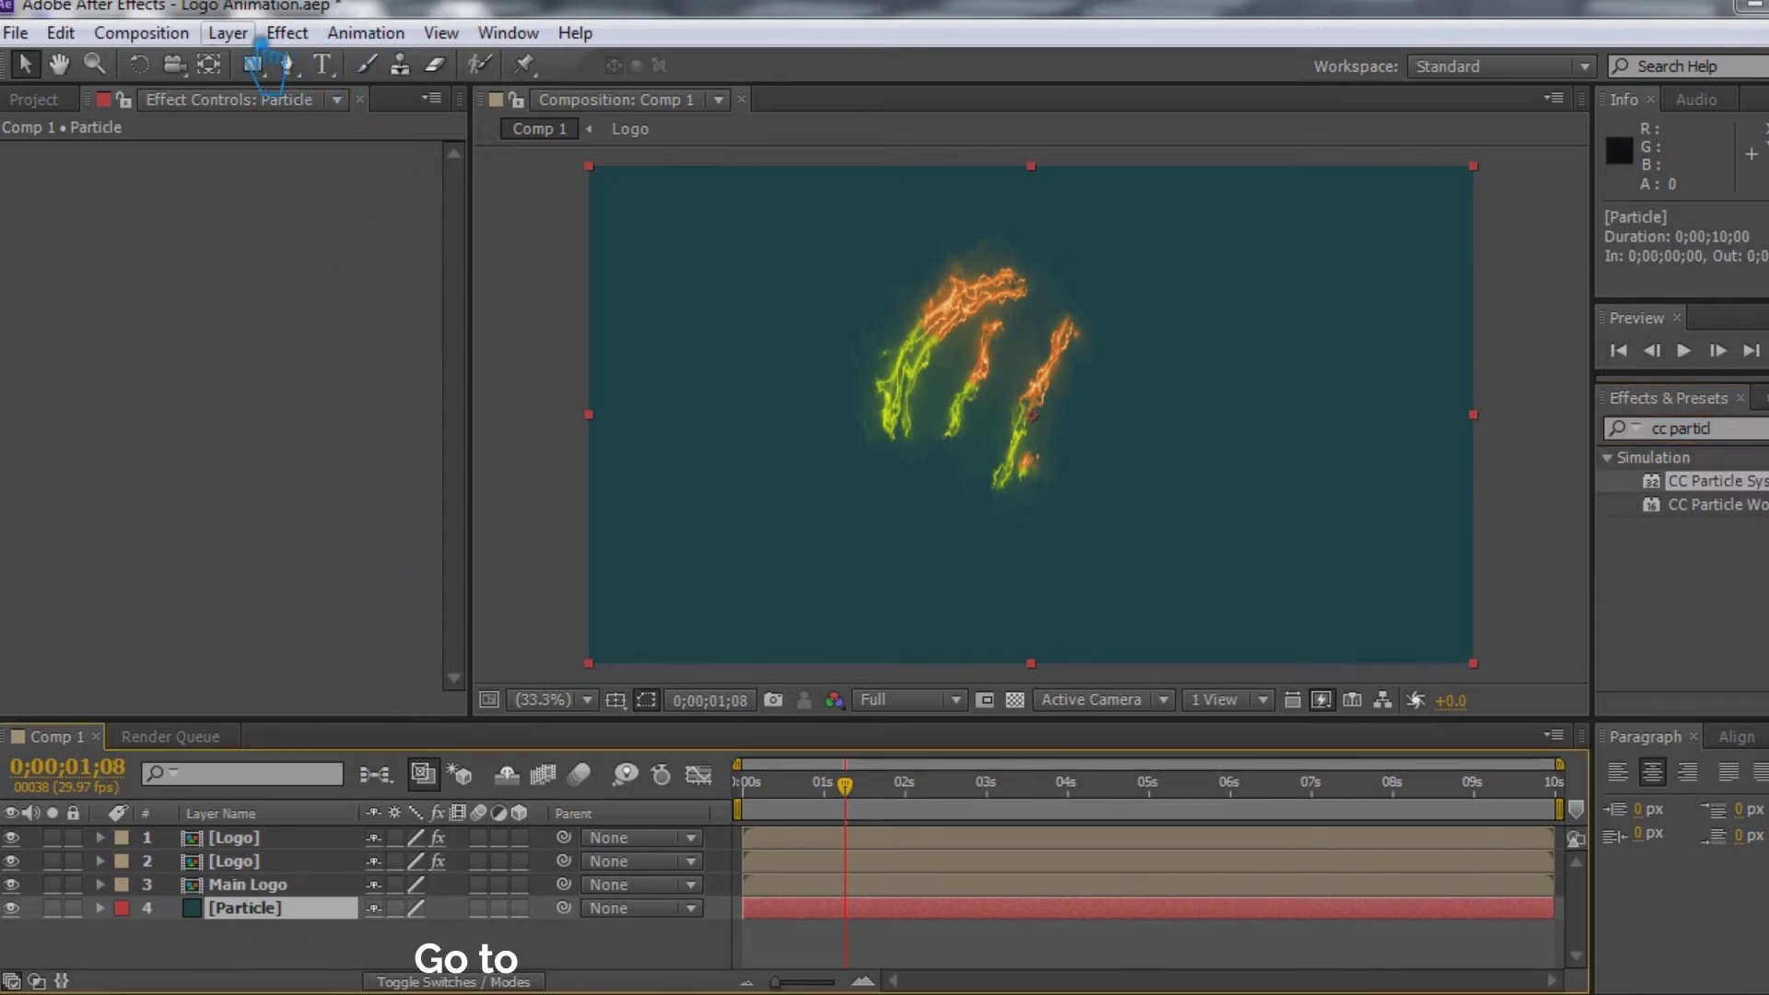
pyautogui.click(287, 32)
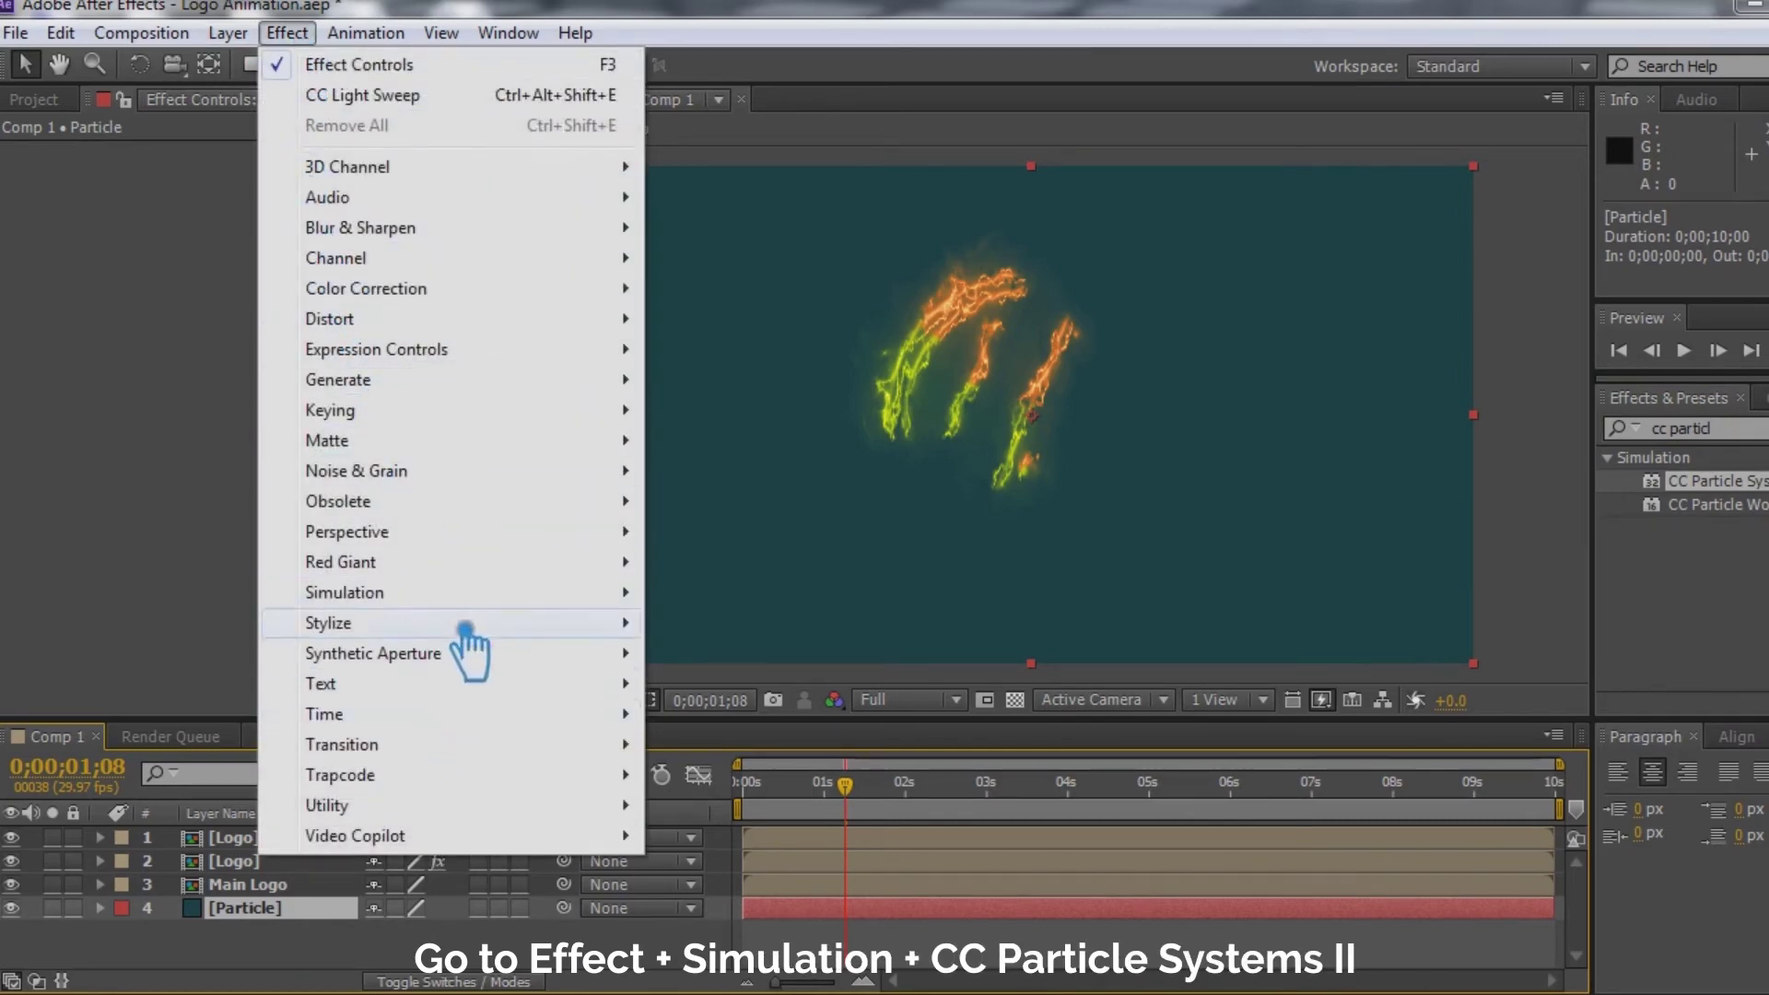
pyautogui.moveTo(447, 603)
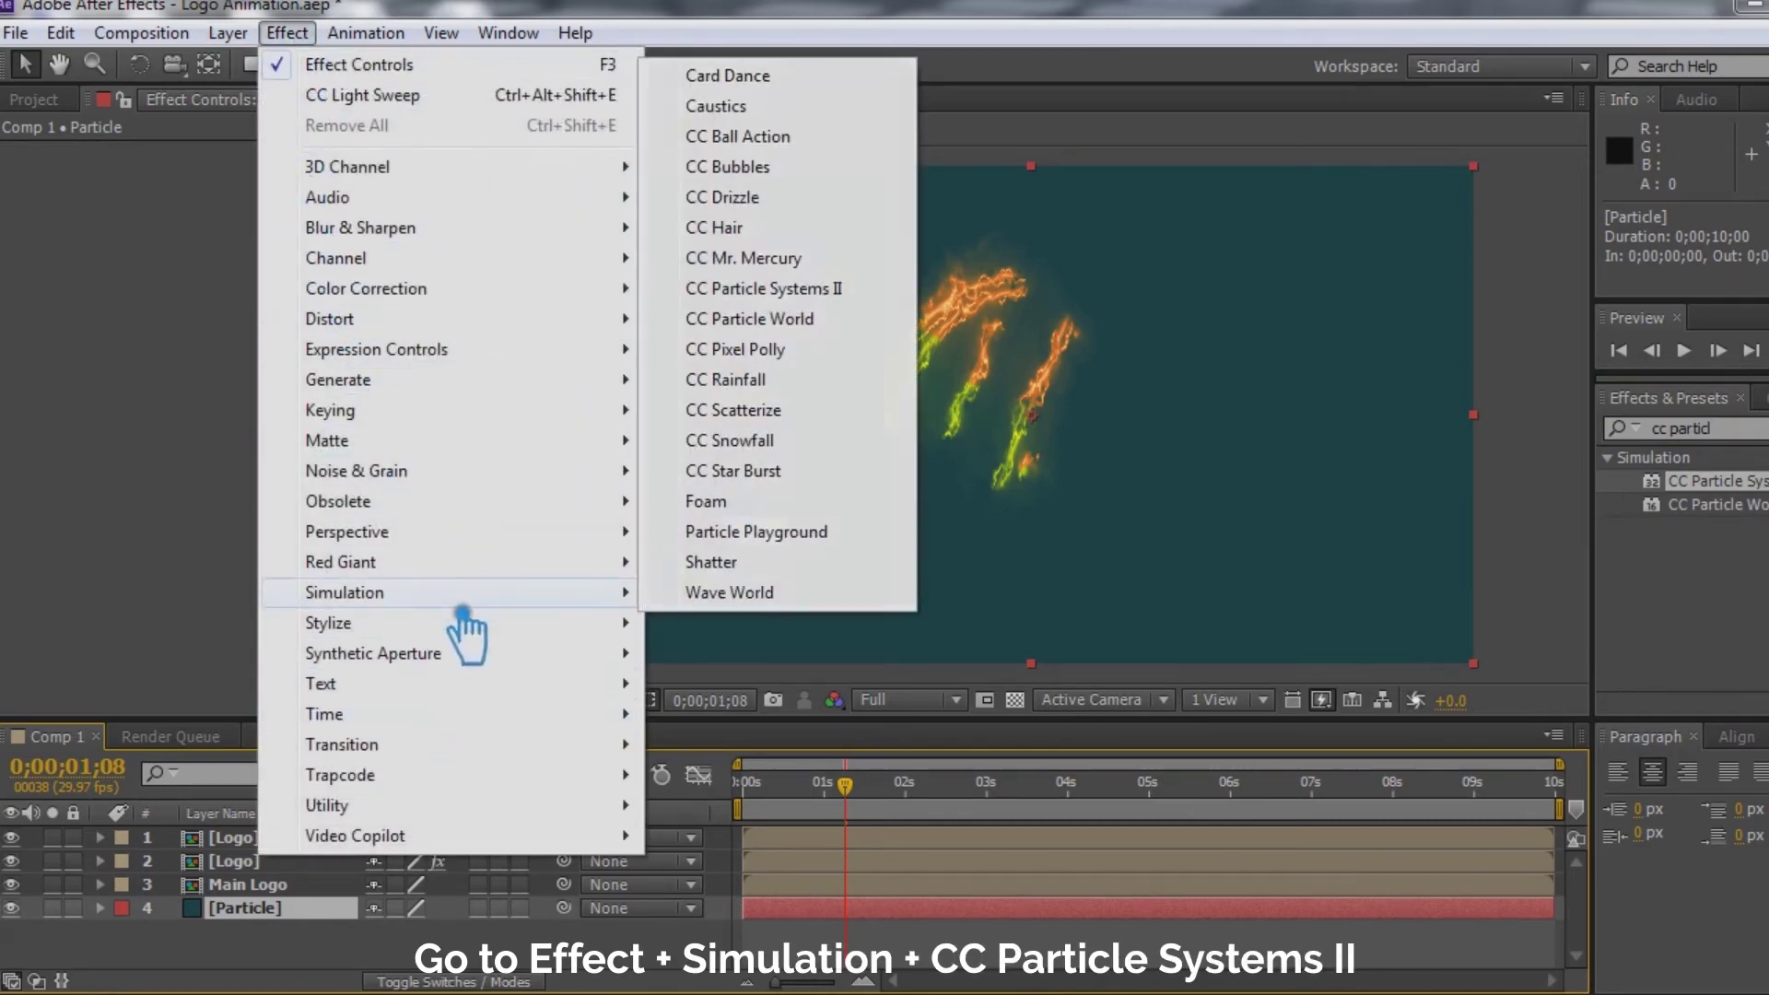
pyautogui.click(823, 294)
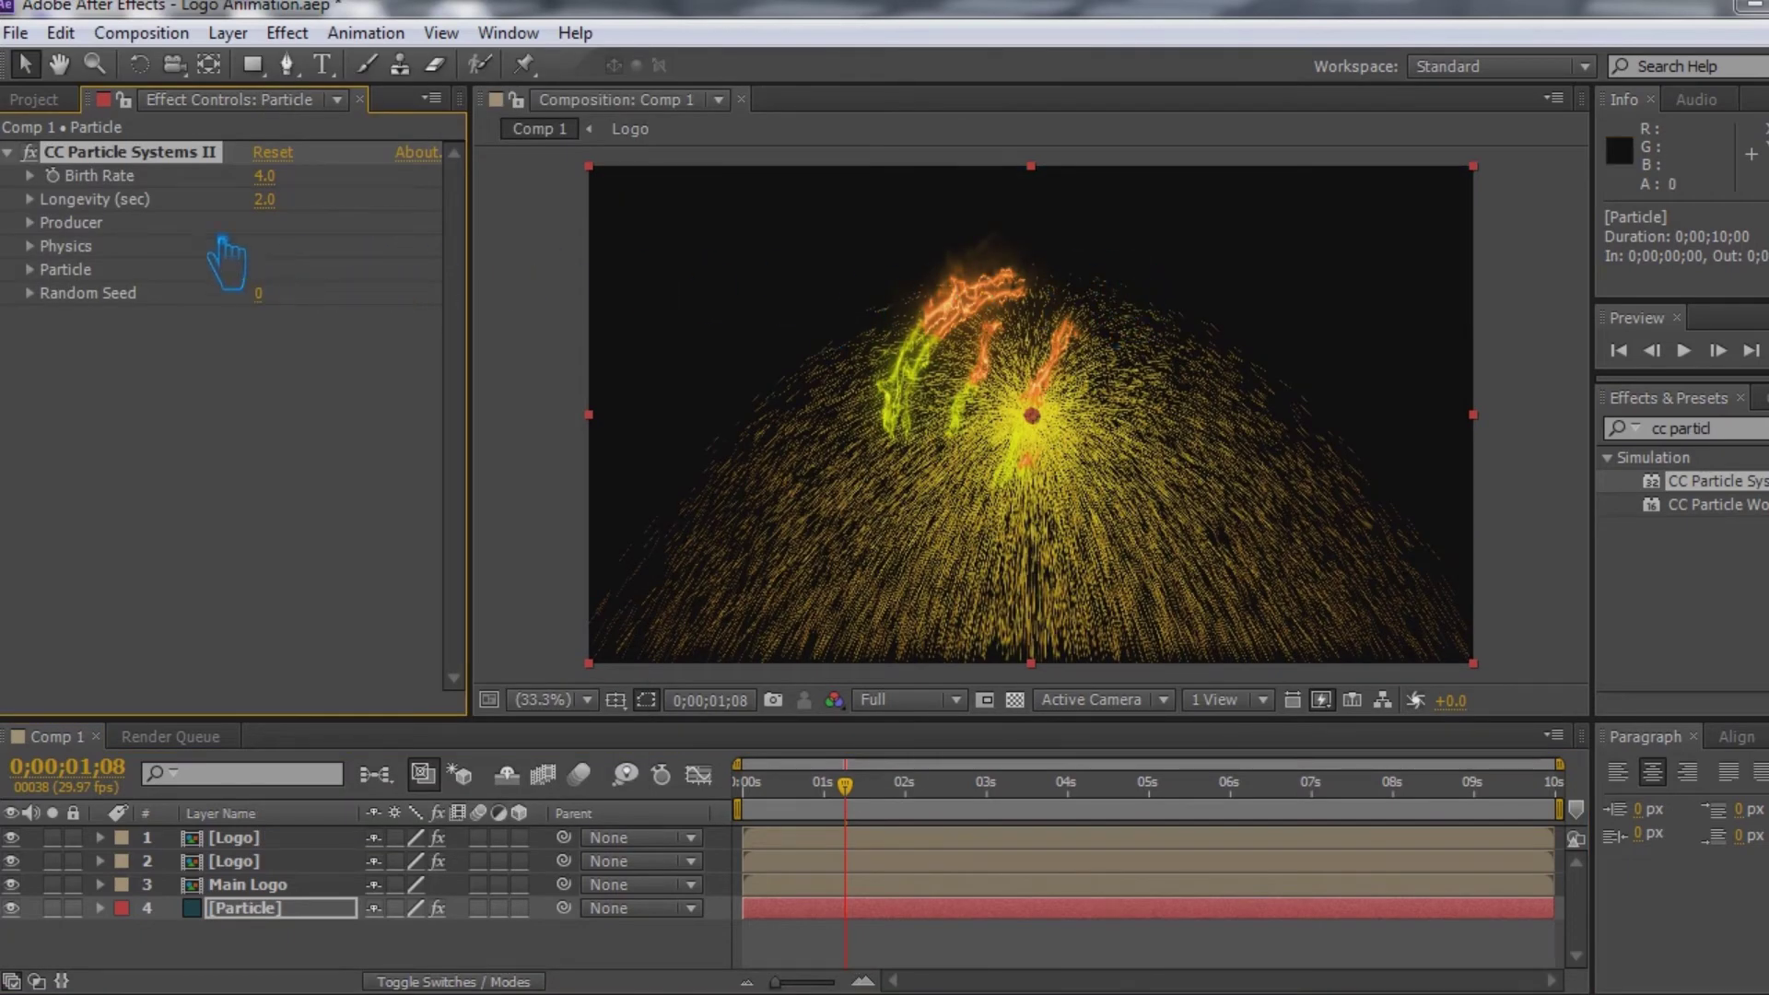
# - Move the particle producer to the frame's bottom centre at about 963, 1071 and set its Radius X and Radius Y to 90
pyautogui.moveTo(1059, 443); pyautogui.dragTo(1059, 664)
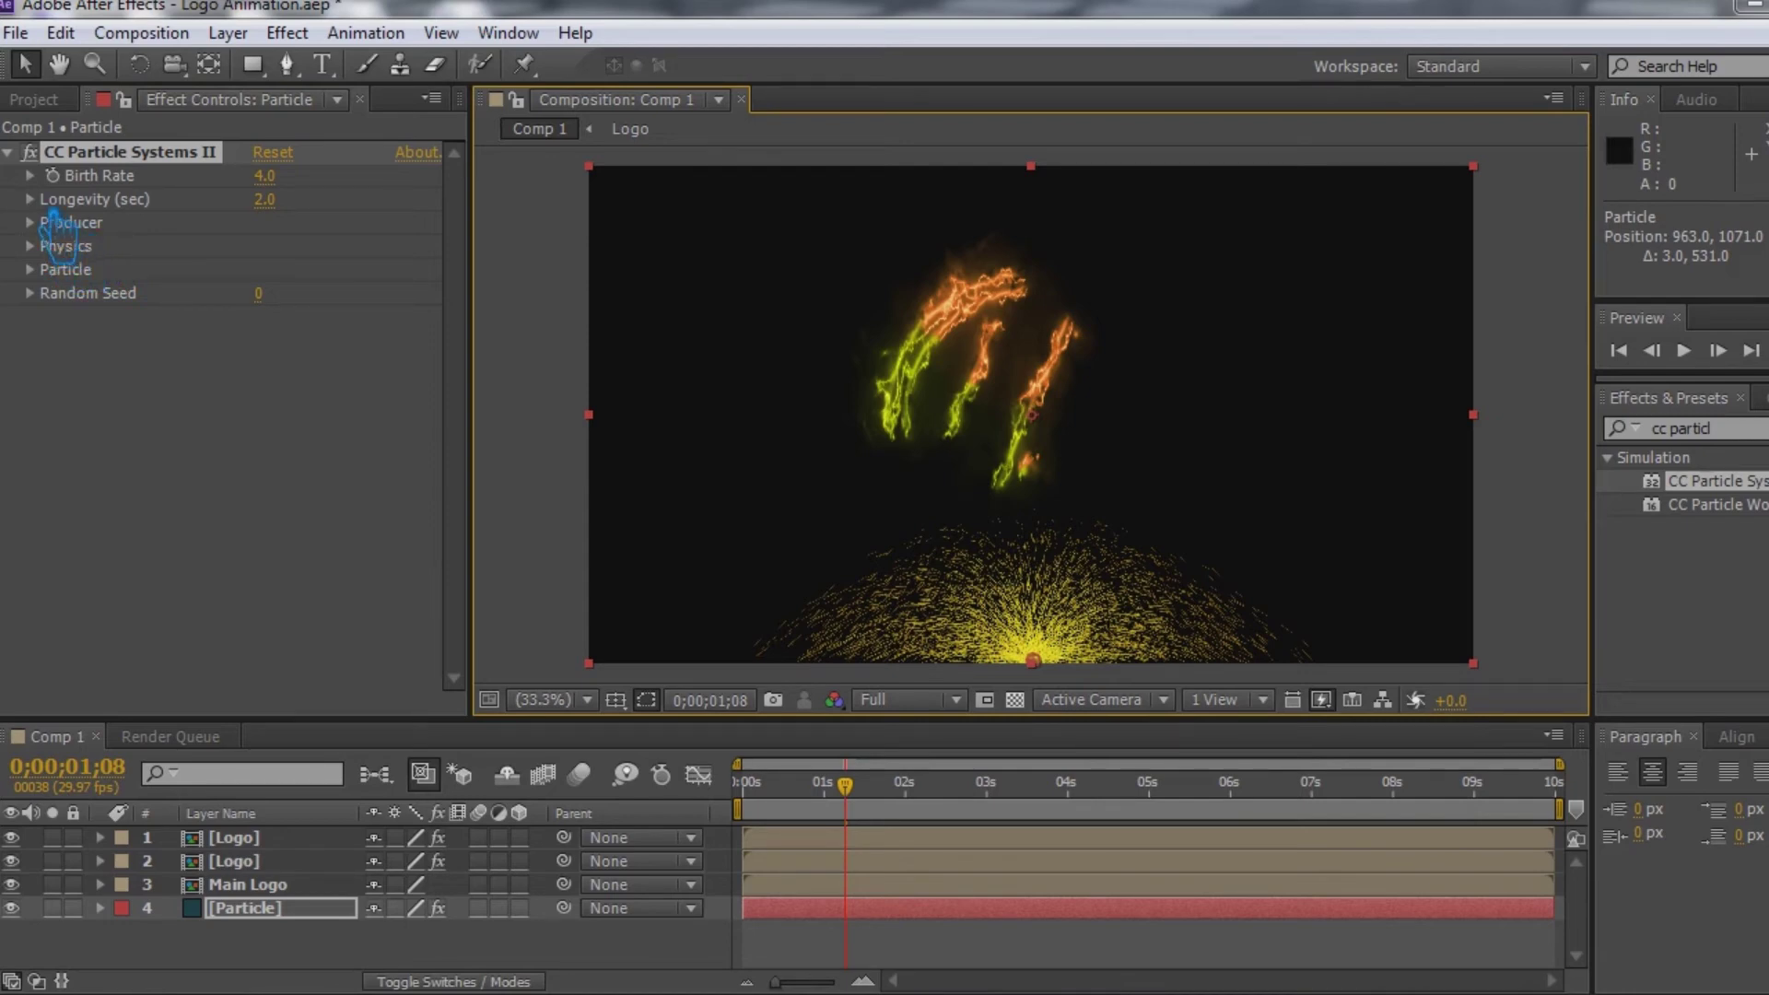
pyautogui.click(51, 224)
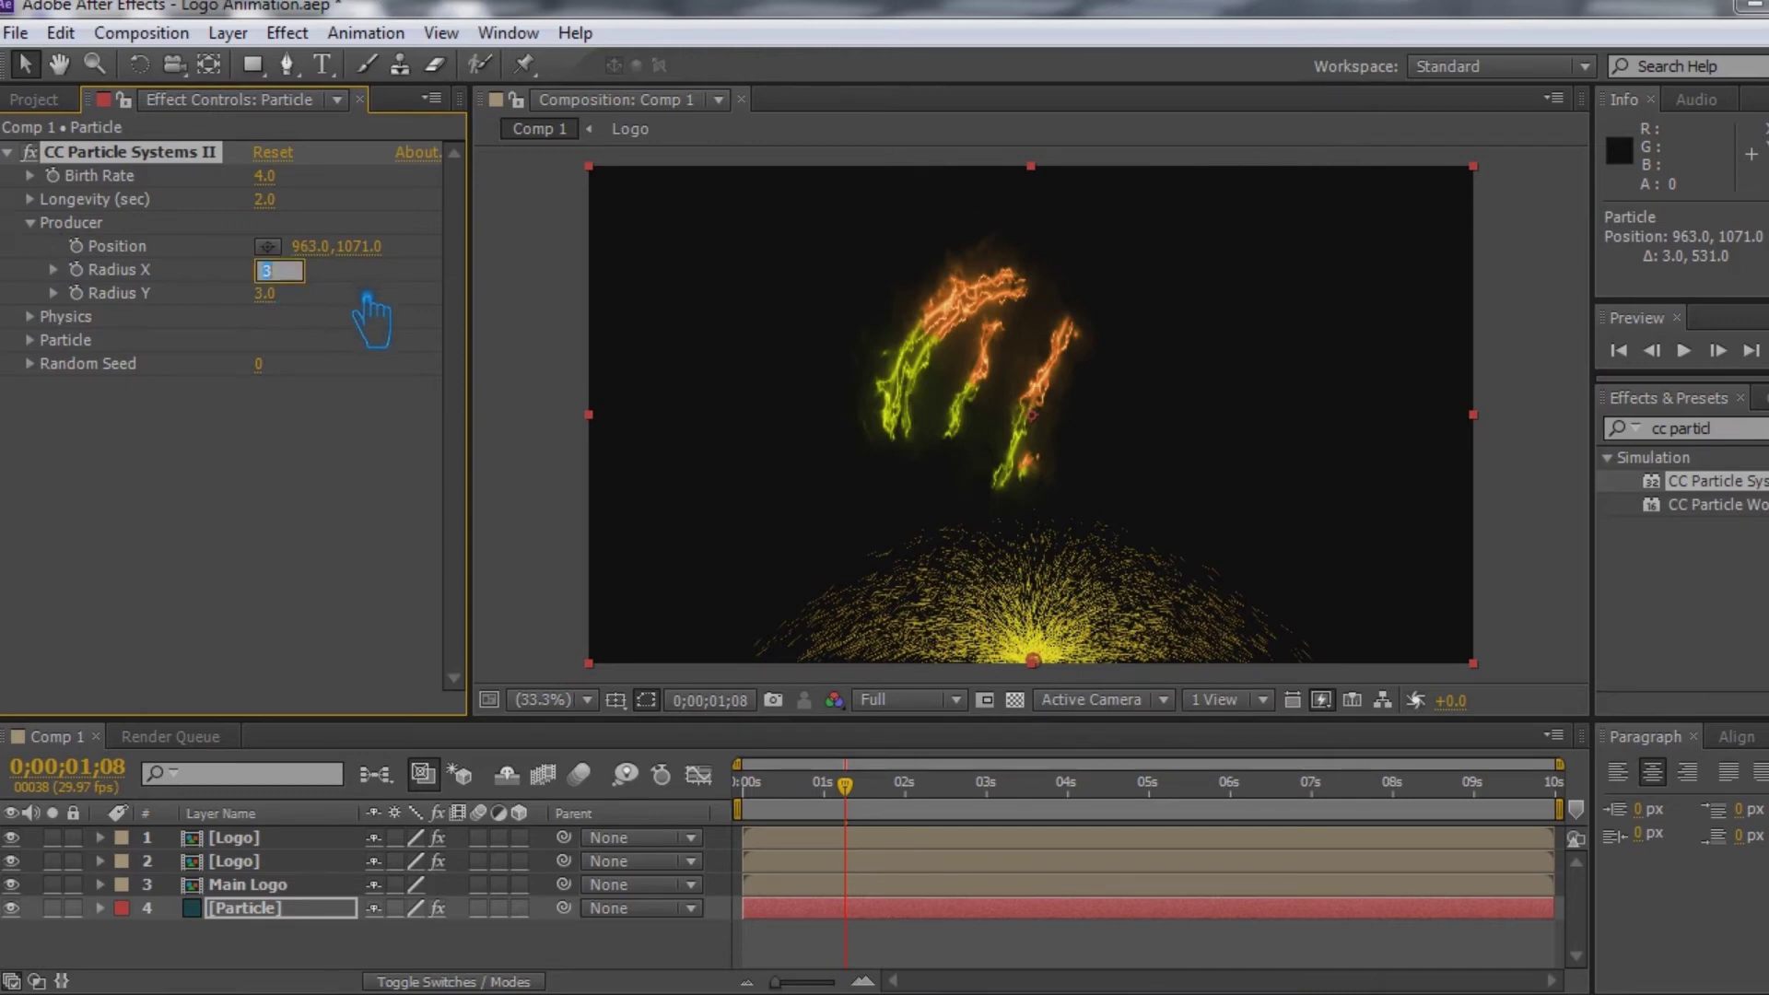
pyautogui.write('90')
pyautogui.press('Return')
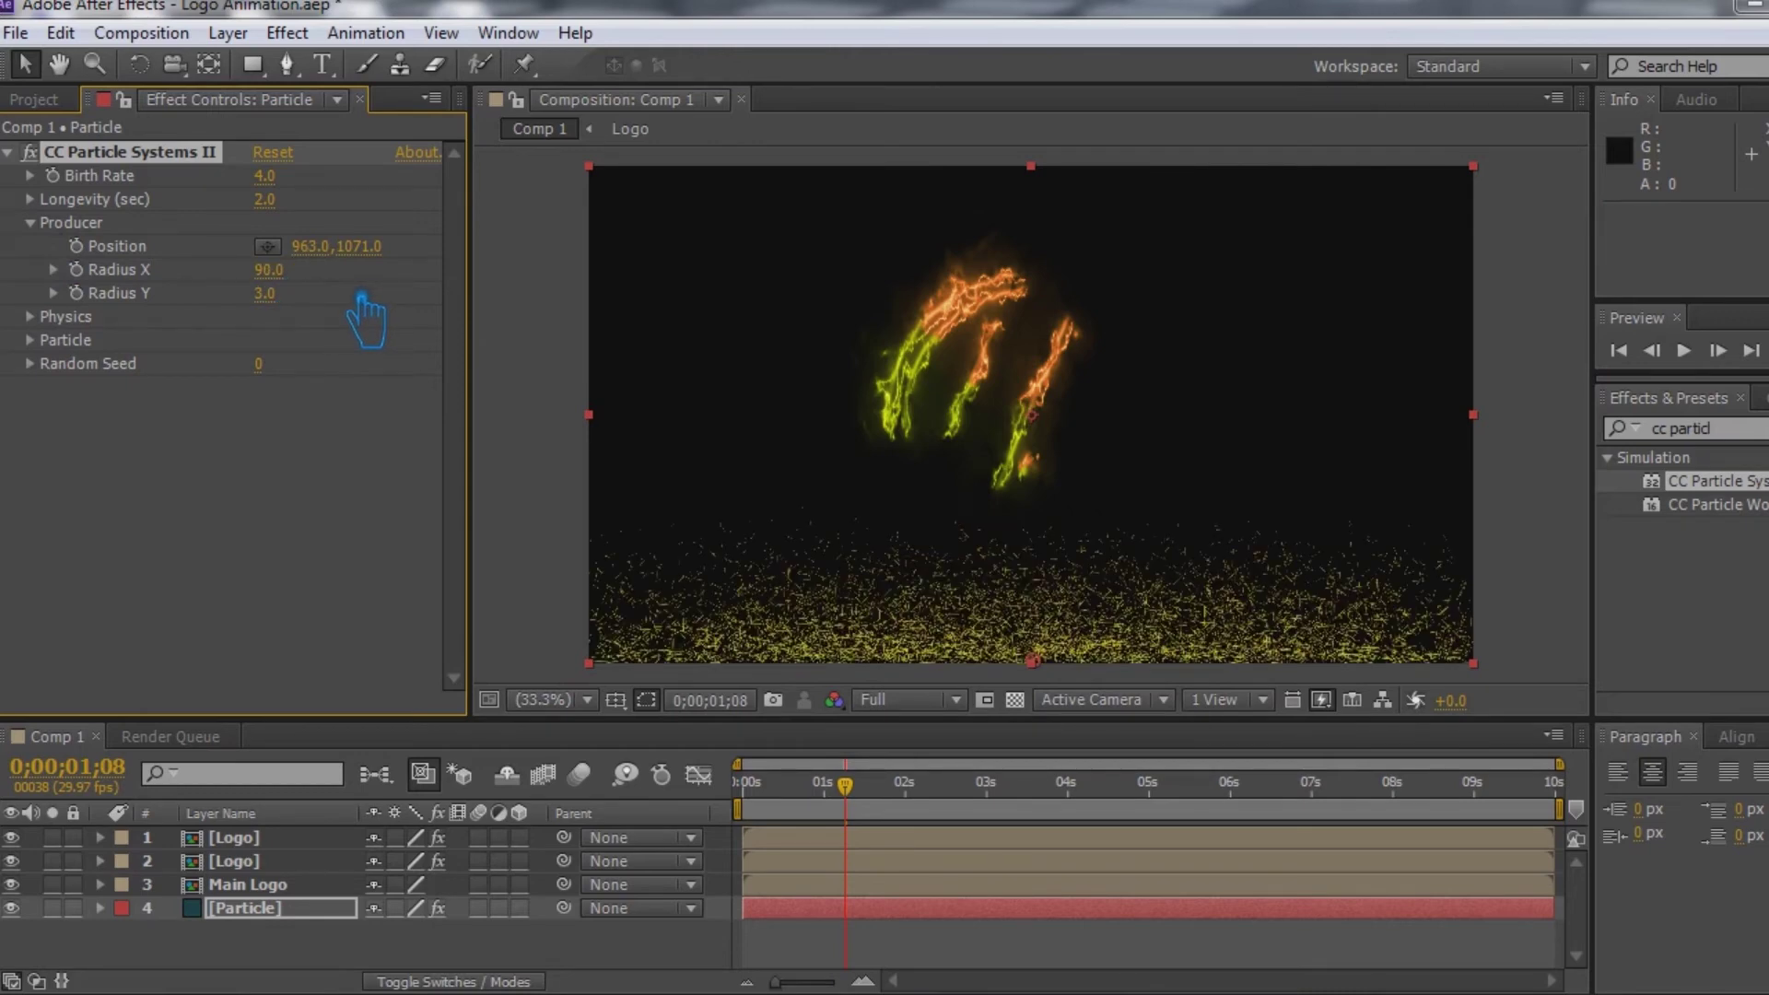
pyautogui.click(287, 295)
pyautogui.write('90')
pyautogui.press('Return')
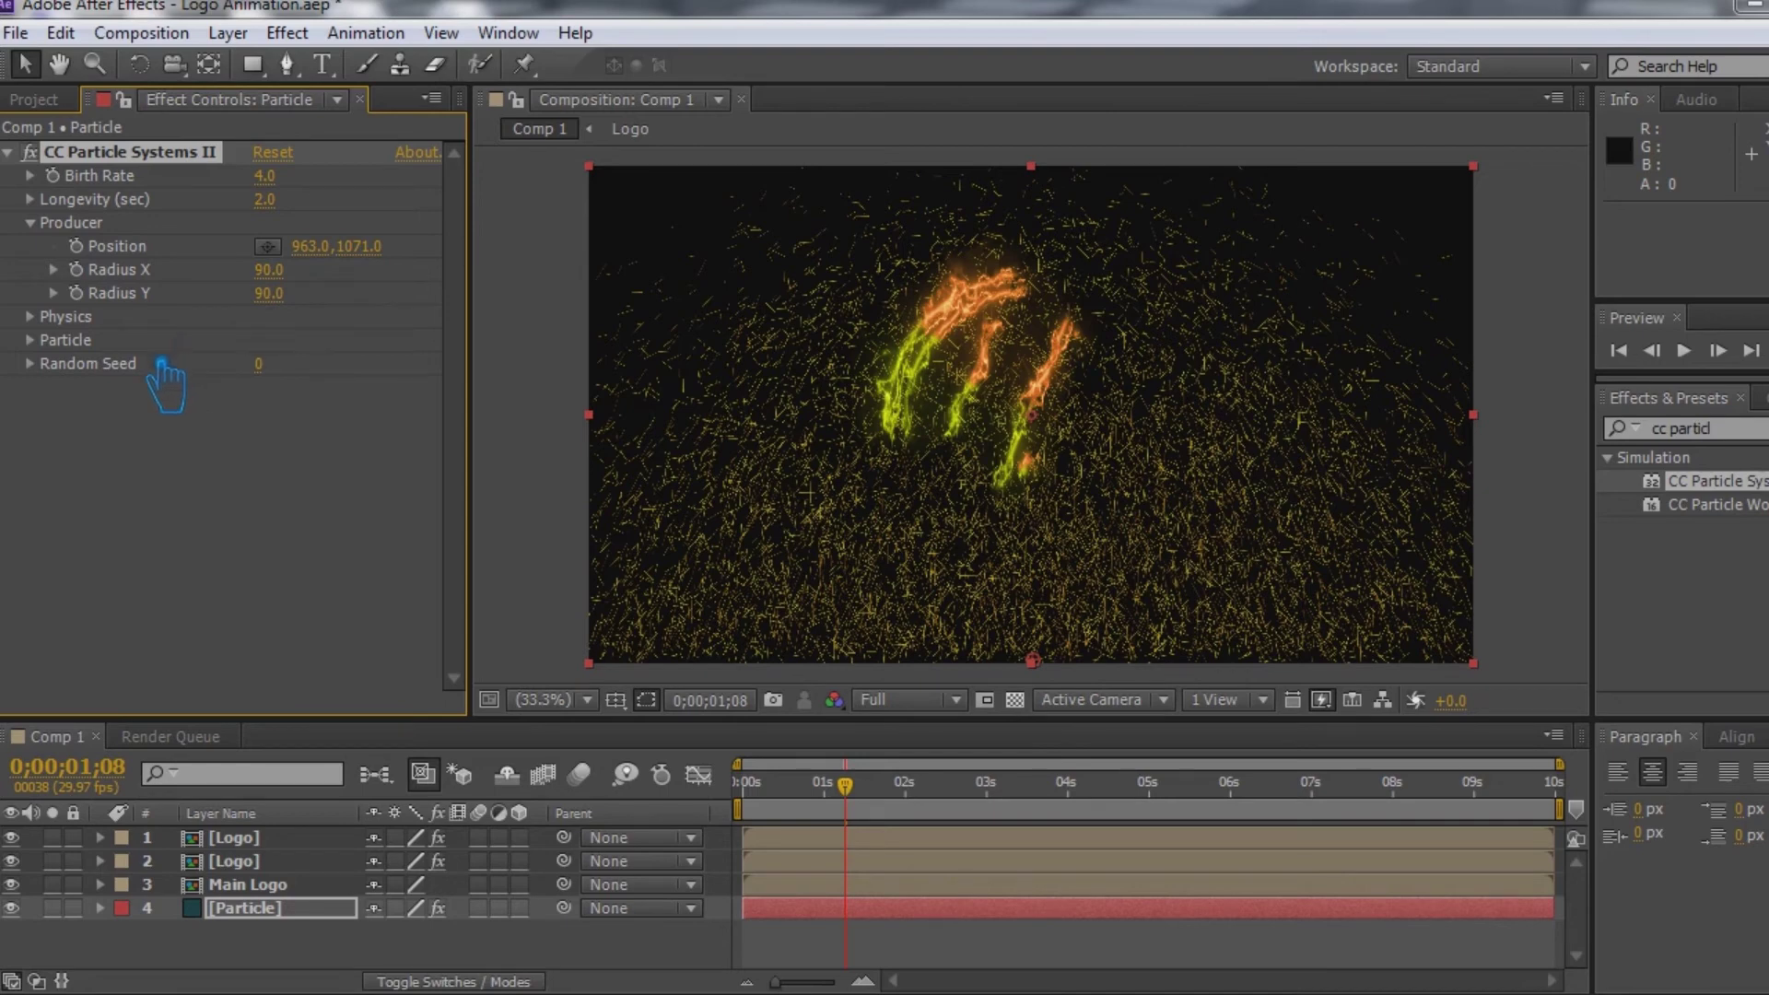
# - Set the particle system's Physics Velocity to 0.6 and Gravity to 0
pyautogui.click(48, 319)
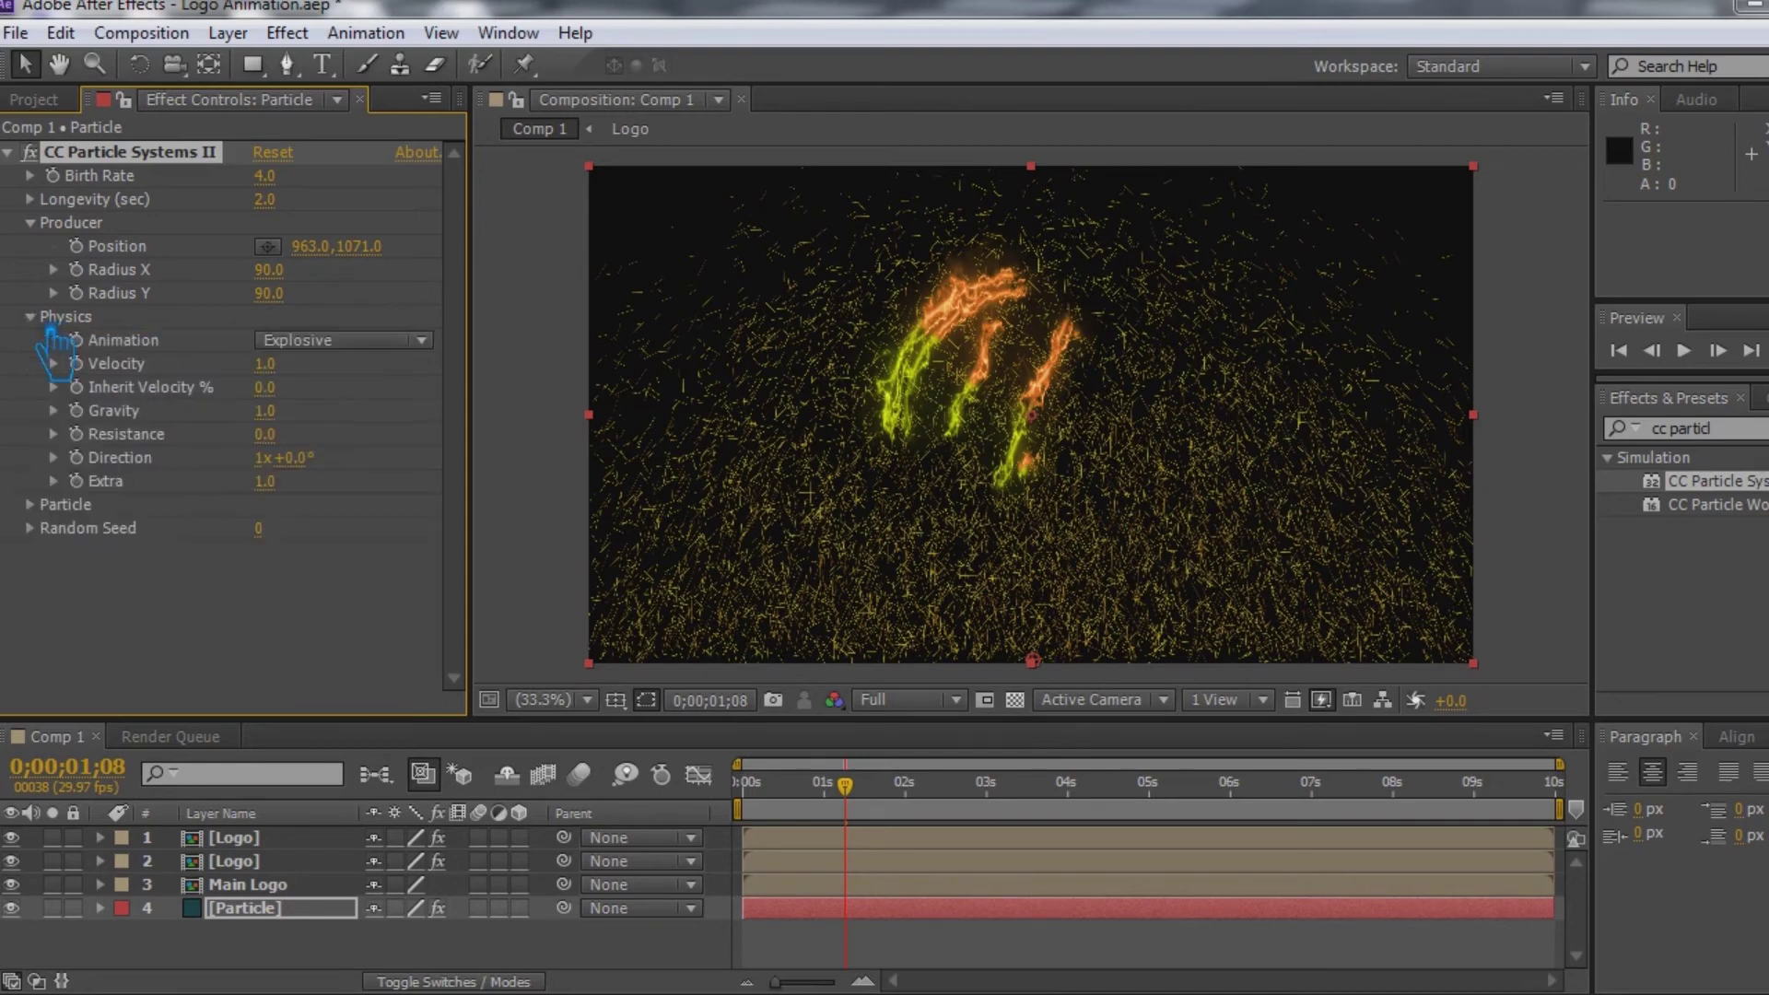
pyautogui.click(265, 365)
pyautogui.press('Return')
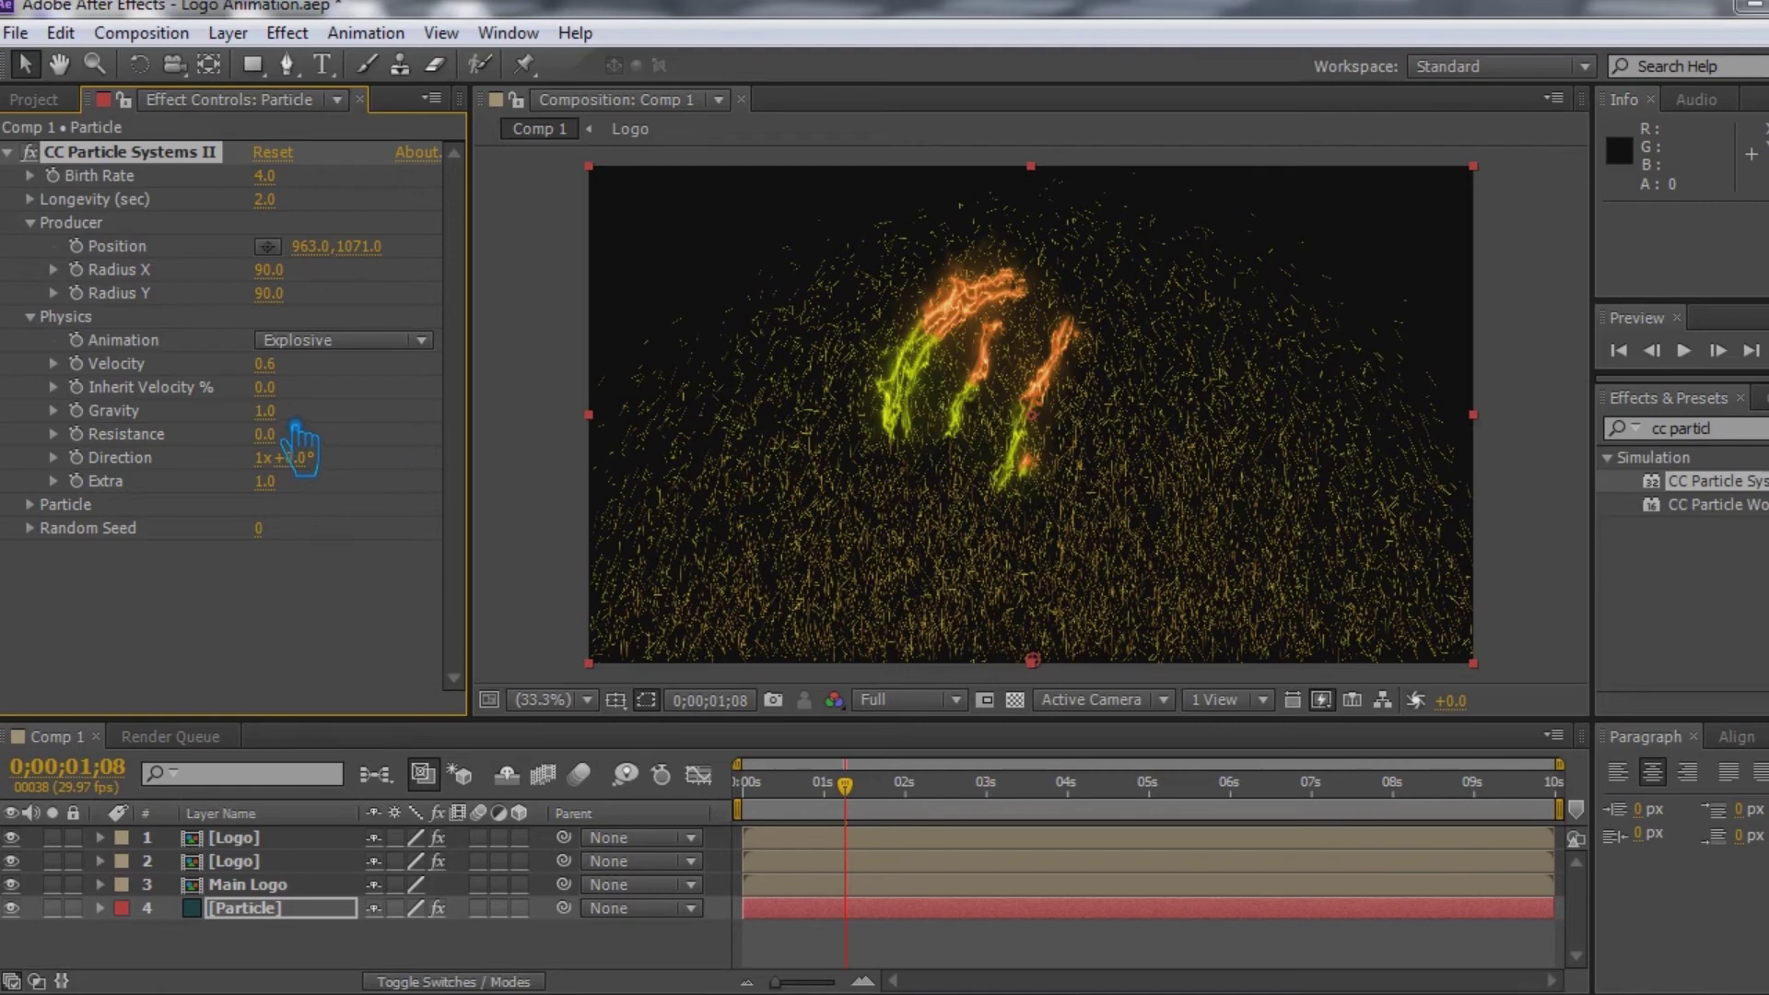
pyautogui.click(264, 411)
pyautogui.write('0')
pyautogui.press('Return')
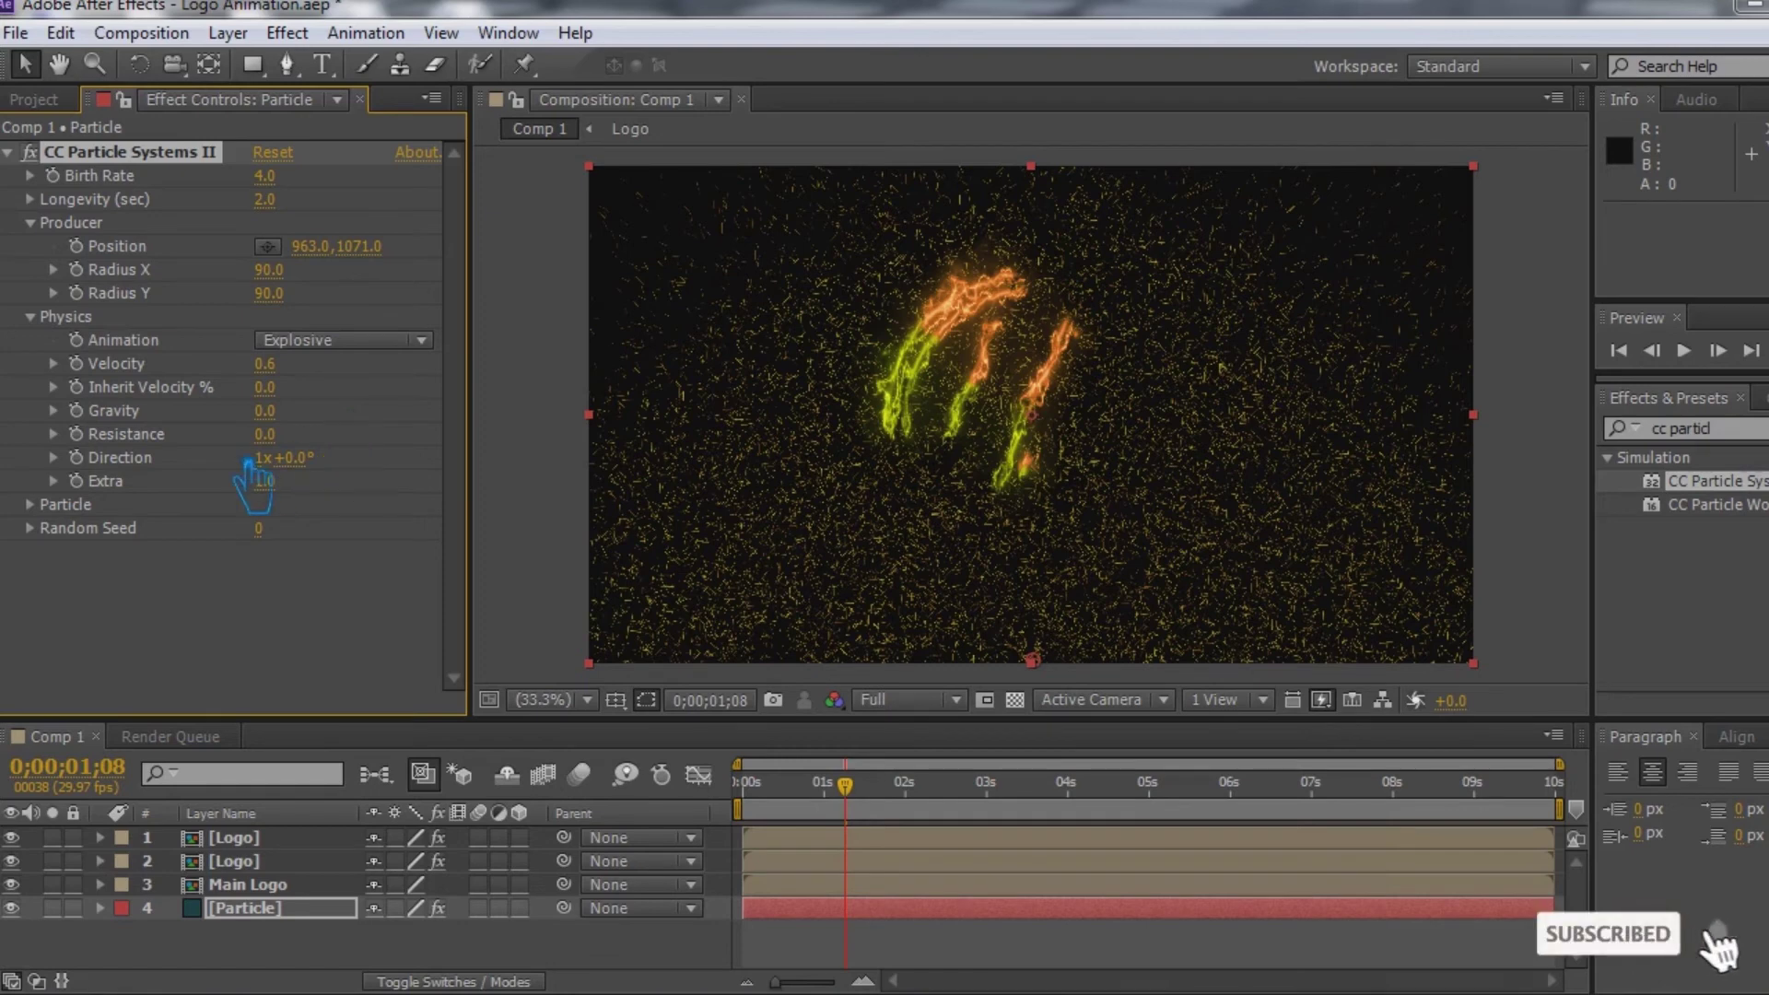
# - Change the Particle Type of the particle system to Shaded Sphere
pyautogui.click(31, 504)
pyautogui.scroll(-2, 161, 539)
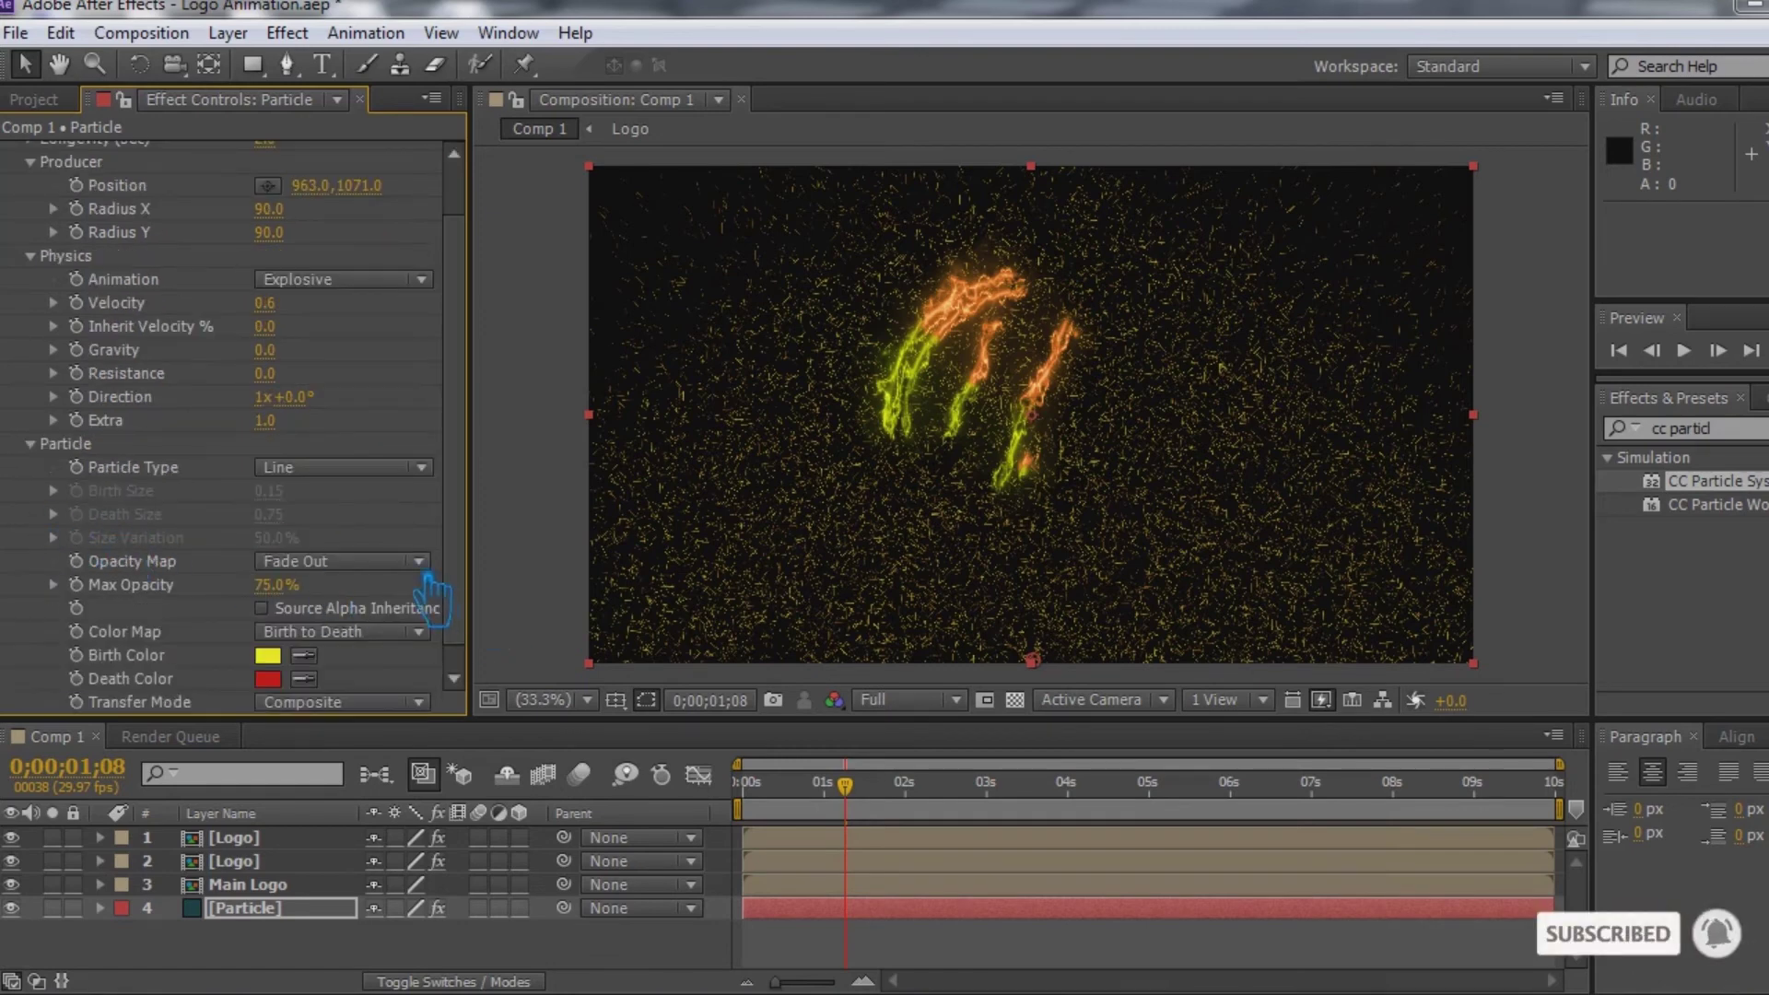
pyautogui.scroll(-1, 401, 529)
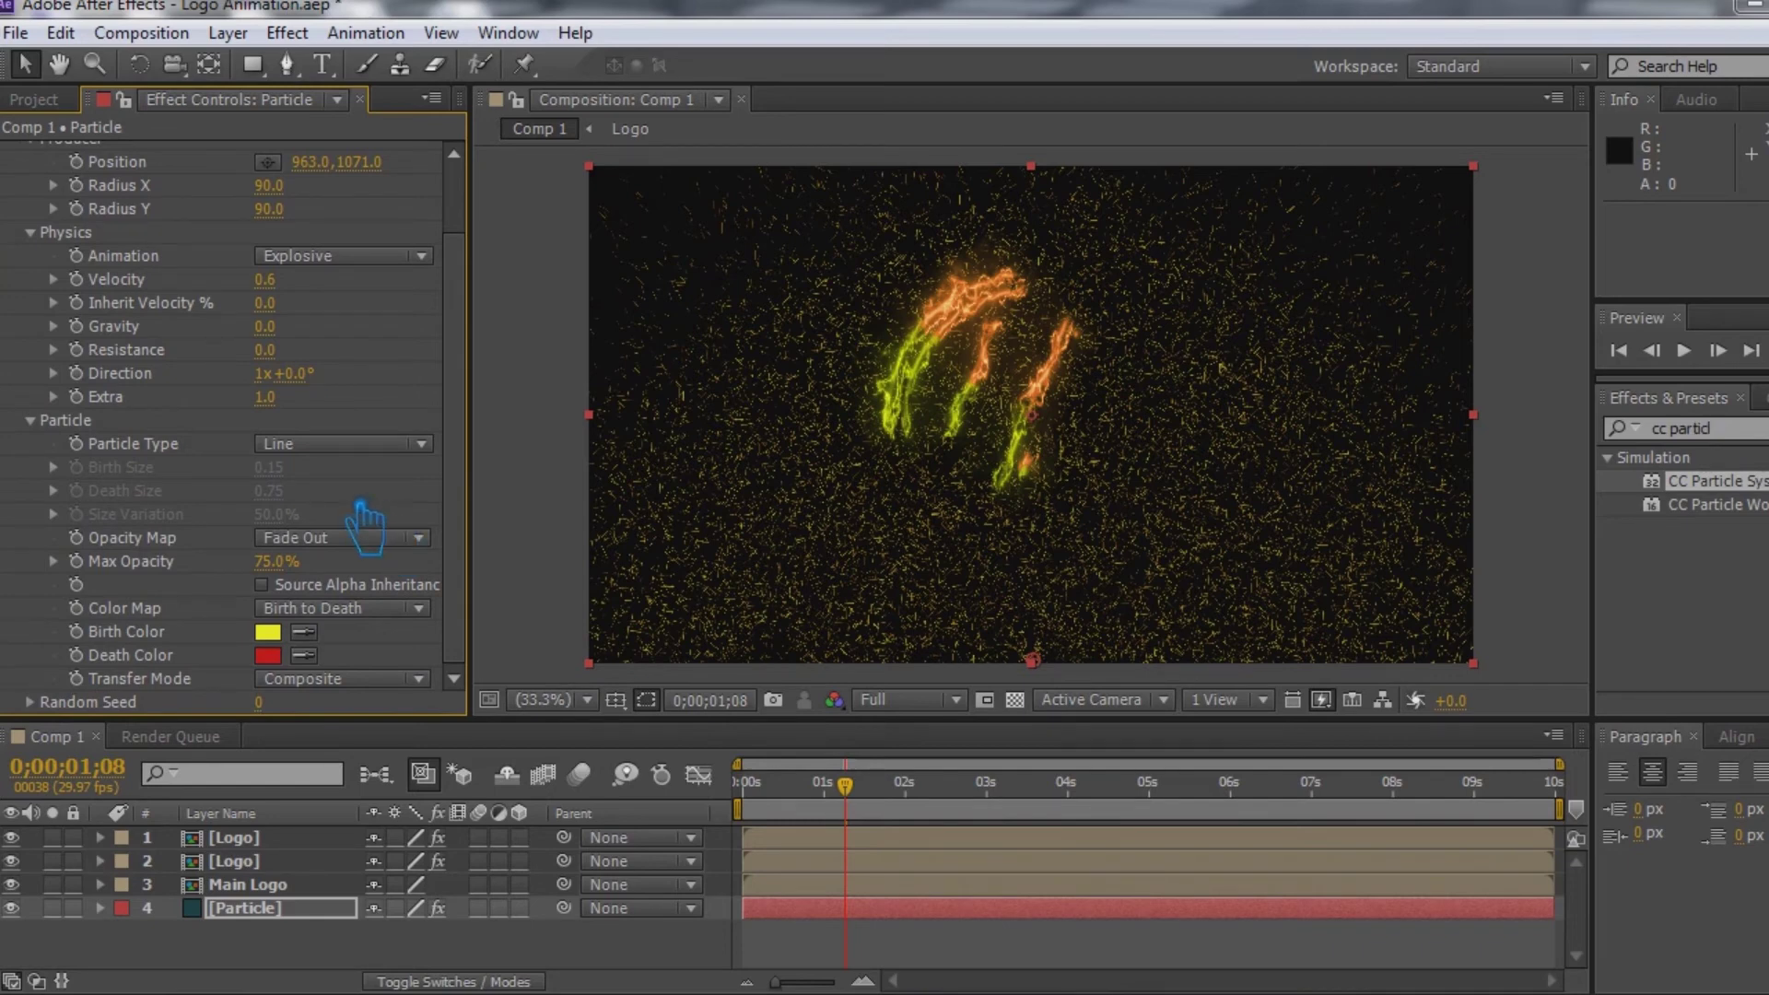
pyautogui.click(339, 446)
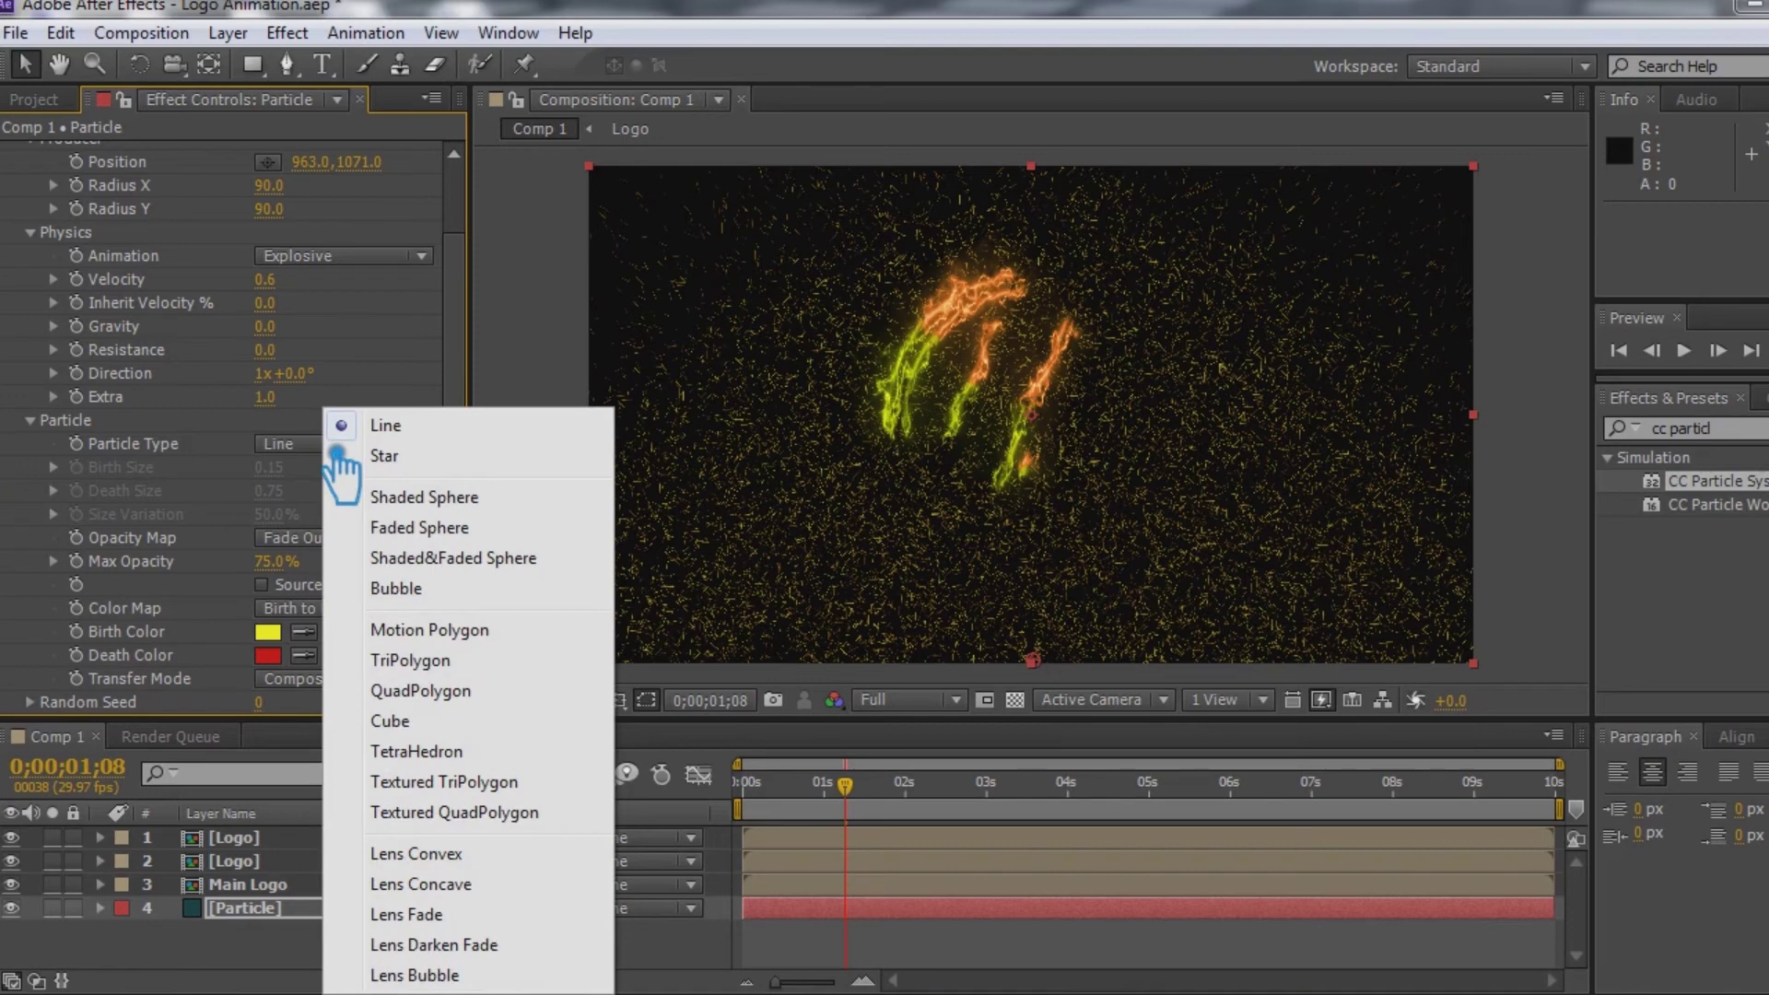
pyautogui.click(489, 509)
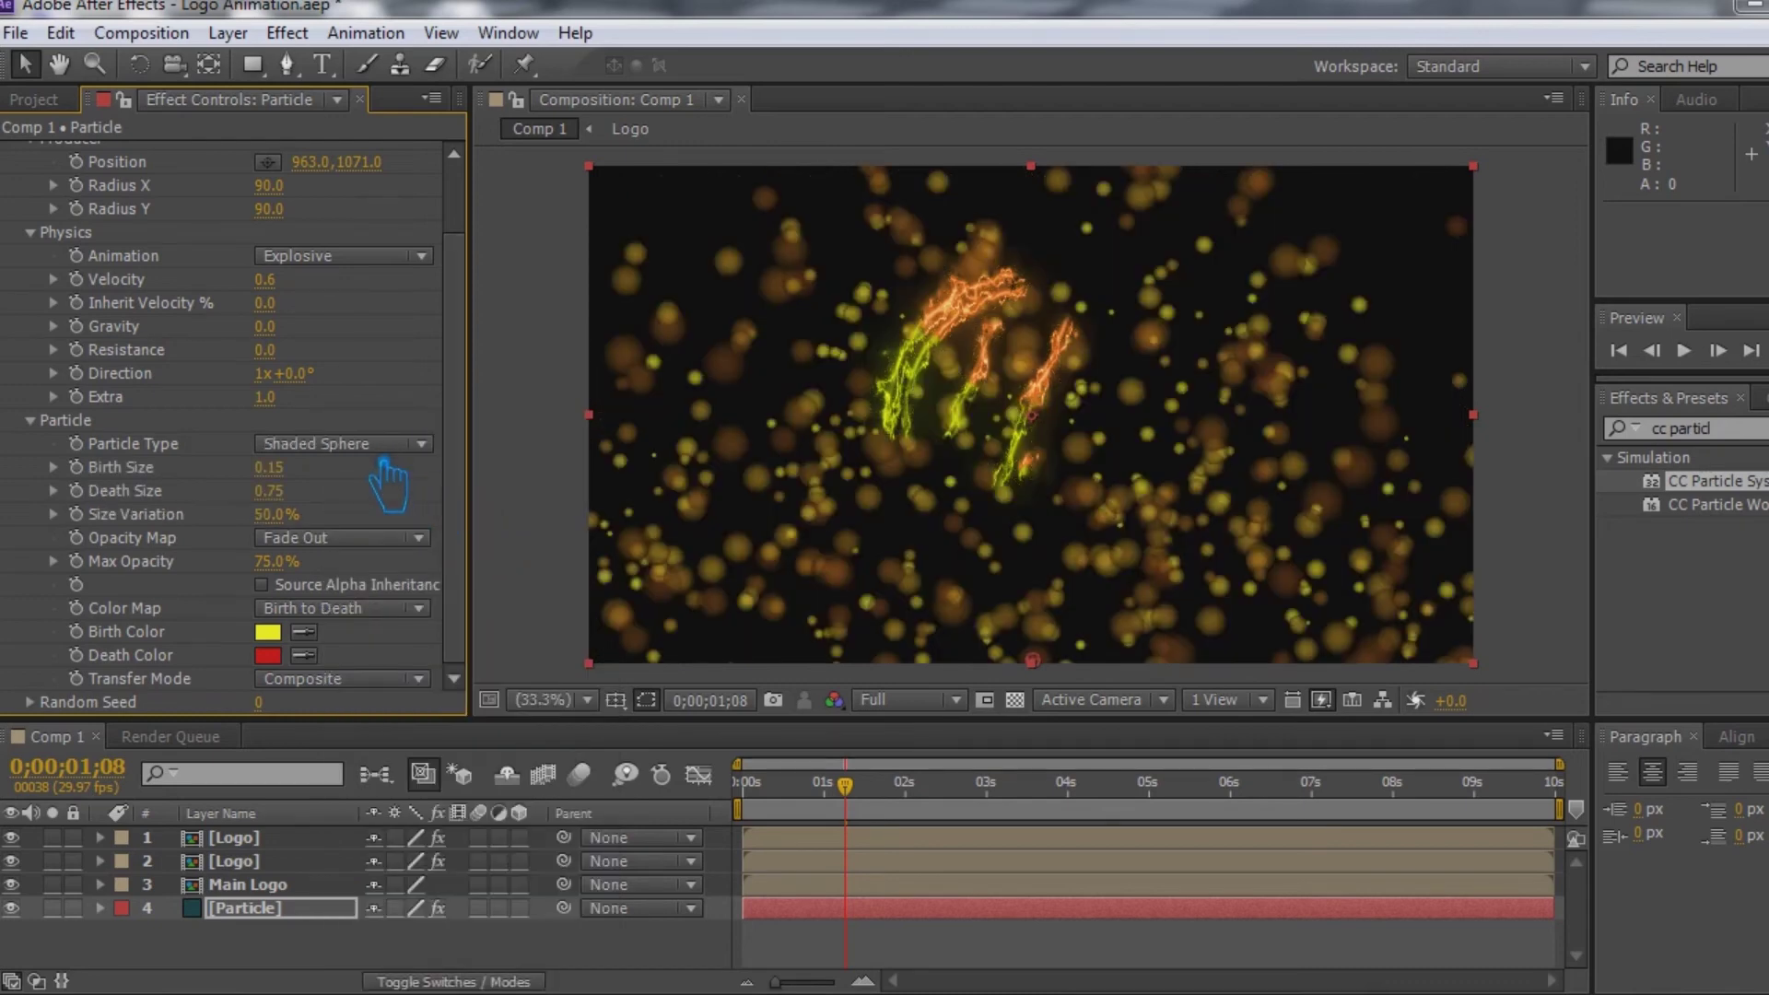
# - Set the Death Size of the sphere particles to 0.15
pyautogui.click(272, 467)
pyautogui.press('Tab')
pyautogui.moveTo(278, 494); pyautogui.dragTo(350, 502)
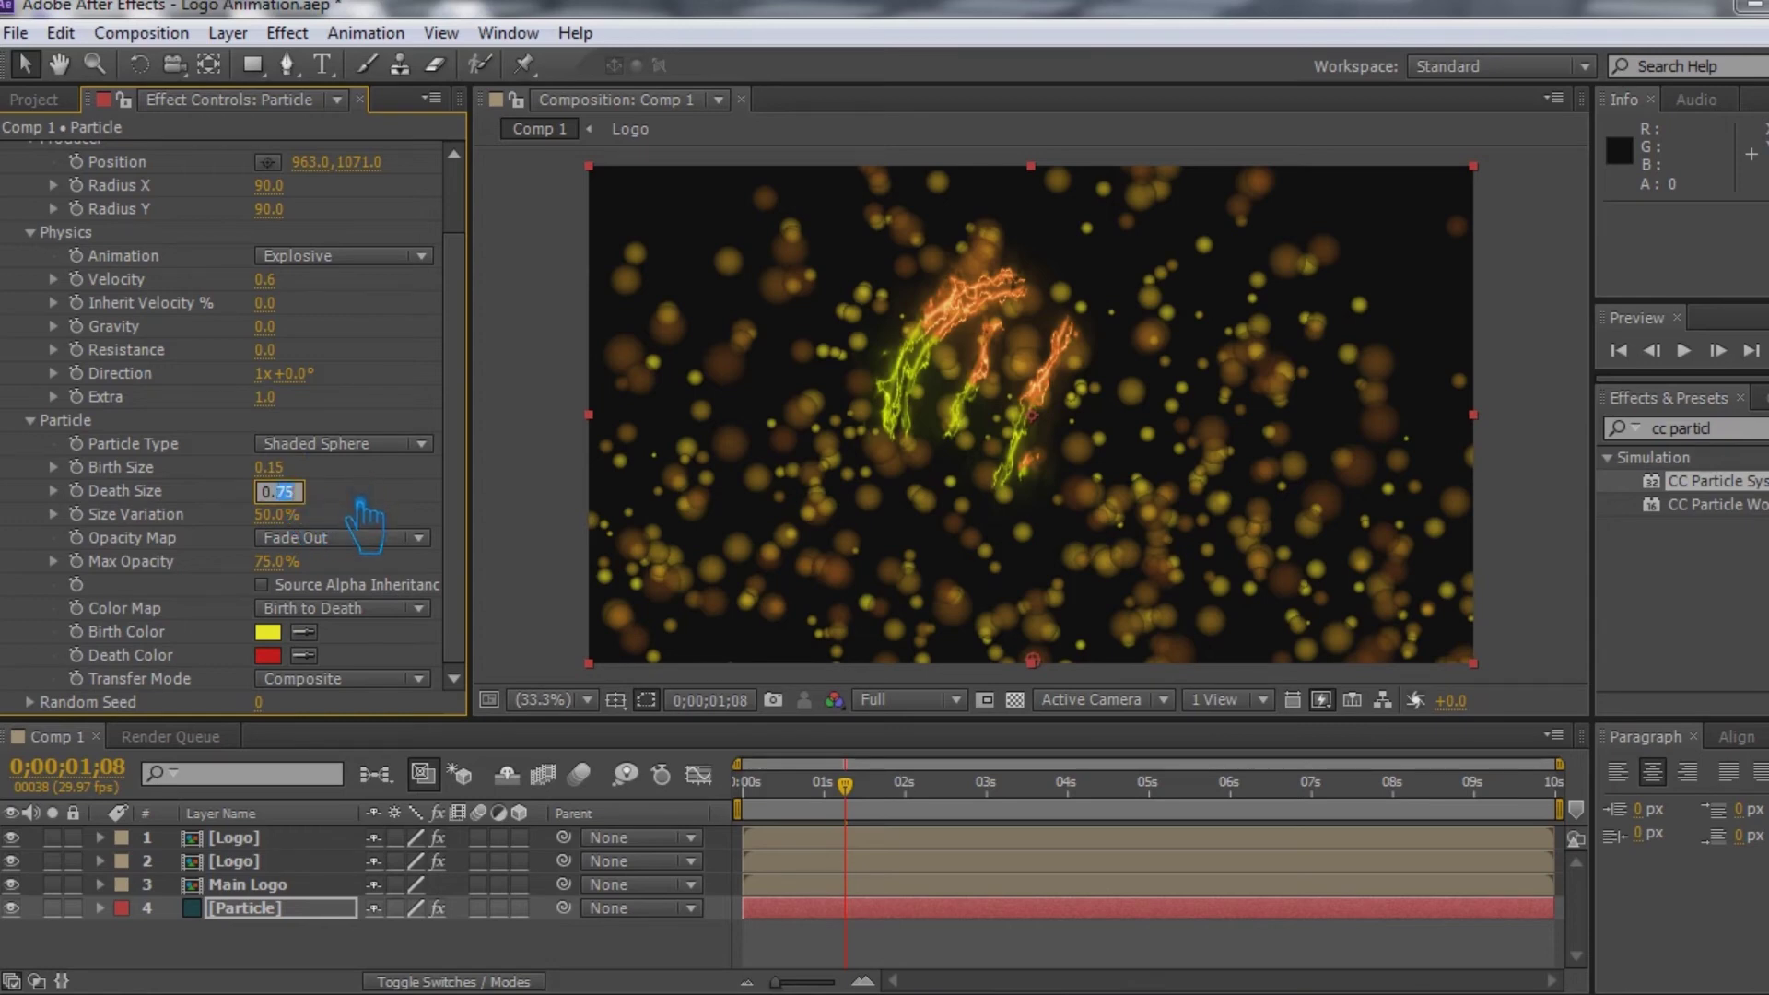
pyautogui.write('15')
pyautogui.press('Return')
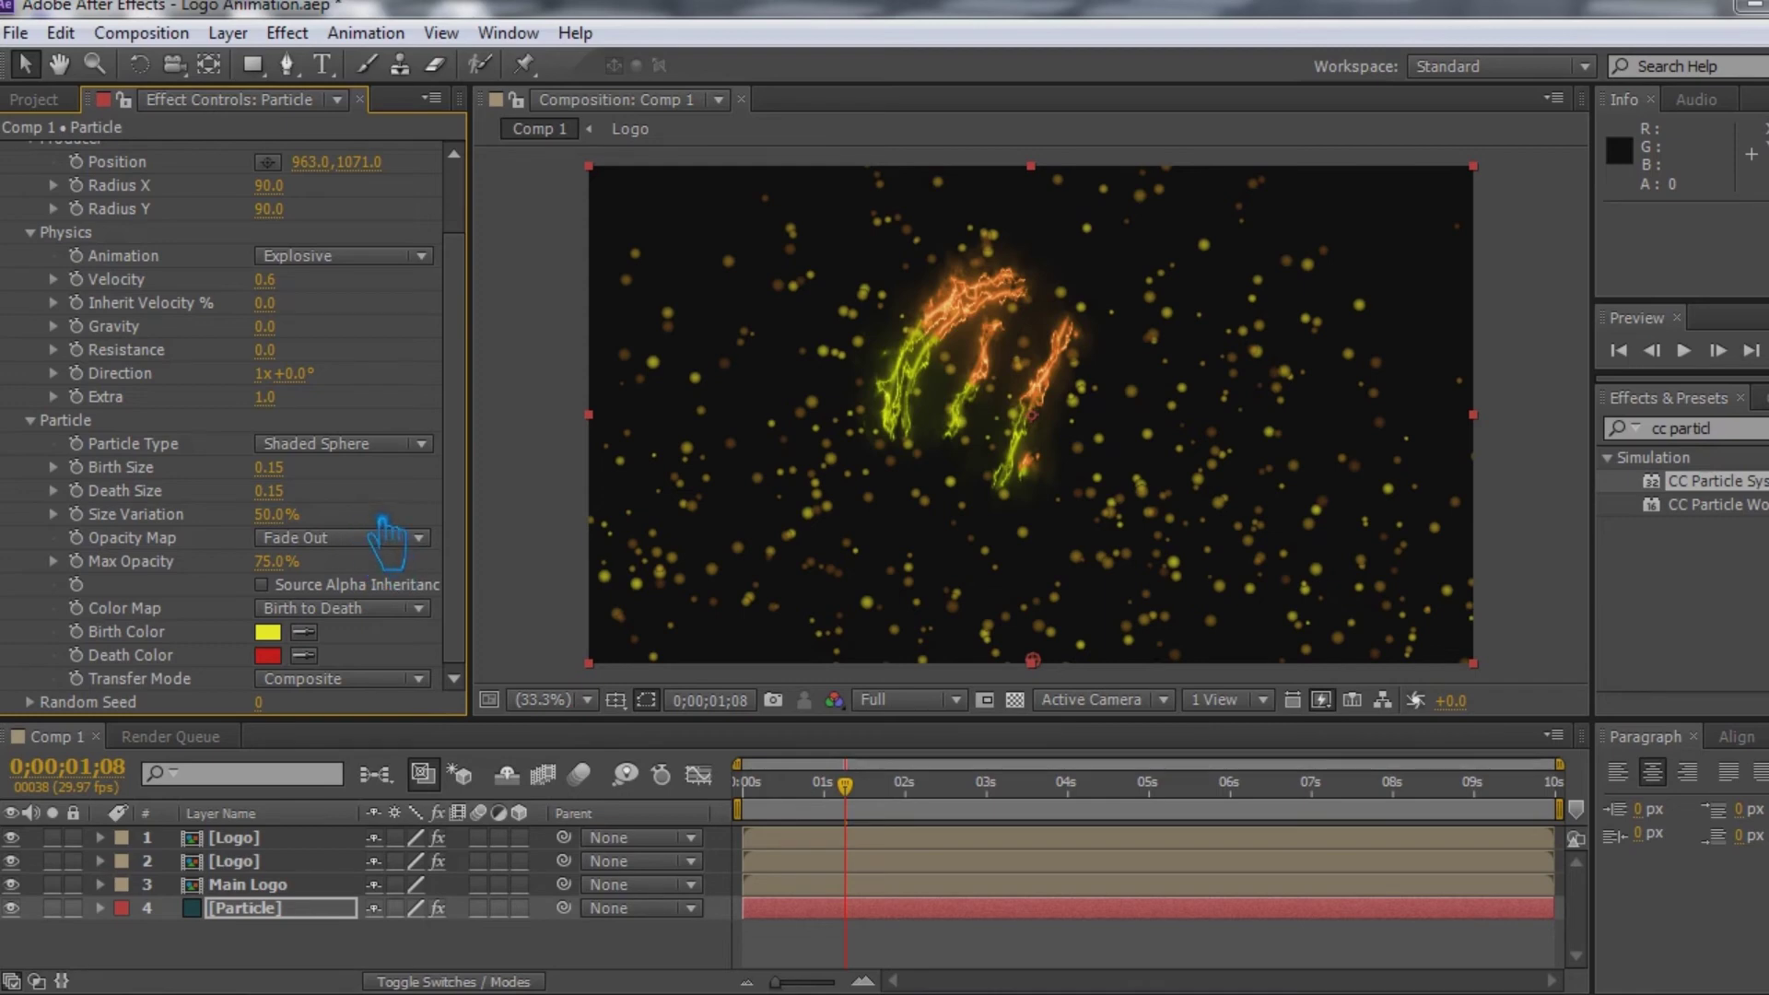
pyautogui.click(355, 540)
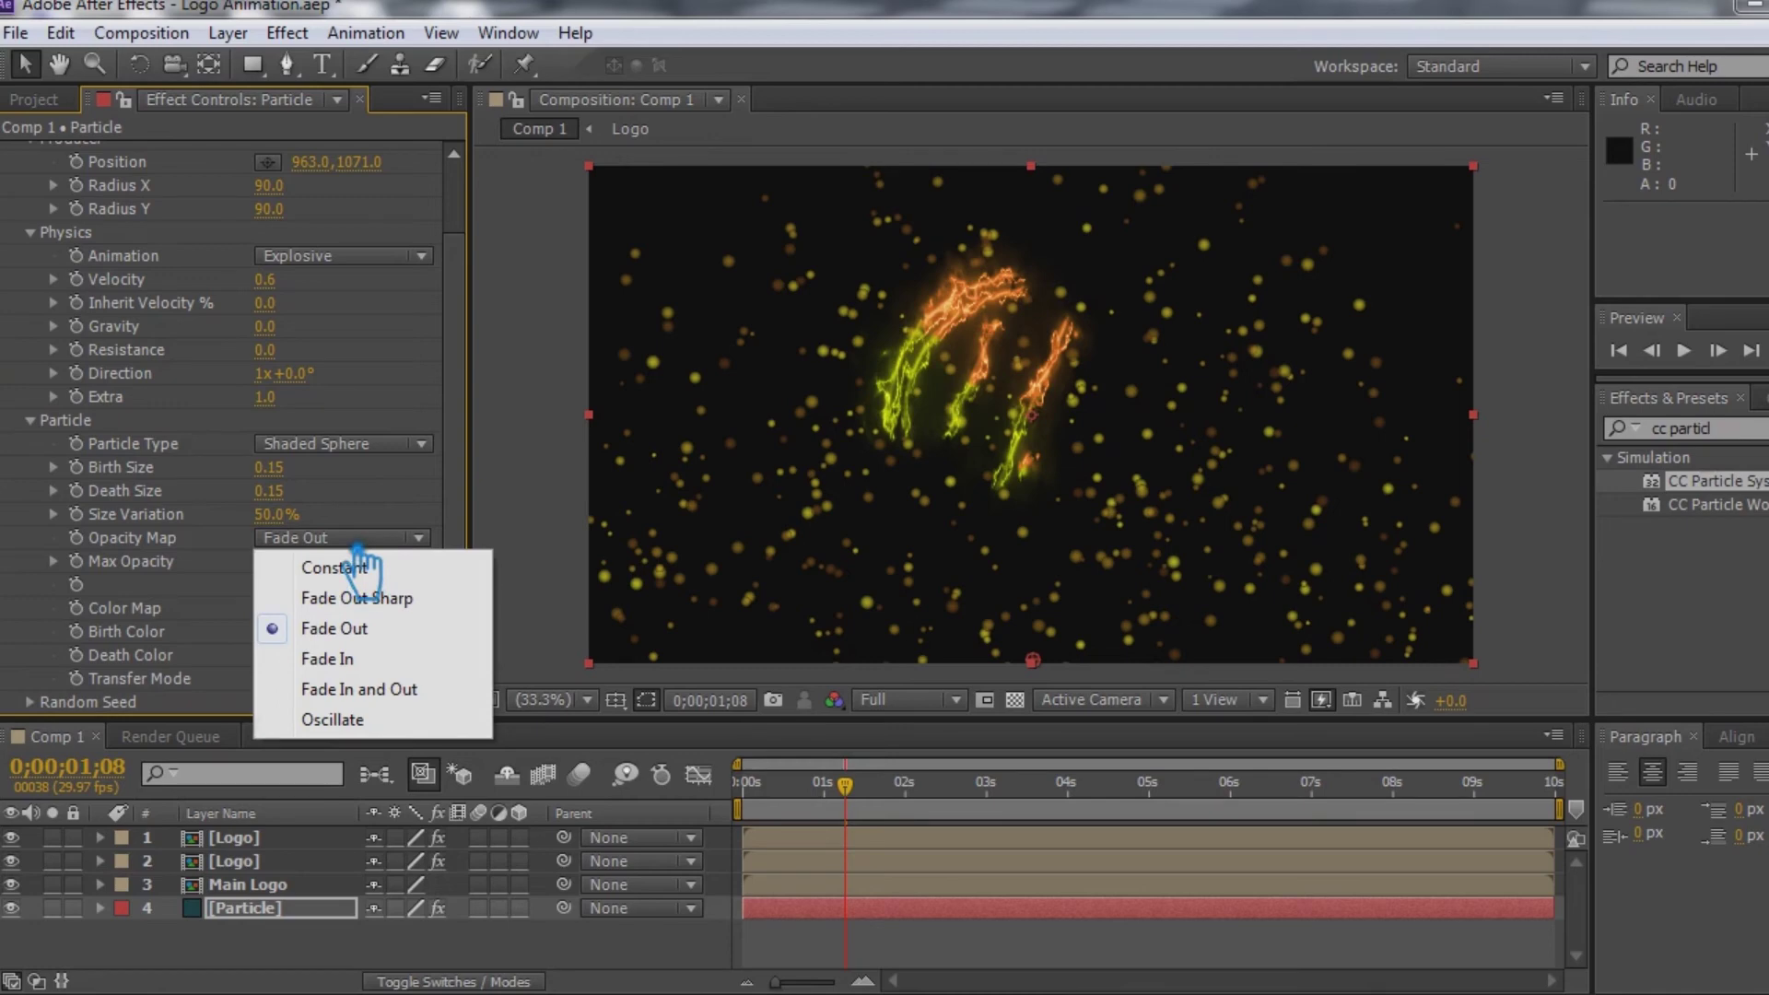
pyautogui.click(482, 313)
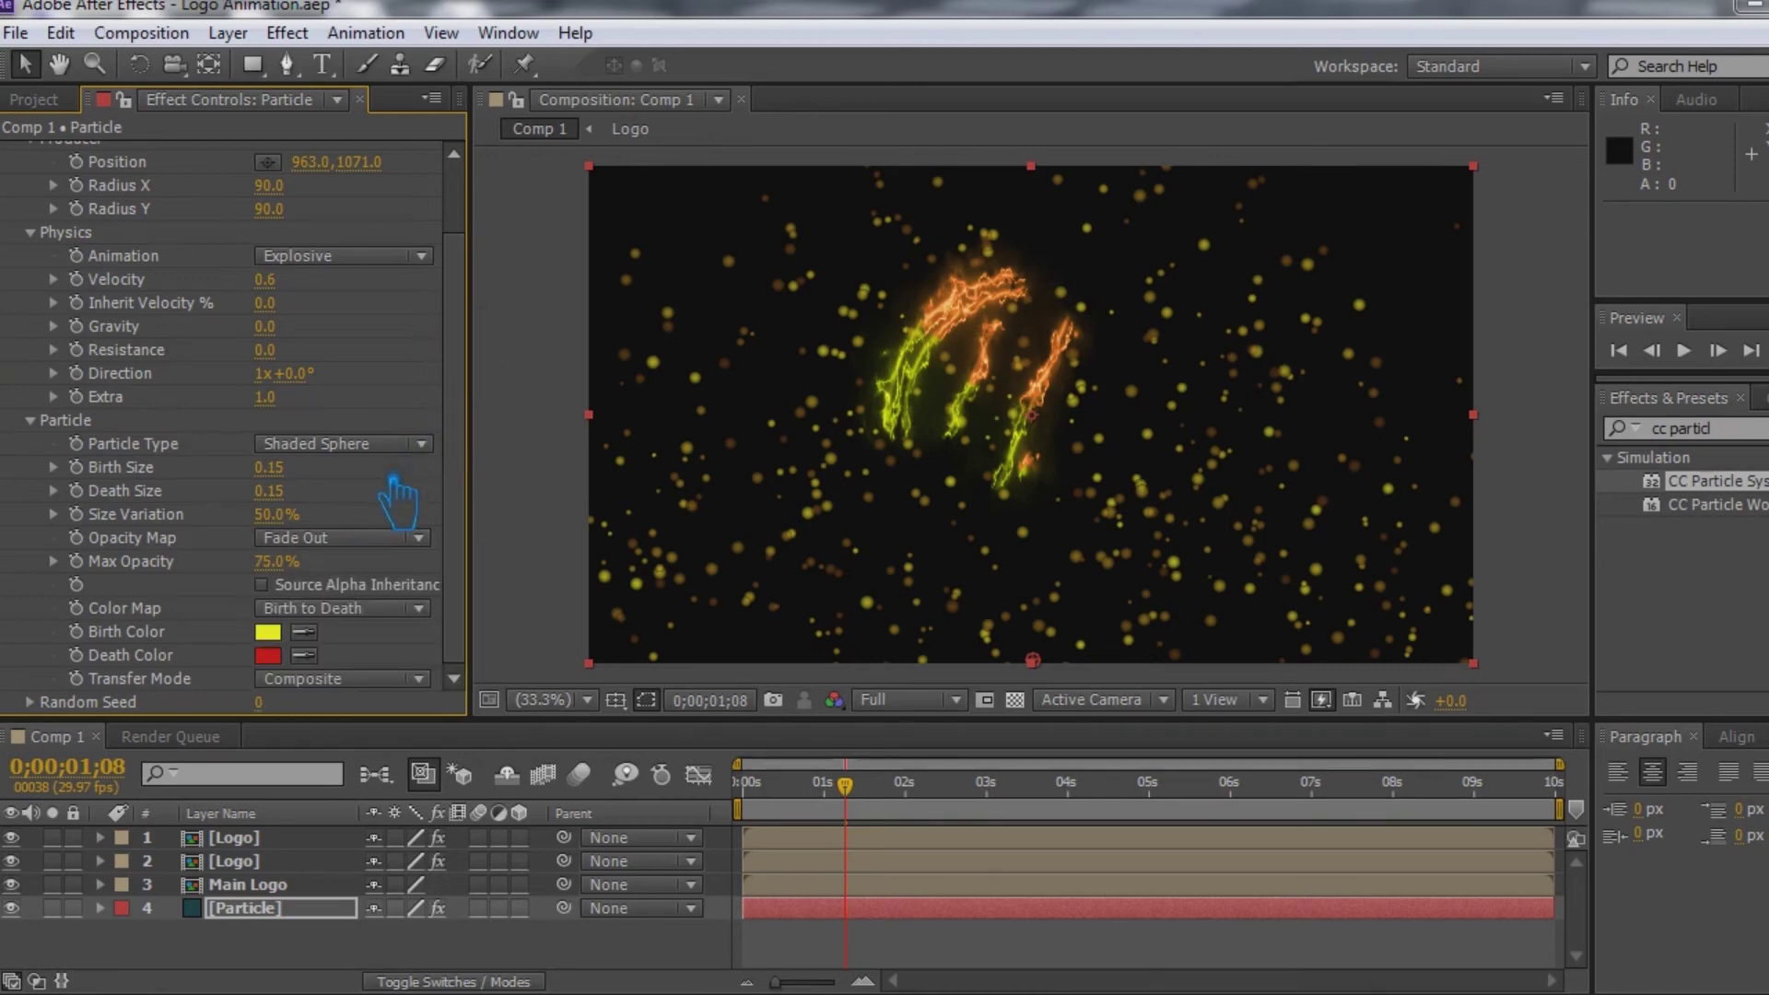
# - Change the particle system's Physics Animation from Explosive to Direction
pyautogui.moveTo(461, 398); pyautogui.dragTo(496, 236)
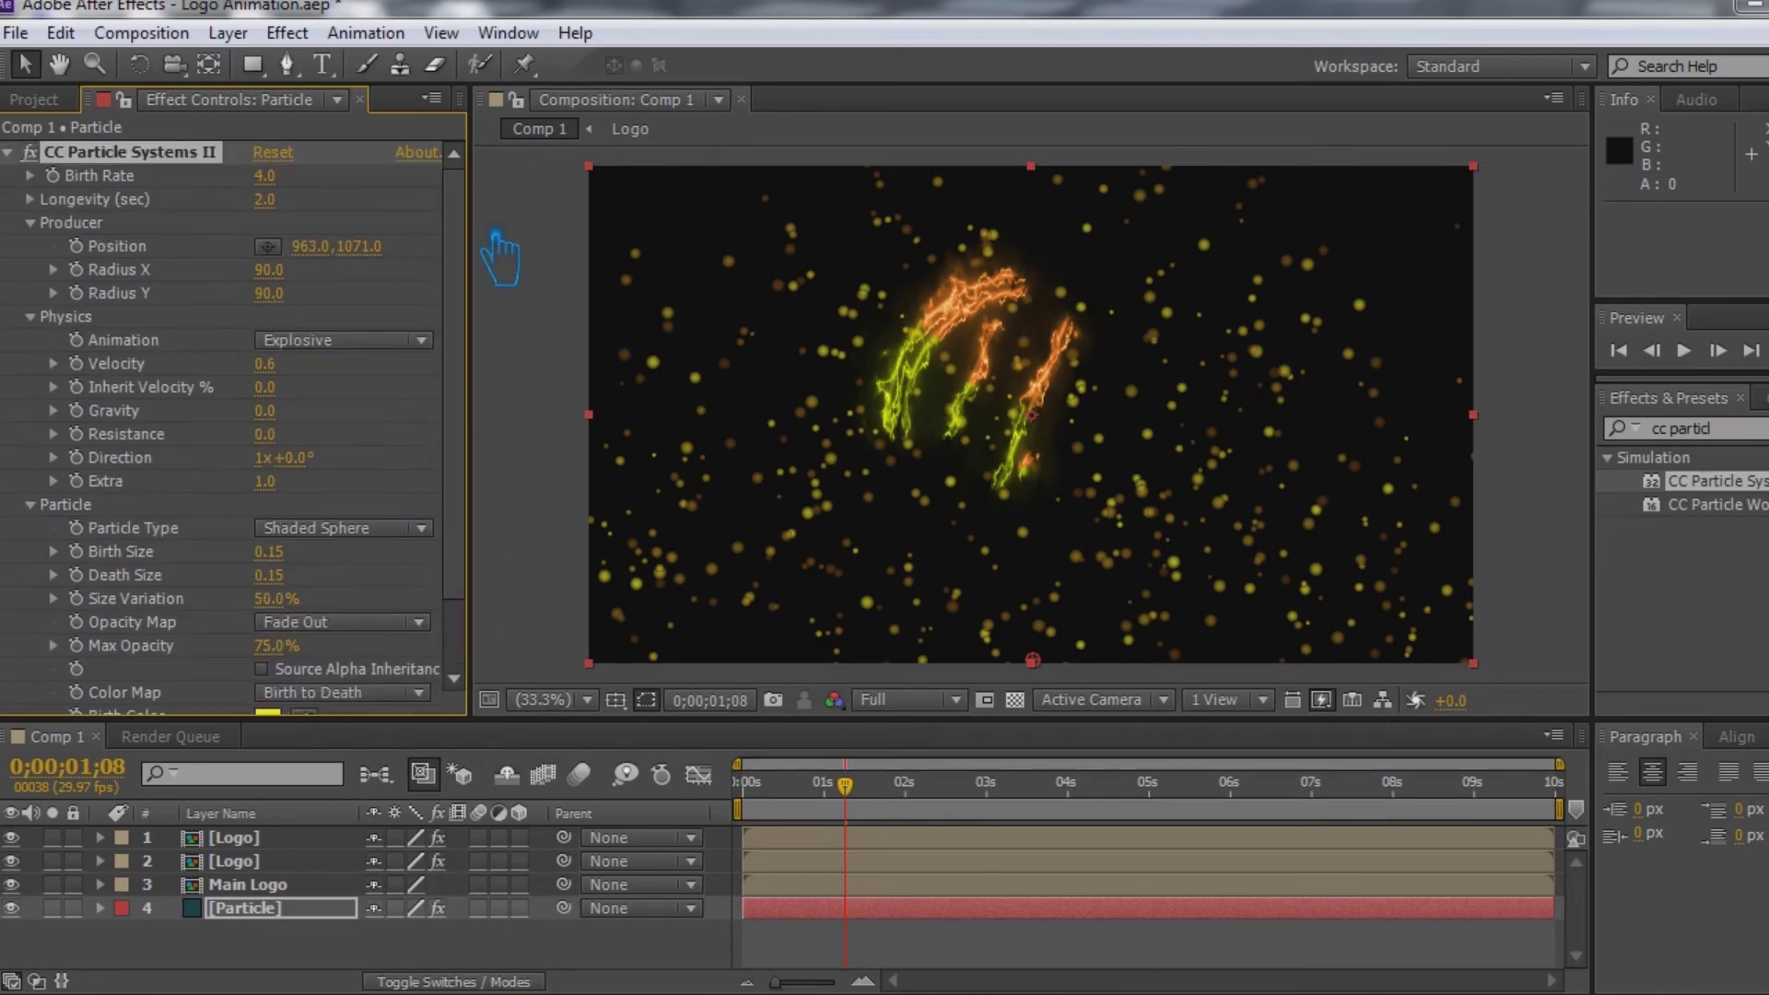
pyautogui.click(355, 341)
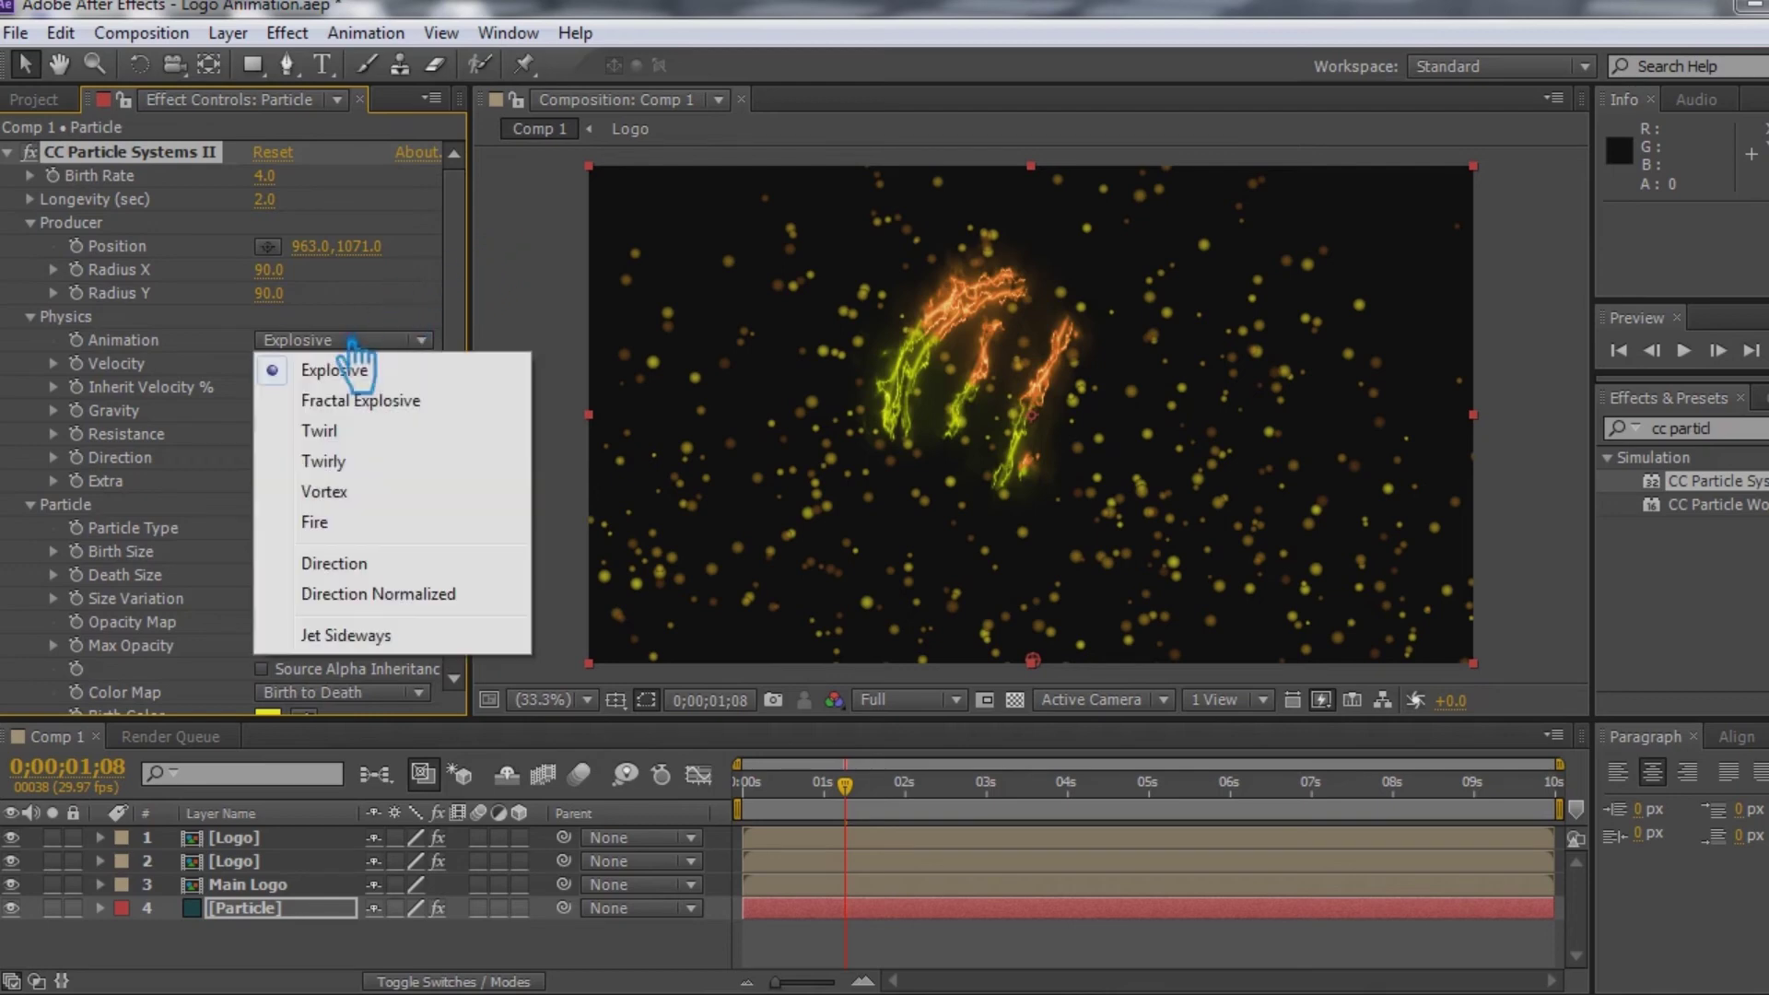
pyautogui.click(387, 568)
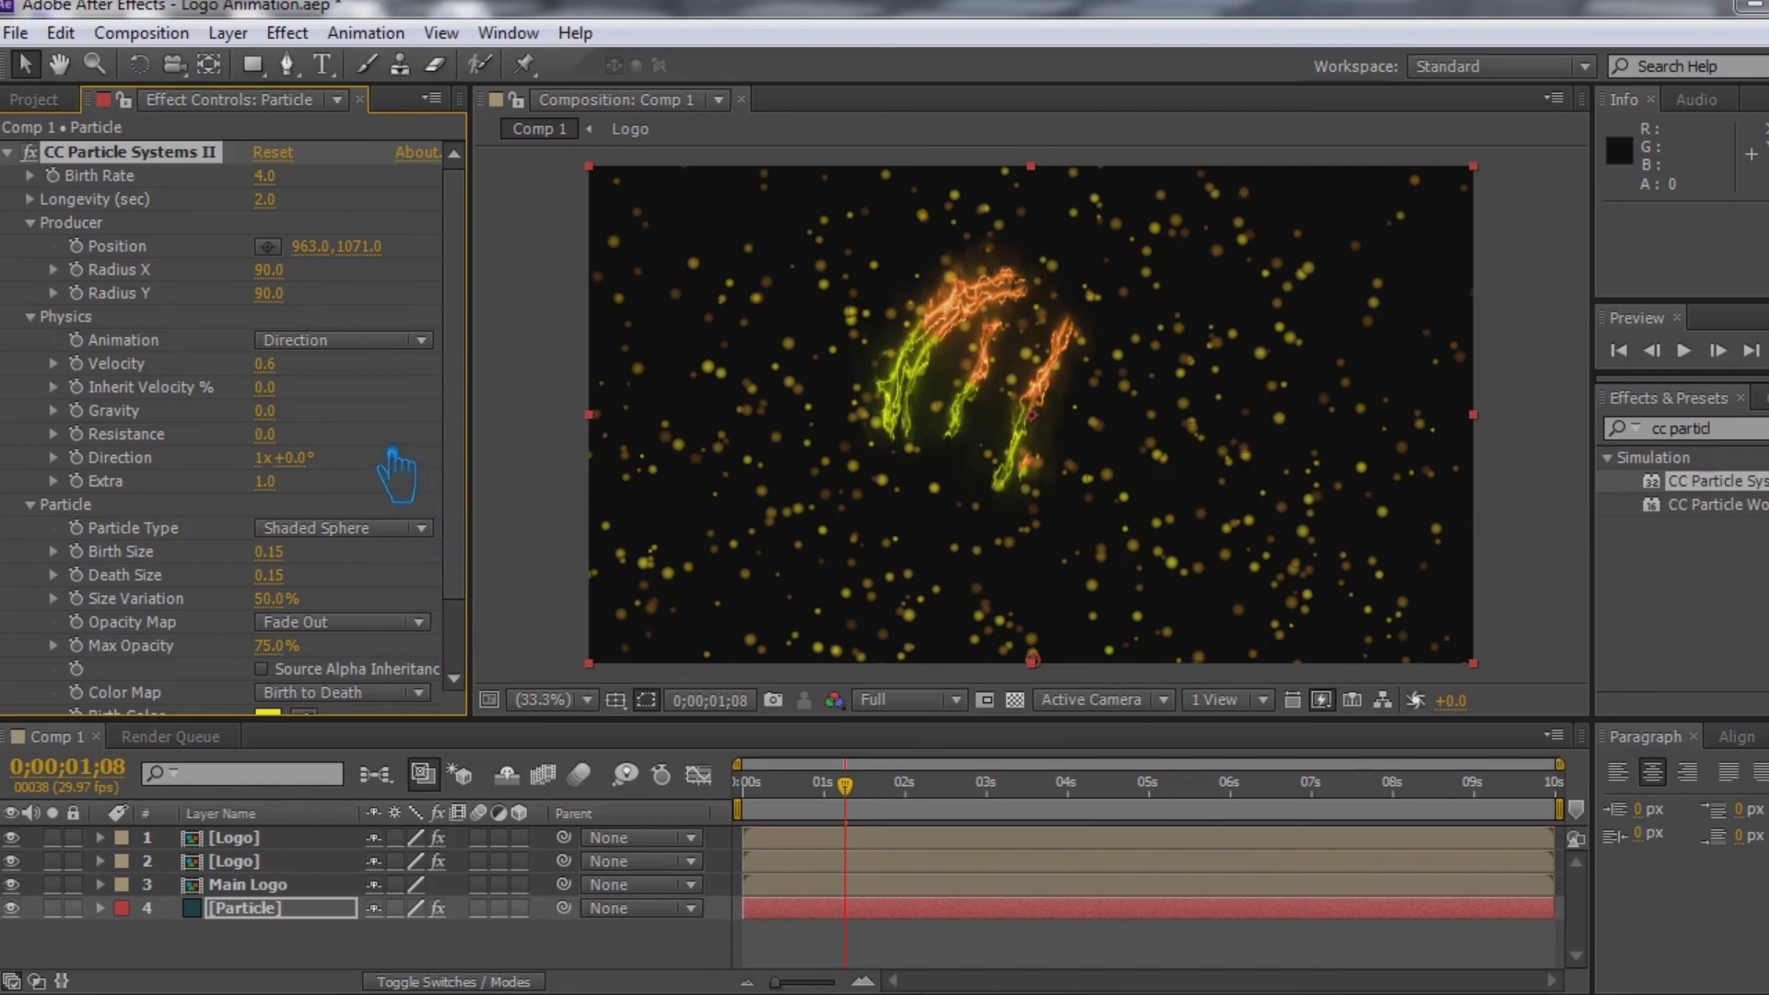
# - Set the particles' Birth Color to a golden yellow, FFDE00
pyautogui.scroll(-2, 411, 529)
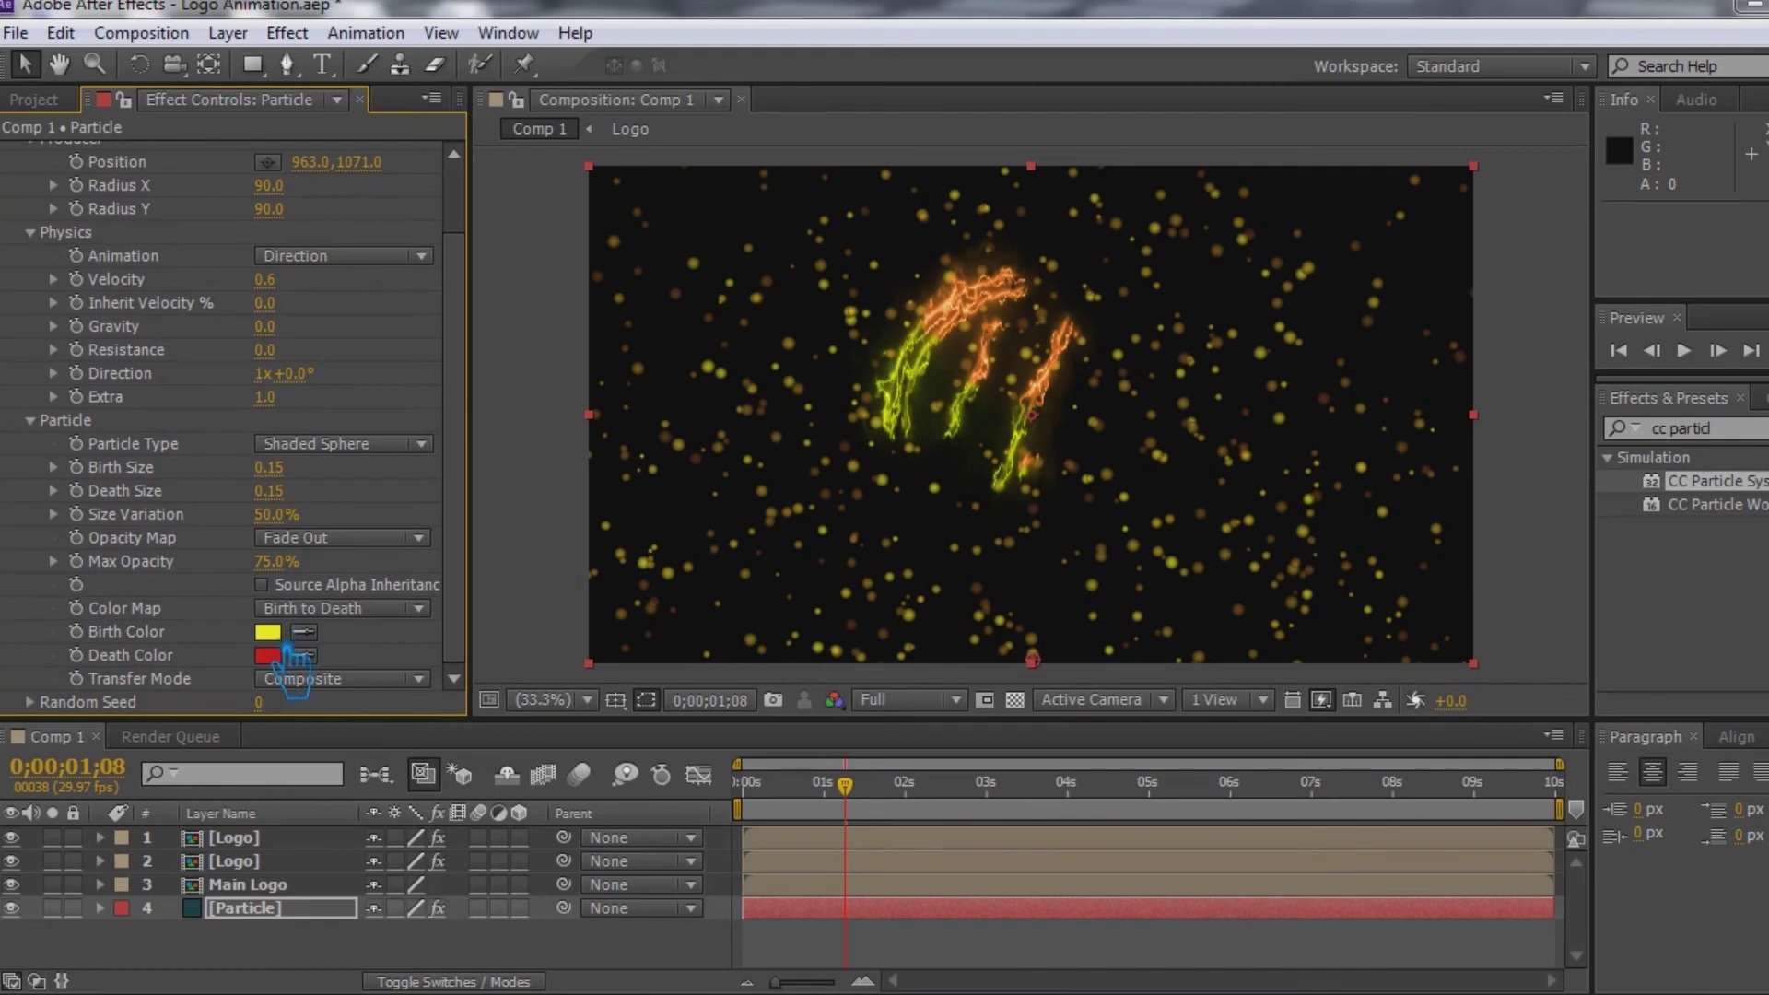
pyautogui.click(268, 633)
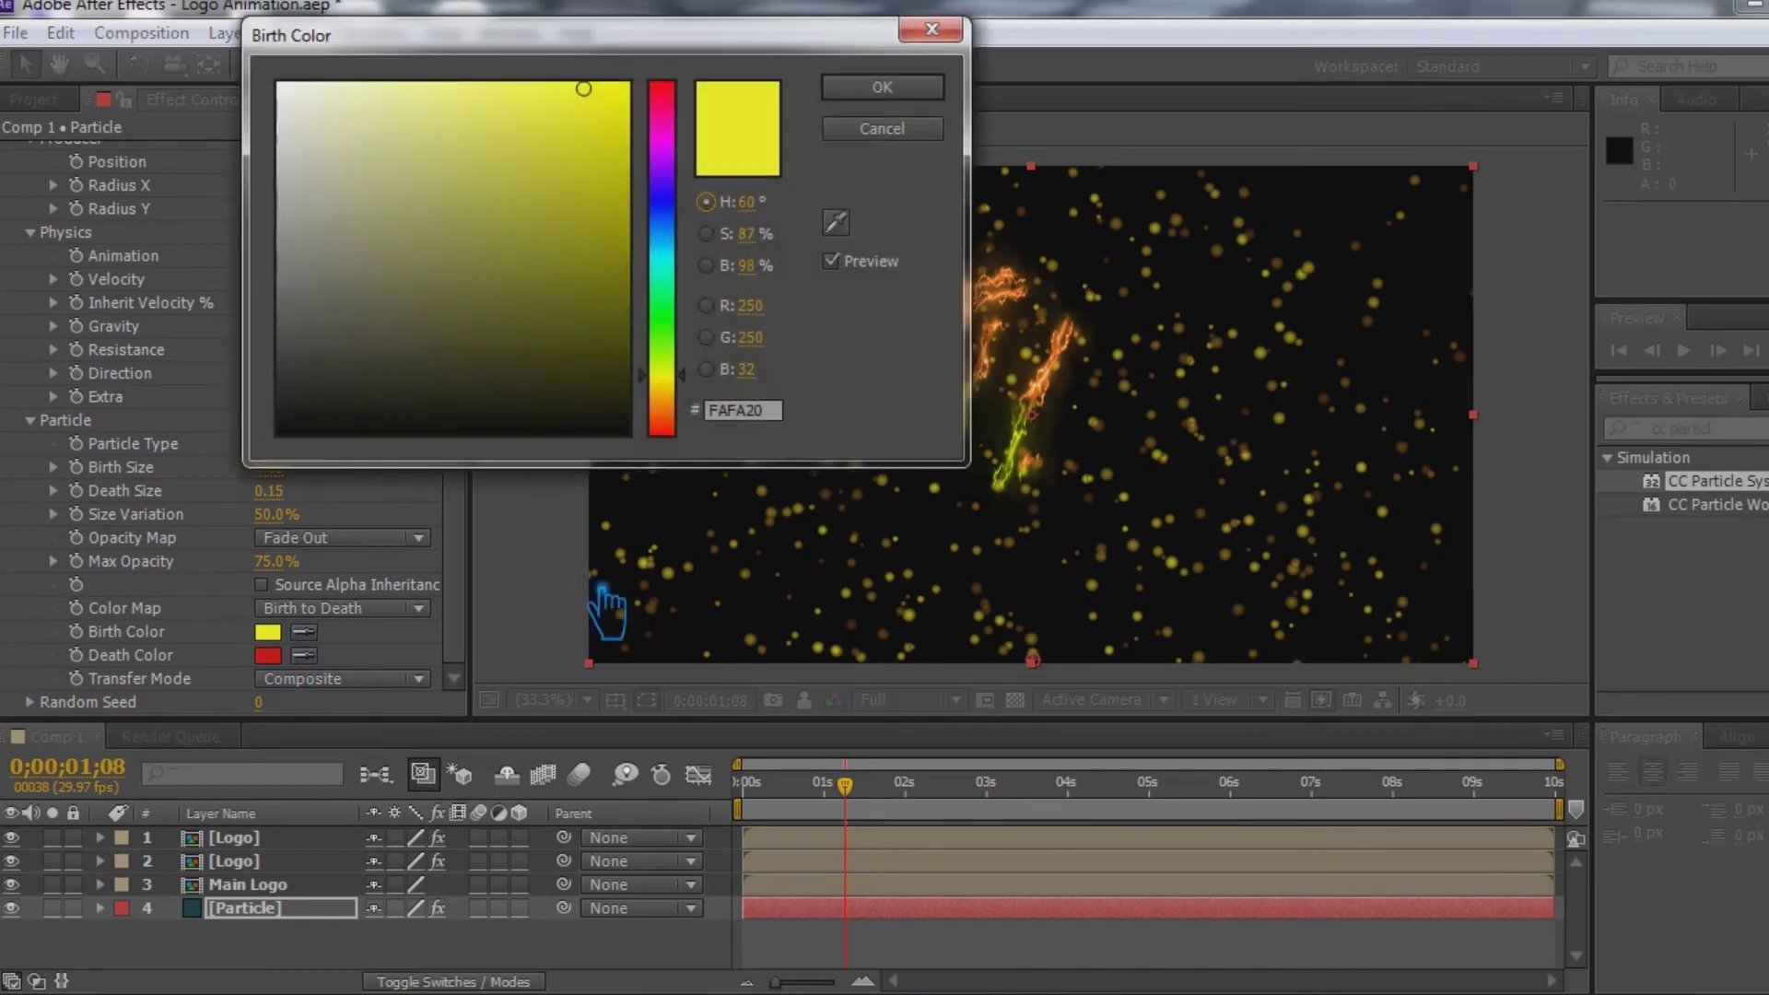
pyautogui.click(700, 257)
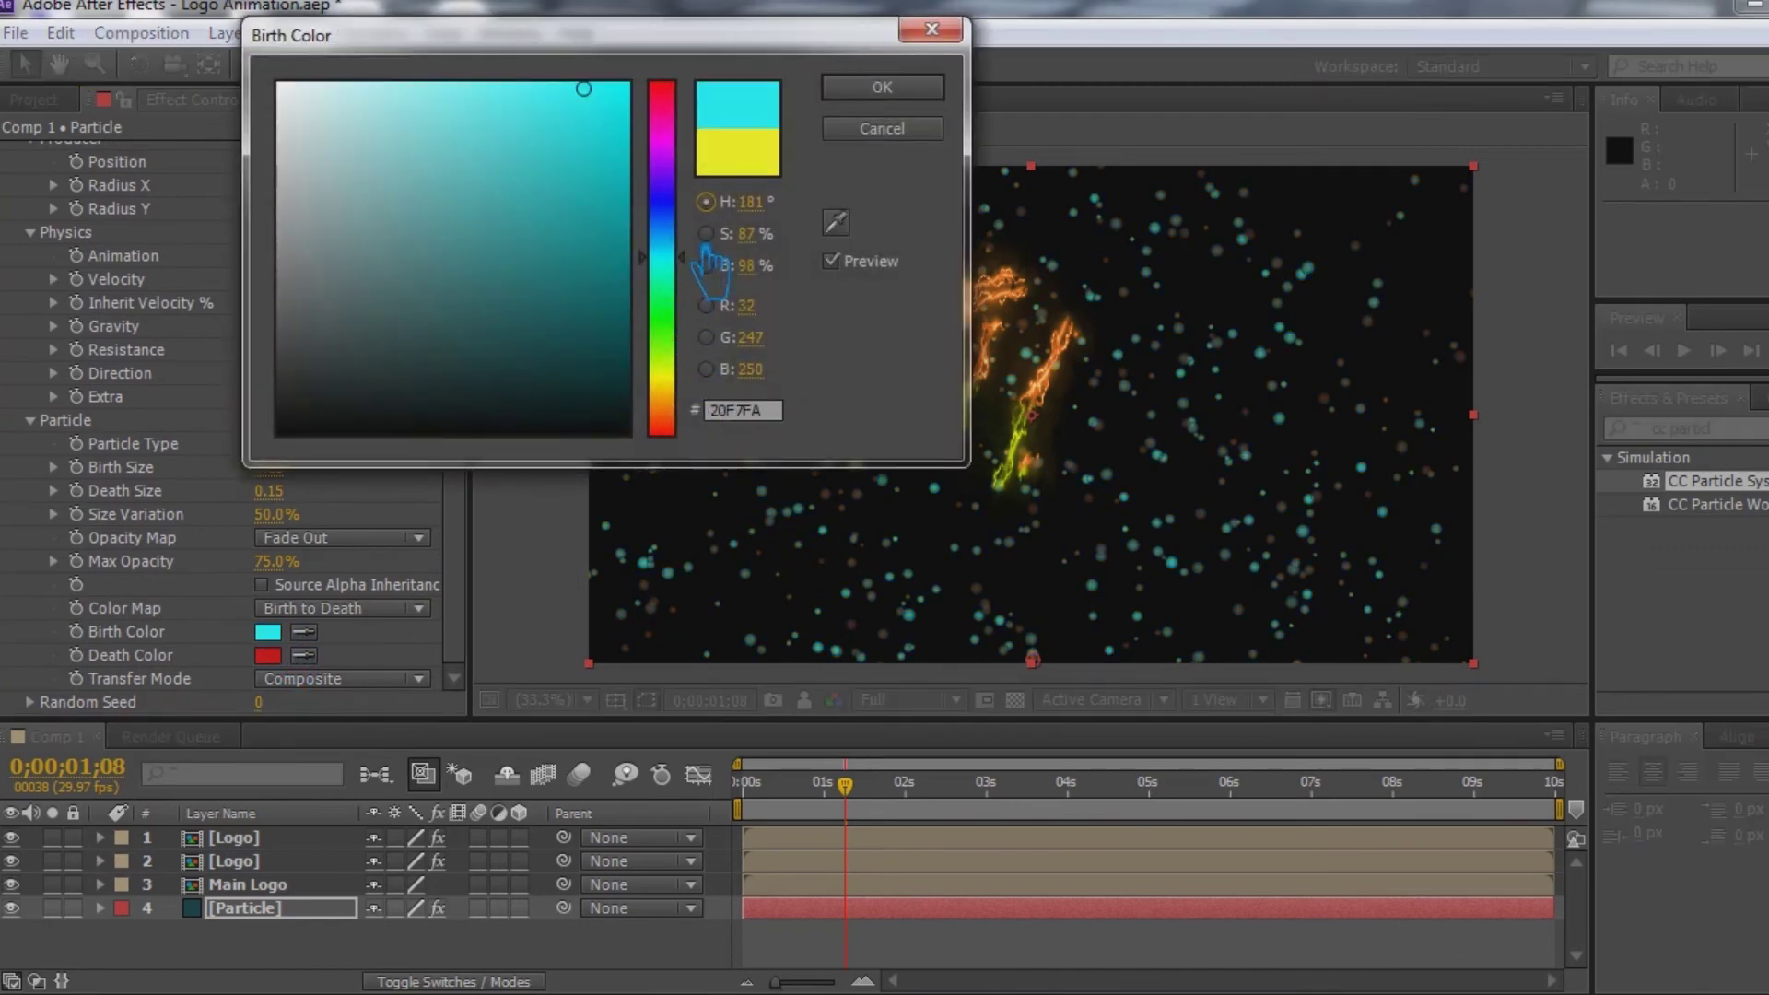
pyautogui.click(690, 405)
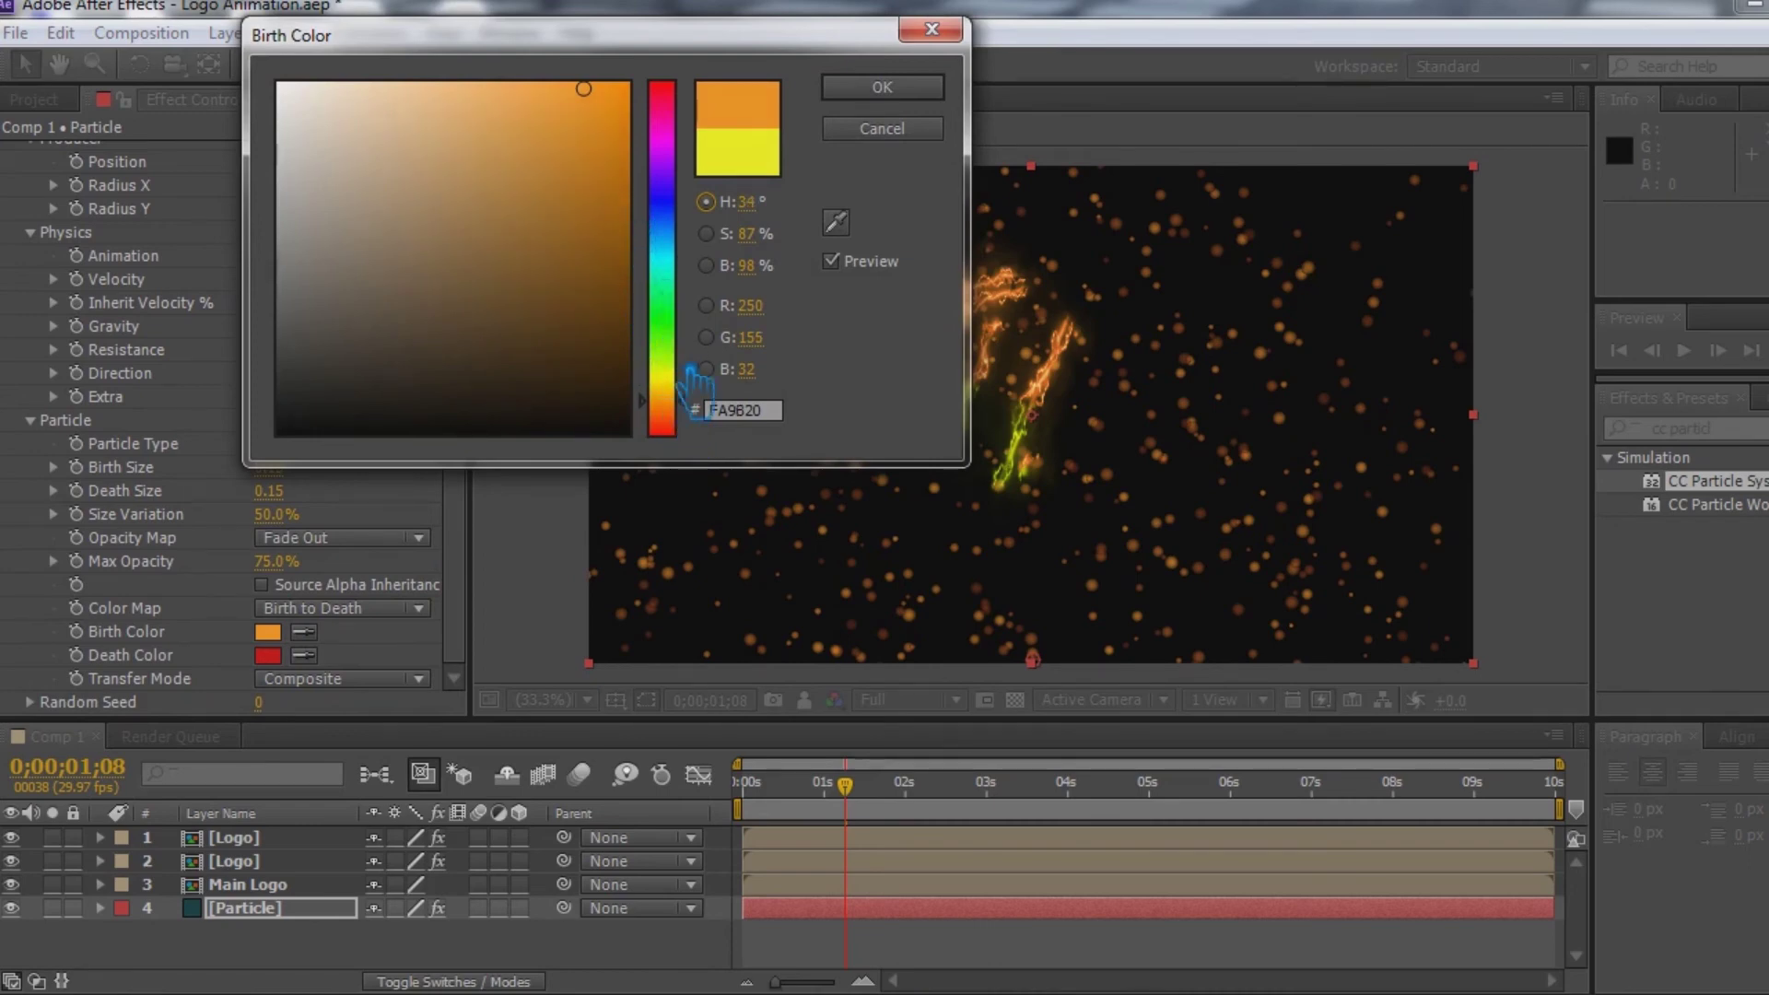
pyautogui.click(689, 372)
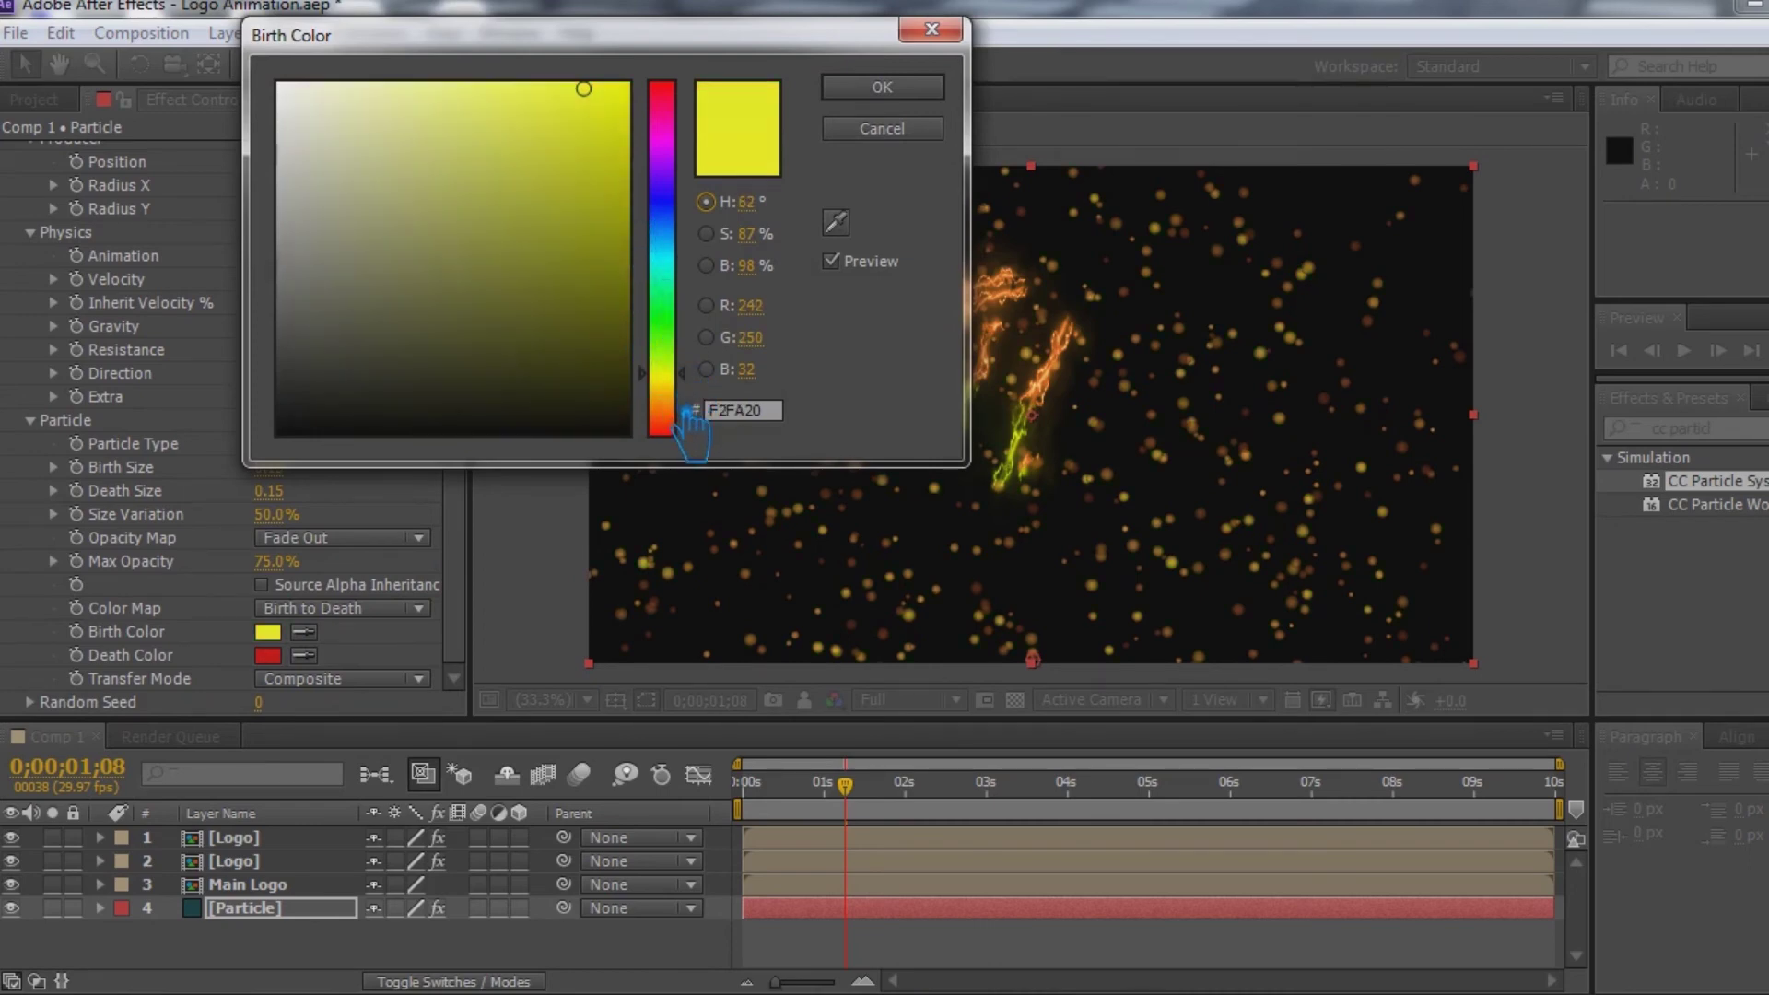
pyautogui.click(683, 400)
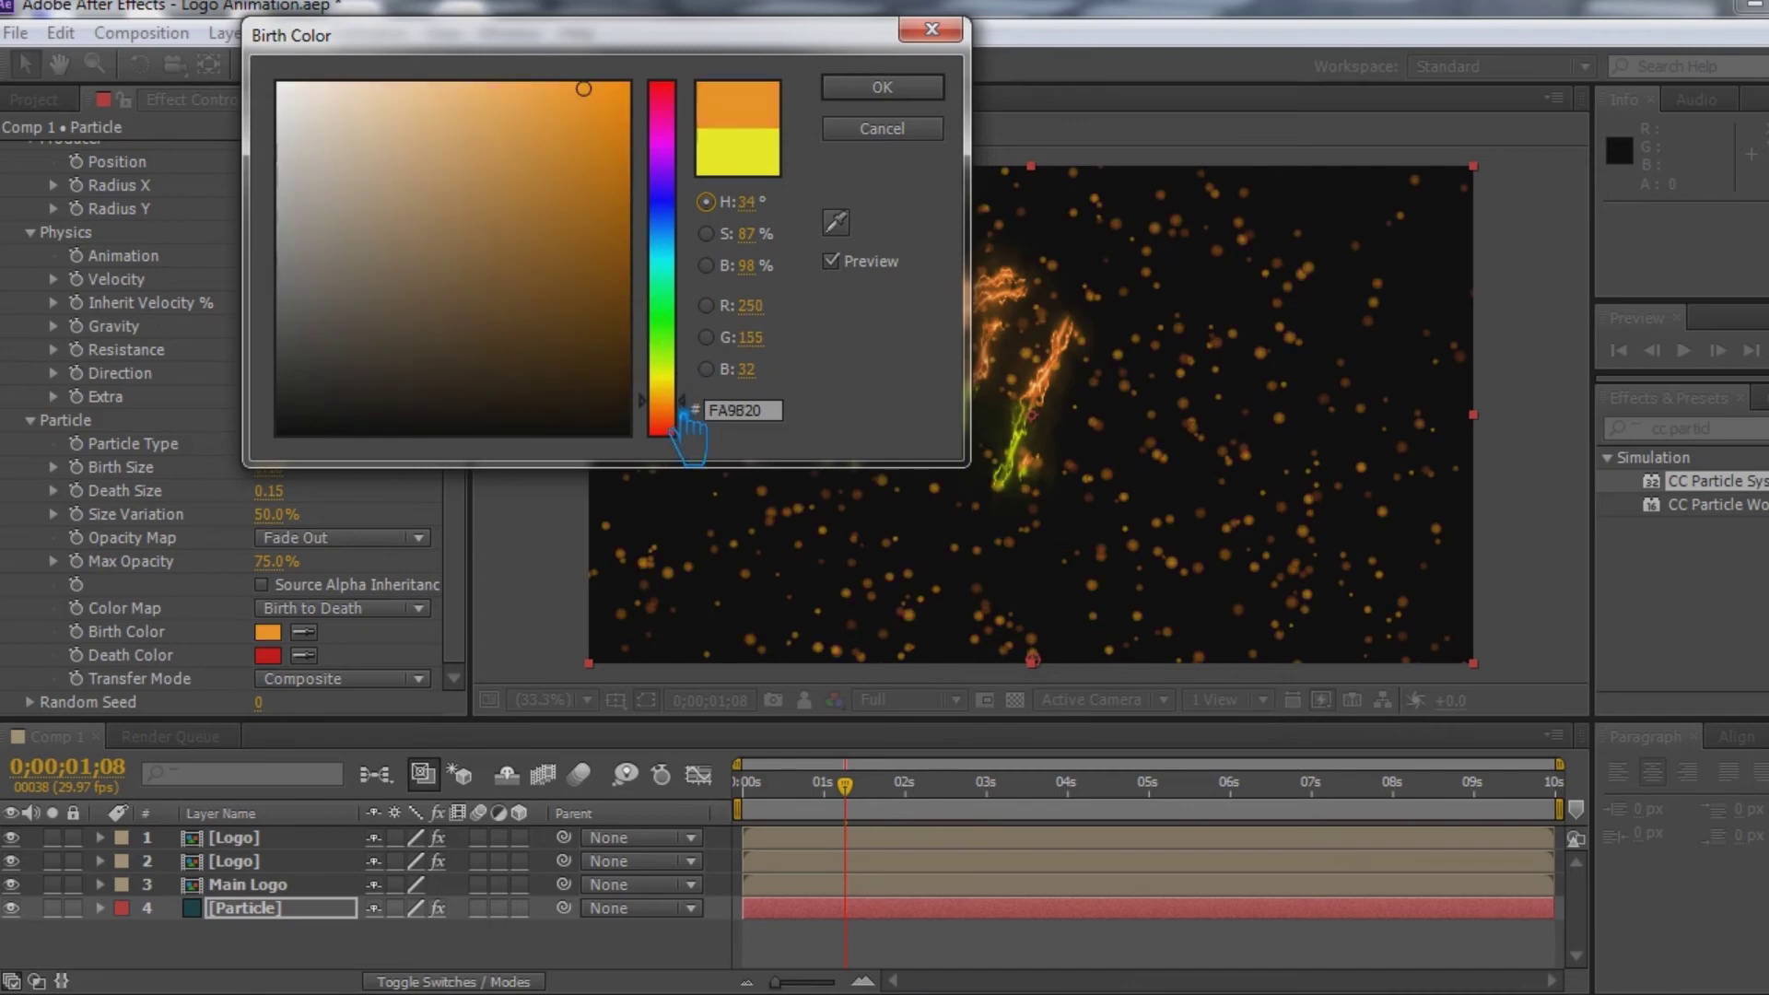
pyautogui.click(541, 375)
pyautogui.click(595, 390)
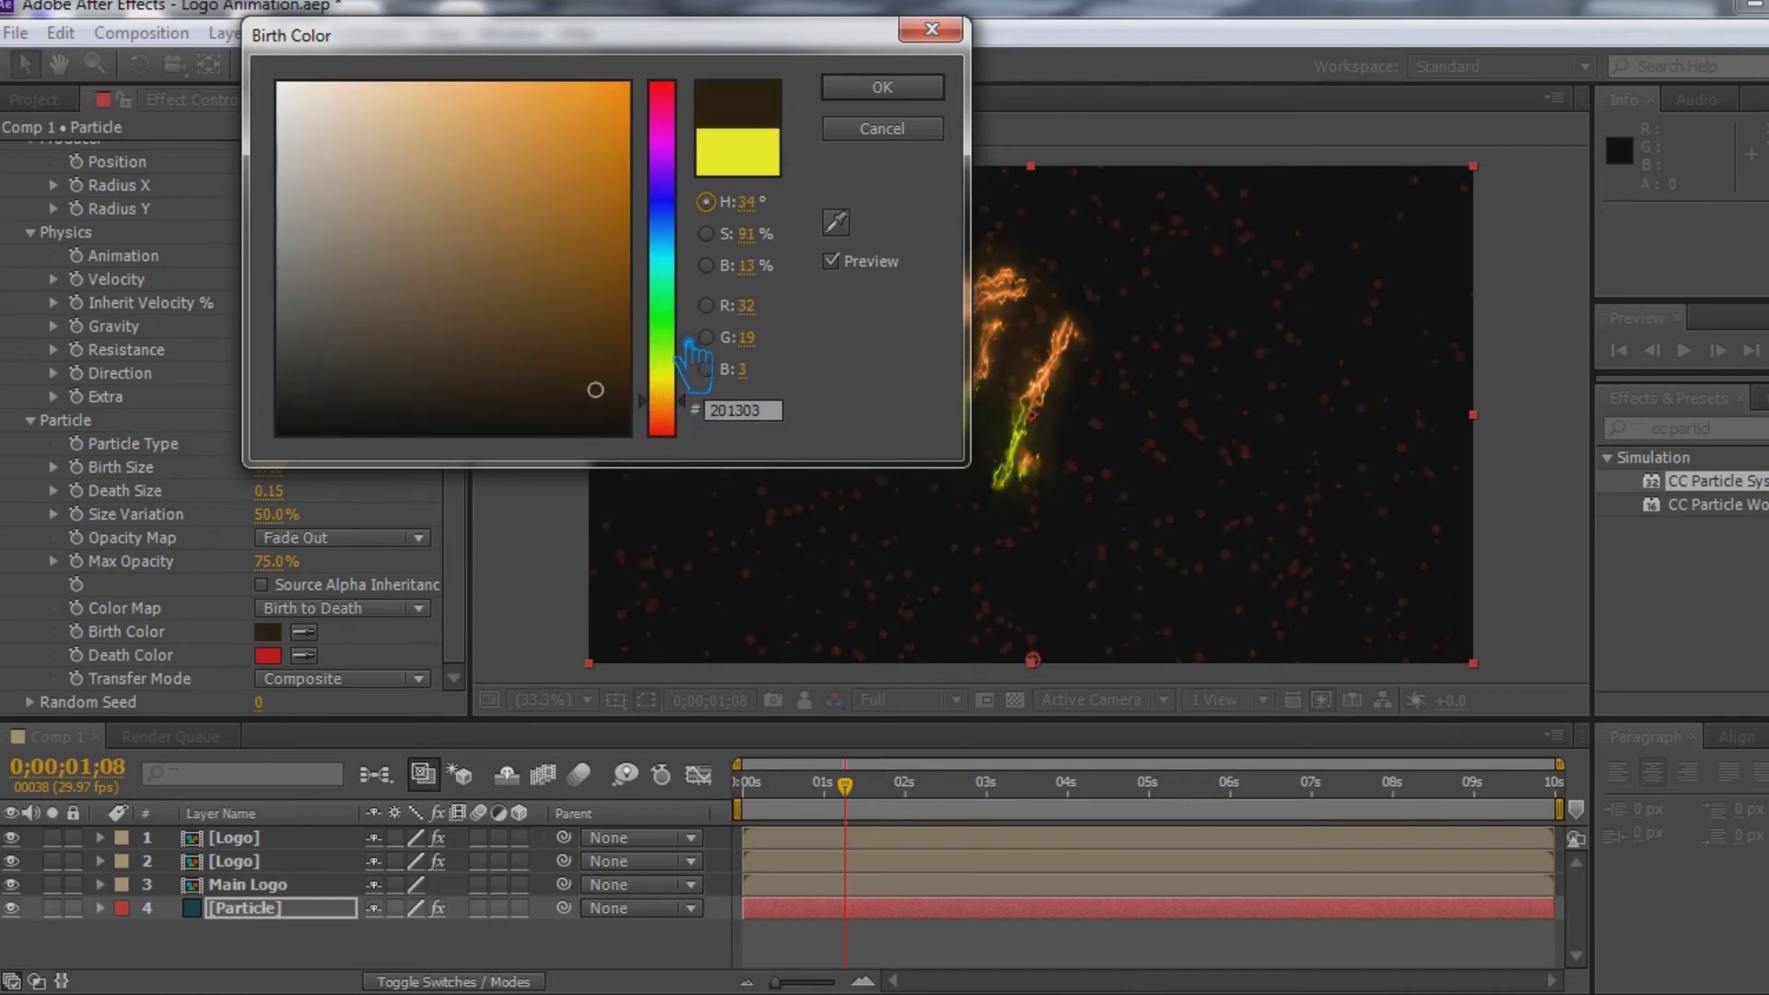
pyautogui.click(686, 369)
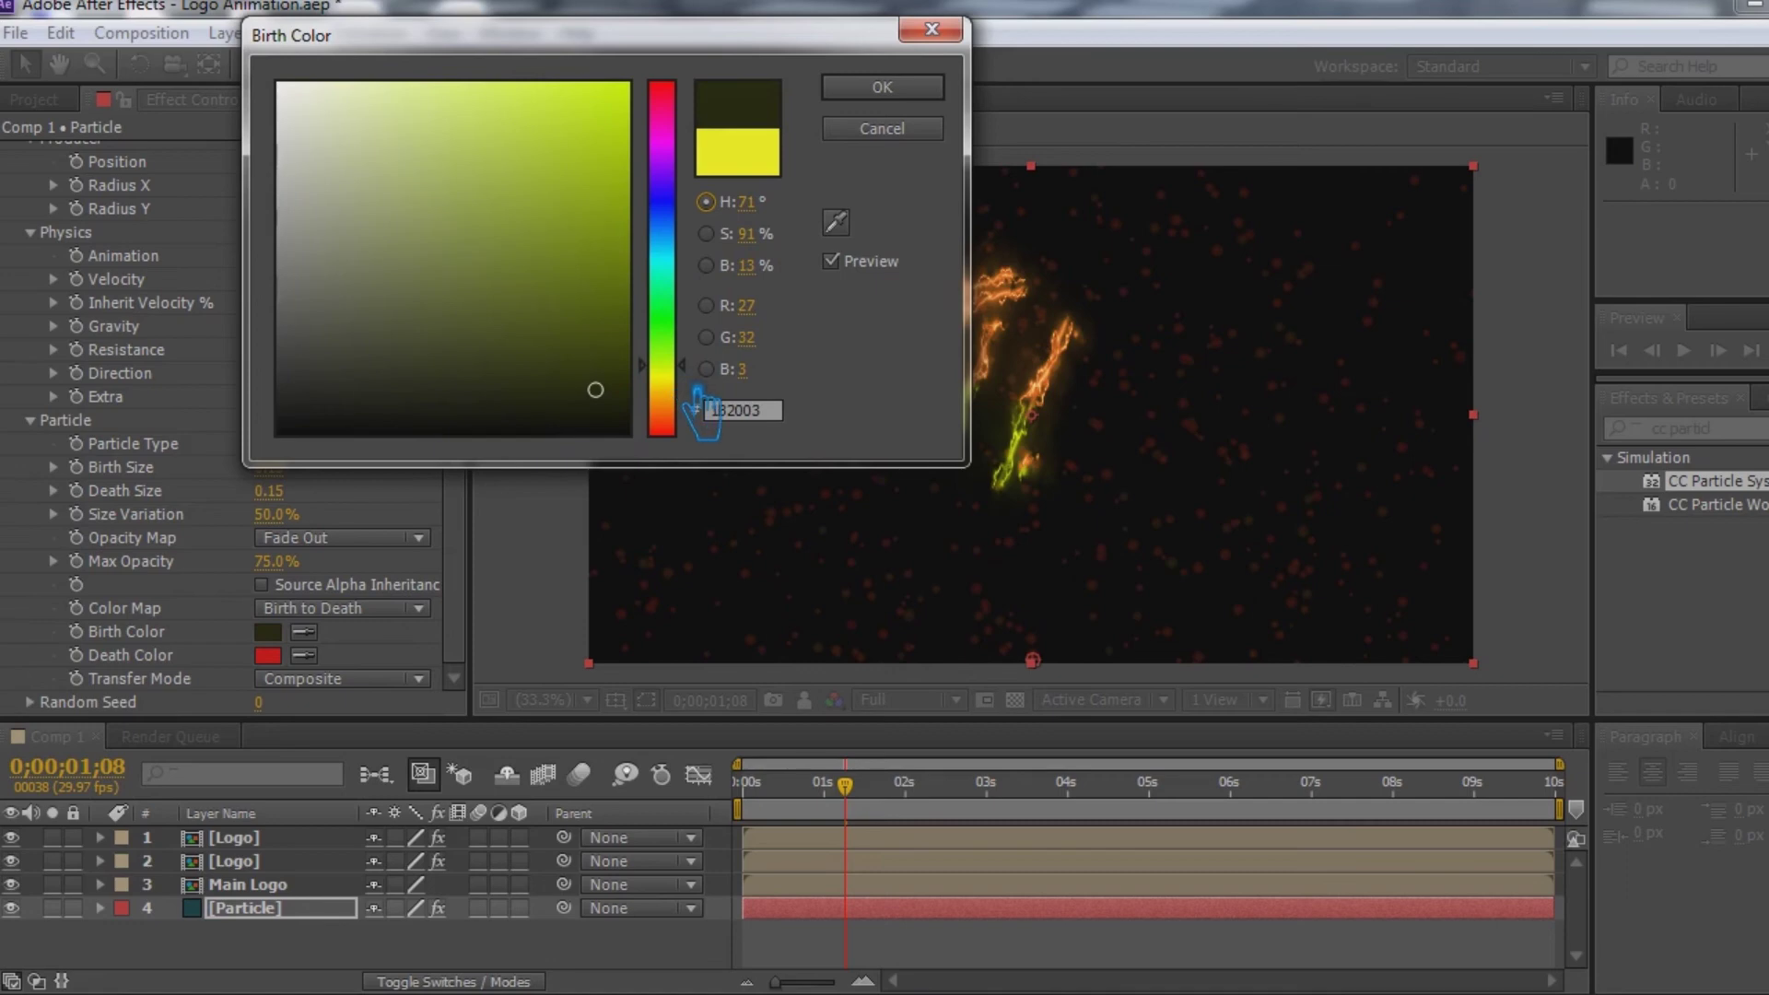
pyautogui.click(686, 380)
pyautogui.click(609, 310)
pyautogui.click(607, 191)
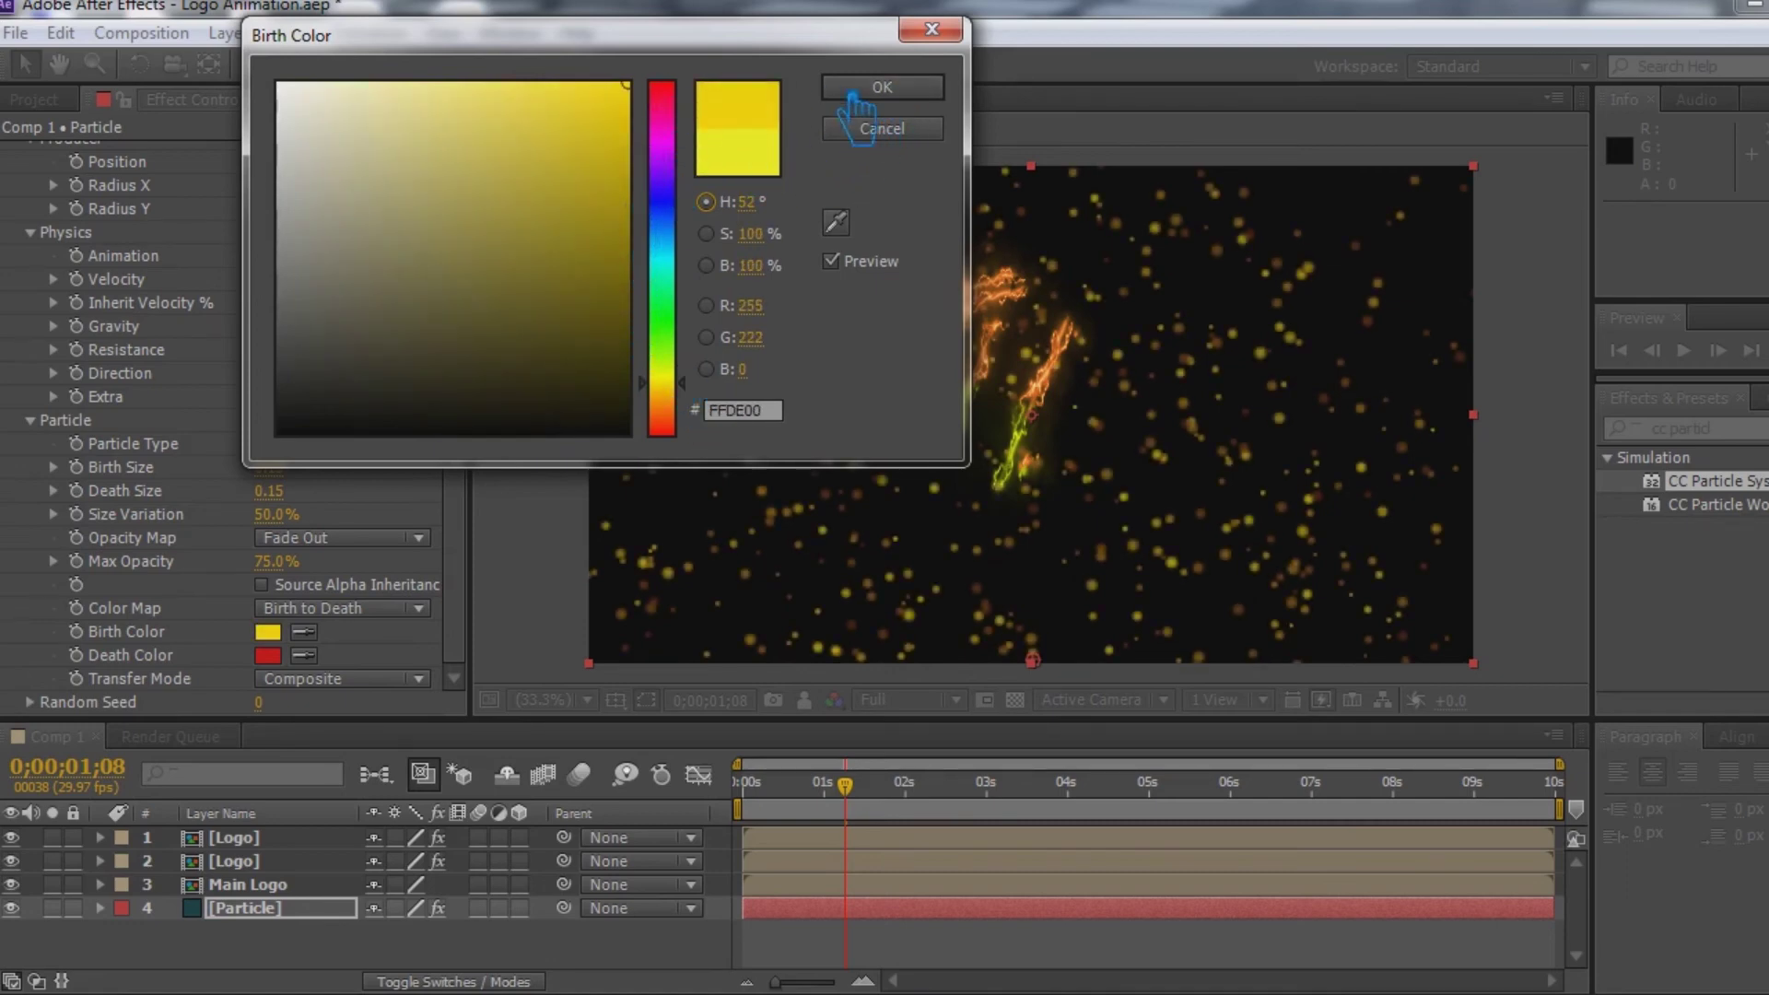
pyautogui.click(926, 96)
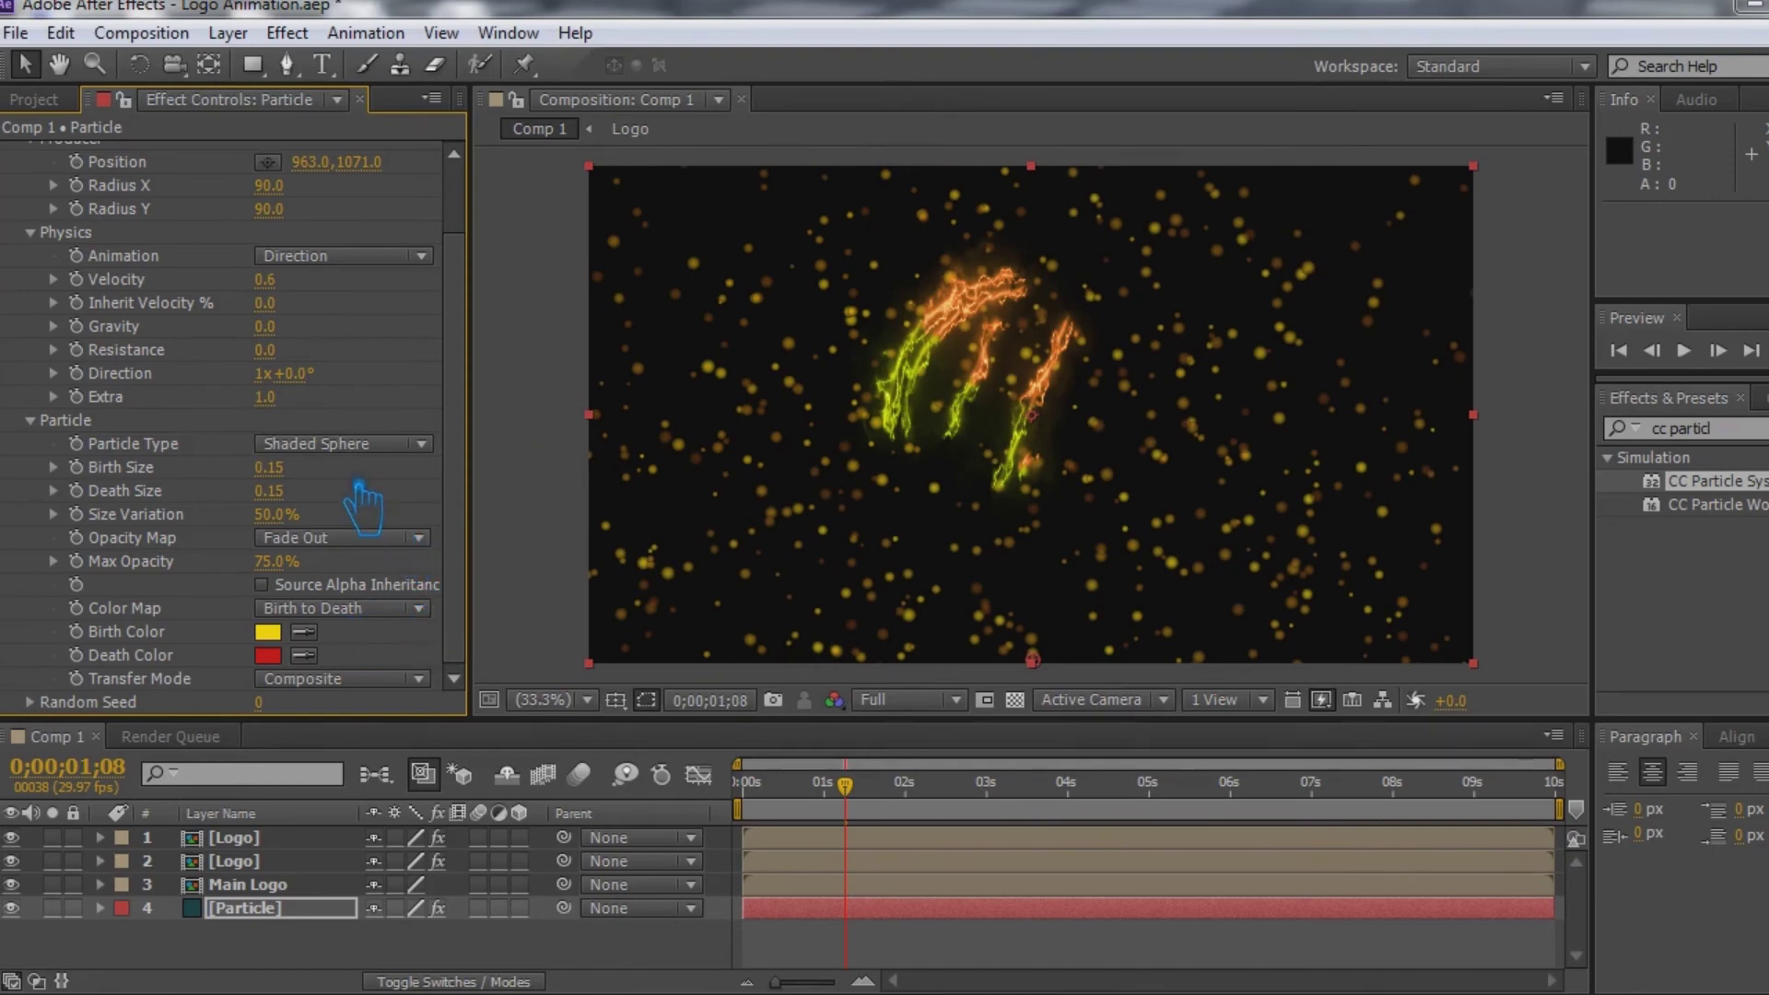
# - Try a particle Size Variation of 30%, and settle on 20%
pyautogui.scroll(3, 364, 502)
pyautogui.scroll(-3, 348, 470)
pyautogui.click(292, 519)
pyautogui.write('30')
pyautogui.press('Return')
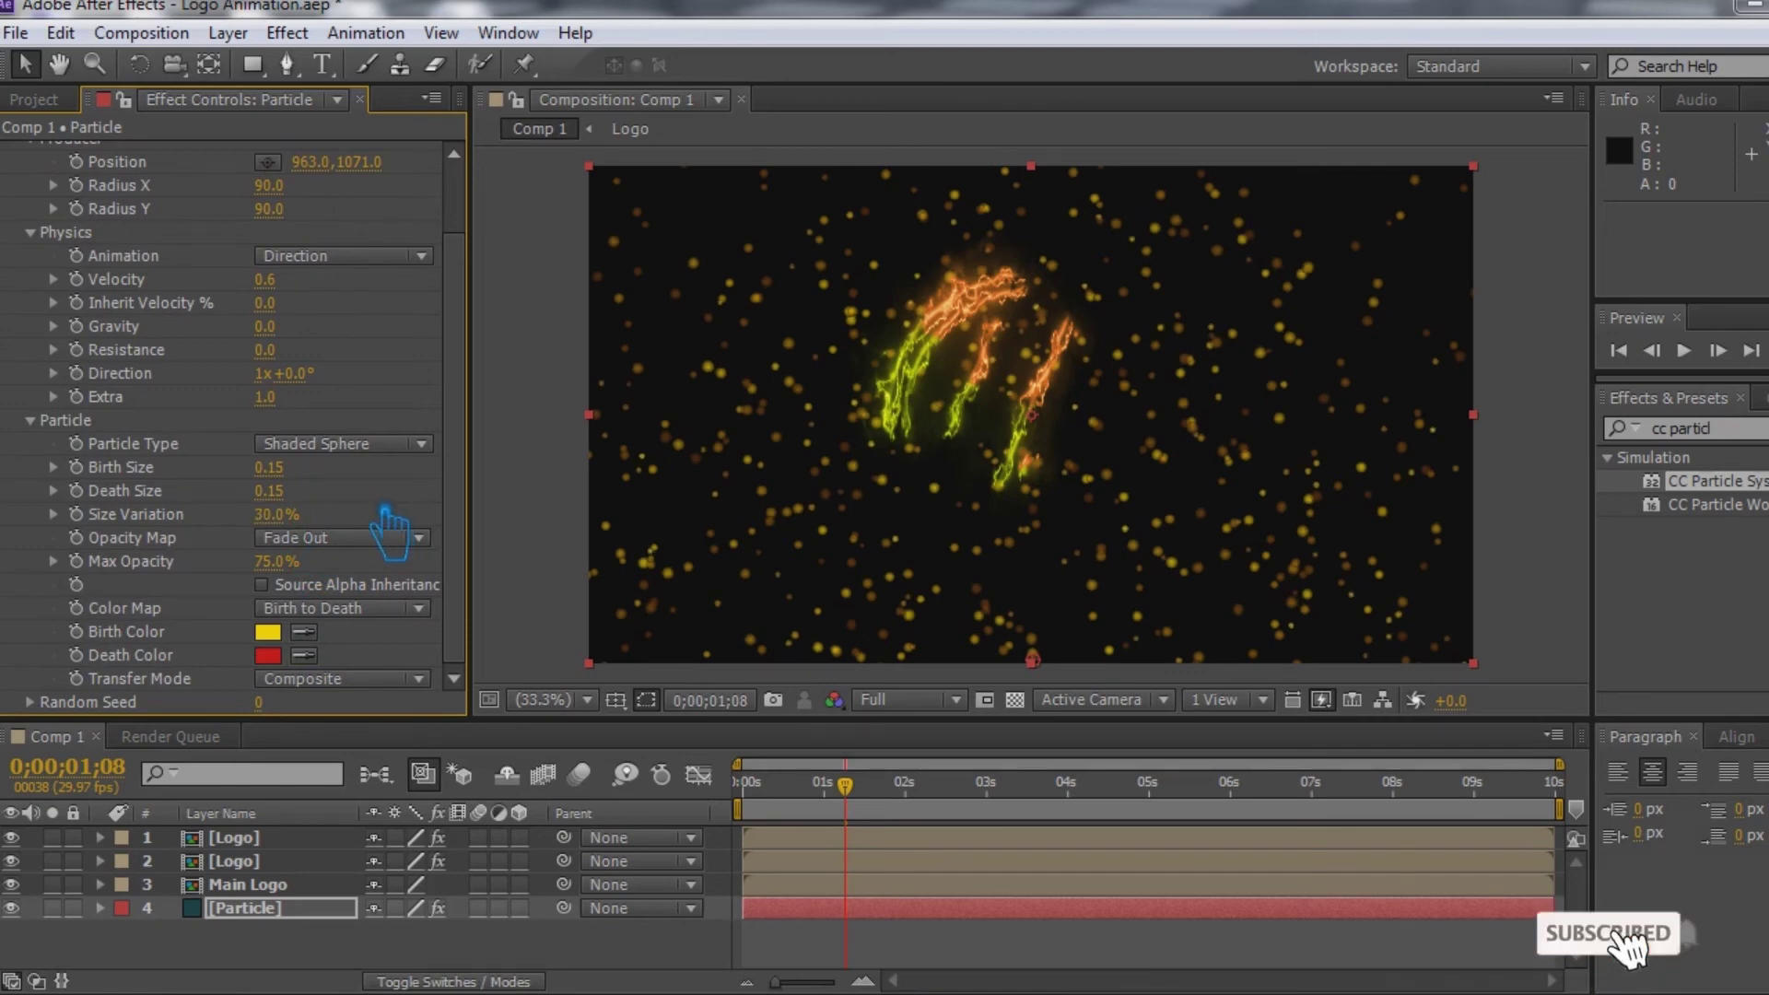
pyautogui.click(281, 514)
pyautogui.write('20')
pyautogui.press('Return')
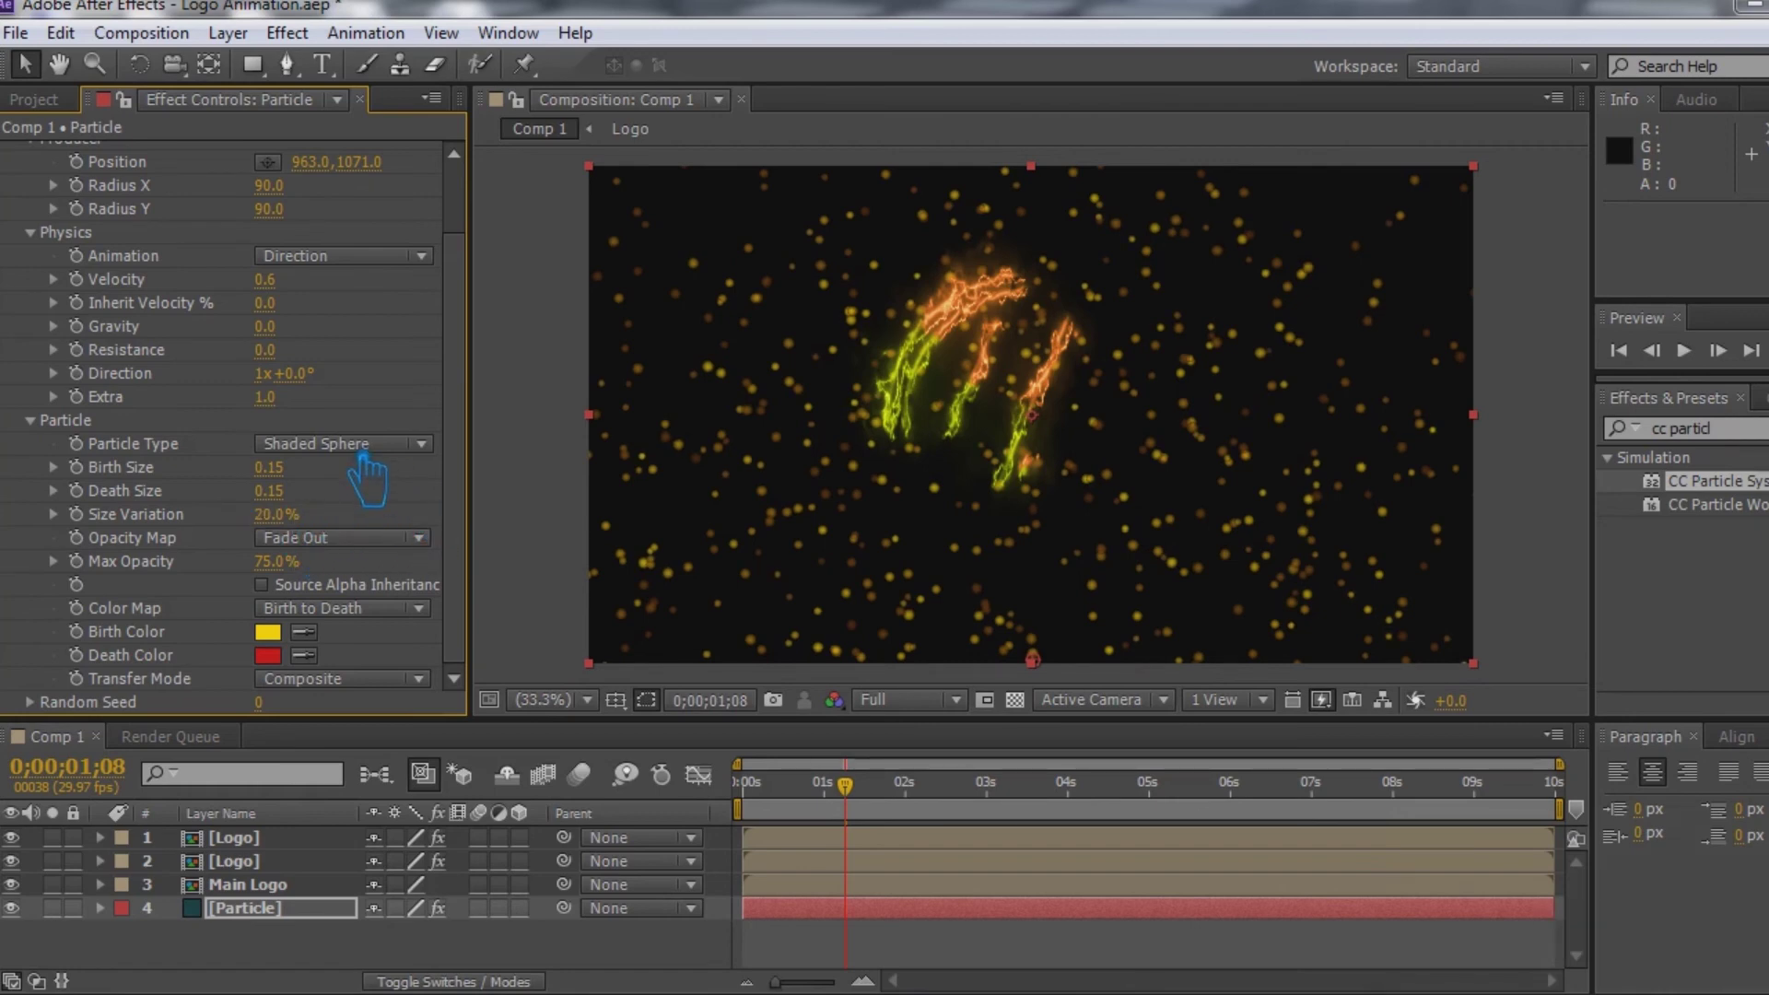
# - At about 0;00;04;23, set the particle system's Birth Rate to 2 and its Longevity to 1 second
pyautogui.moveTo(846, 788); pyautogui.dragTo(1157, 798)
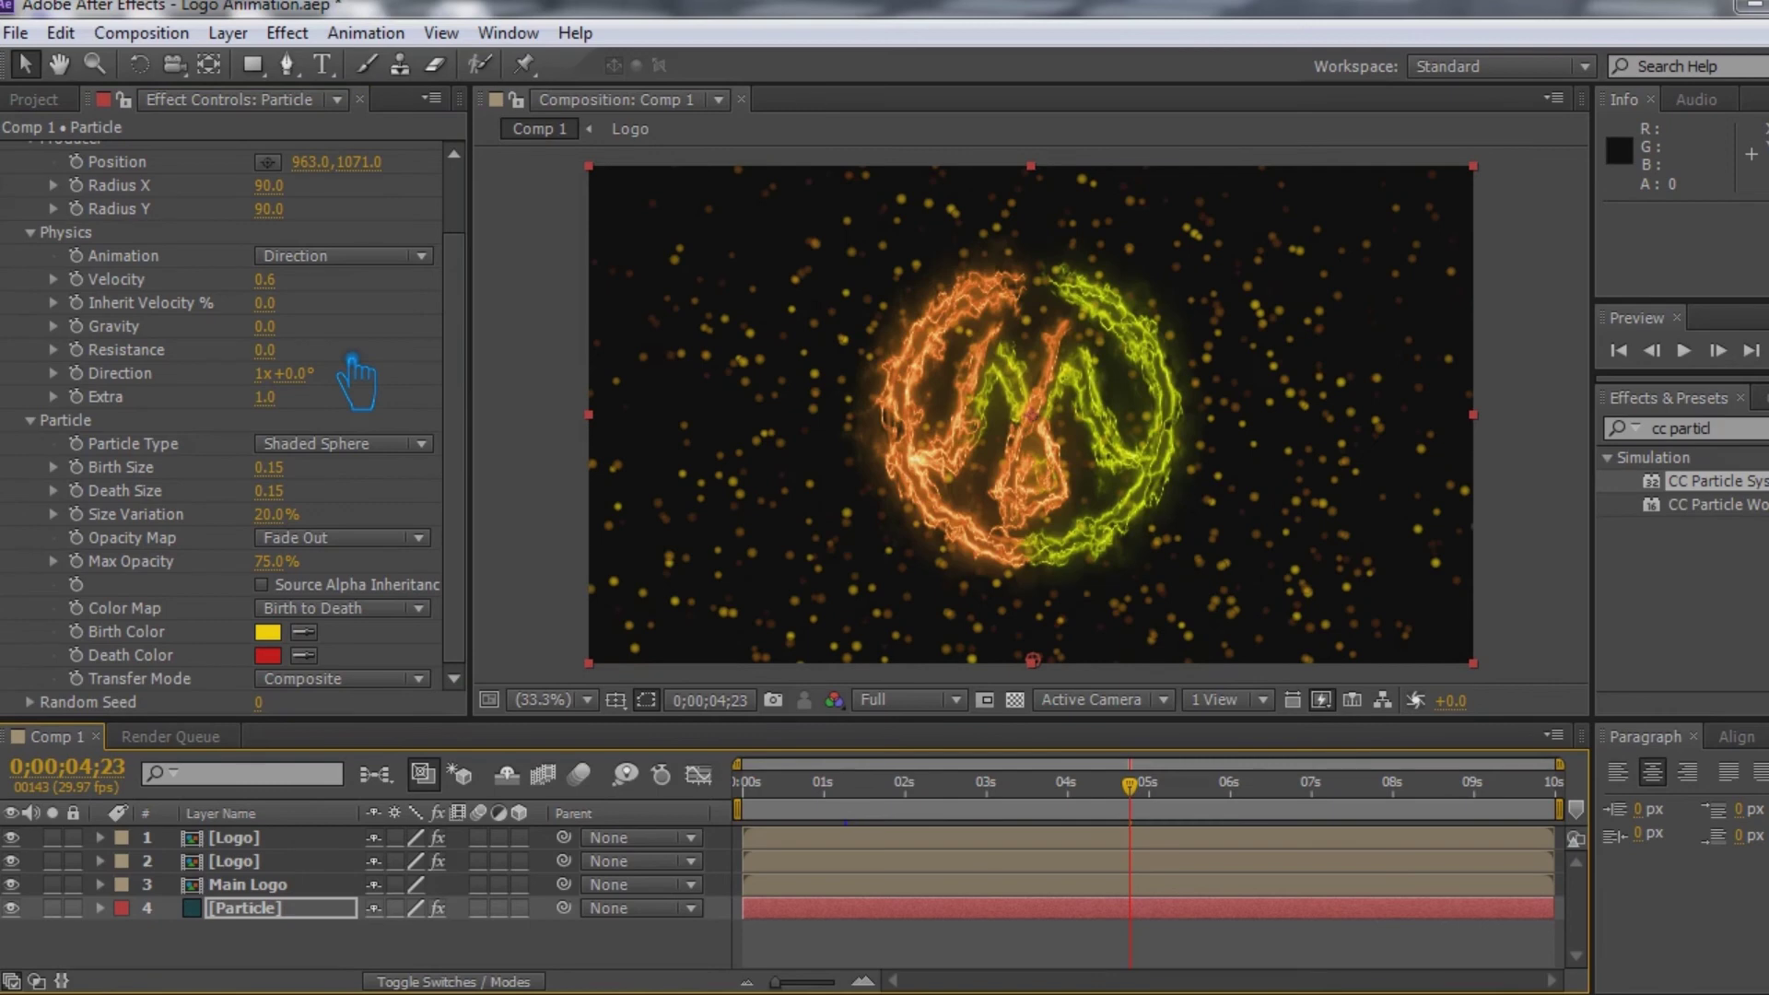
pyautogui.scroll(4, 355, 378)
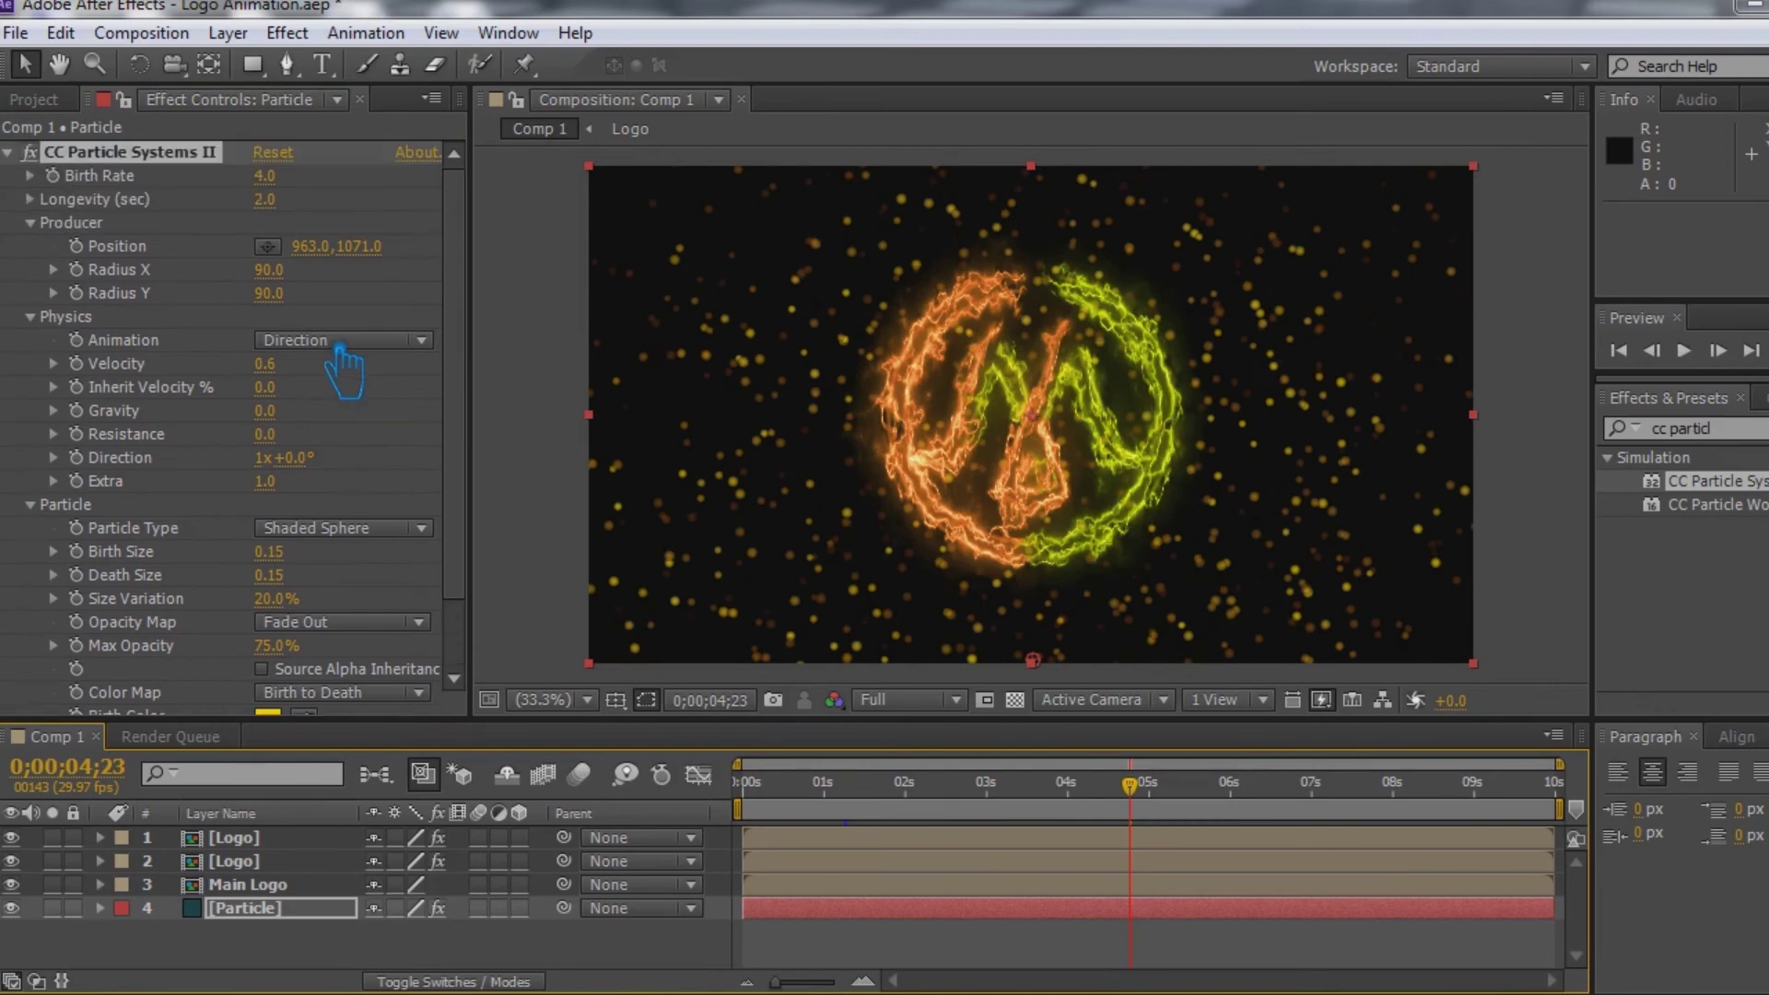
pyautogui.click(268, 176)
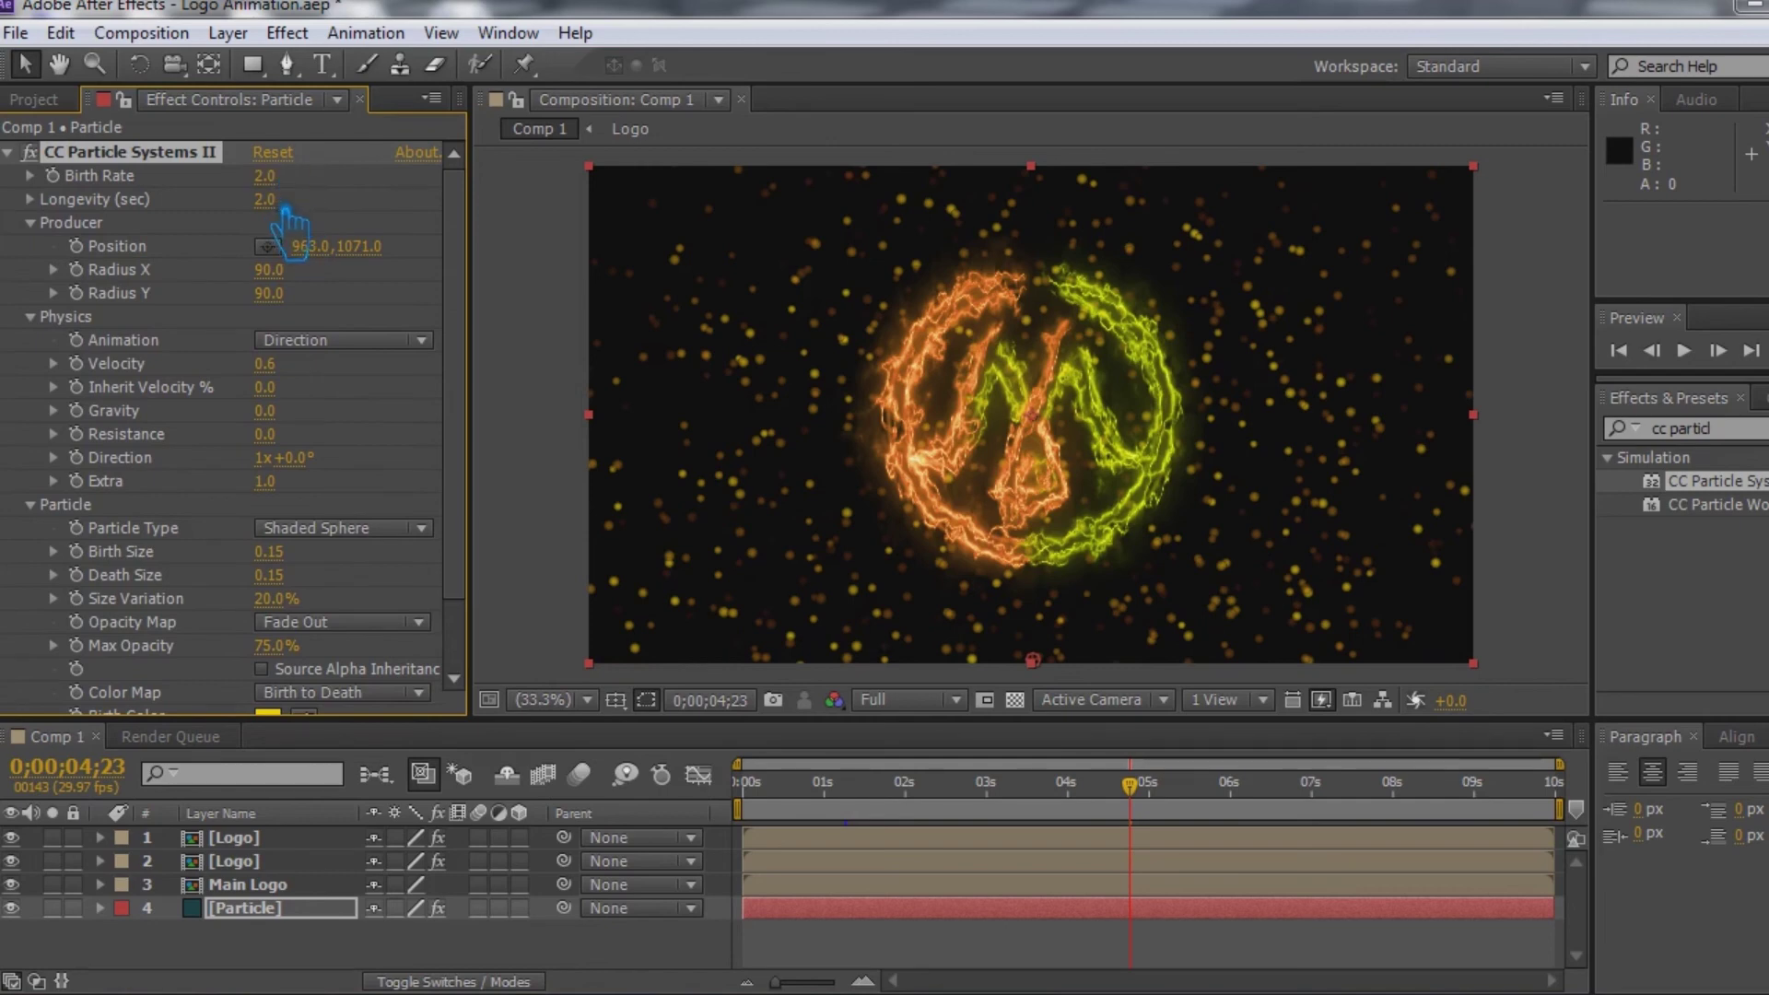
pyautogui.press('Tab')
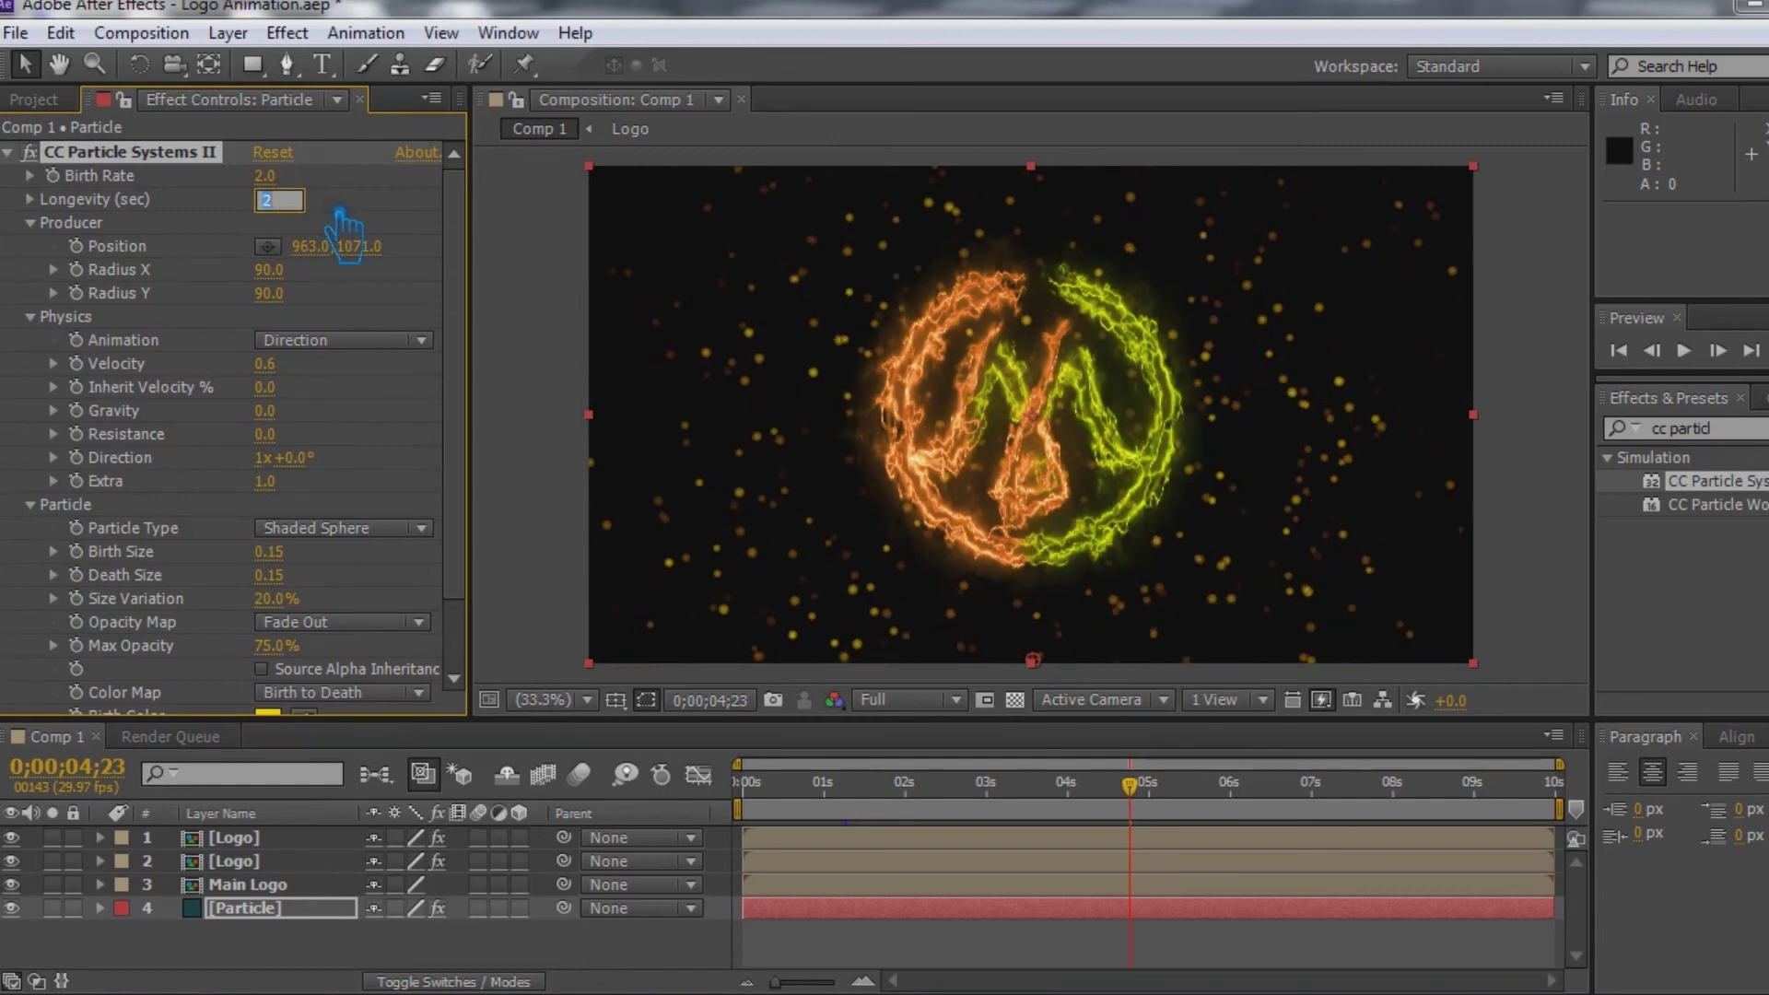
pyautogui.write('1')
pyautogui.press('Return')
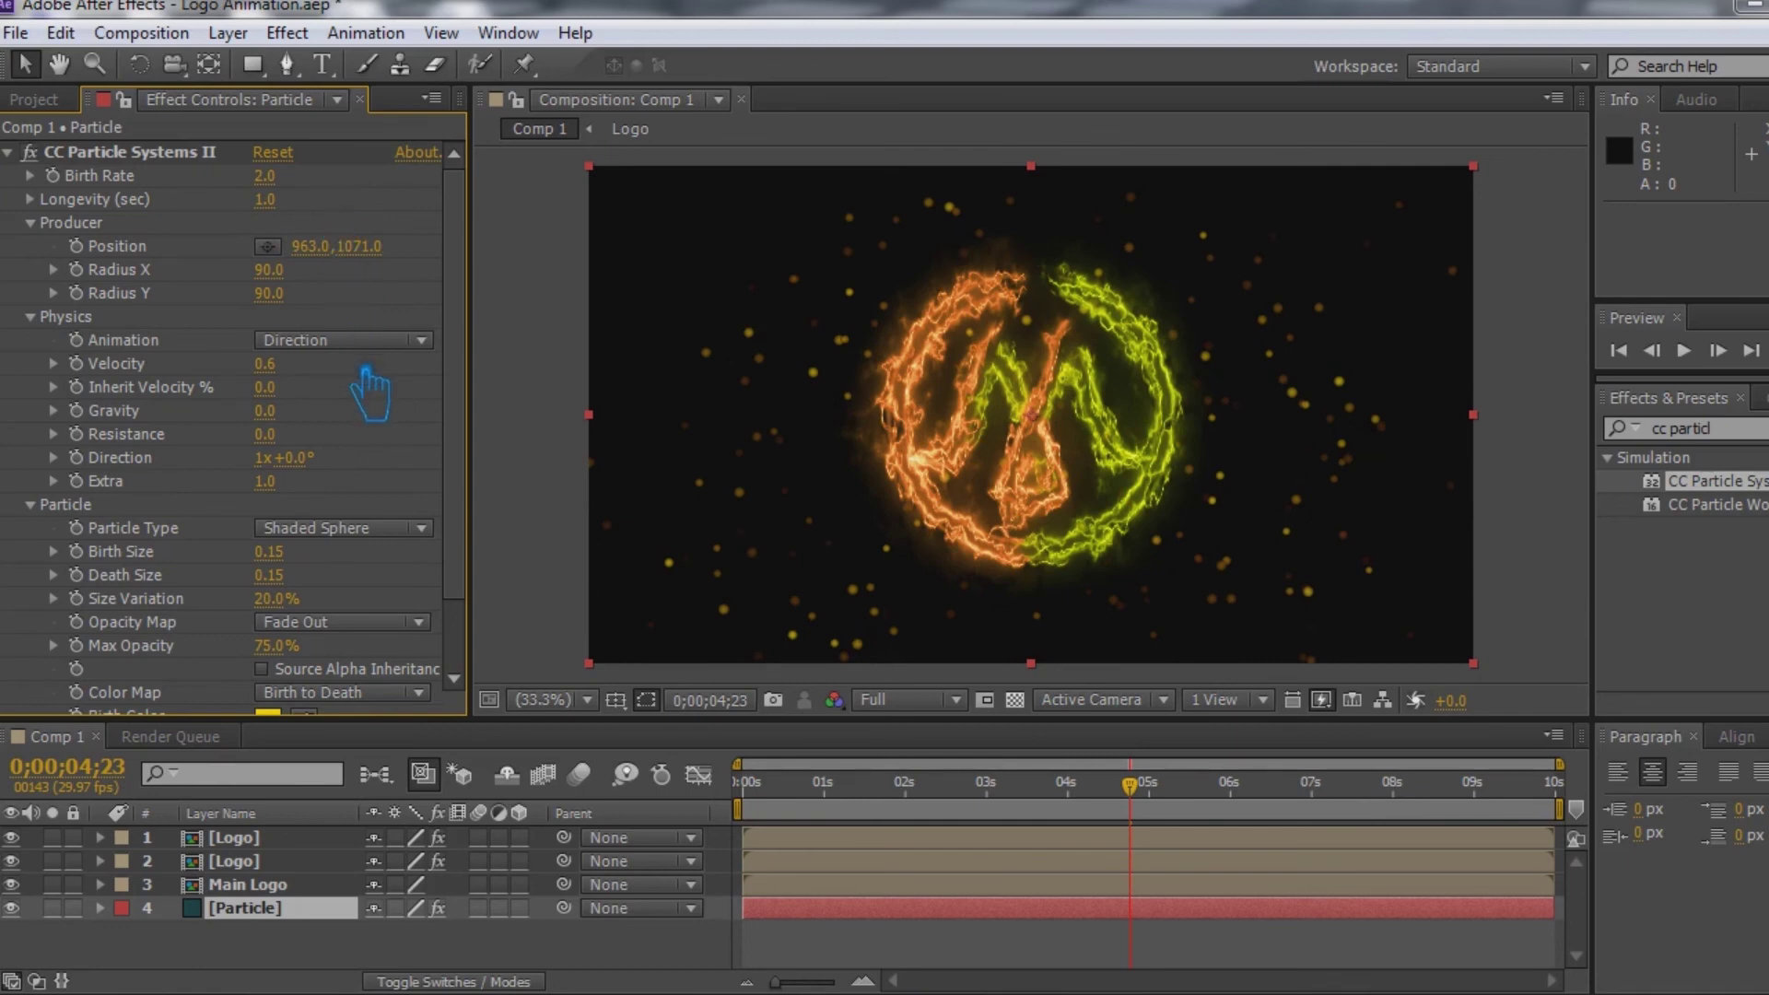
# - Set the particles' Physics Velocity to 0.4 and save the project
pyautogui.click(276, 365)
pyautogui.write('0.5')
pyautogui.moveTo(301, 379); pyautogui.dragTo(349, 378)
pyautogui.write('4')
pyautogui.press('Return')
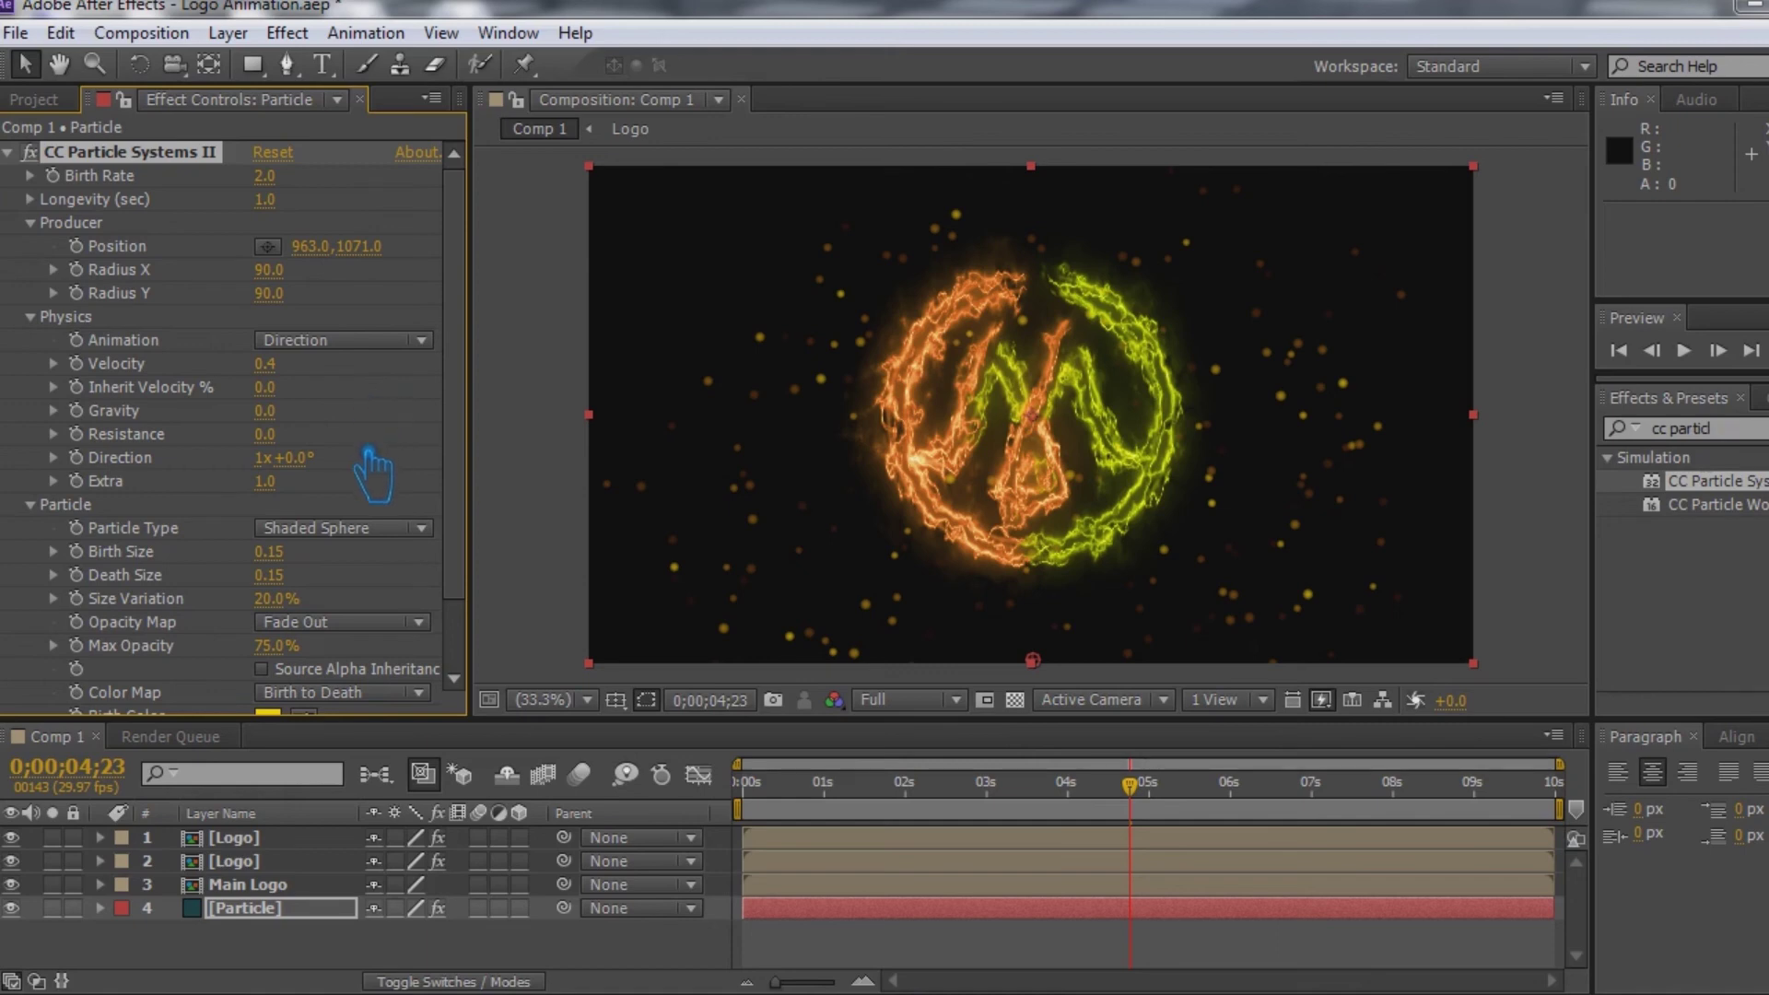
pyautogui.hotkey('ctrl', 's')
# - Change the Particle Type to Faded Sphere and save the project
pyautogui.click(373, 528)
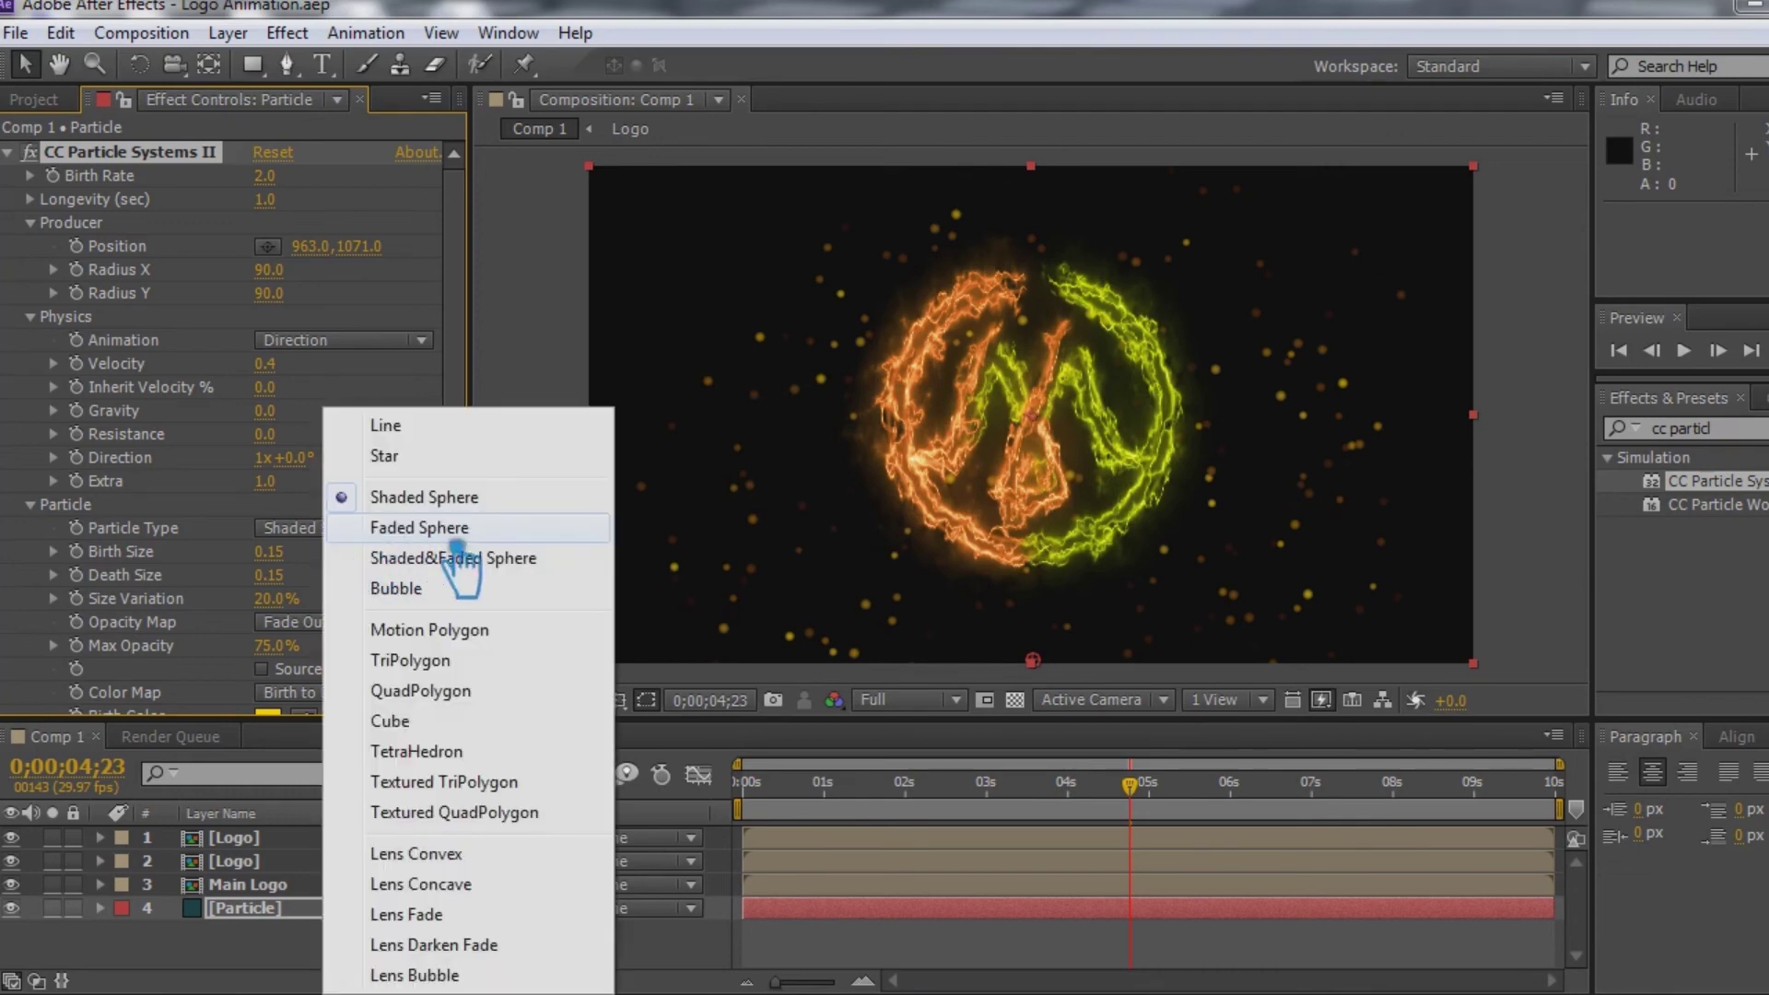
pyautogui.click(457, 540)
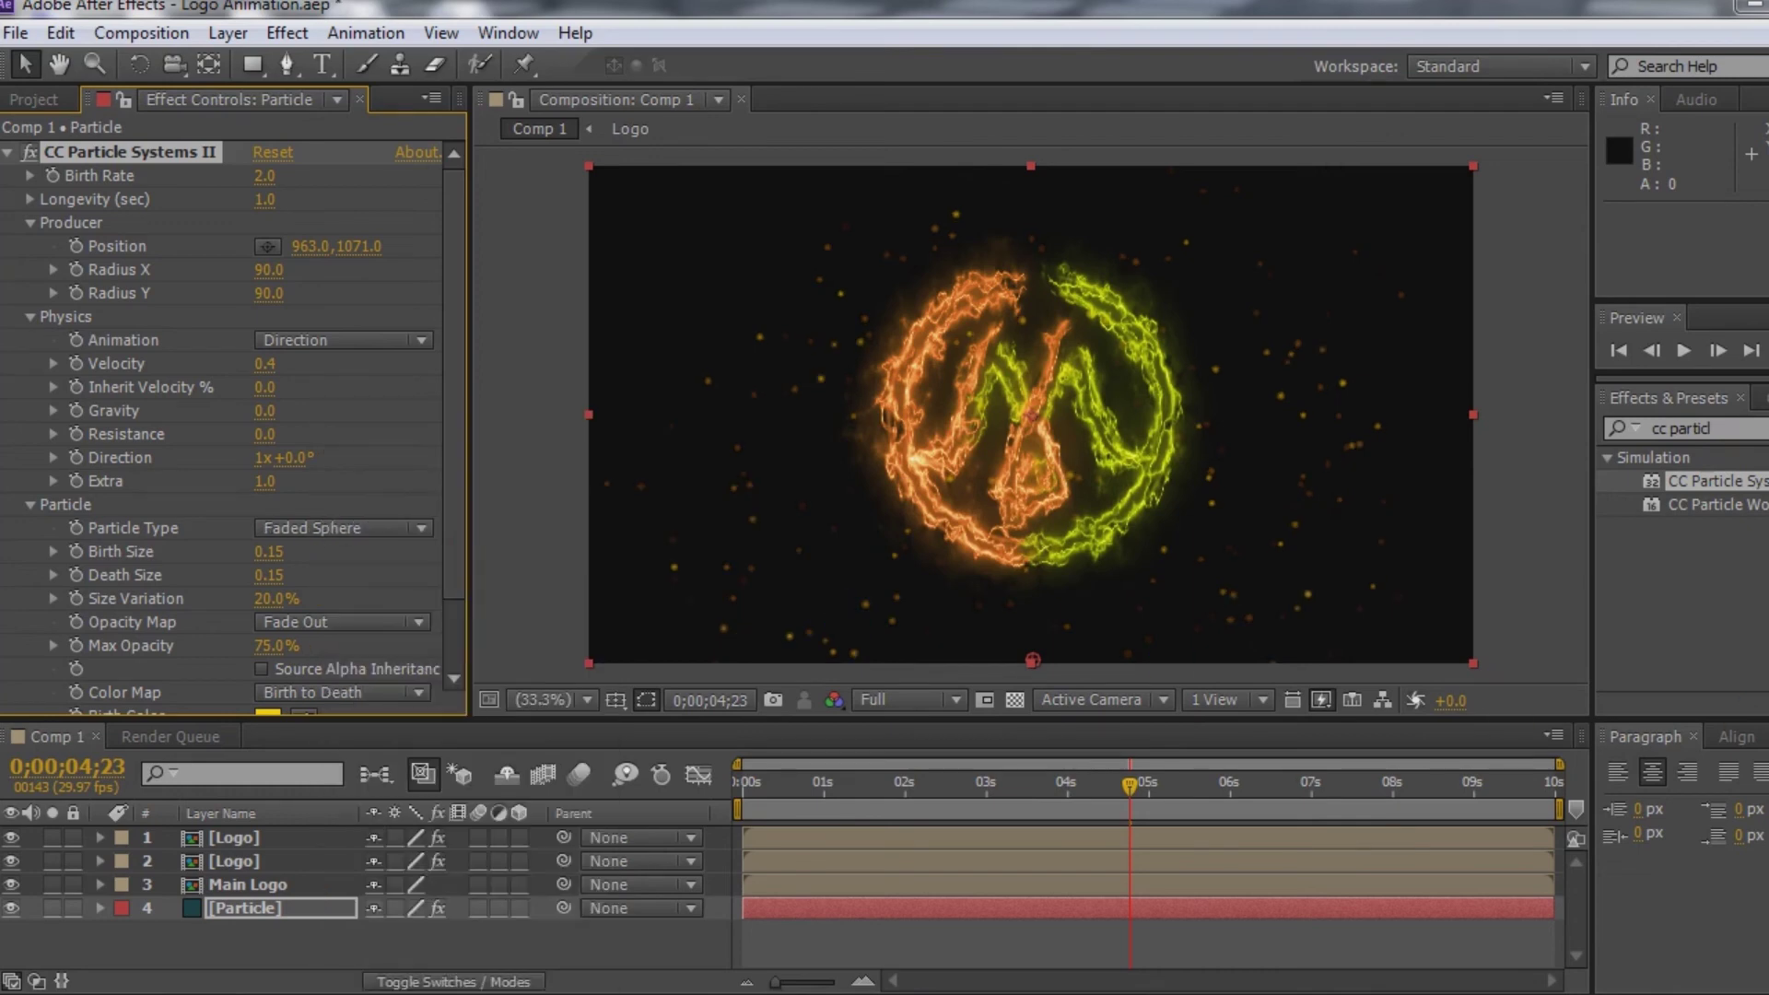
pyautogui.hotkey('ctrl', 's')
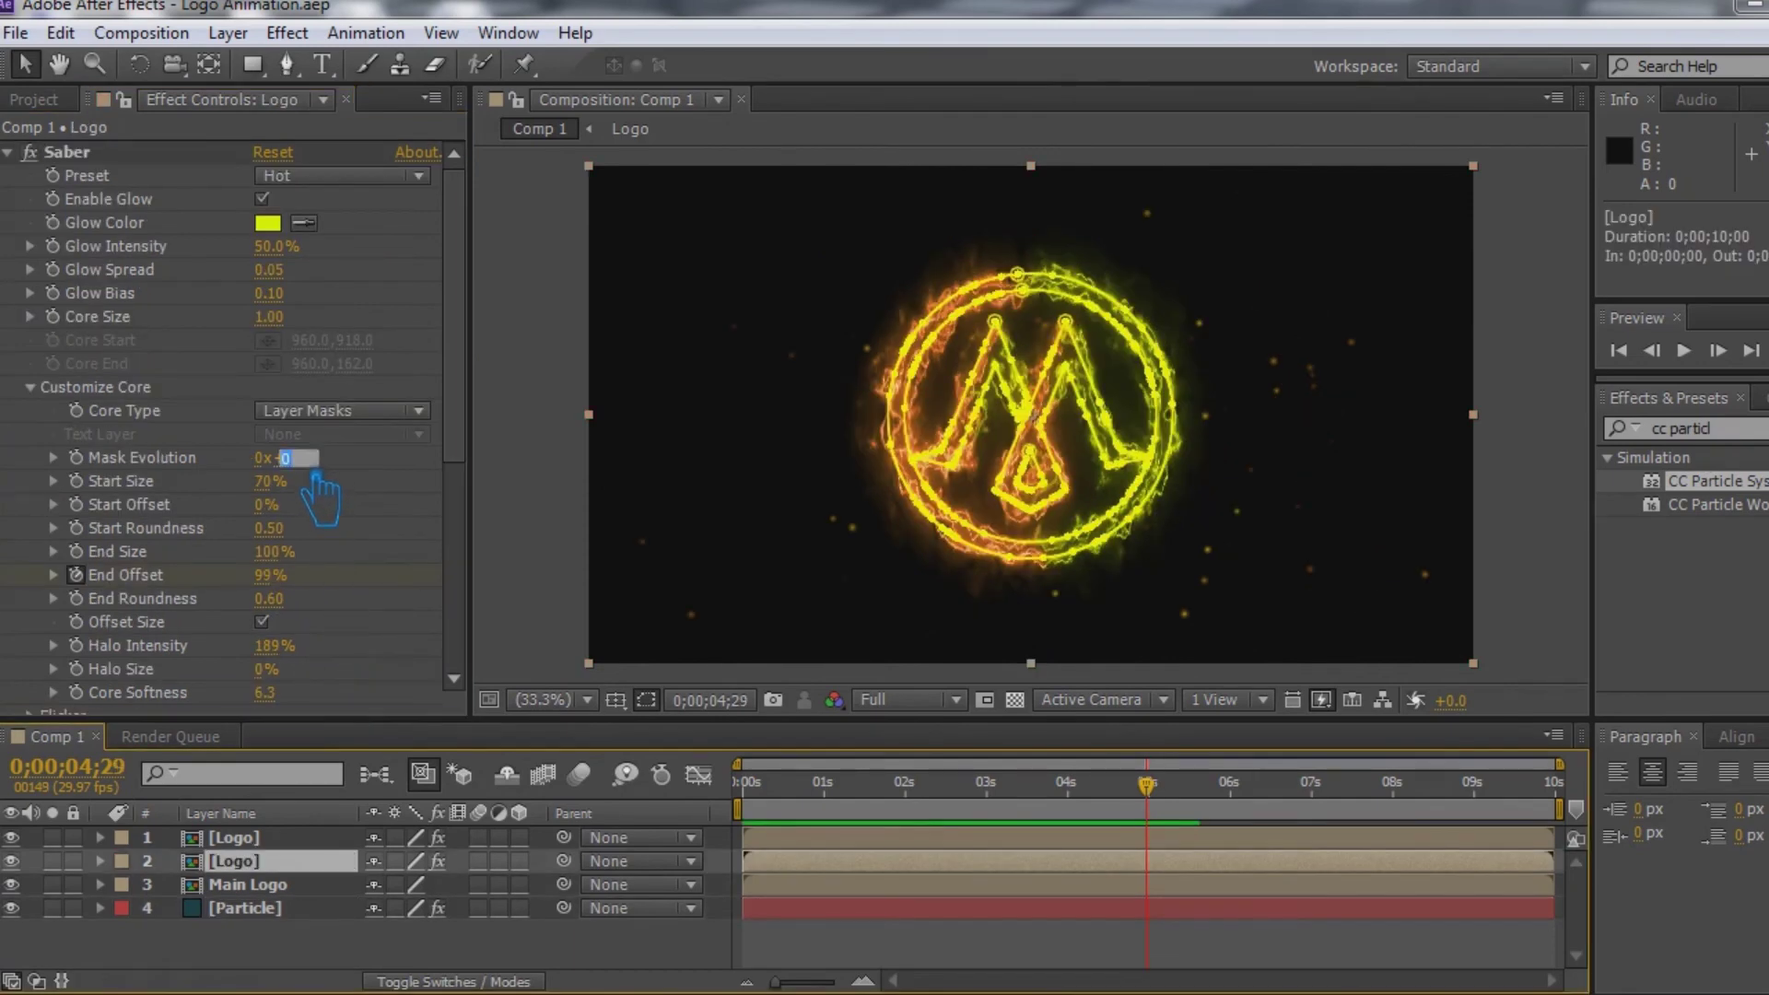
# - Set the Saber Mask Evolution to 90° on both Logo layers and save the project
pyautogui.click(318, 461)
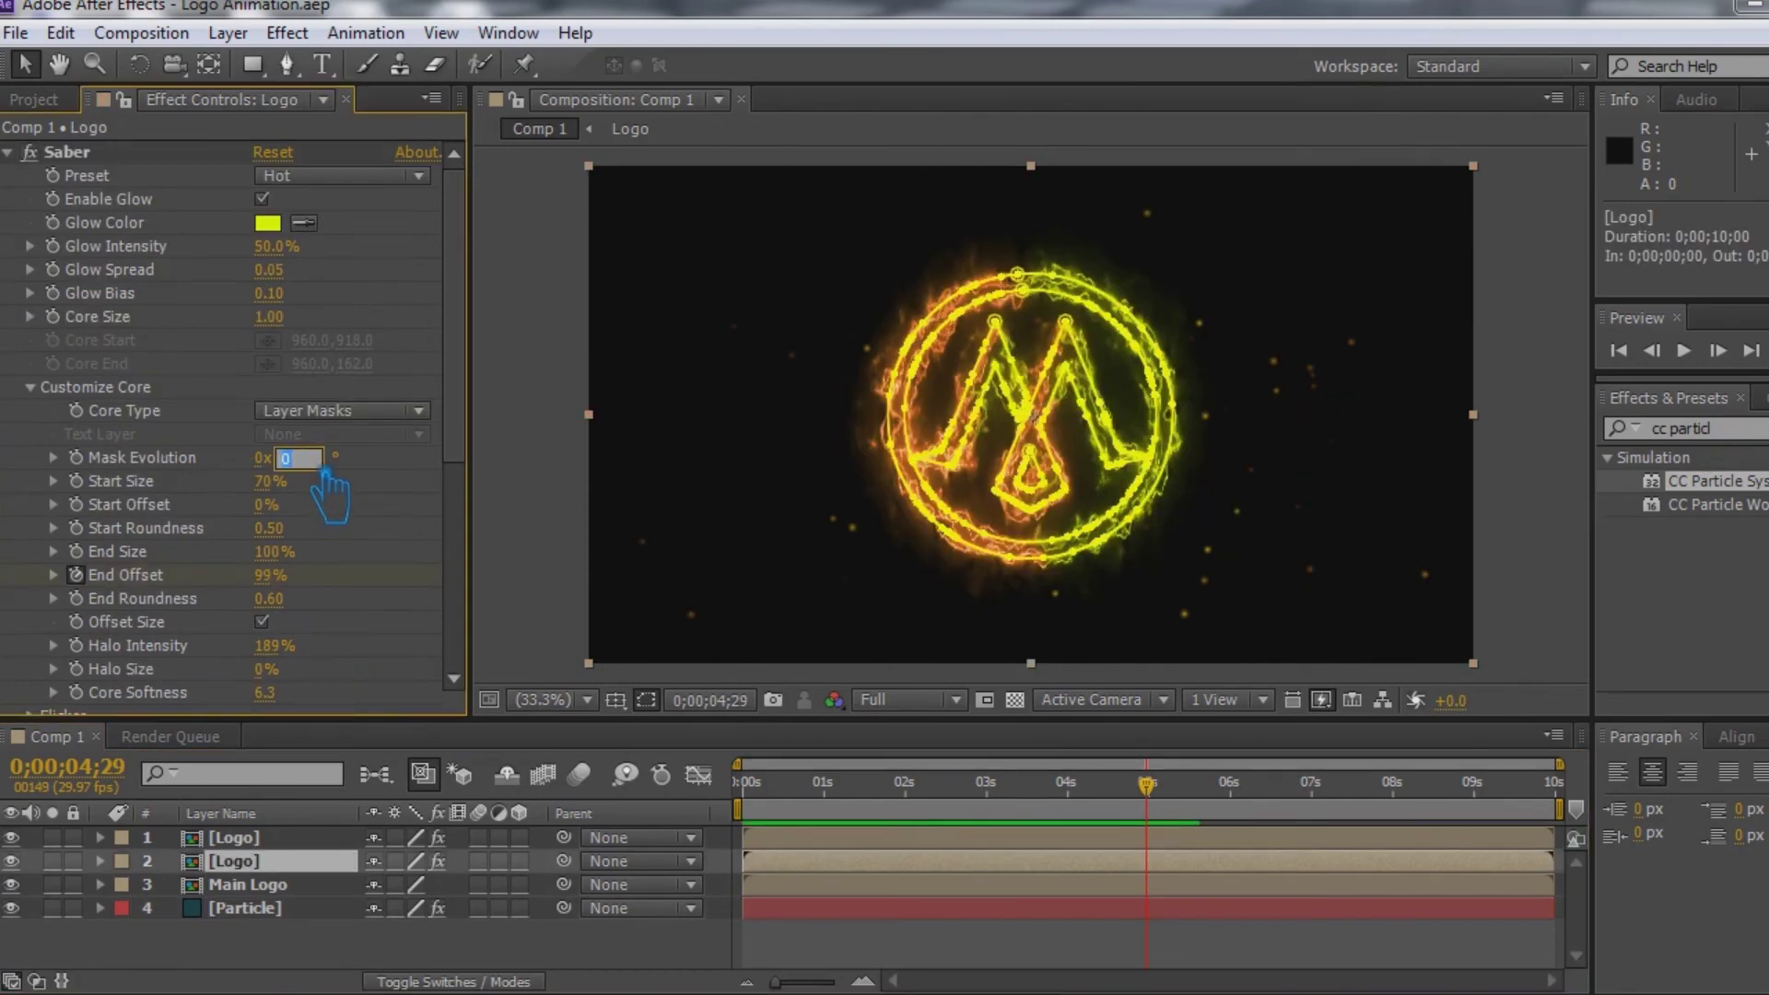
pyautogui.press('Return')
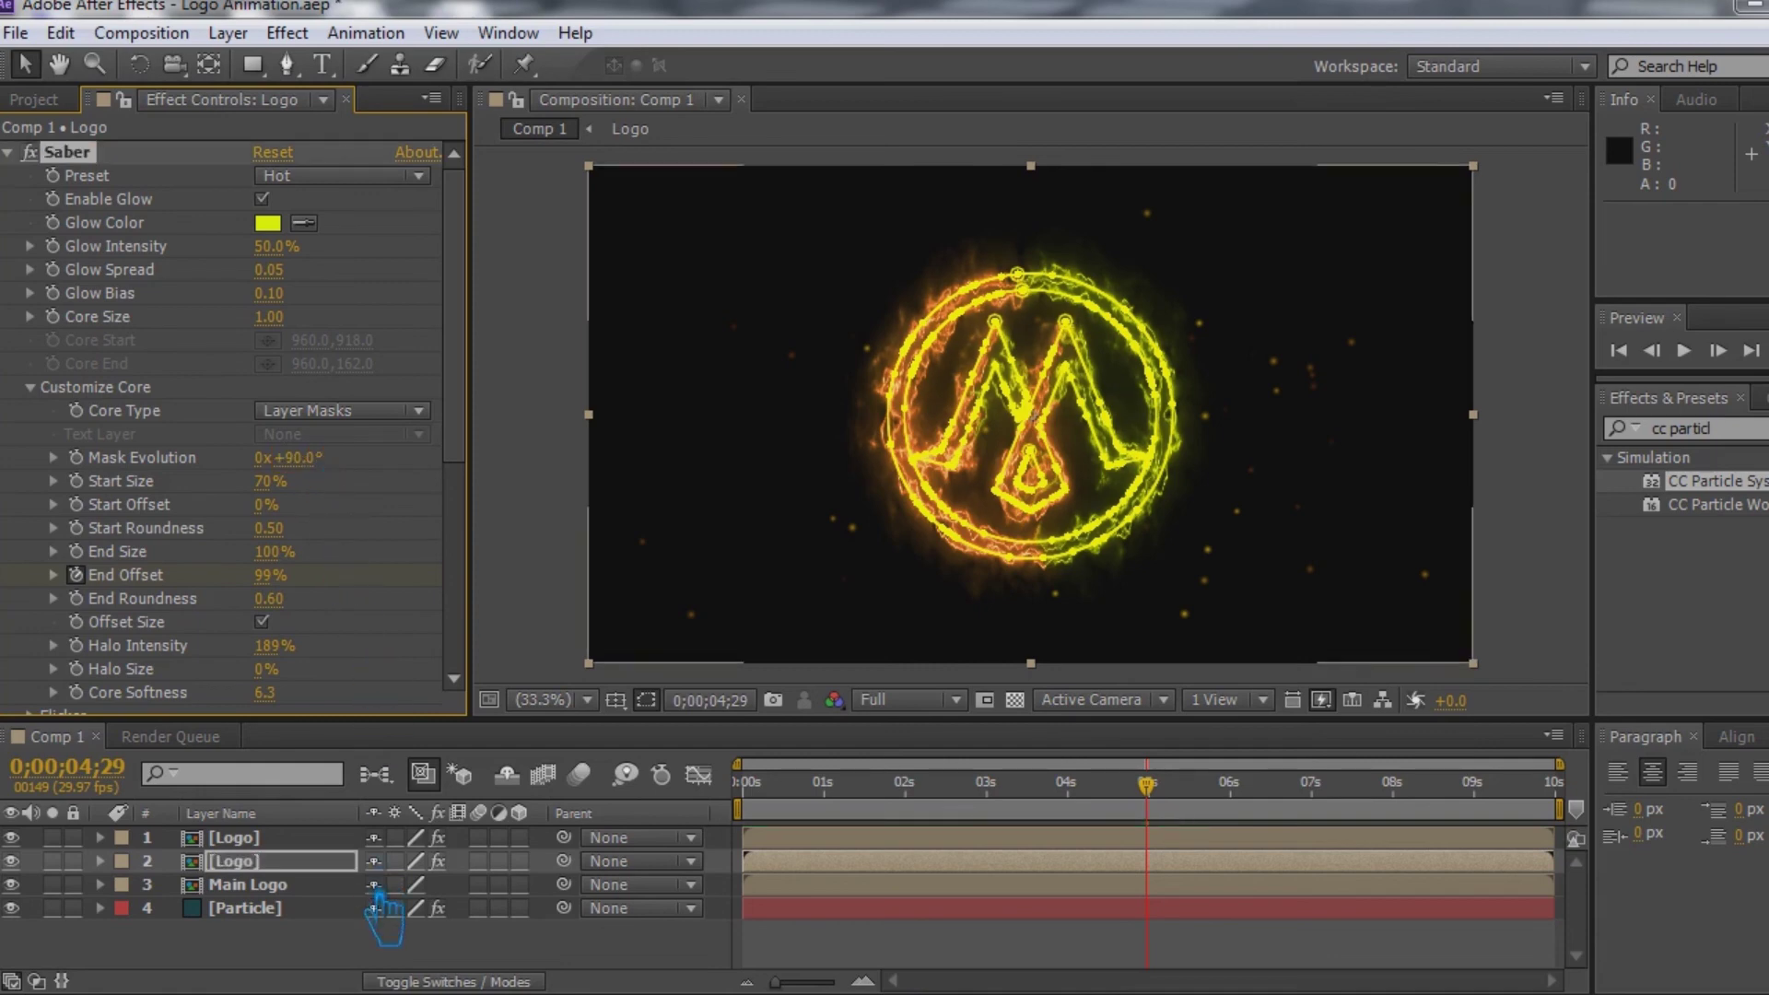
pyautogui.click(289, 841)
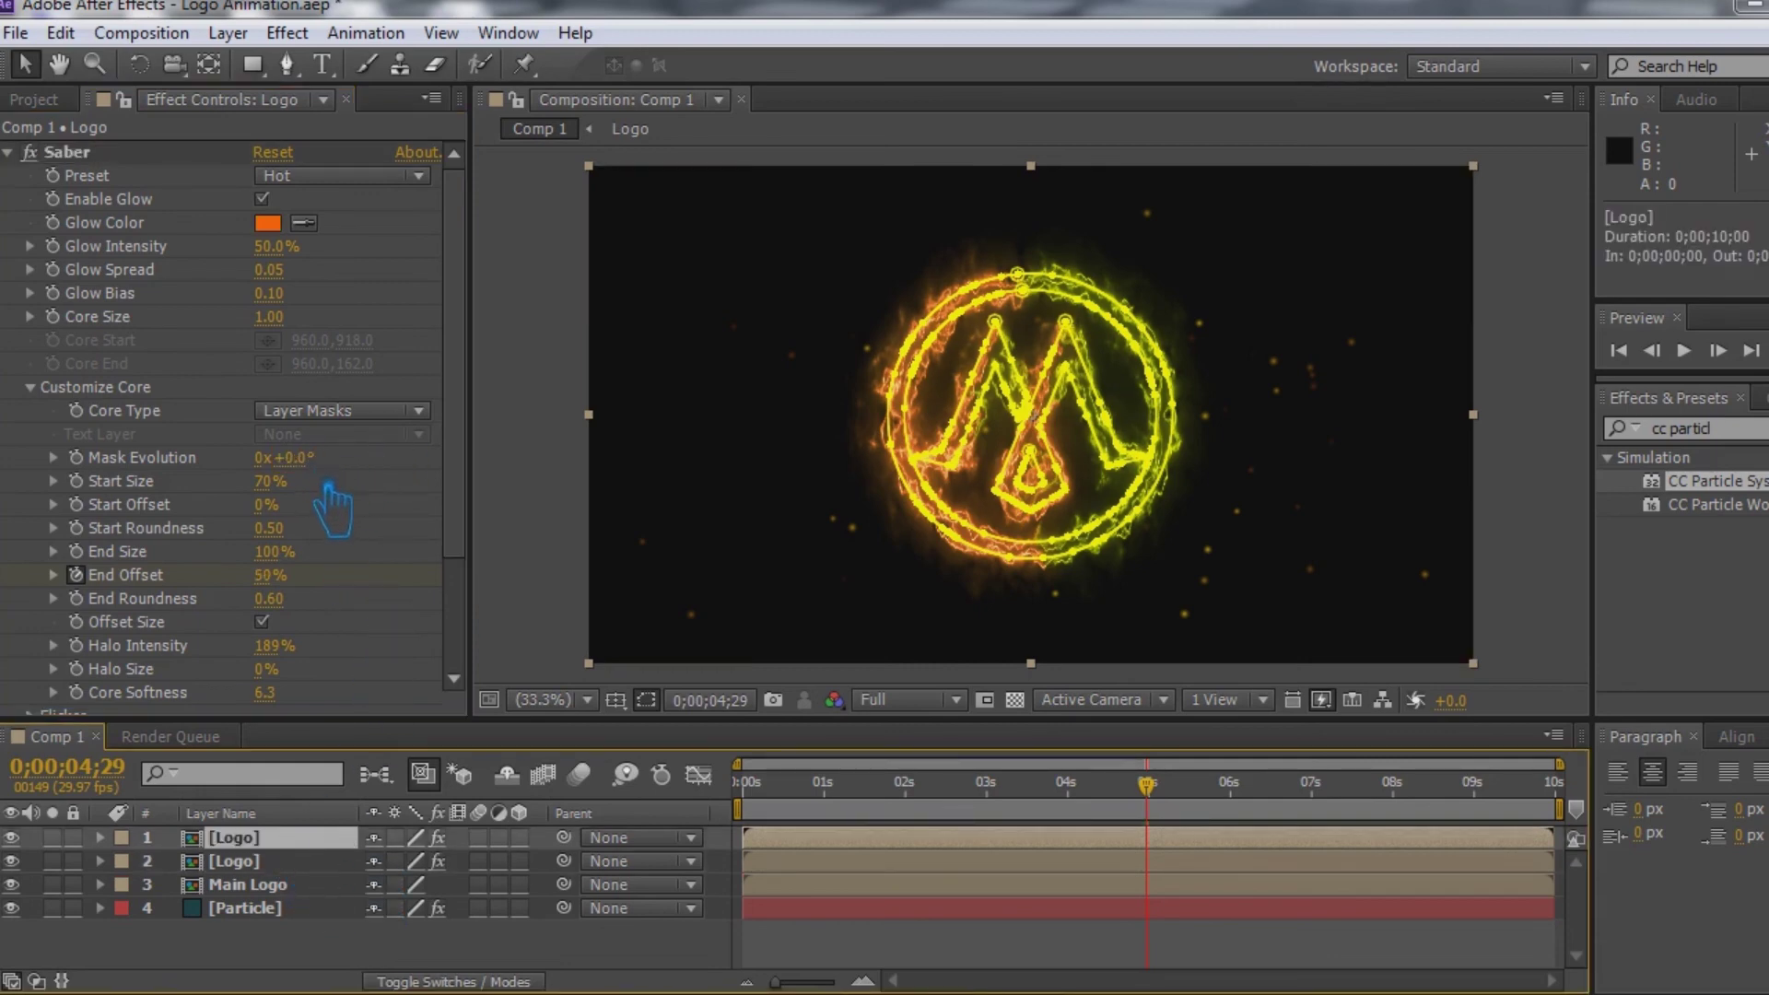
pyautogui.click(313, 461)
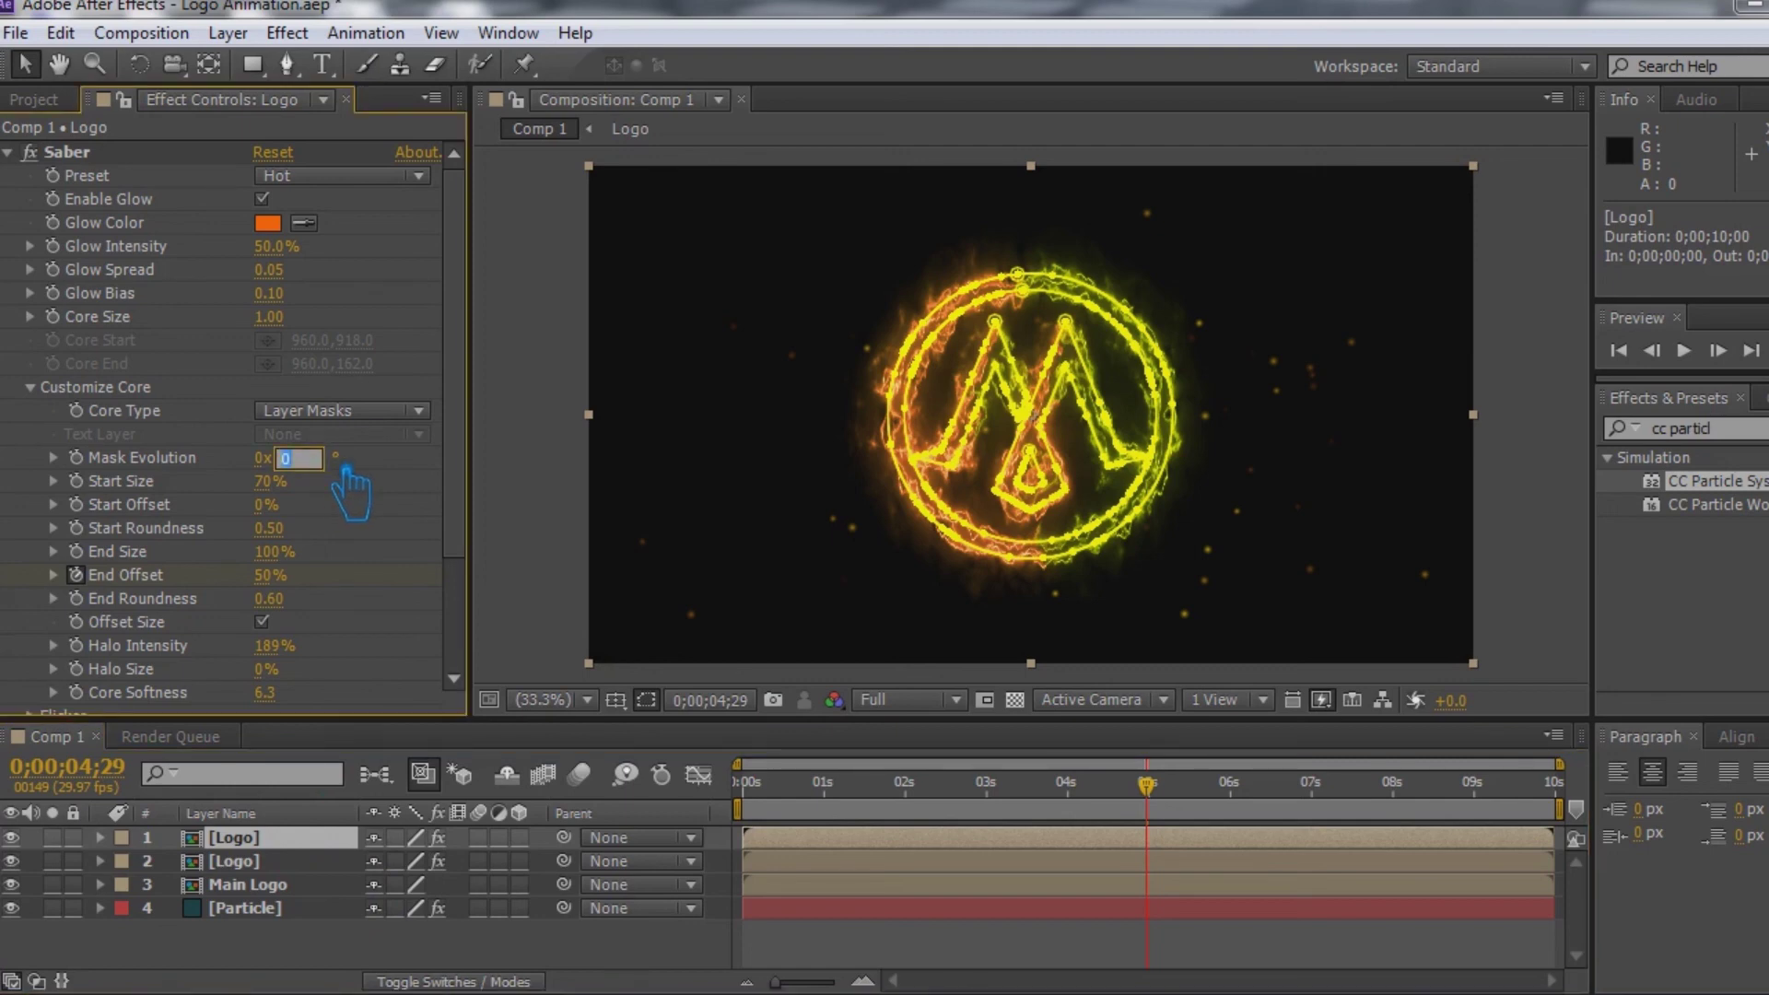
pyautogui.write('90')
pyautogui.press('Return')
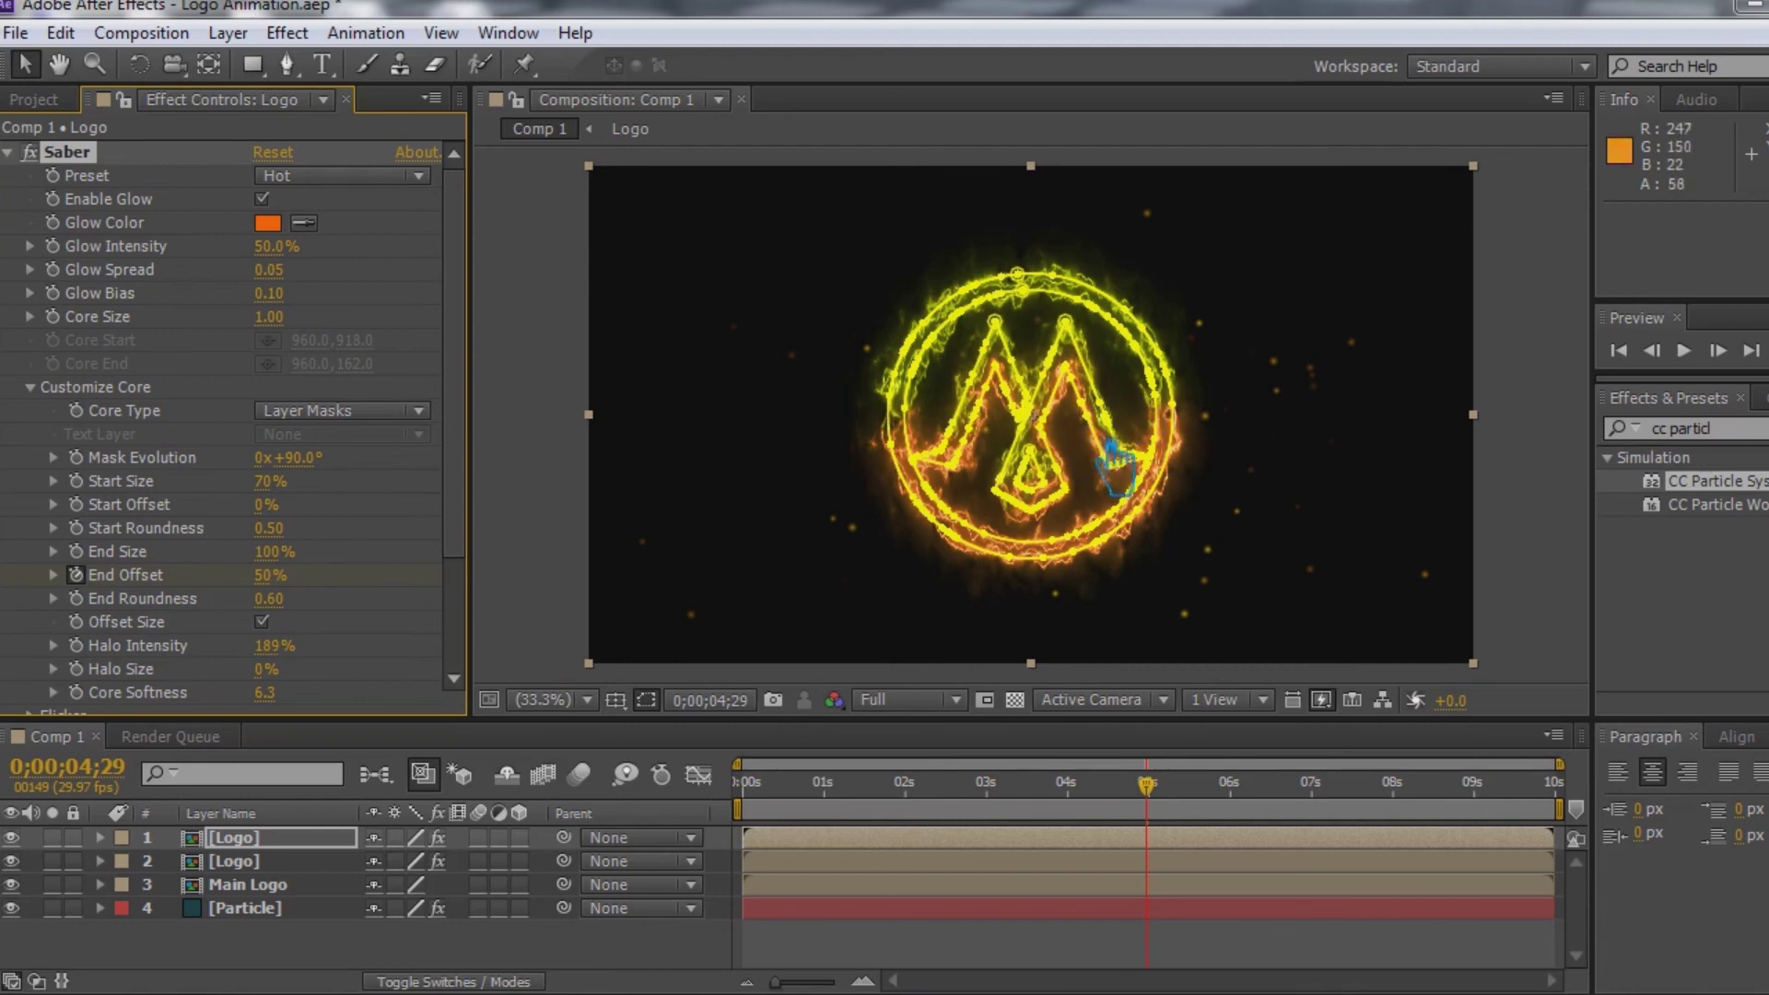
pyautogui.click(492, 956)
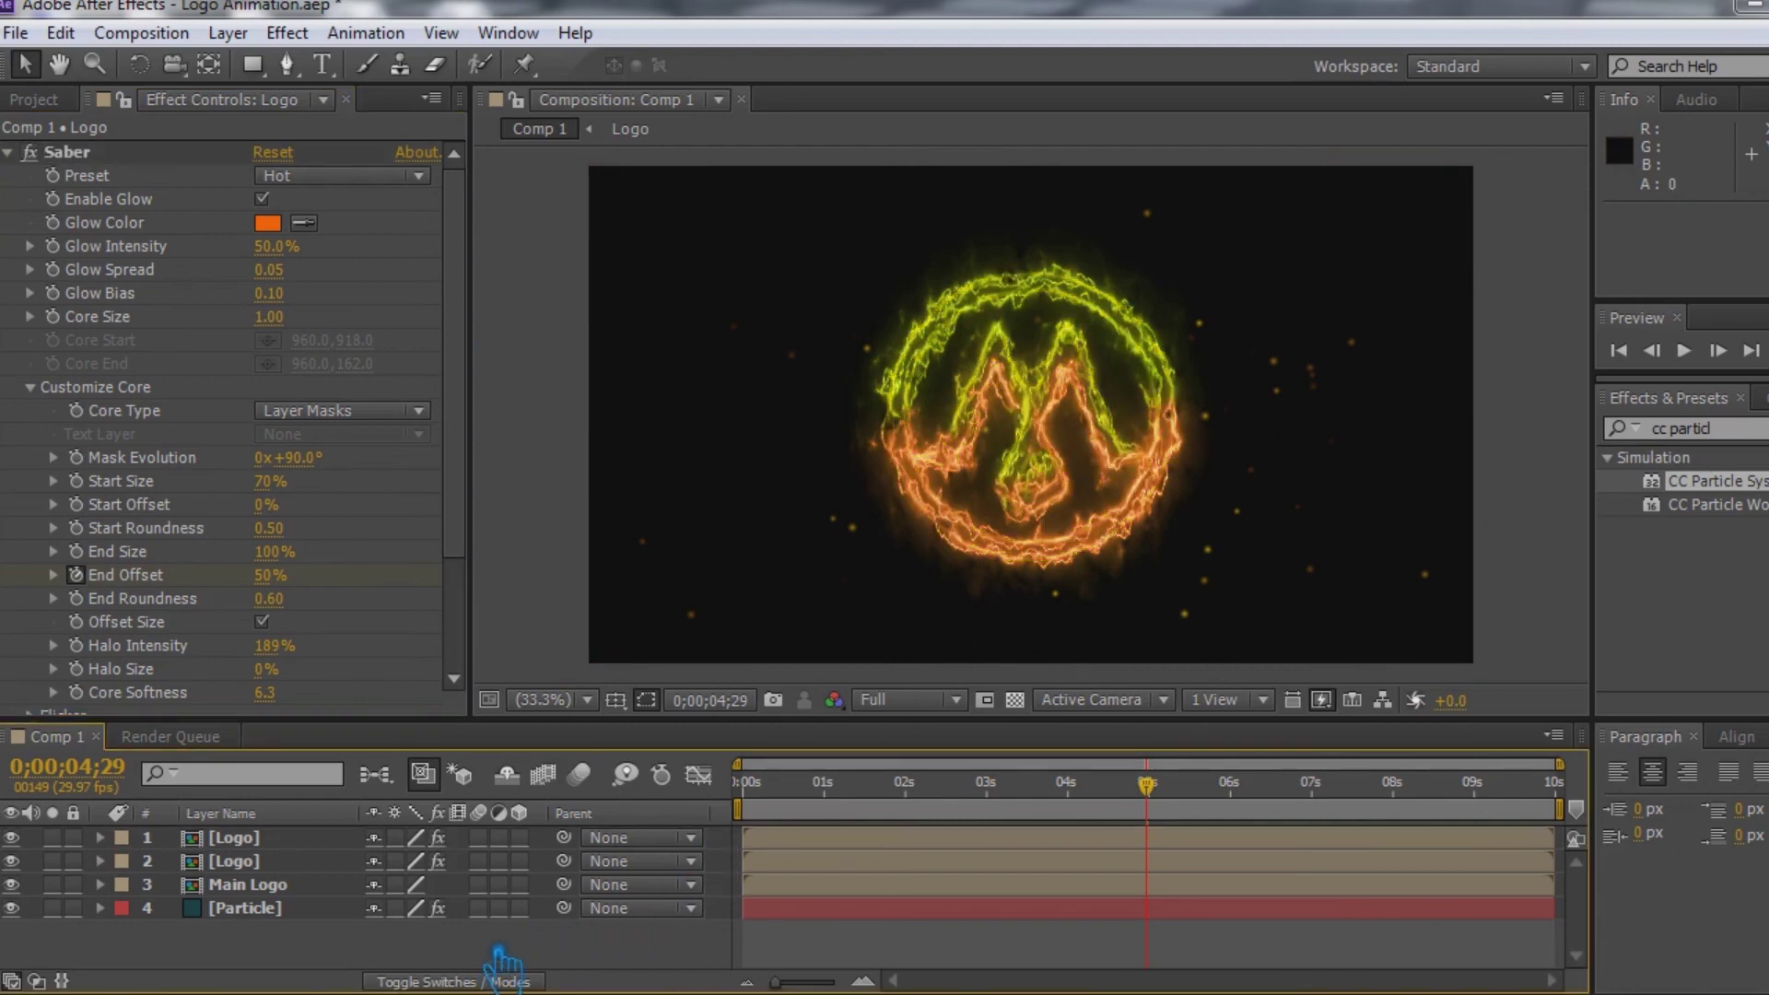
pyautogui.hotkey('ctrl', 's')
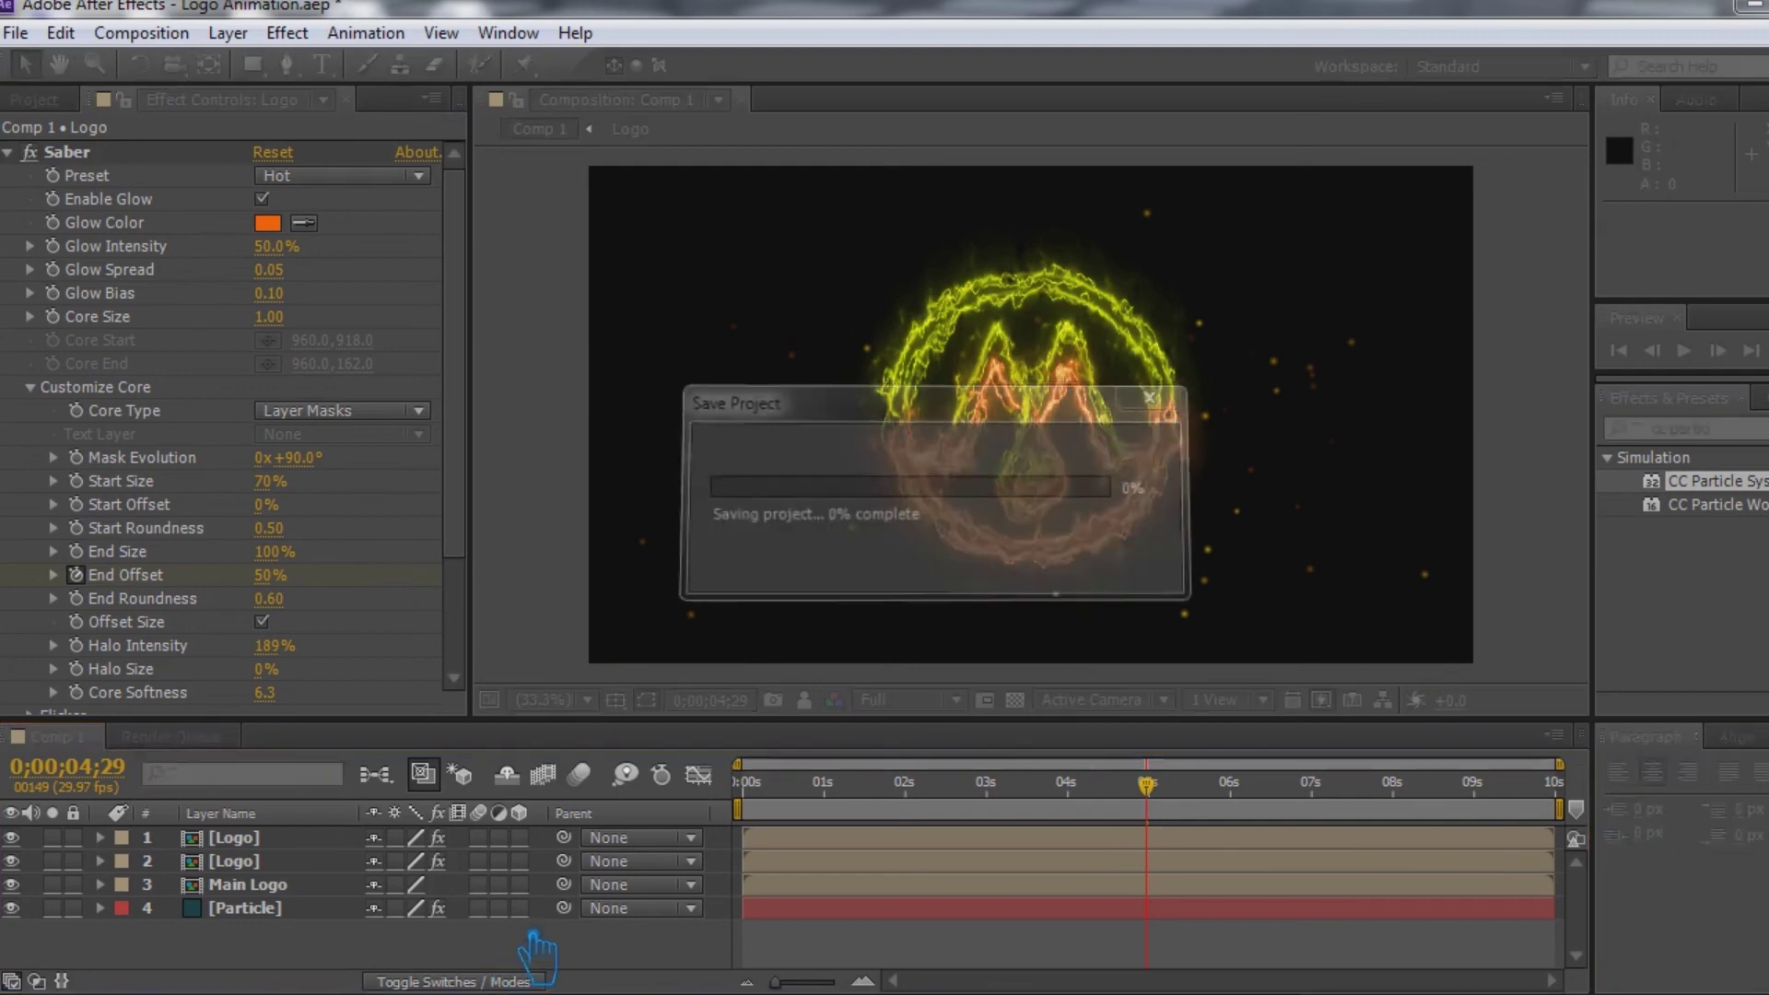
# - Render a preview of the animation and reopen the Particle layer's effect settings
pyautogui.press('KP_0')
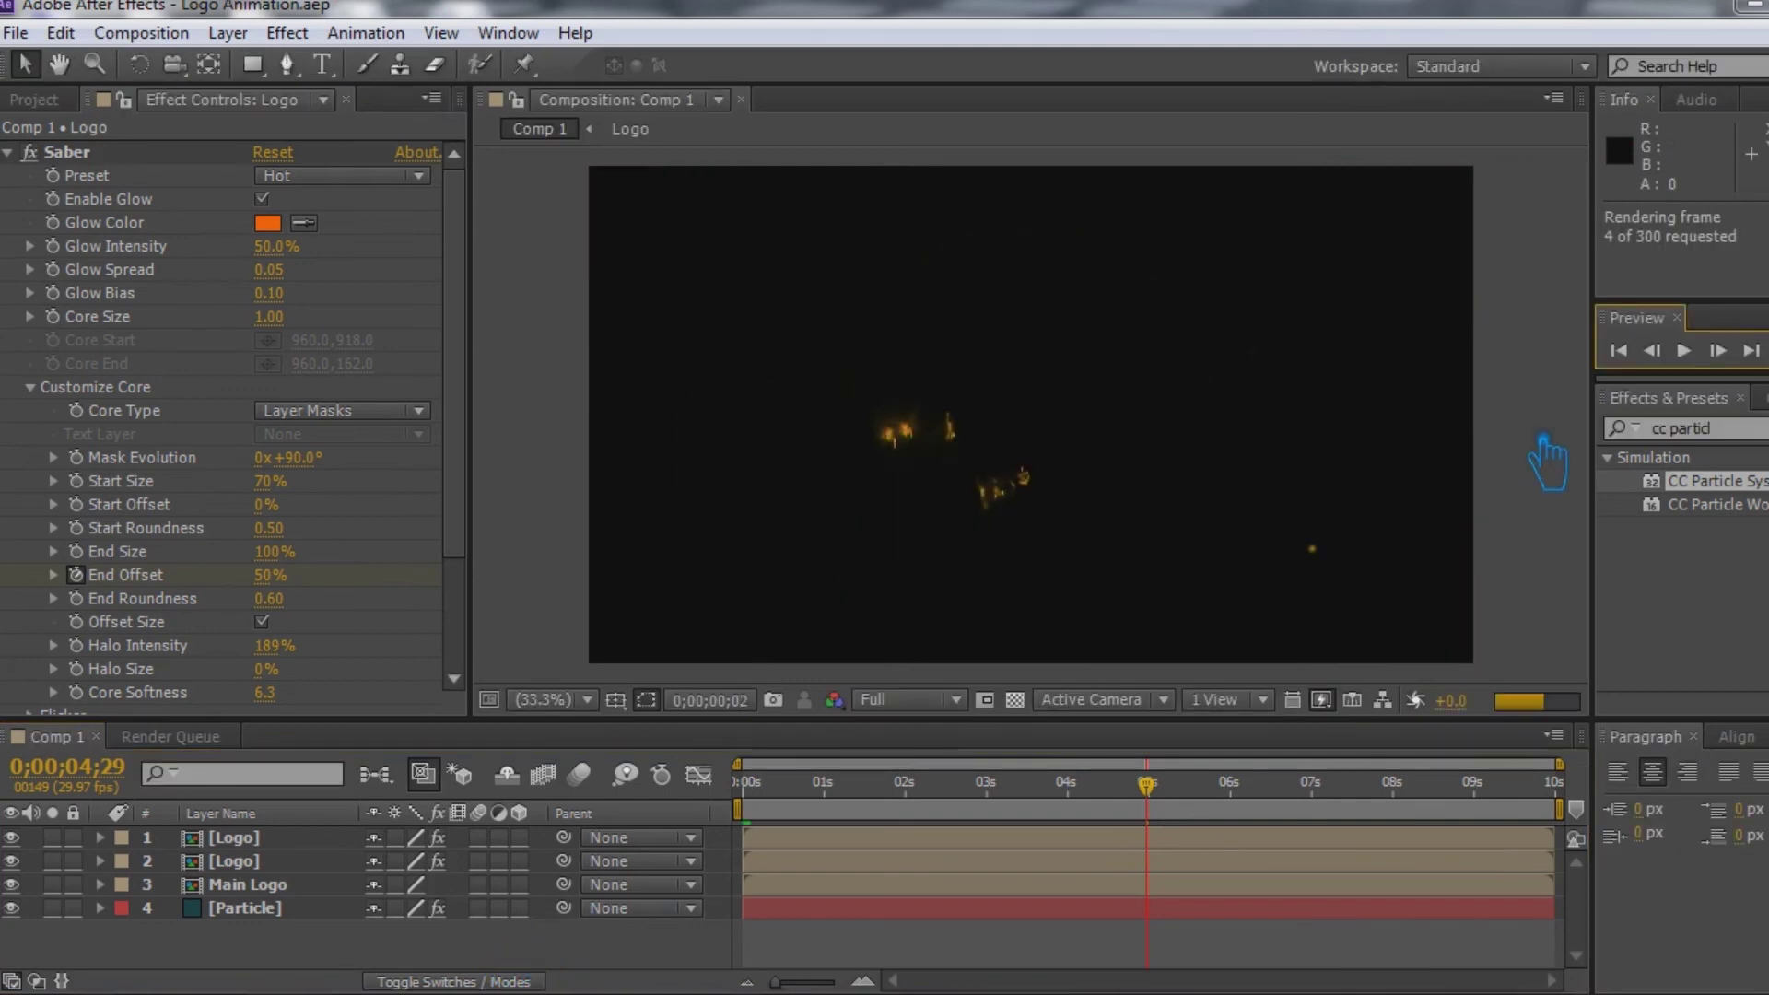
pyautogui.click(261, 910)
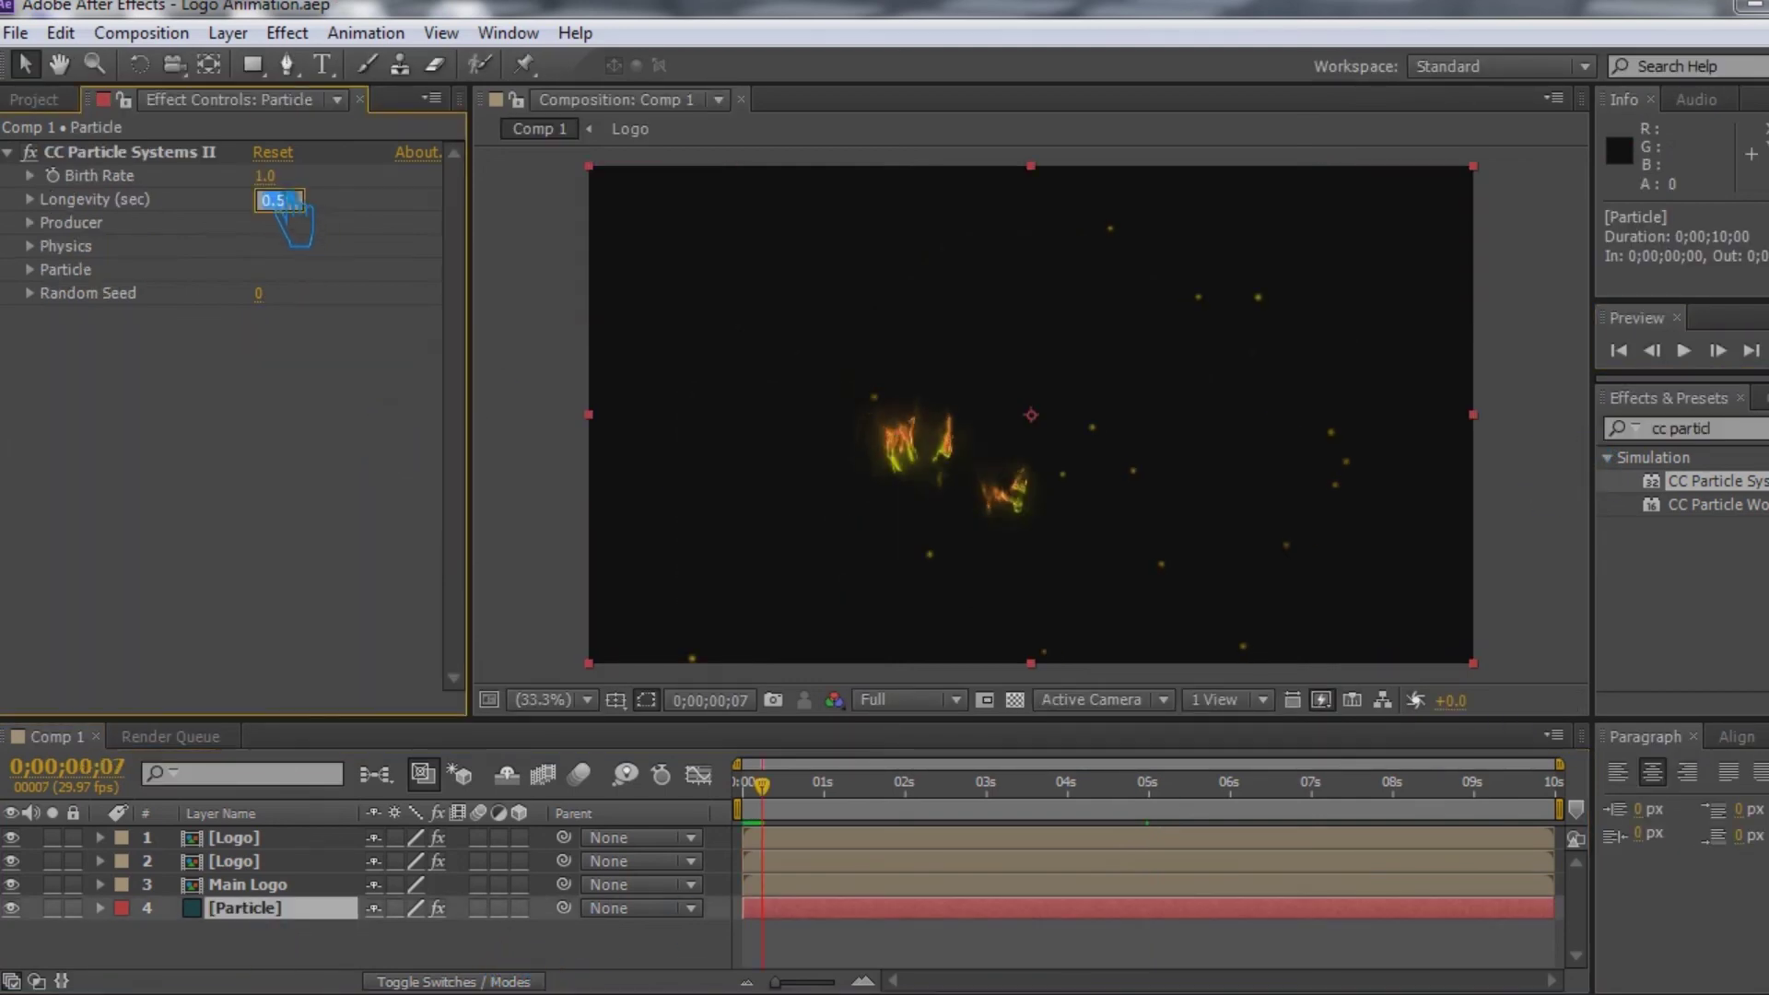